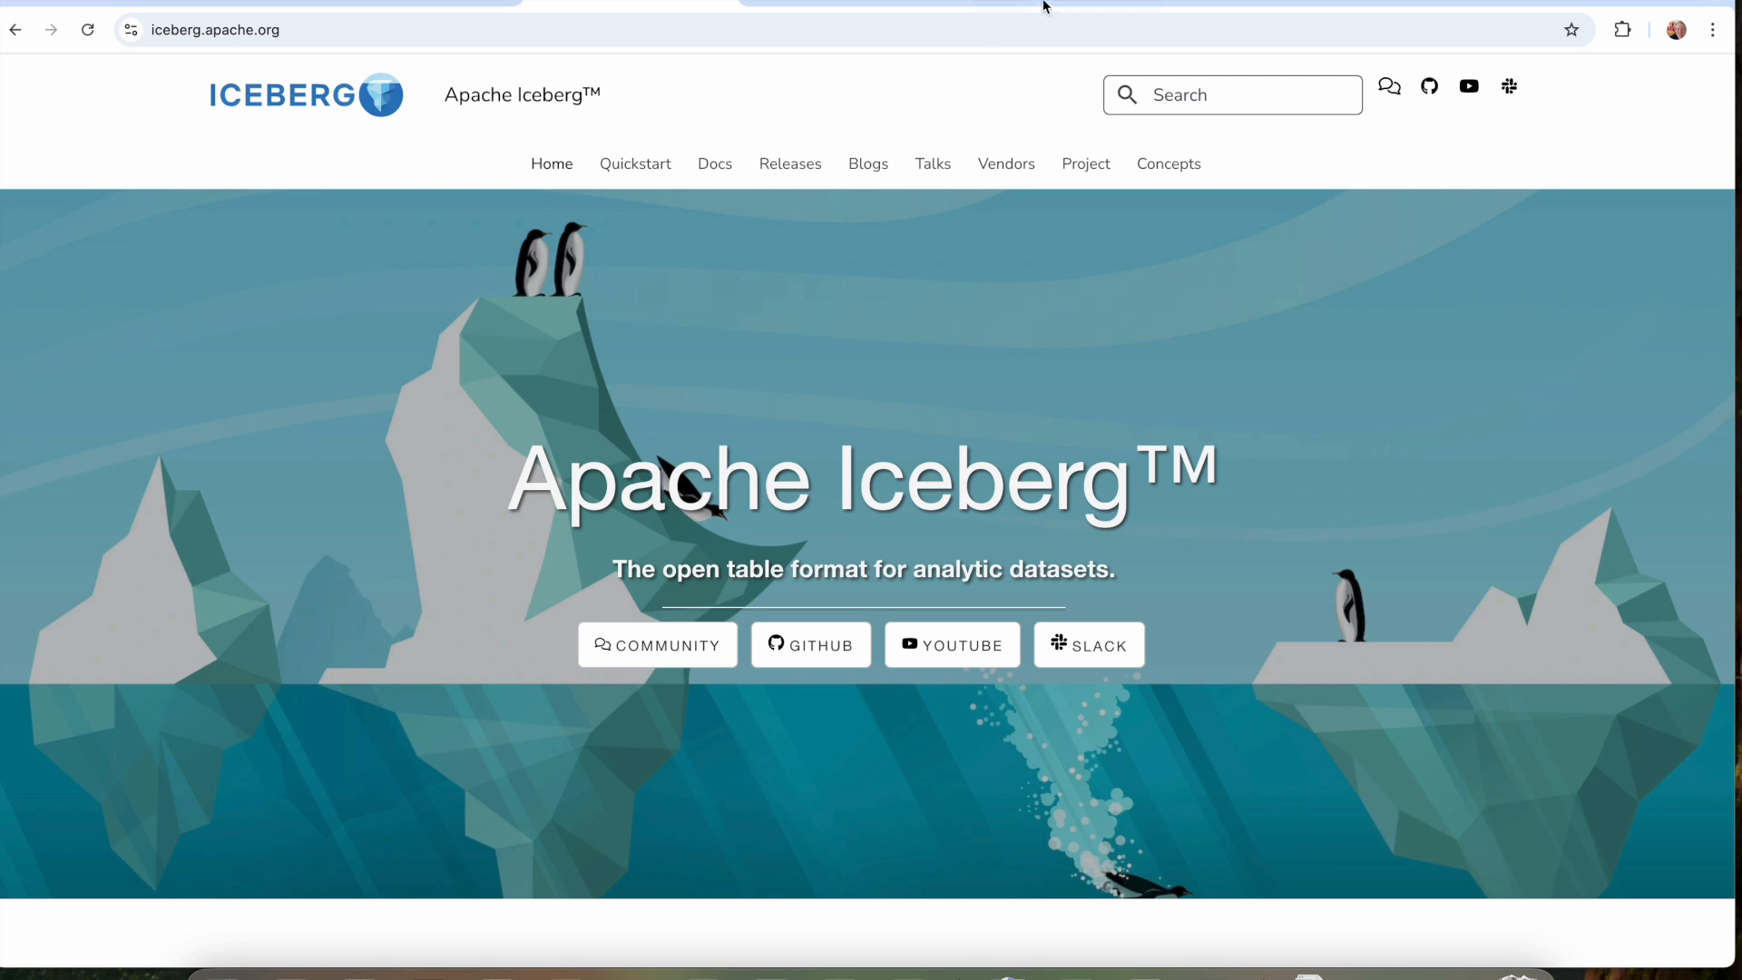
Switch to the Datavolo DevCenter and open the tutorial "Populate Iceberg table using Polaris catalog".
left_click(1042, 6)
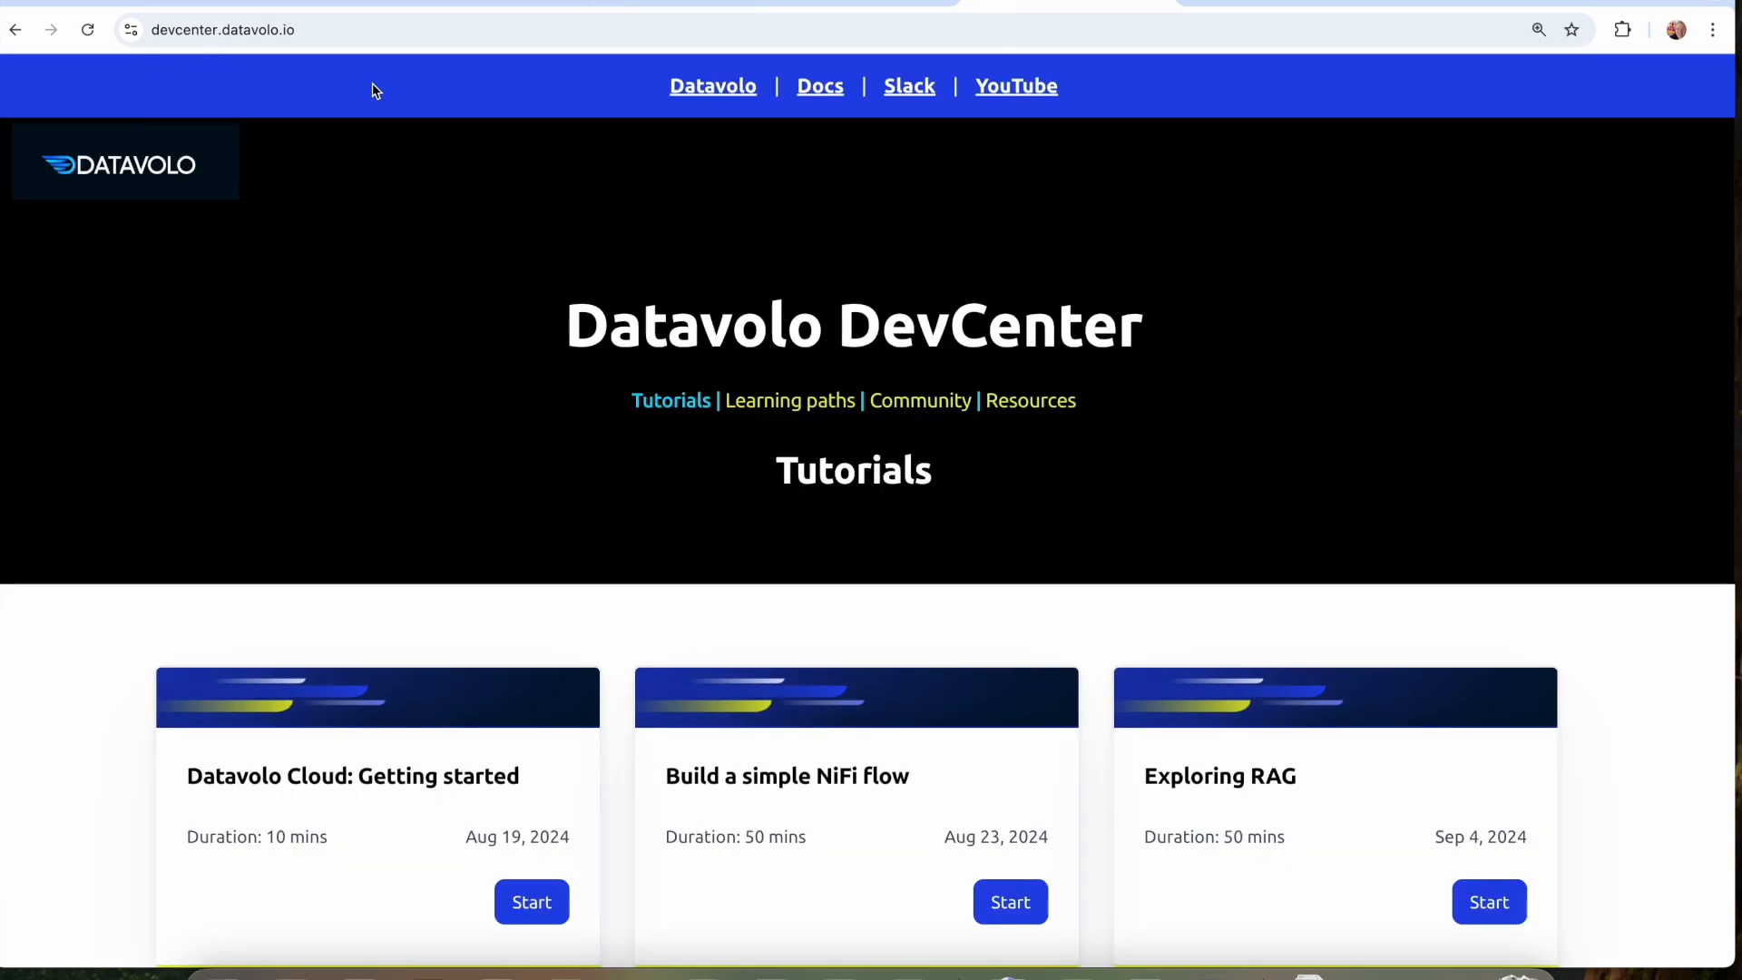
scroll(711, 322, "down", 3)
scroll(710, 324, "down", 3)
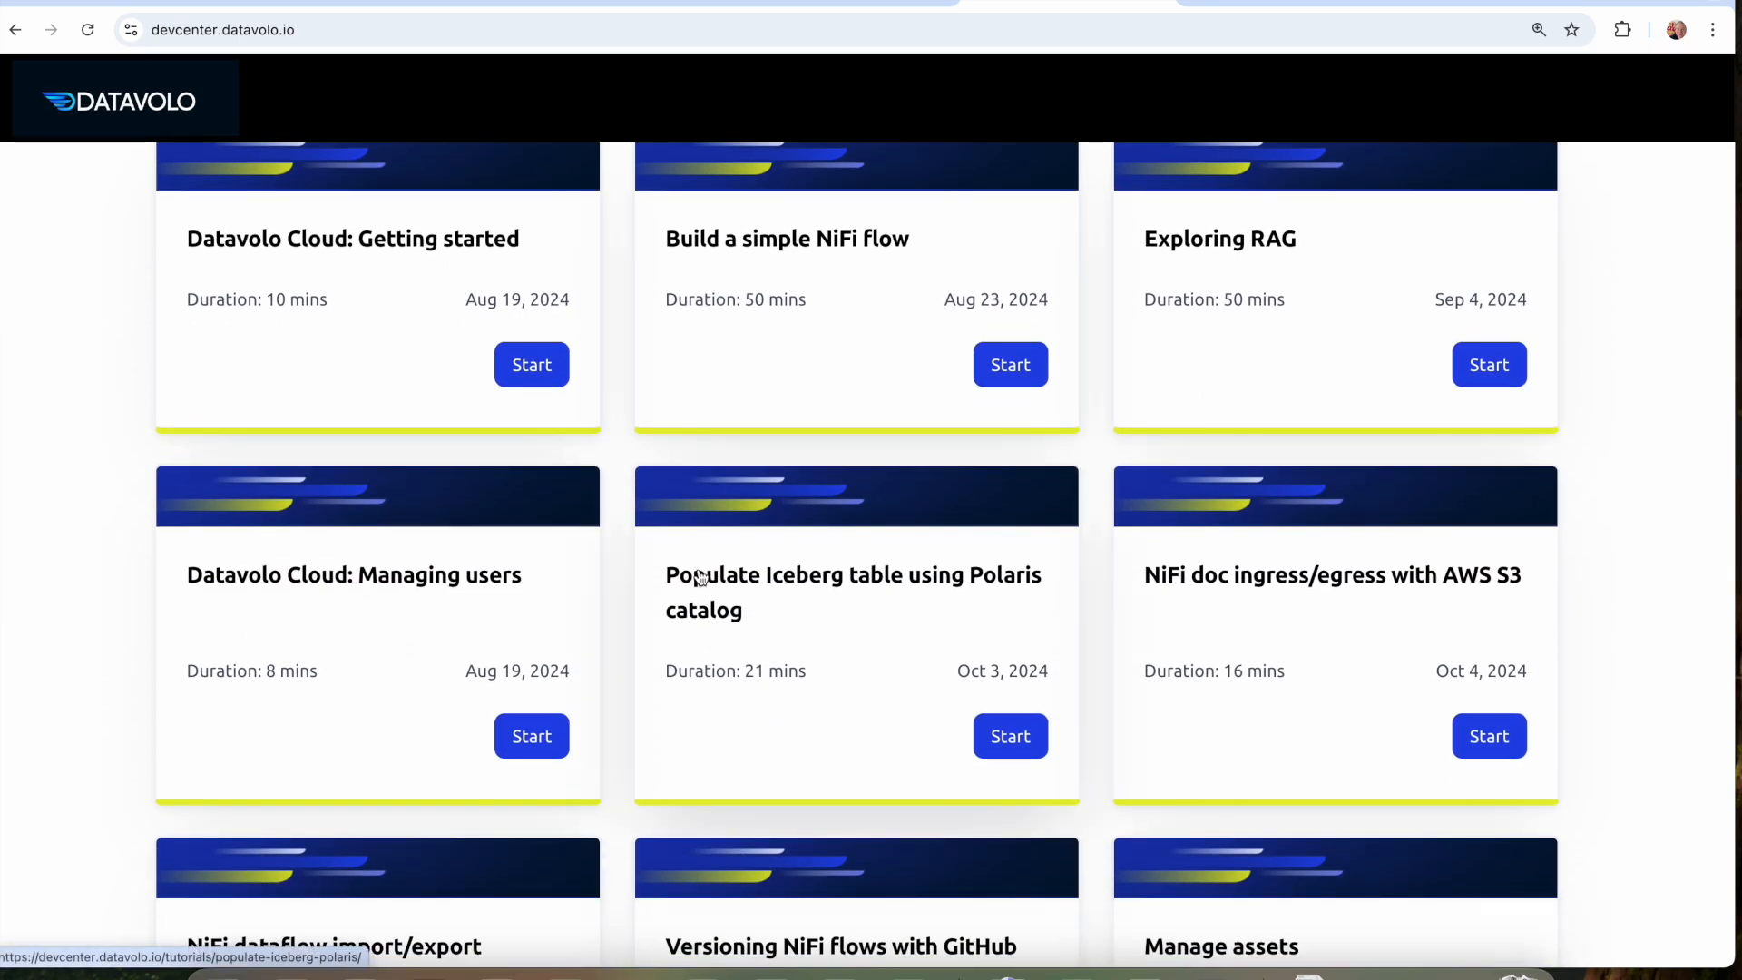
left_click(738, 583)
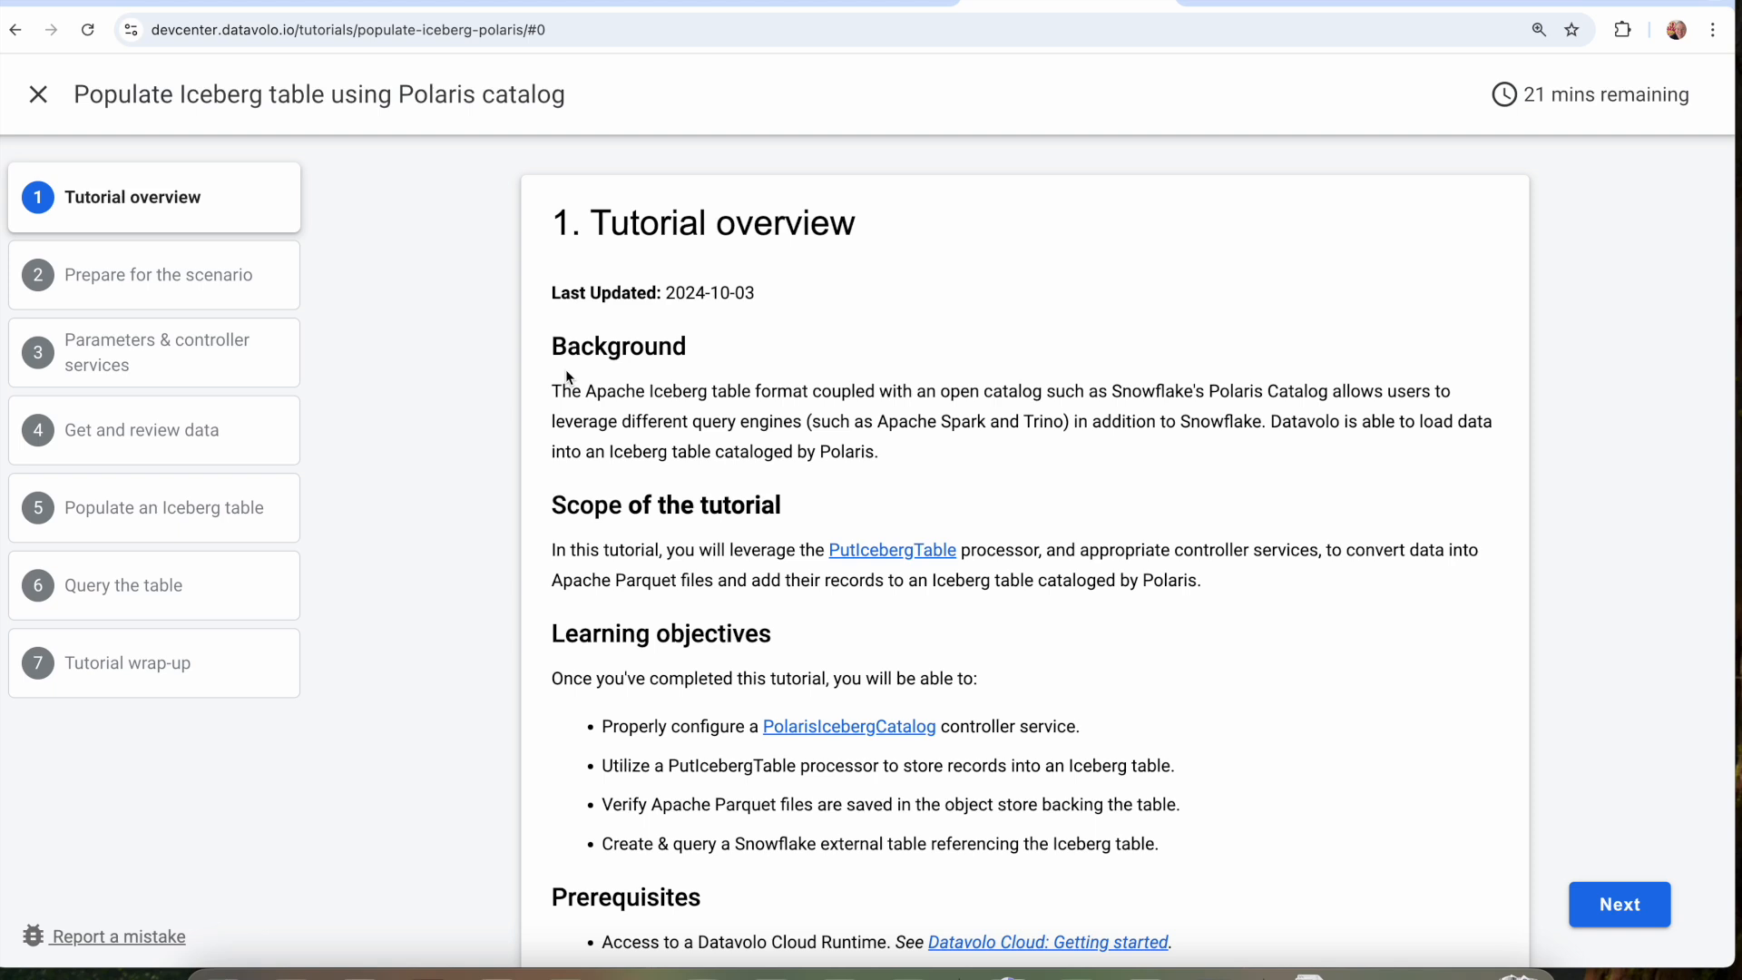
Read the tutorial overview's background, scope, learning objectives and prerequisites.
scroll(1078, 467, "down", 1)
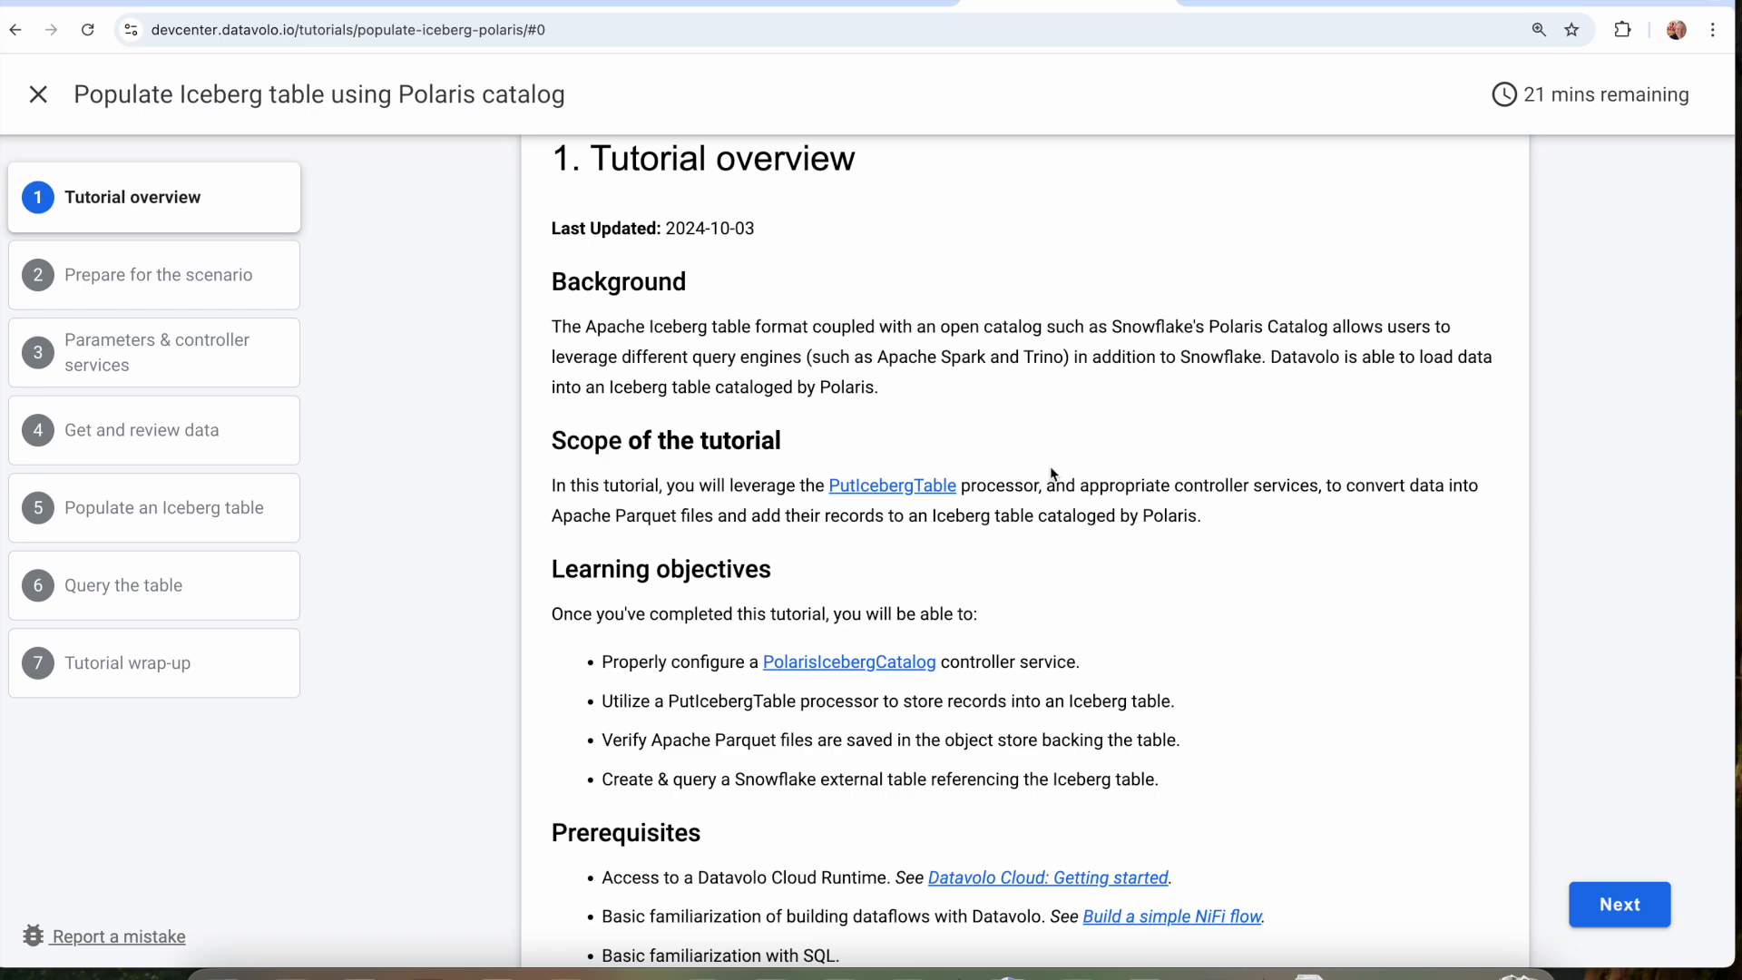
scroll(1052, 473, "down", 3)
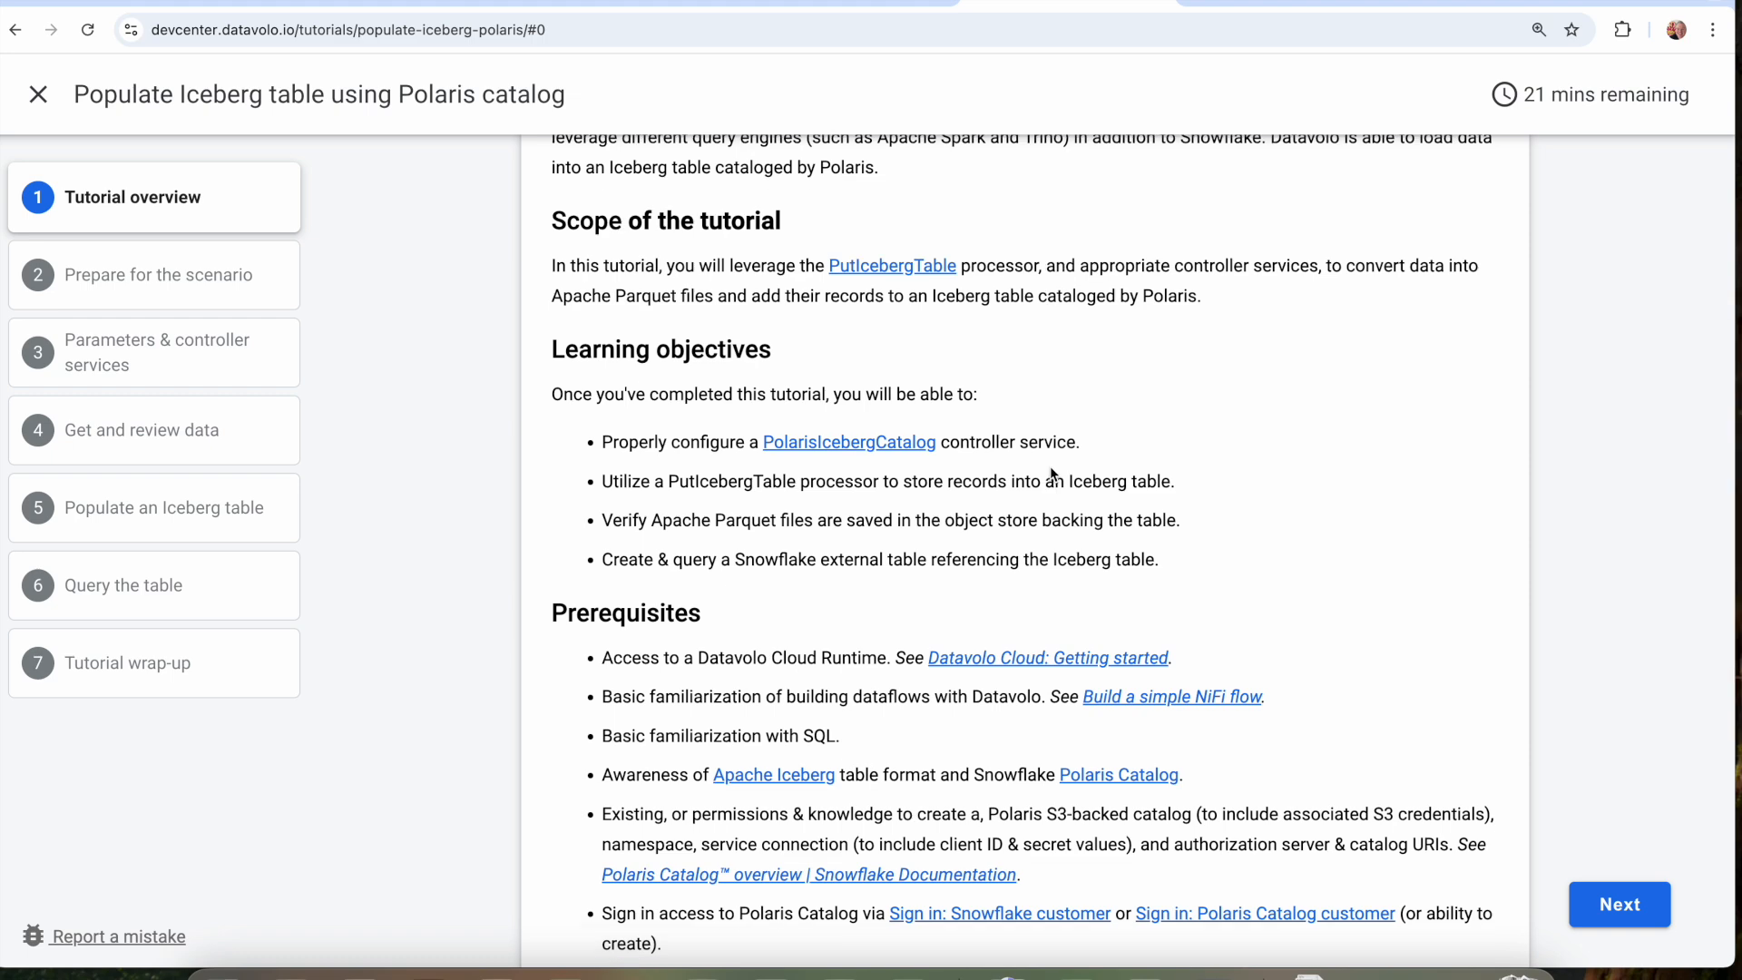
scroll(1052, 473, "down", 2)
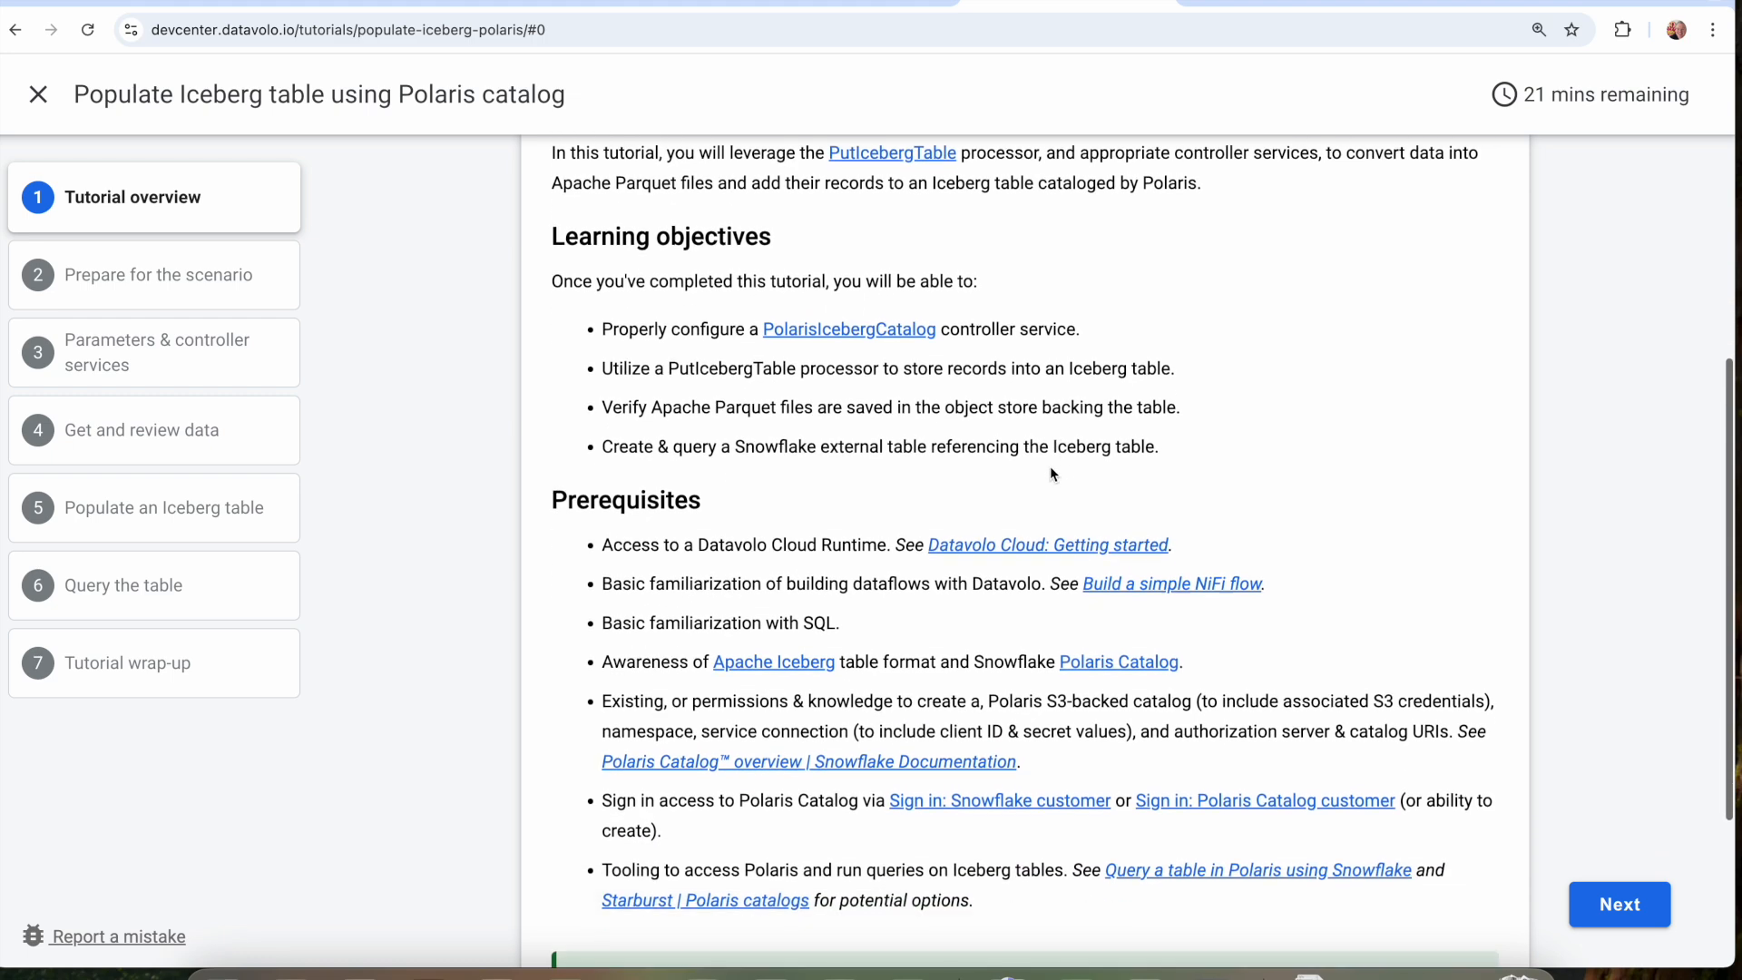
scroll(1052, 473, "down", 1)
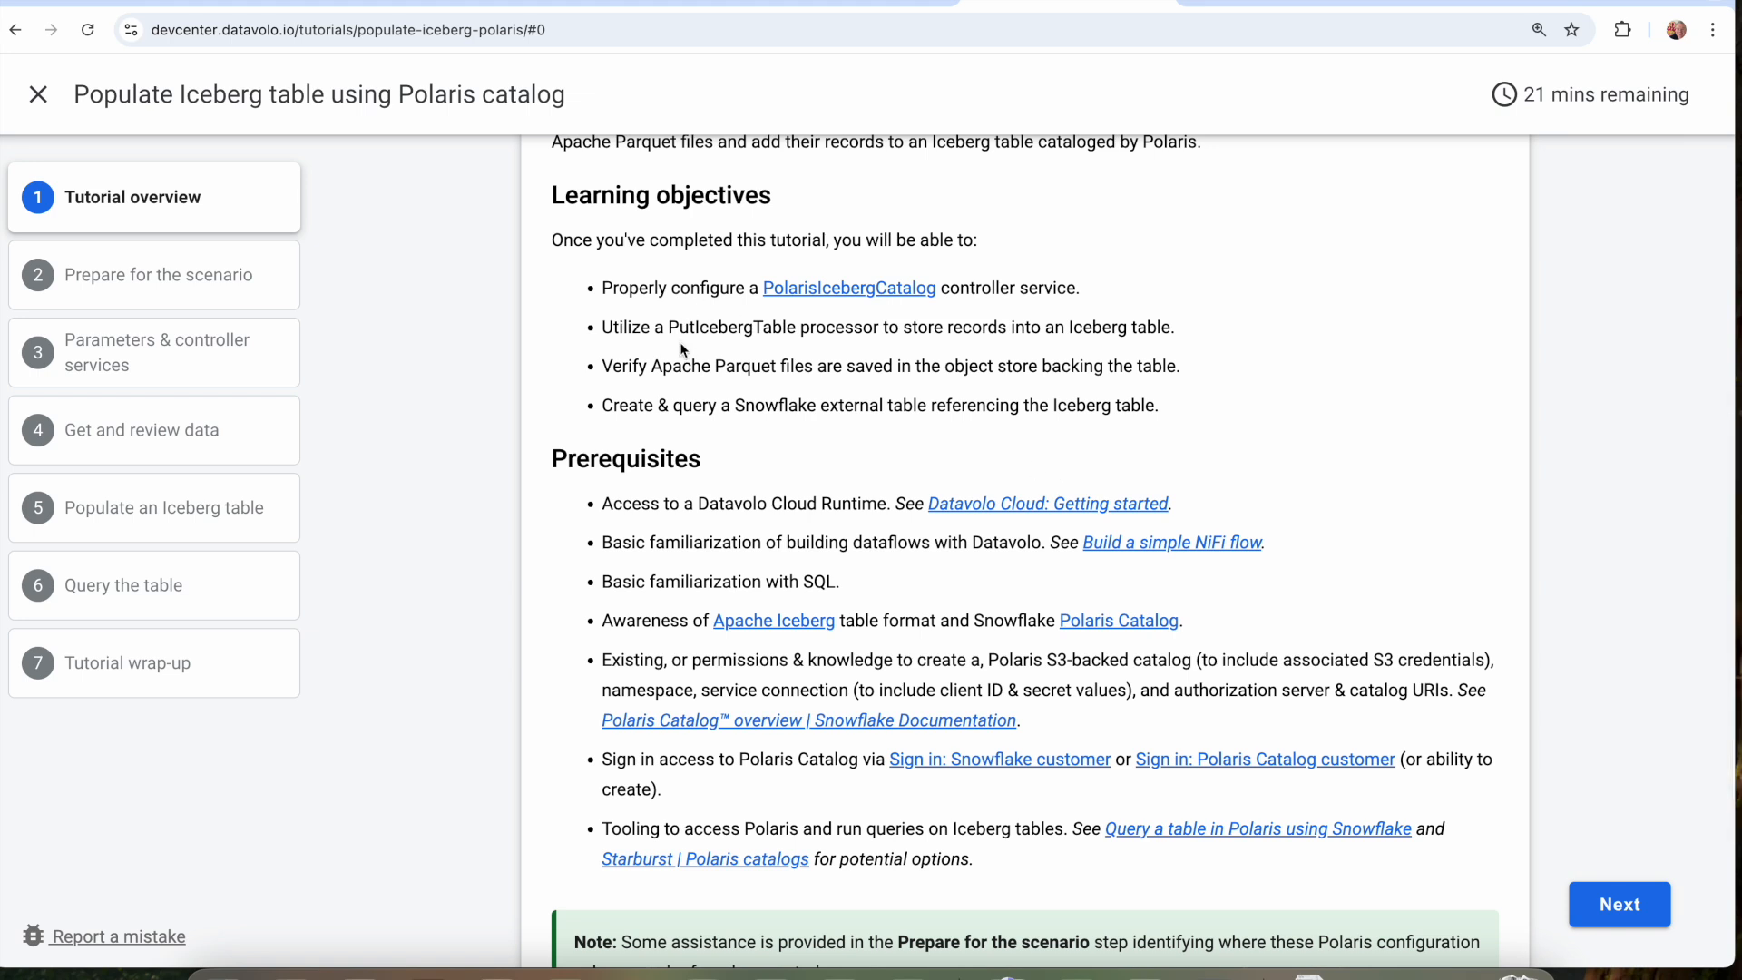
scroll(684, 350, "down", 1)
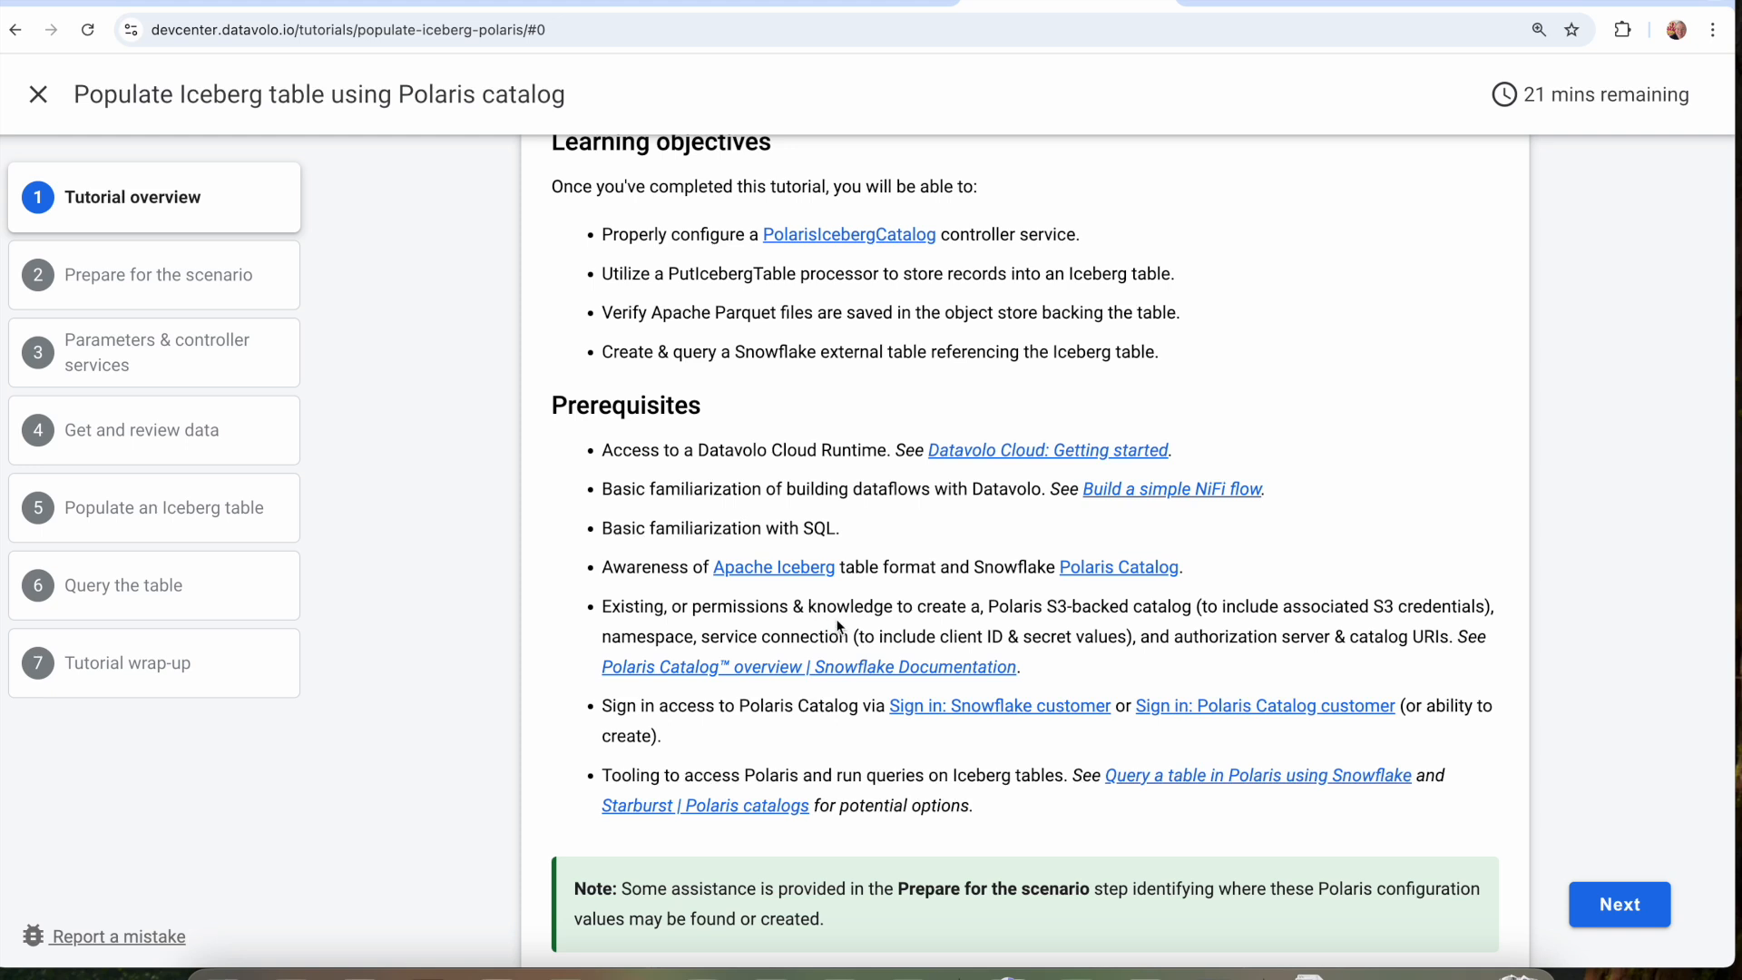
Check the catalog list in Polaris Catalog and review the tutorial's Polaris prerequisites, highlighting the catalog requirements and the assistance note.
left_click(363, 3)
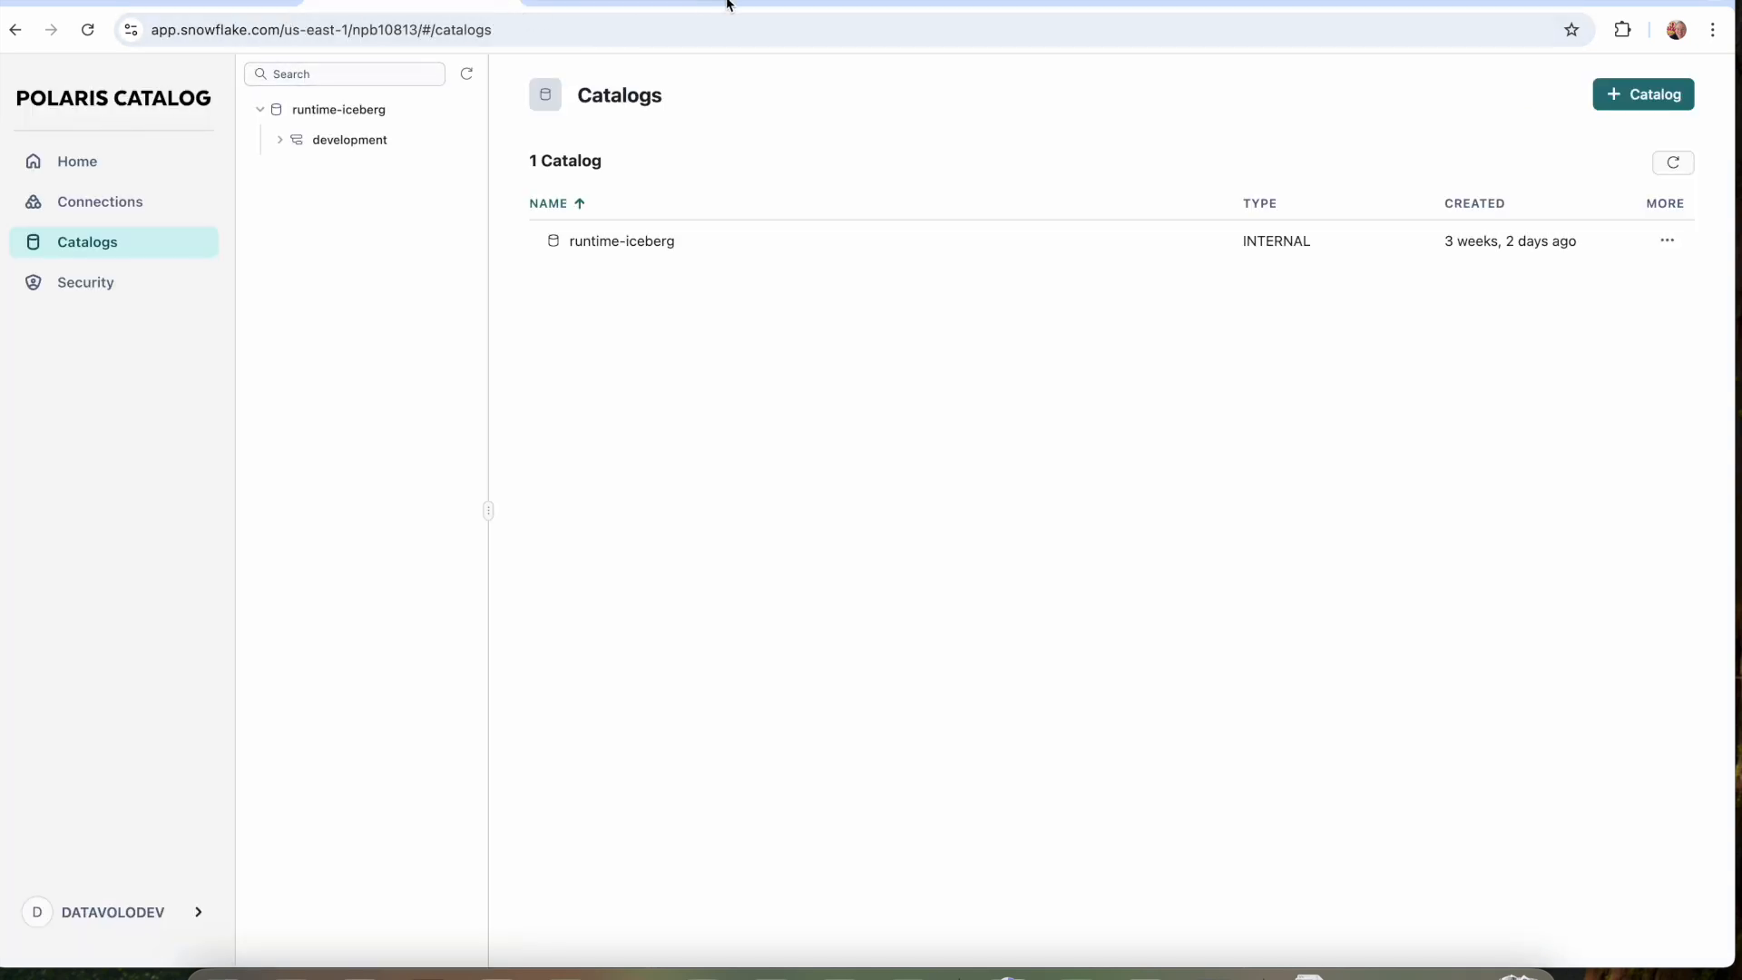
left_click(993, 3)
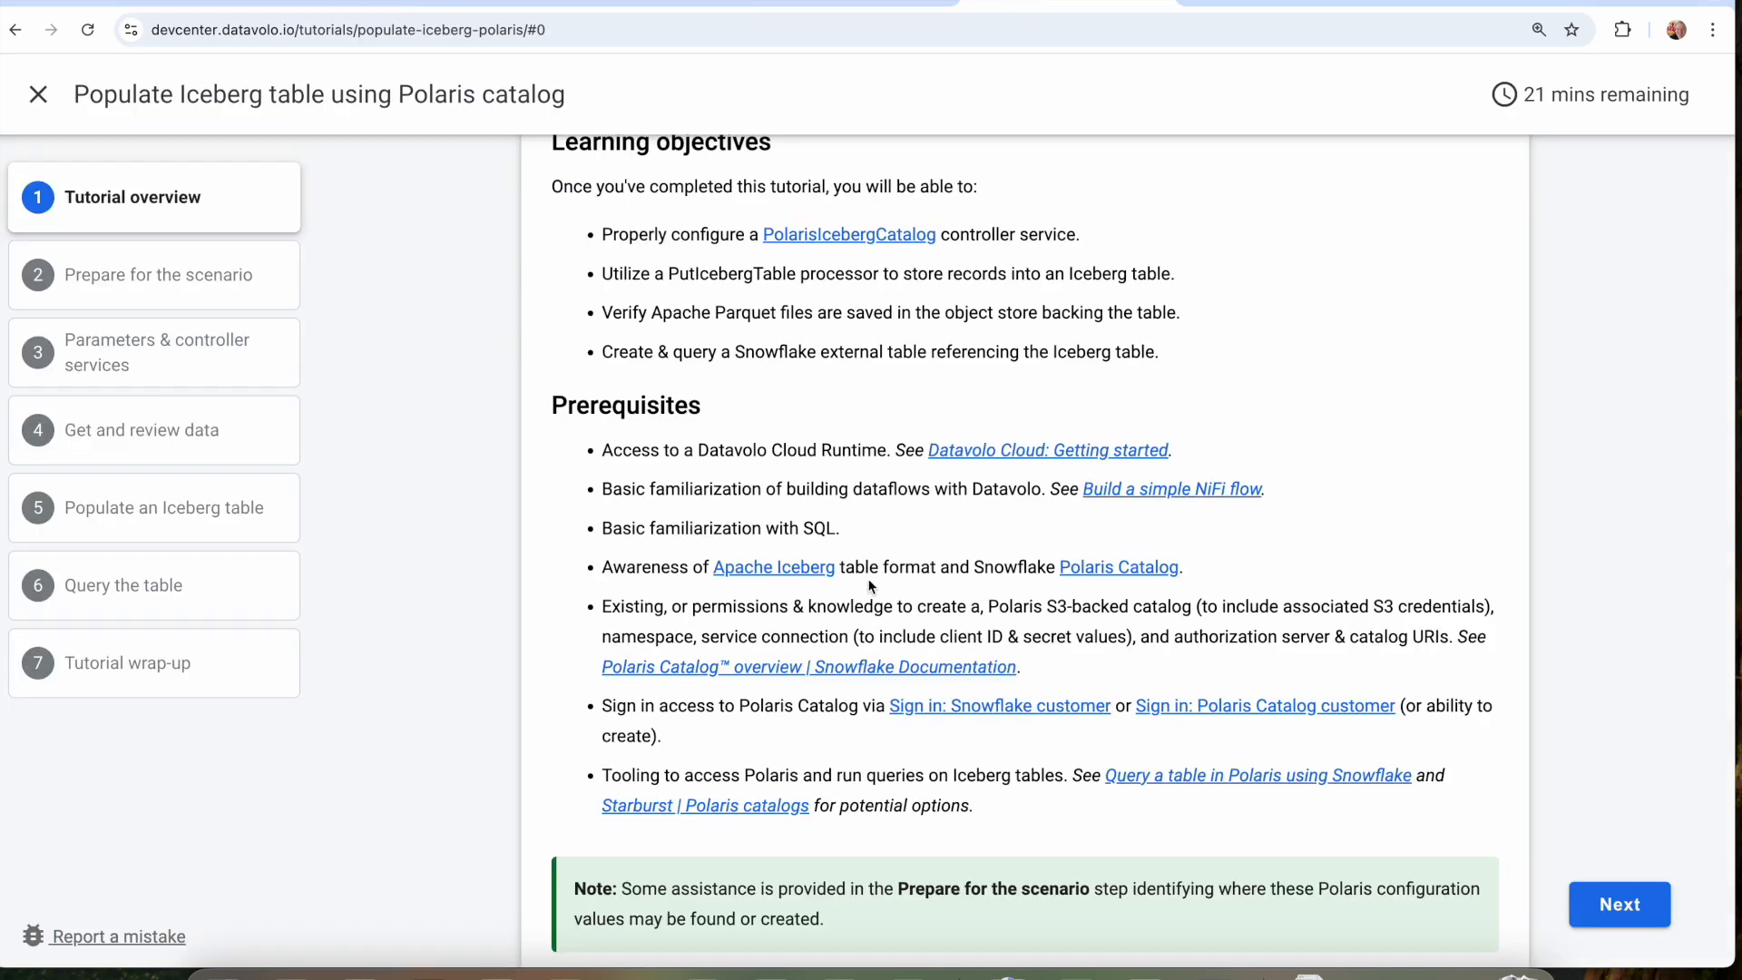
scroll(958, 581, "down", 1)
left_click_drag(1015, 554, 1137, 581)
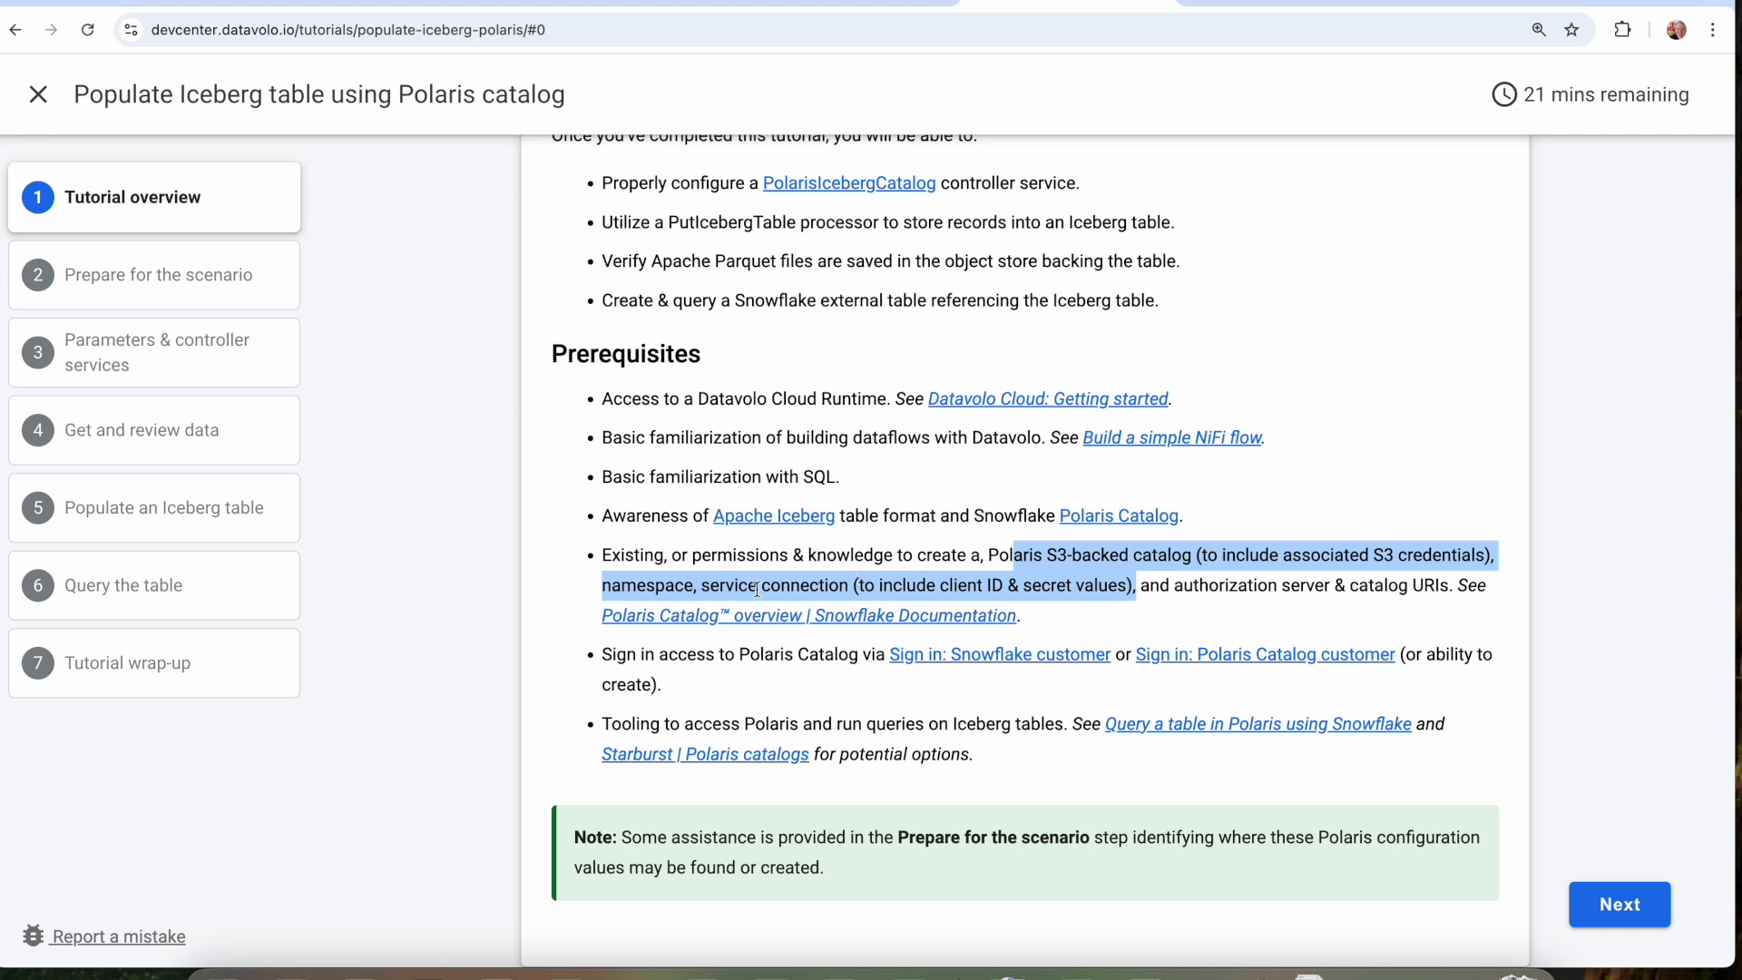
left_click_drag(733, 655, 771, 672)
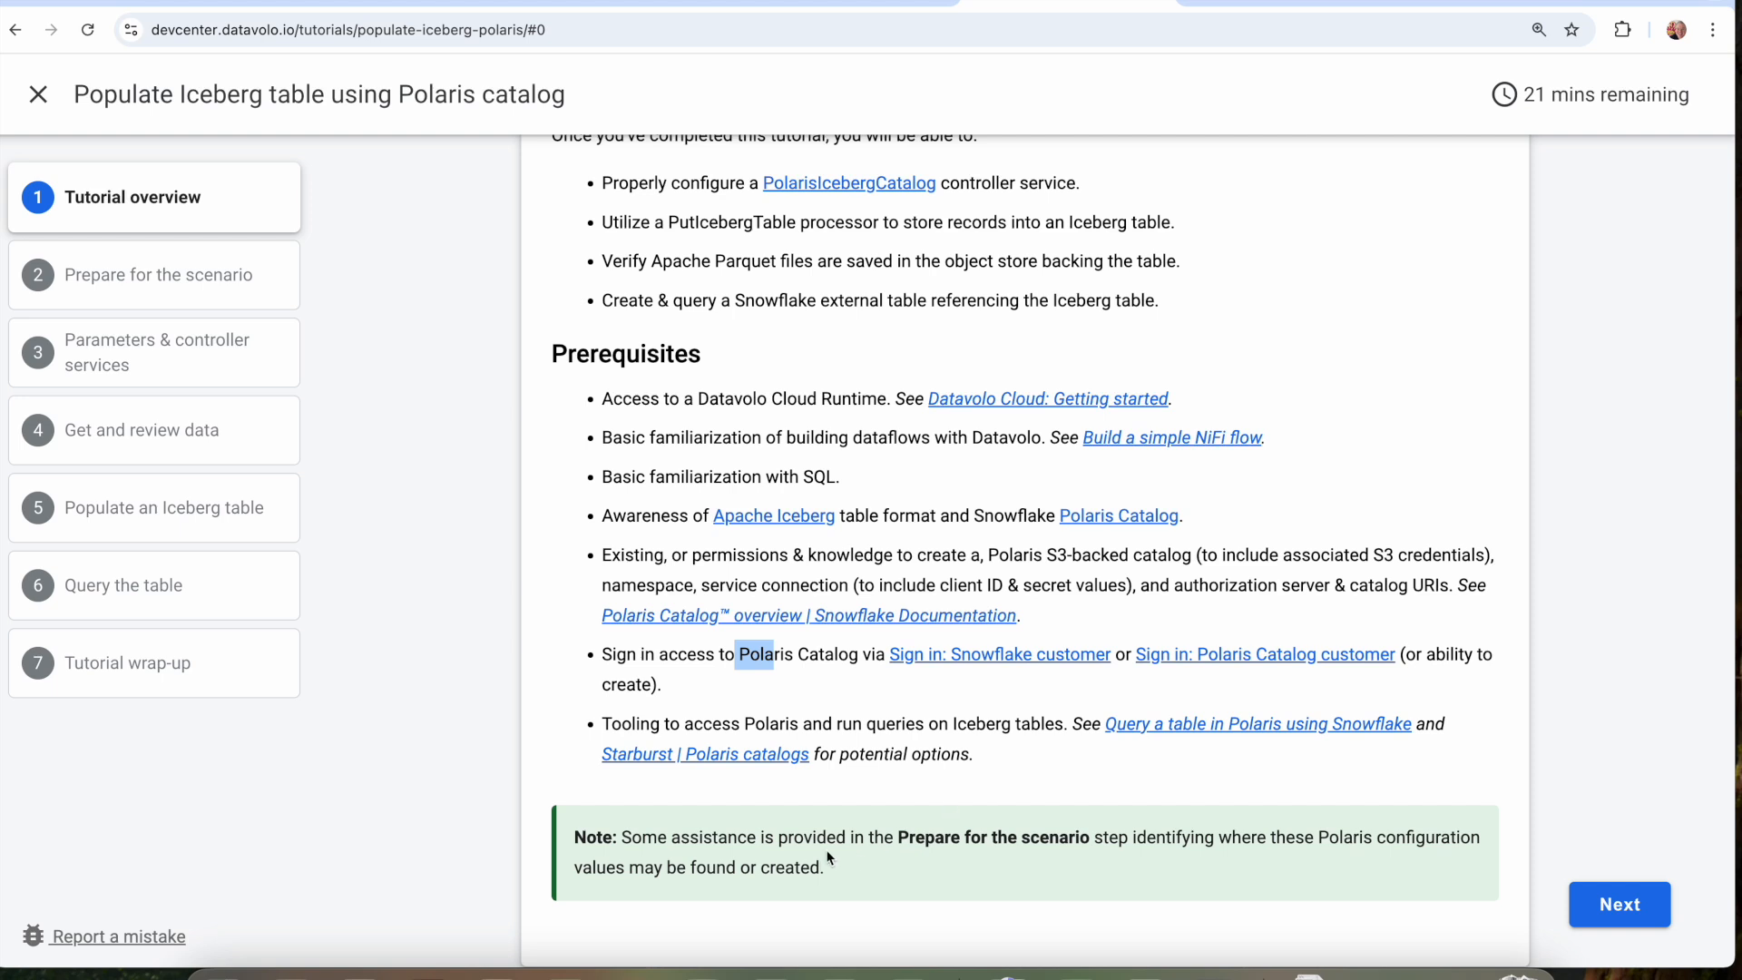
left_click_drag(815, 840, 1041, 880)
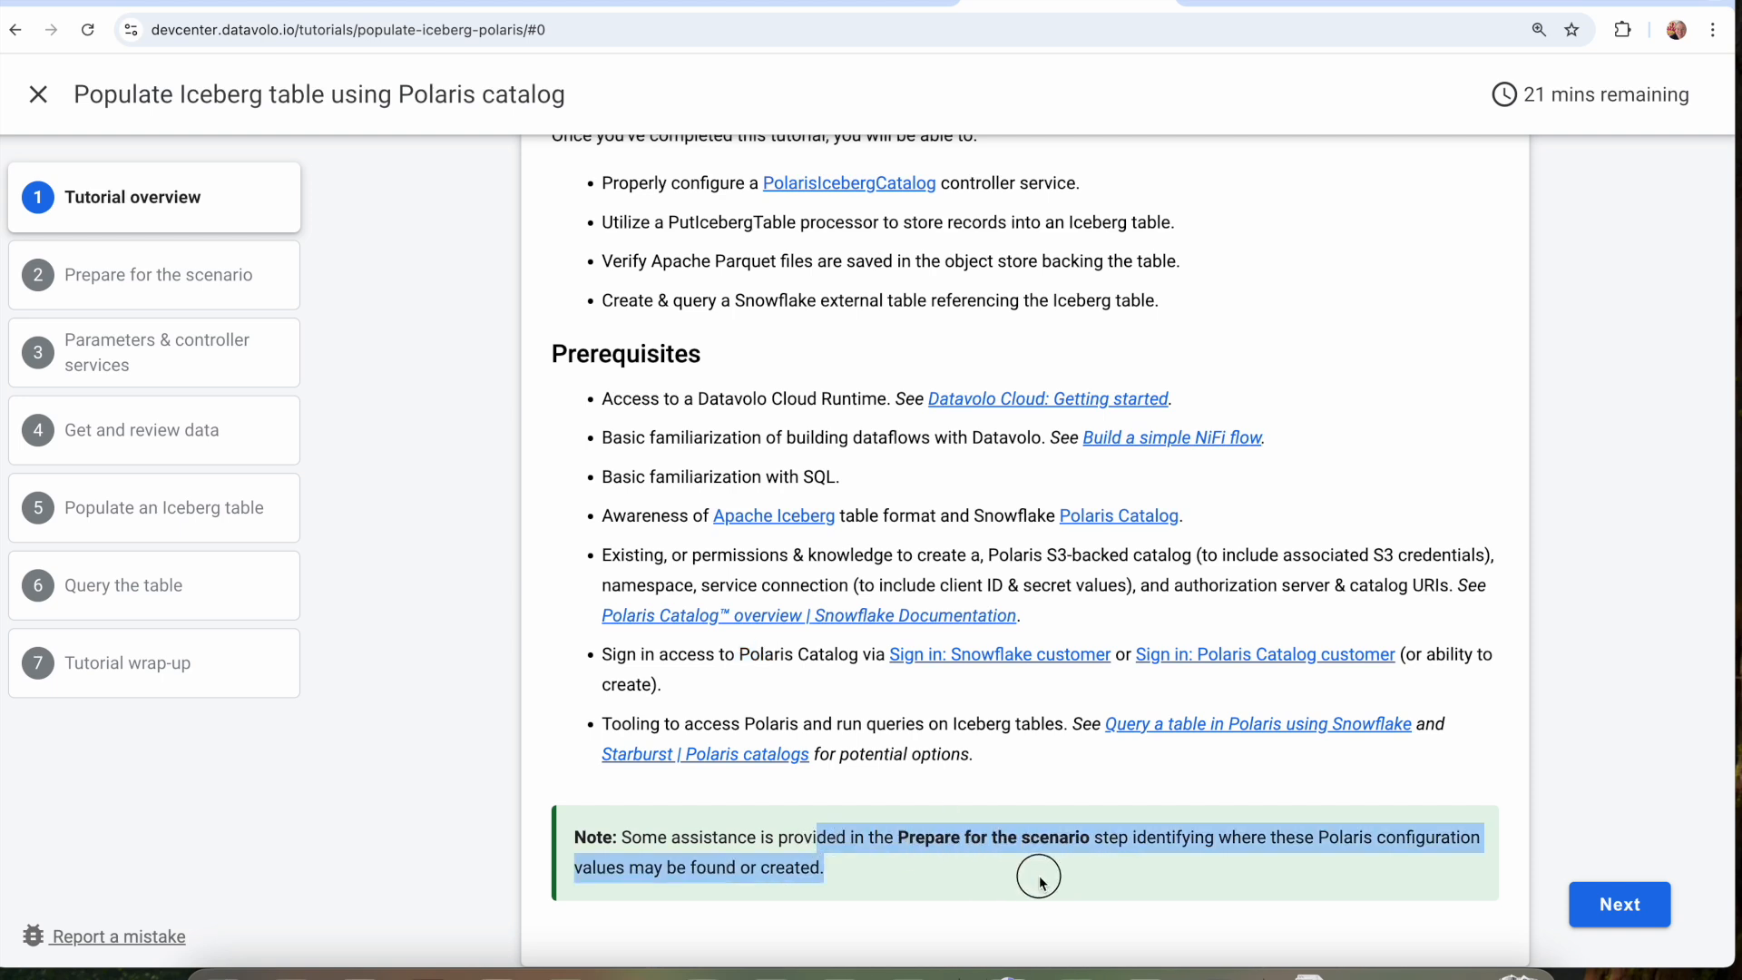
scroll(1179, 826, "down", 2)
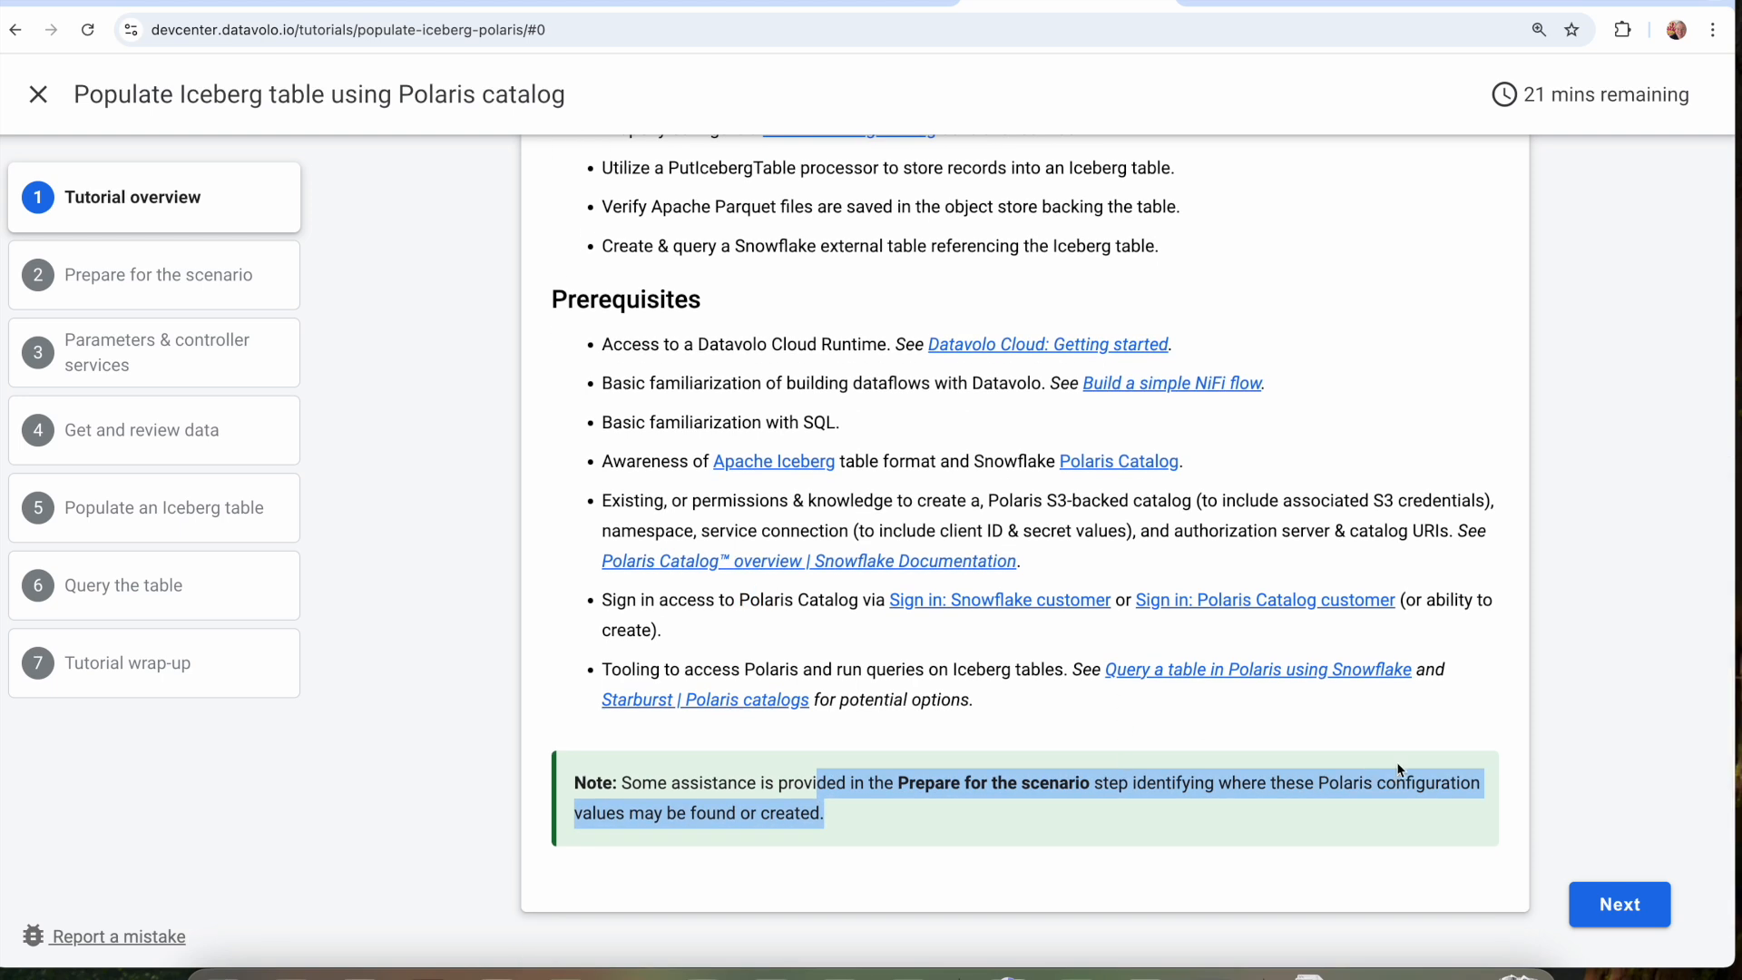
Advance to "Prepare for the scenario" and review the Bluebikes use case and the trip data attributes, highlighting the attribute list.
left_click(1597, 907)
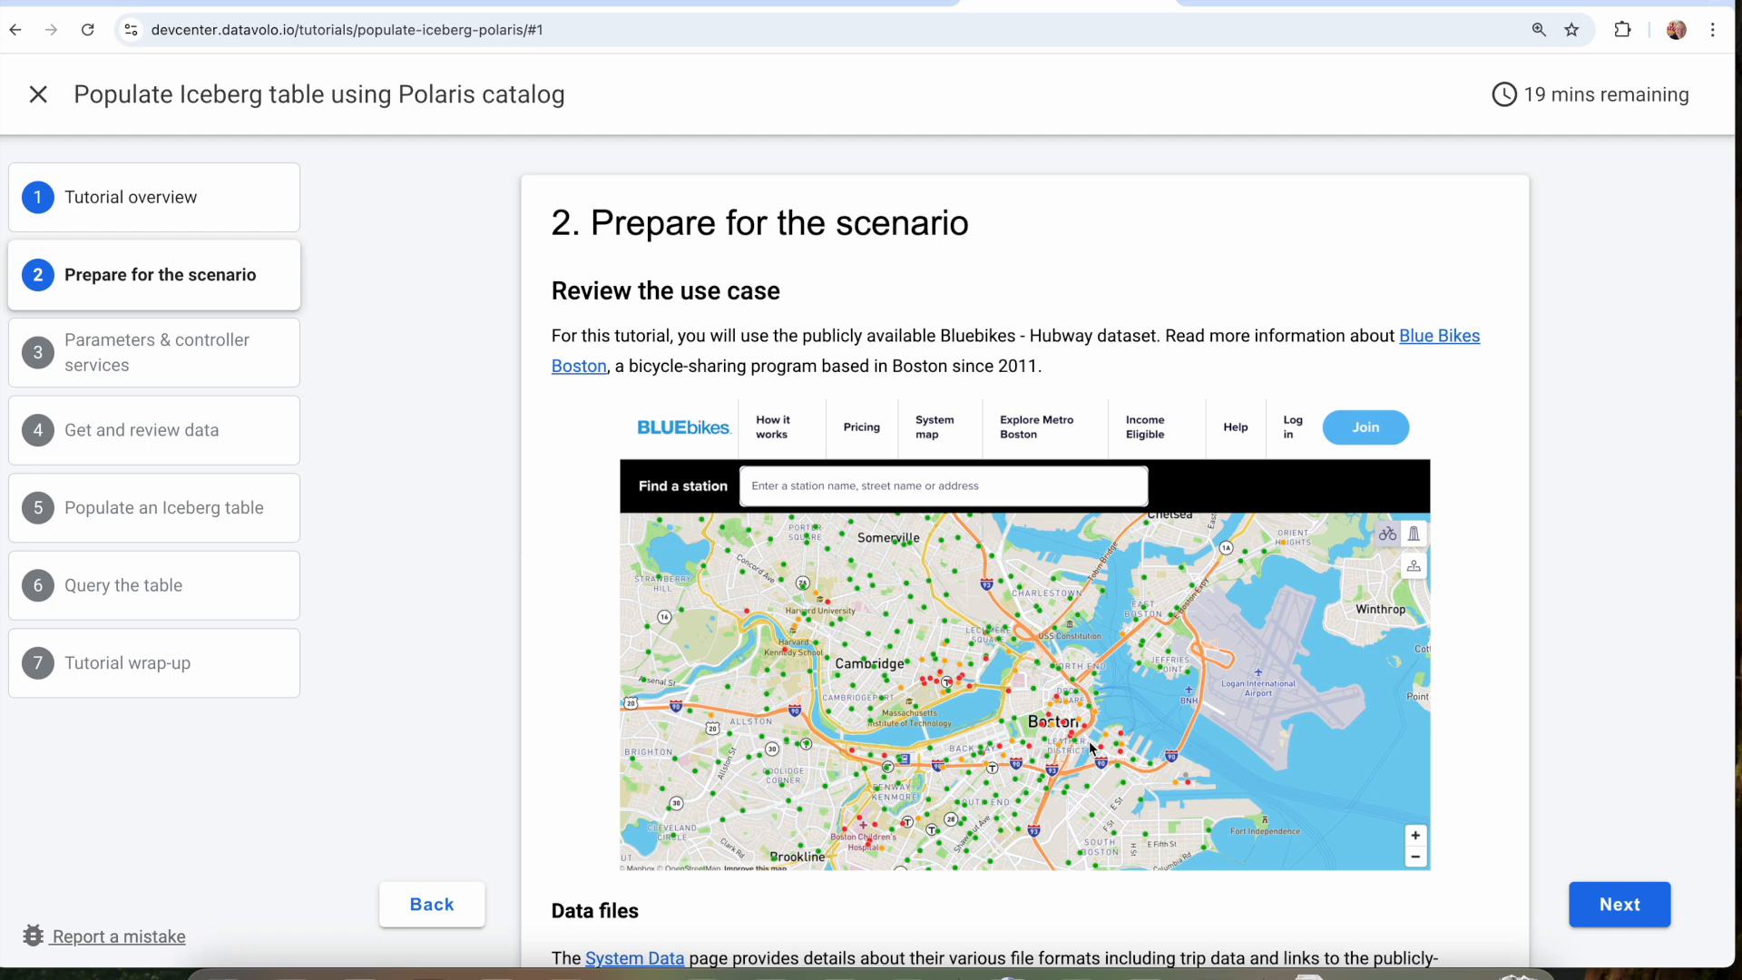
scroll(918, 635, "down", 2)
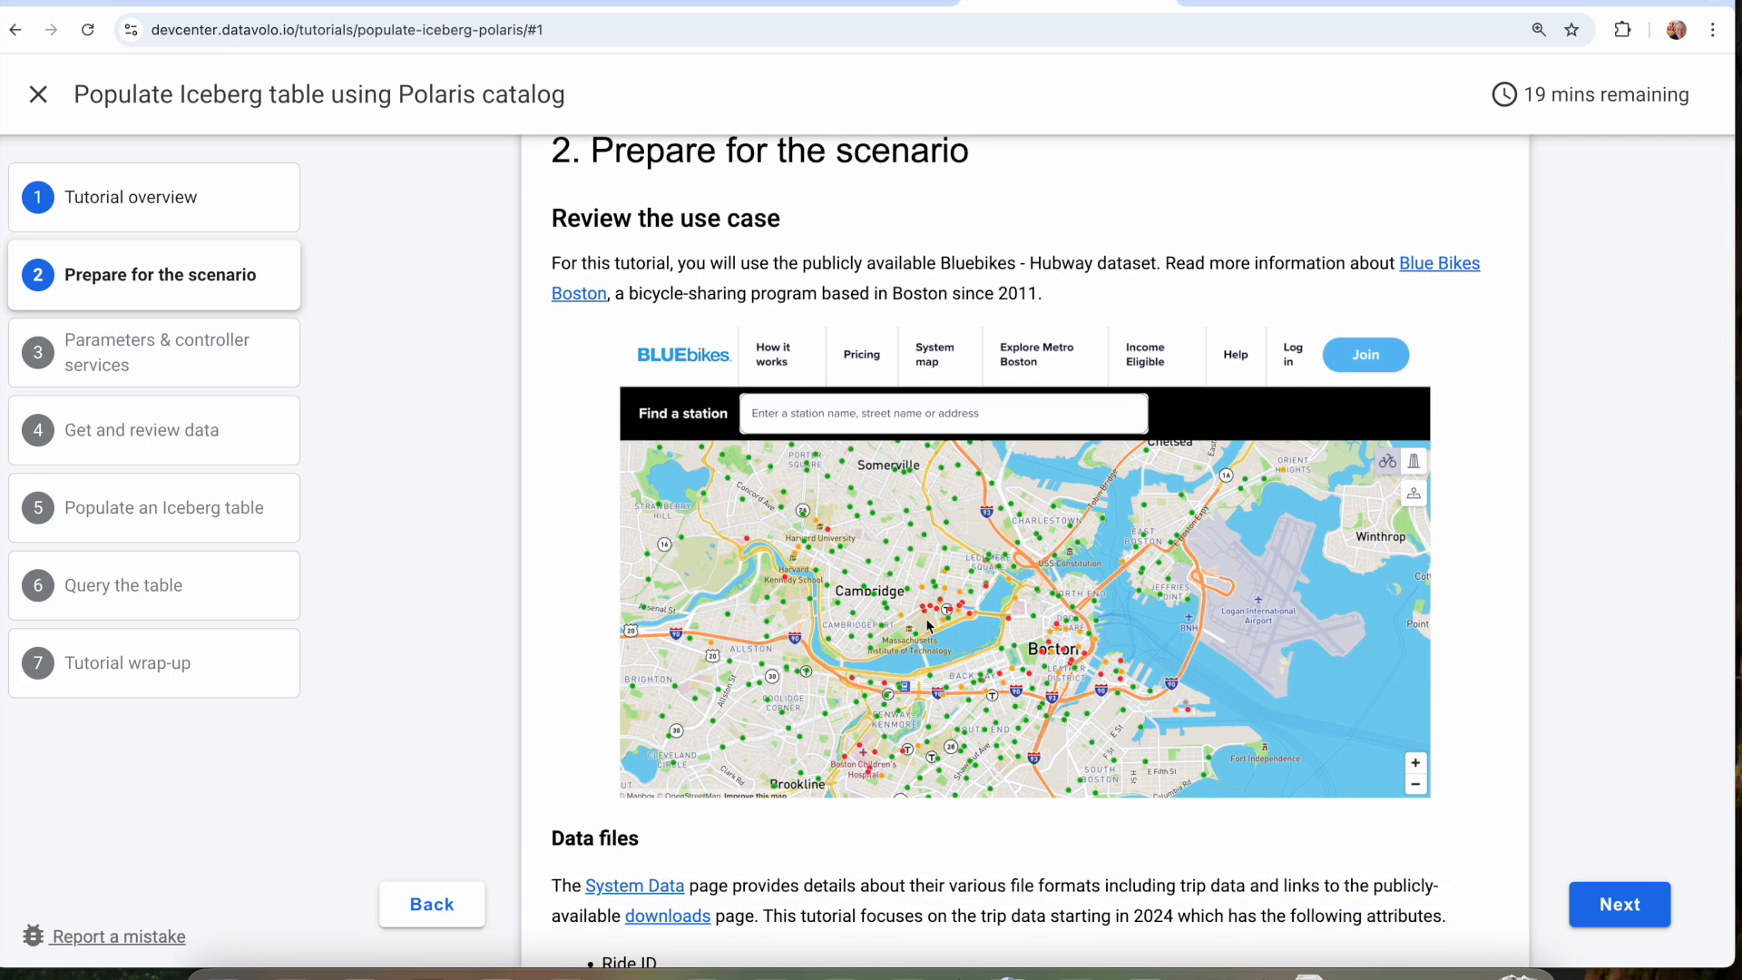
scroll(1107, 627, "down", 10)
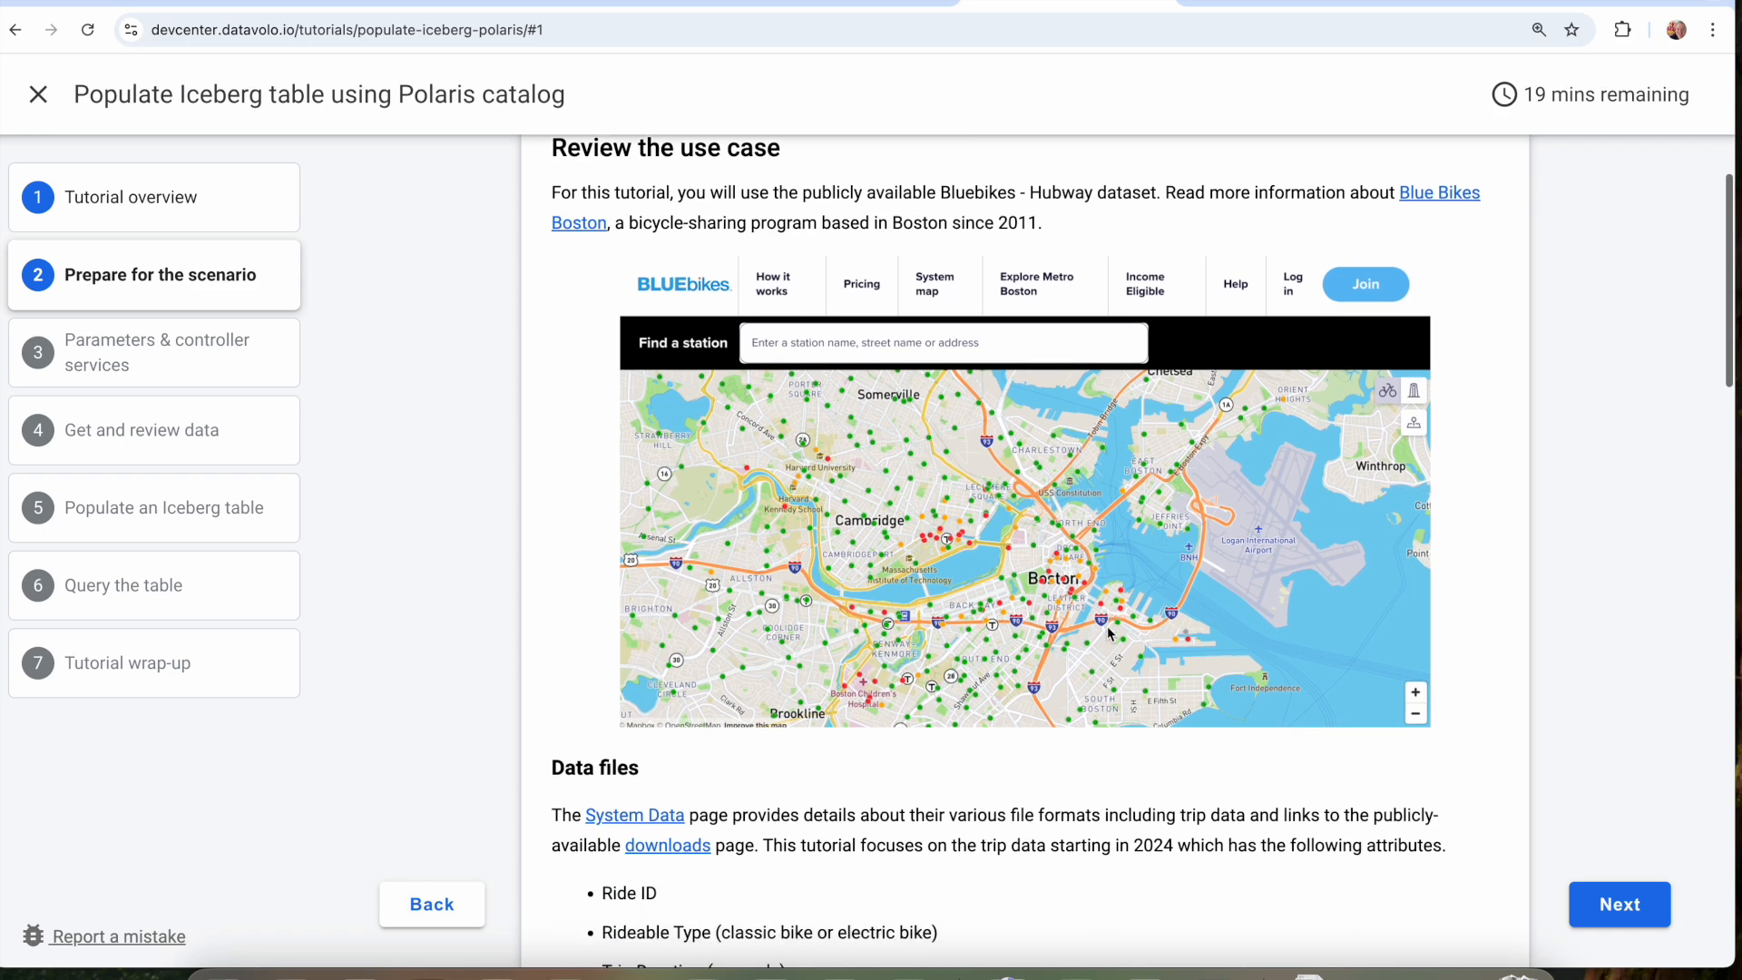
scroll(1107, 626, "down", 4)
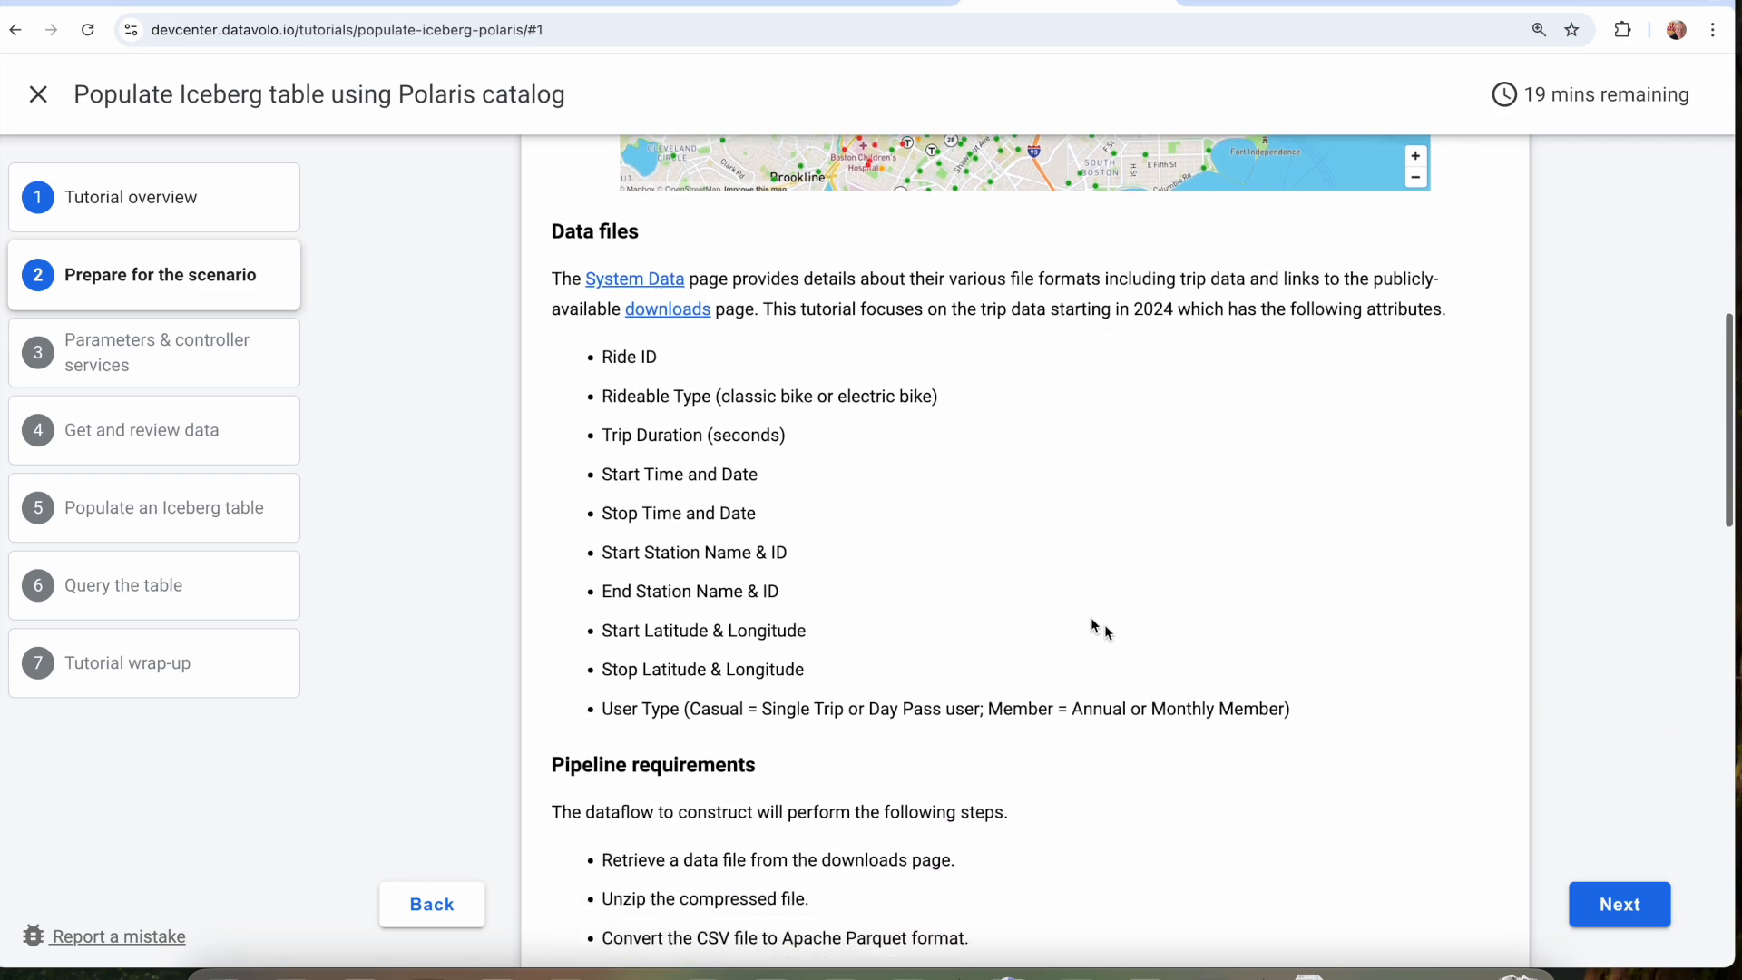
left_click(604, 352)
left_click_drag(603, 353, 846, 689)
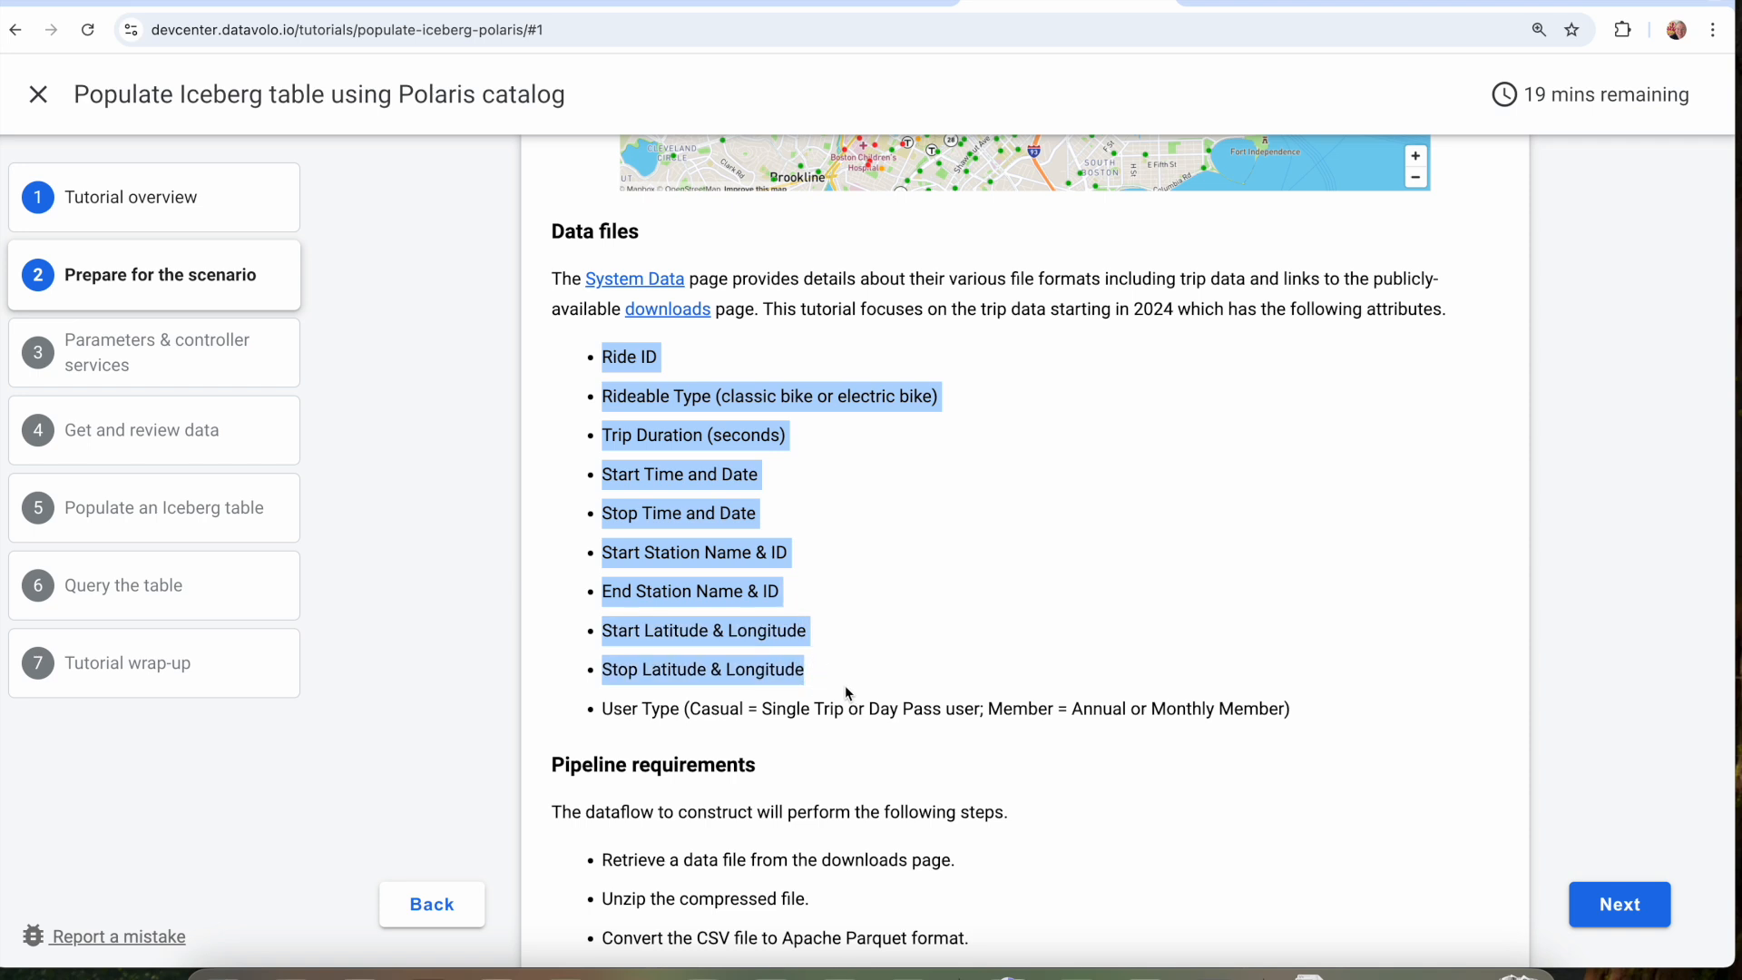
scroll(860, 682, "down", 4)
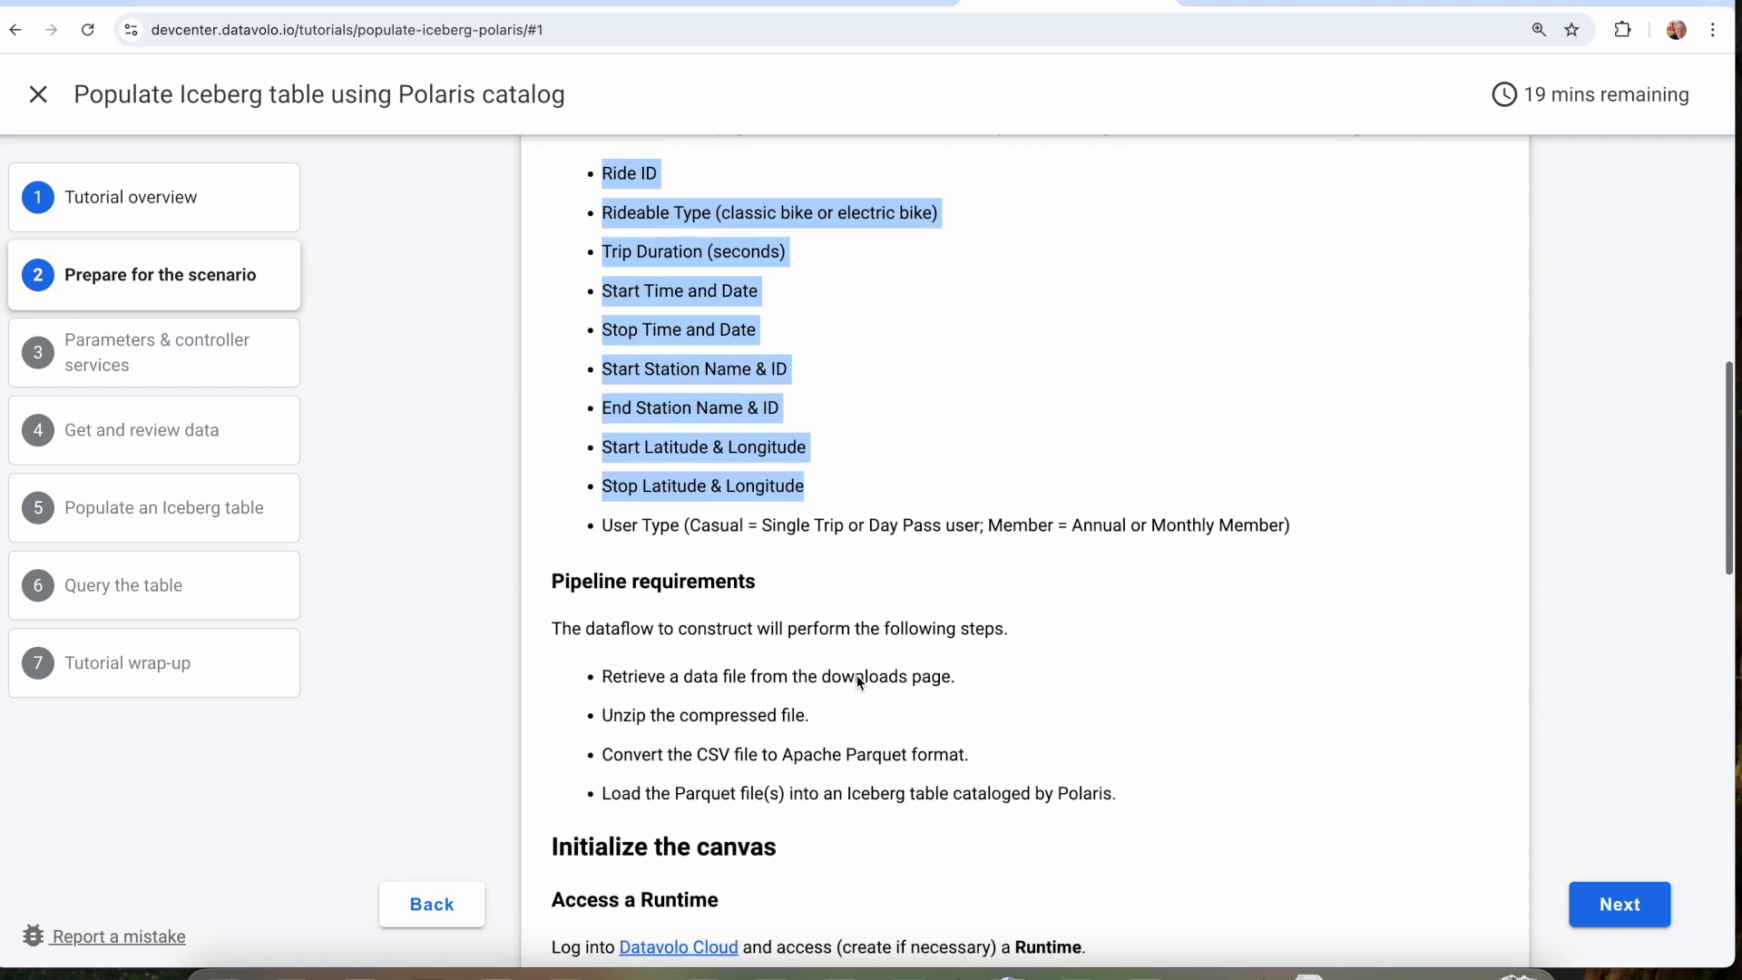
left_click(835, 527)
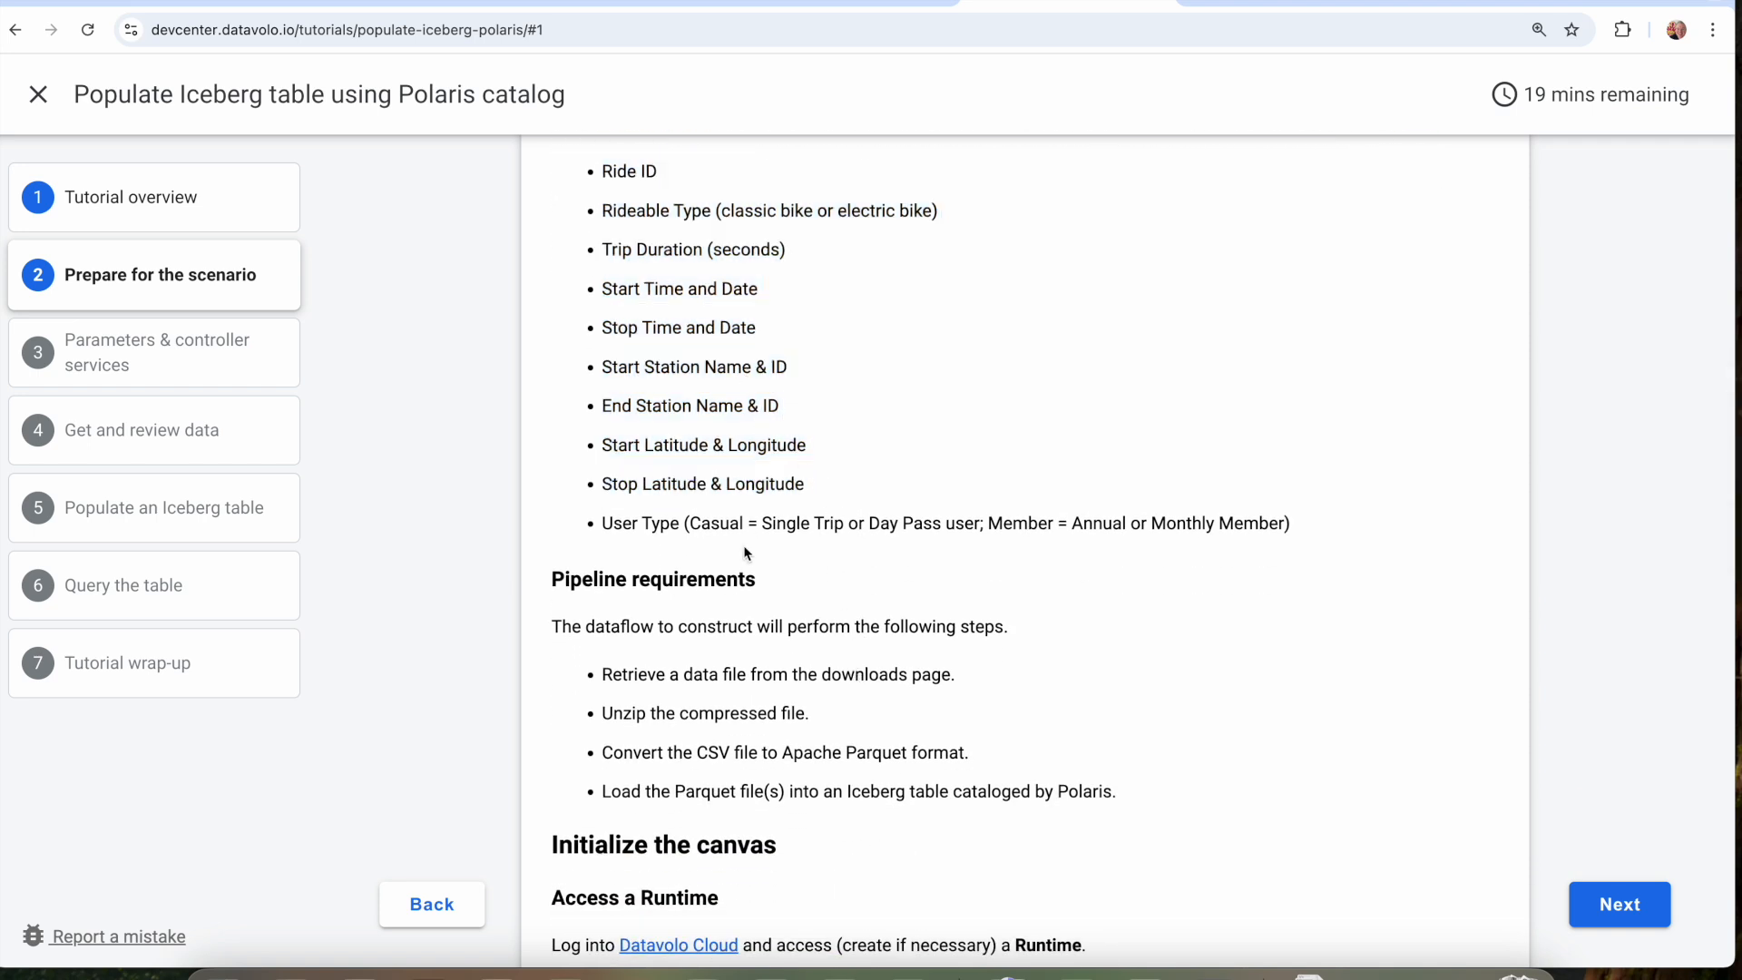
Review the pipeline requirements, highlighting the downloads page and the Parquet file loading.
scroll(746, 553, "down", 6)
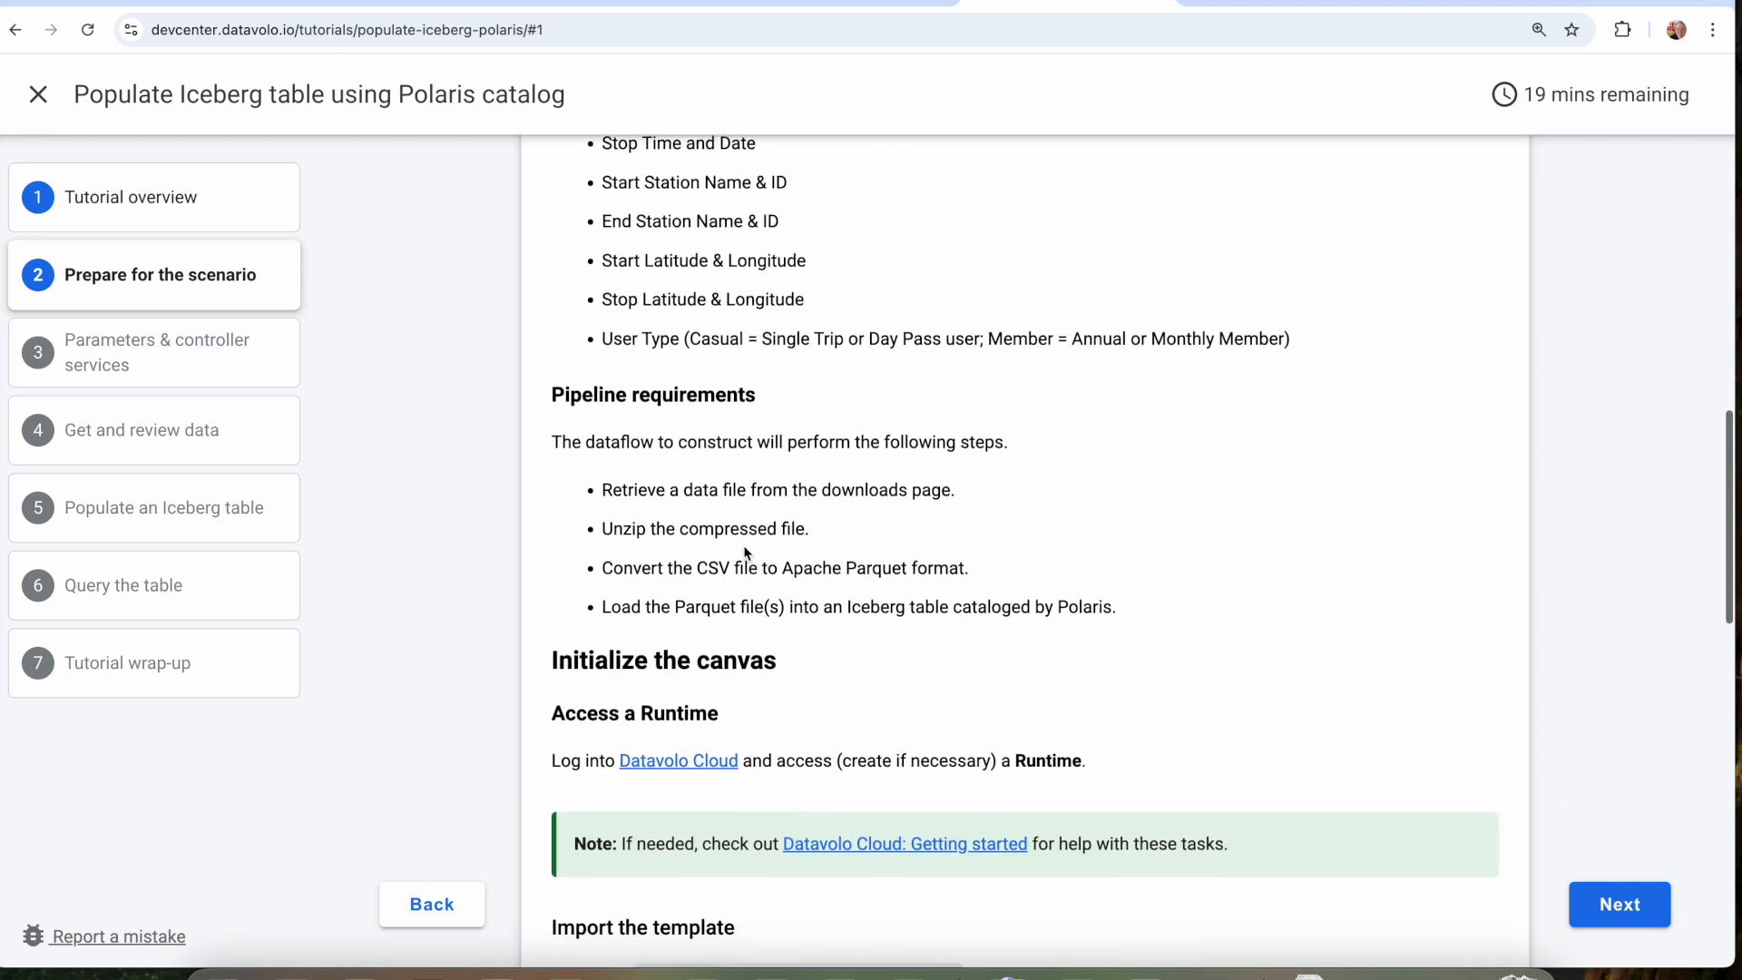
left_click_drag(587, 352, 823, 517)
left_click(823, 517)
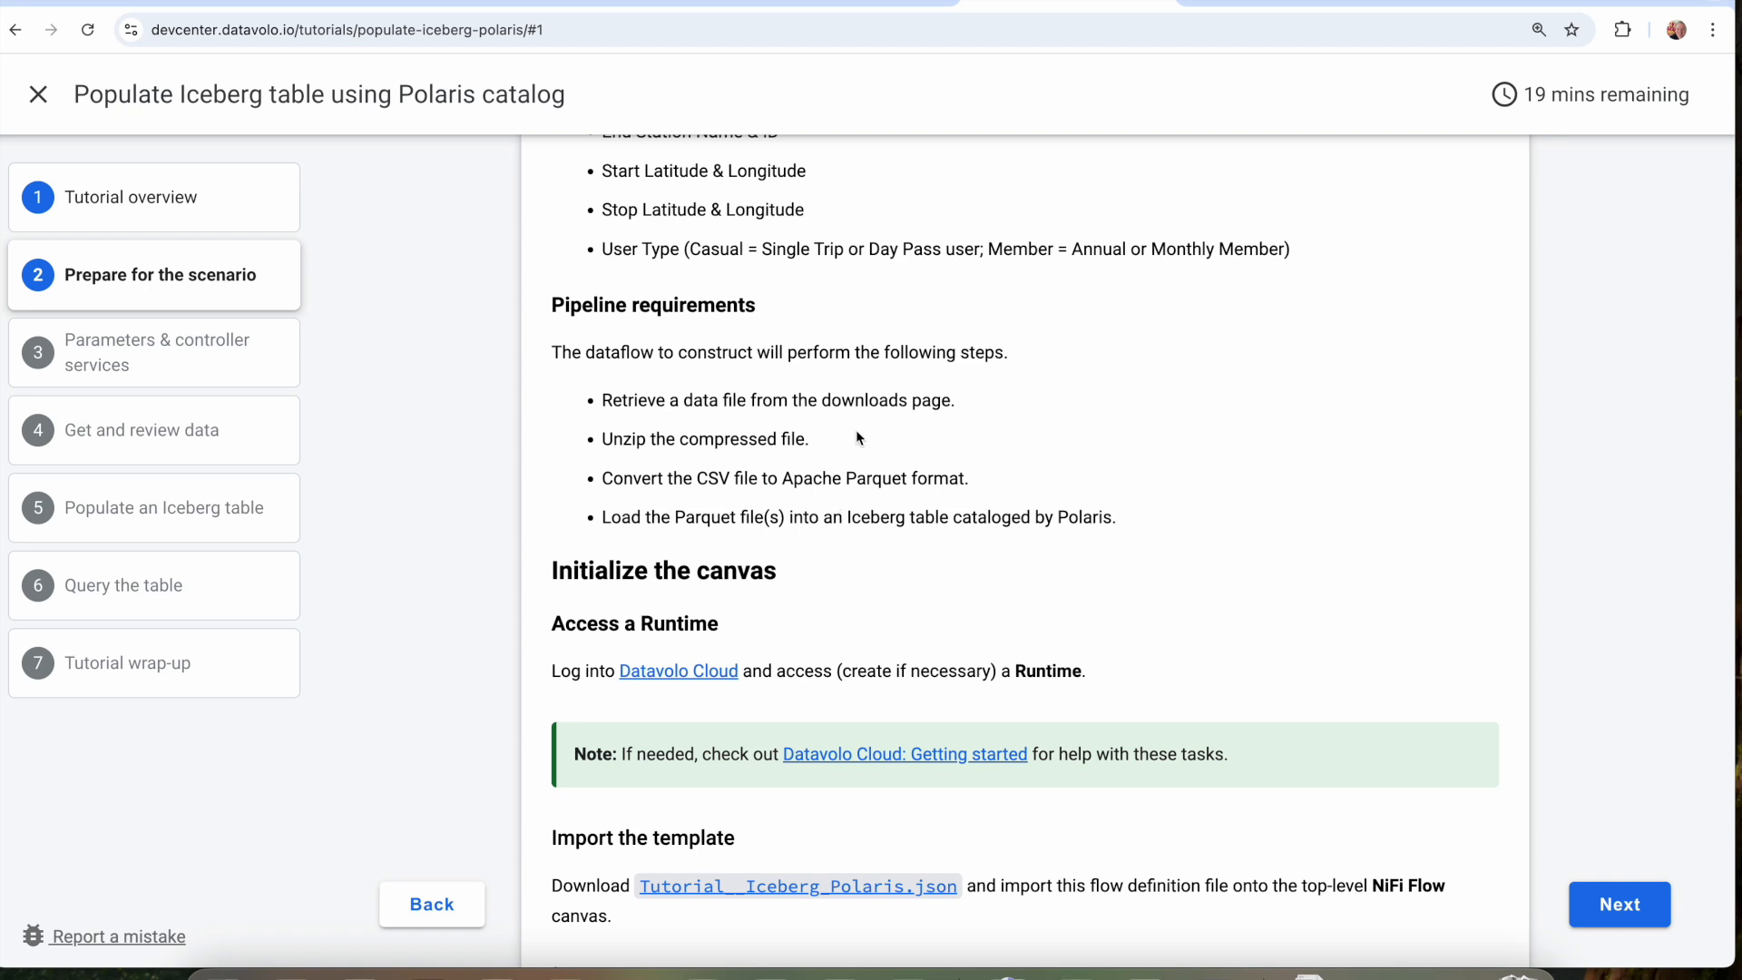
double_click(874, 402)
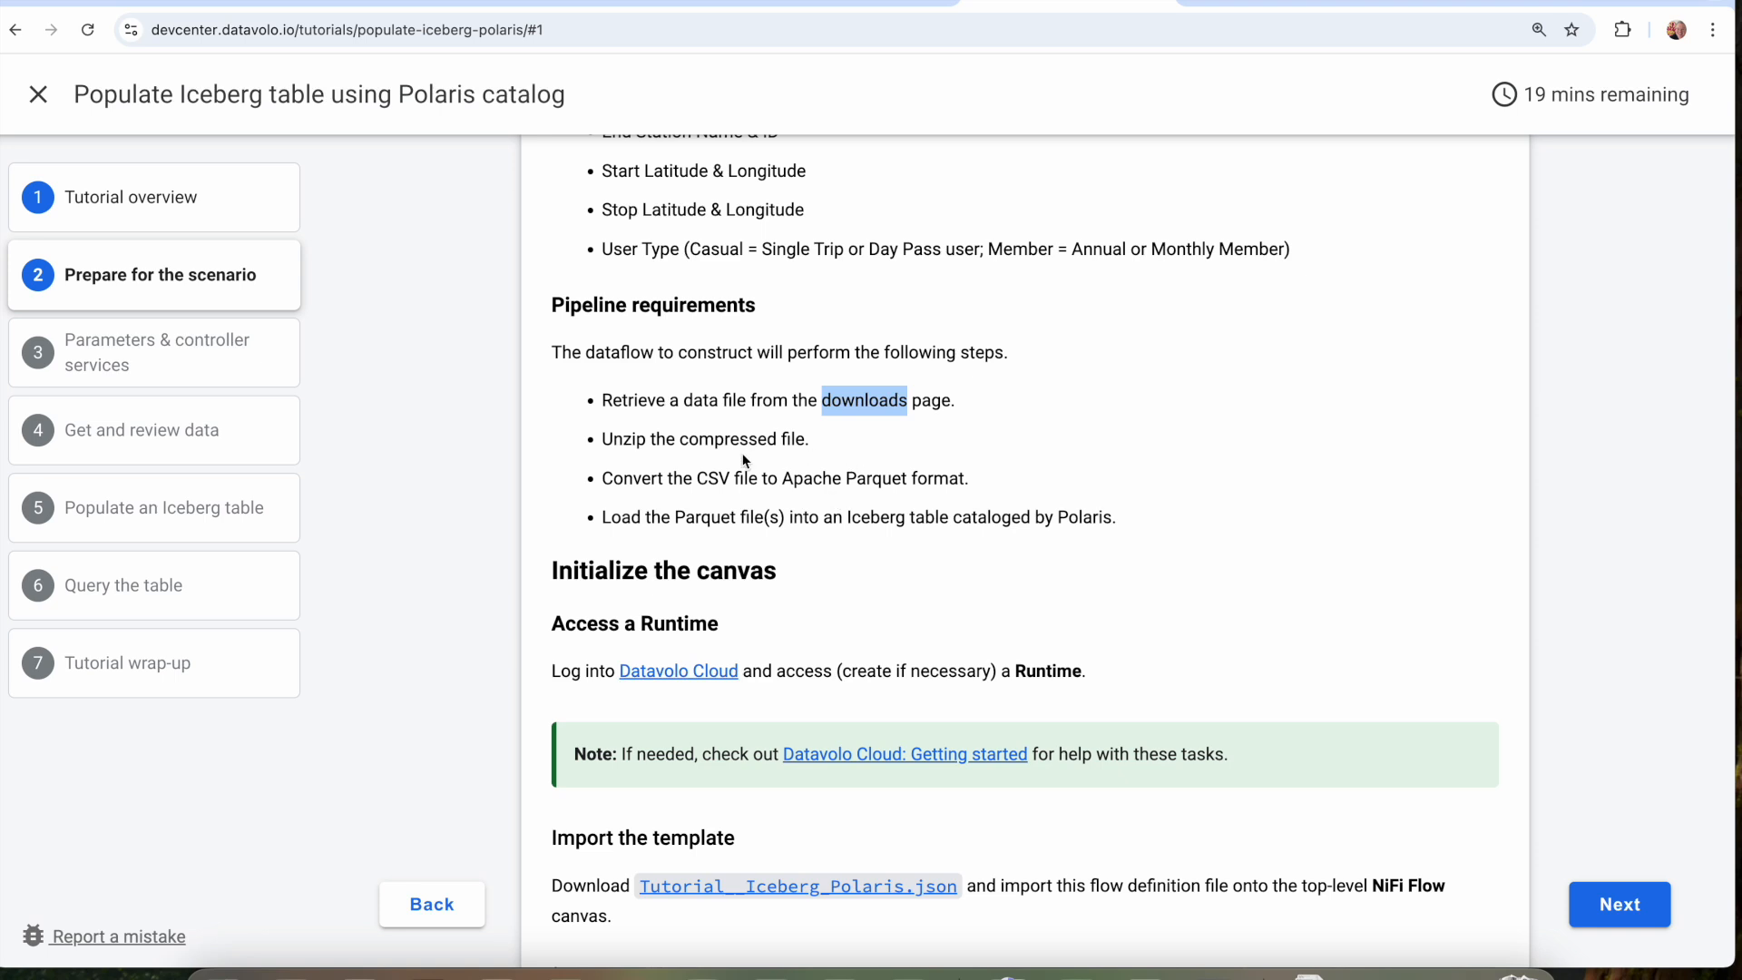
double_click(872, 518)
double_click(705, 518)
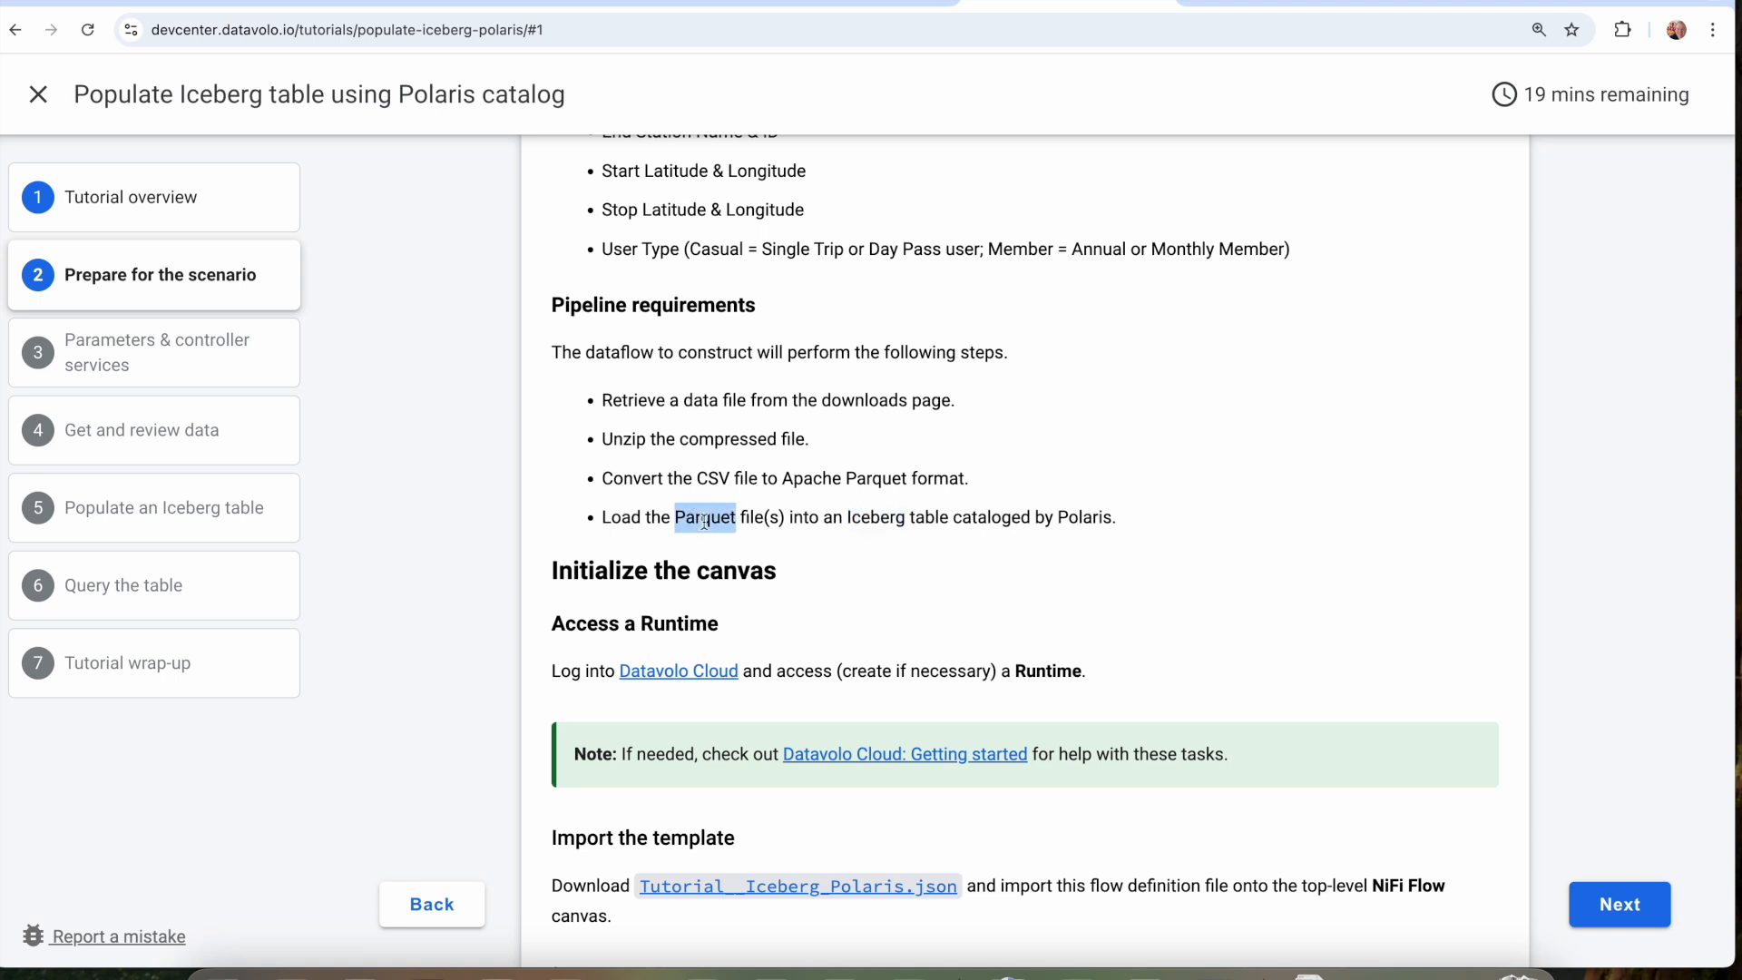
Read the runtime access instructions under "Initialize the canvas" and look at the existing flow in the Datavolo runtime.
scroll(875, 573, "down", 3)
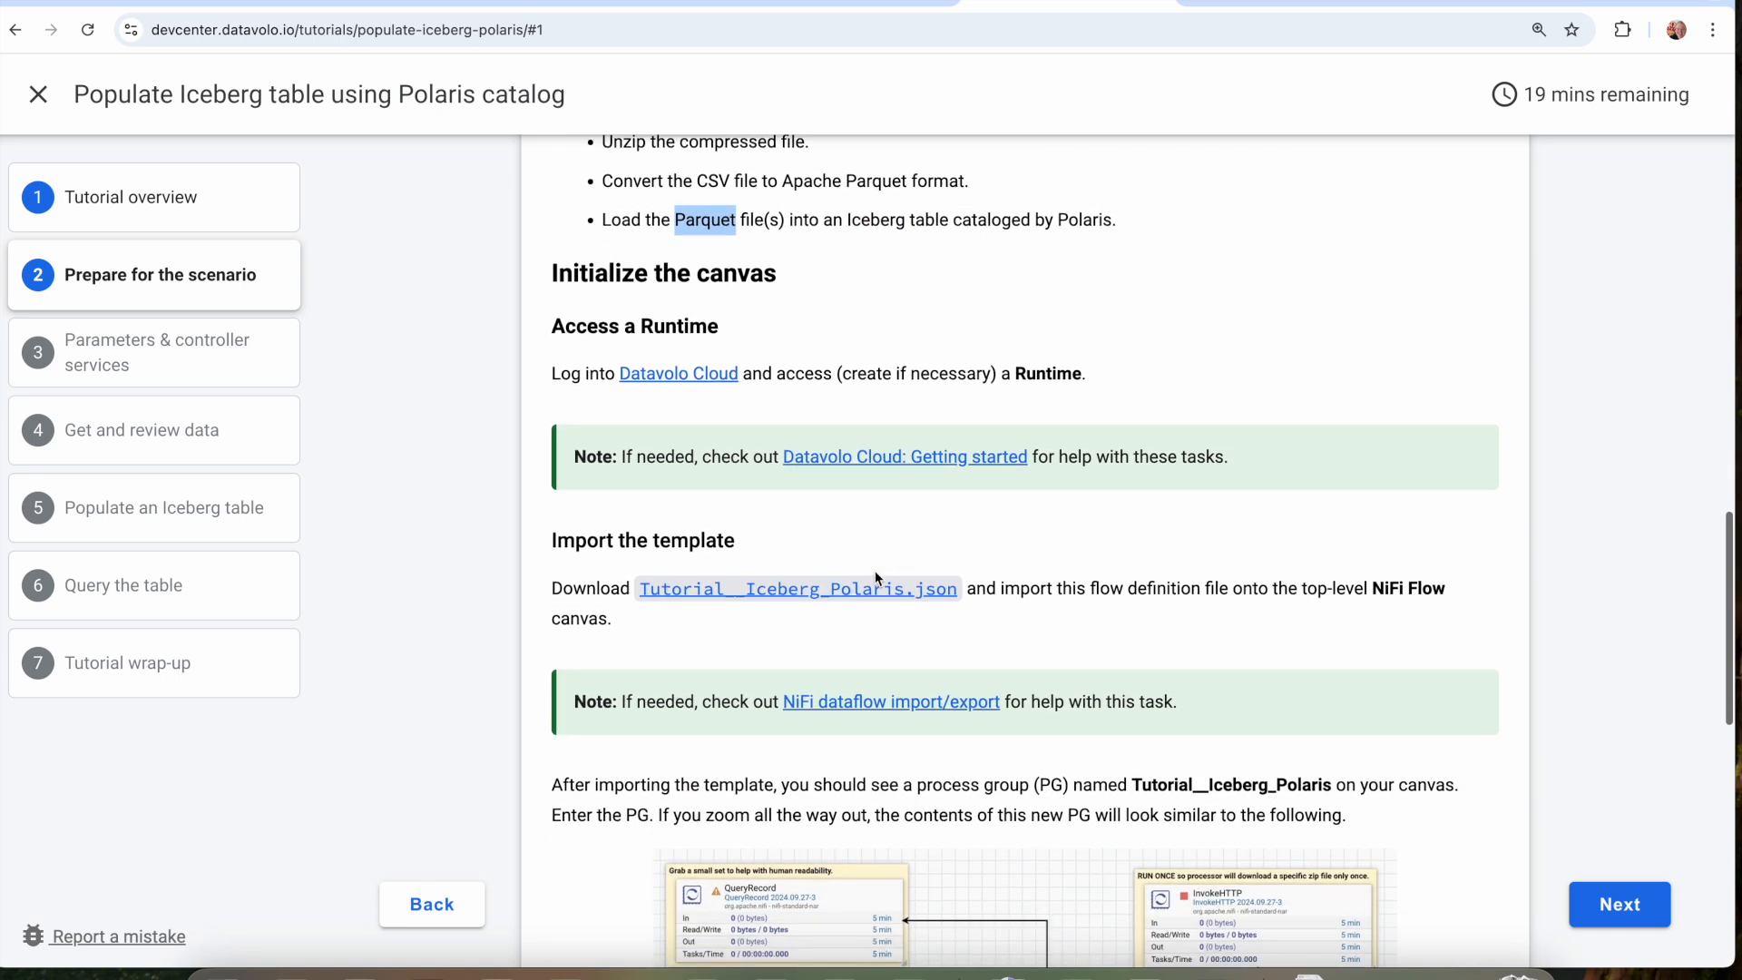
scroll(875, 570, "down", 1)
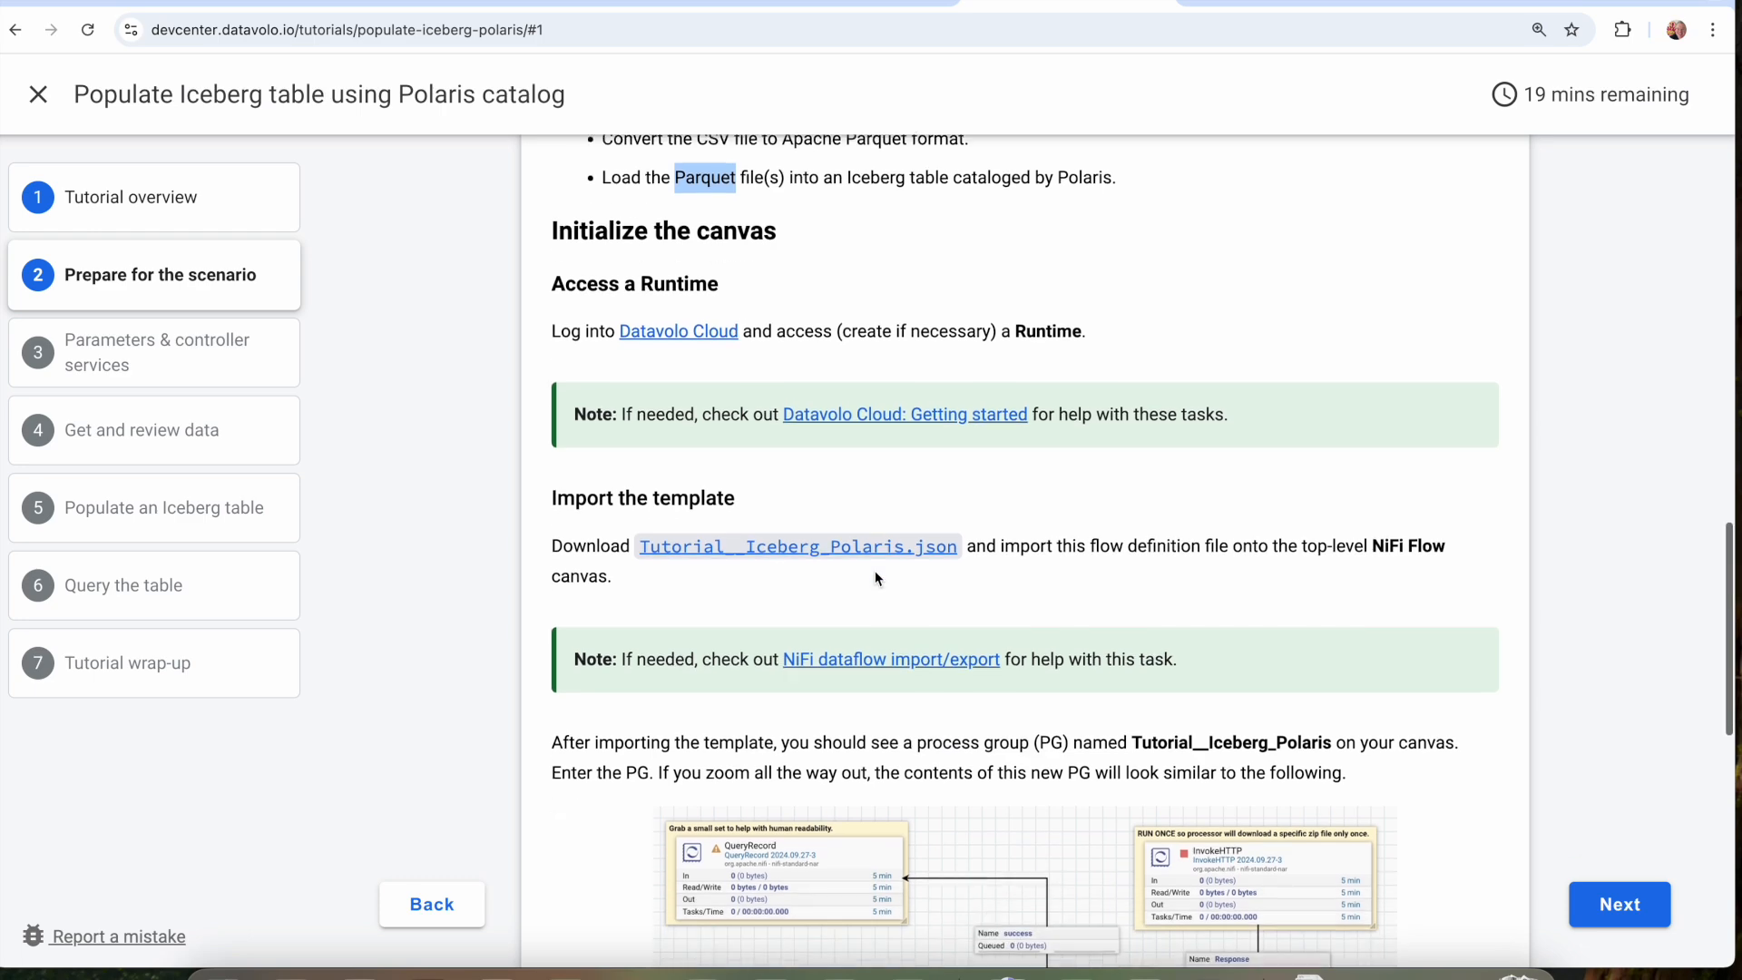
left_click(806, 4)
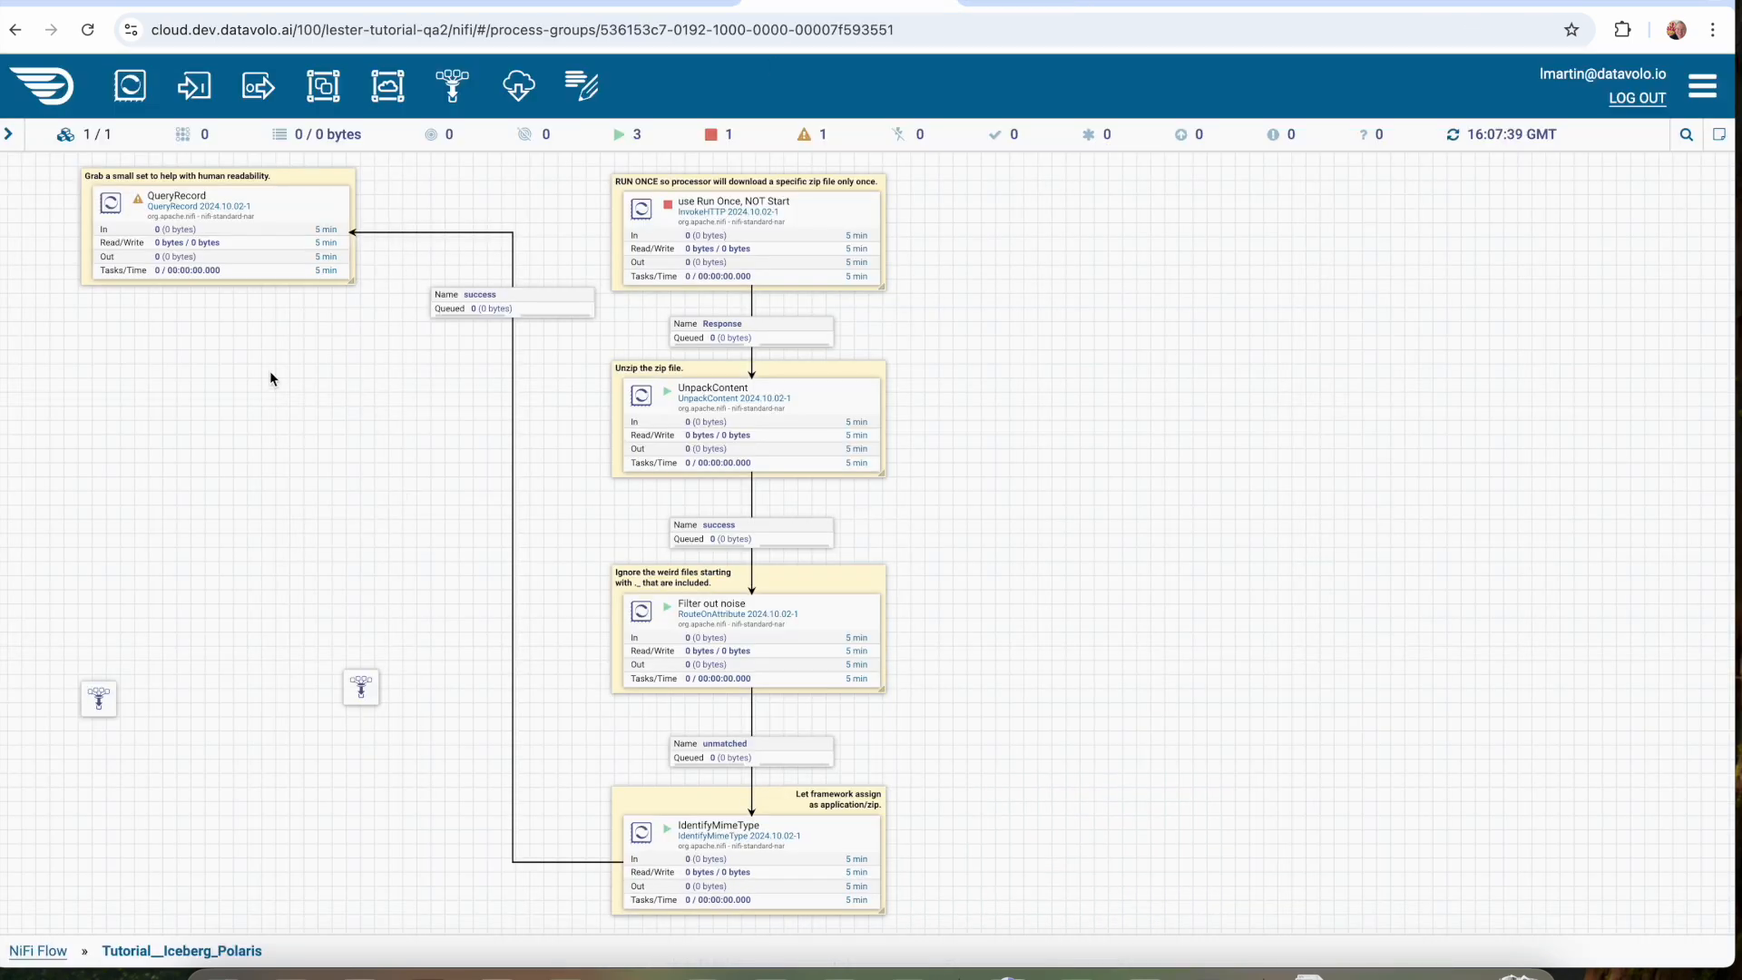
left_click(1019, 3)
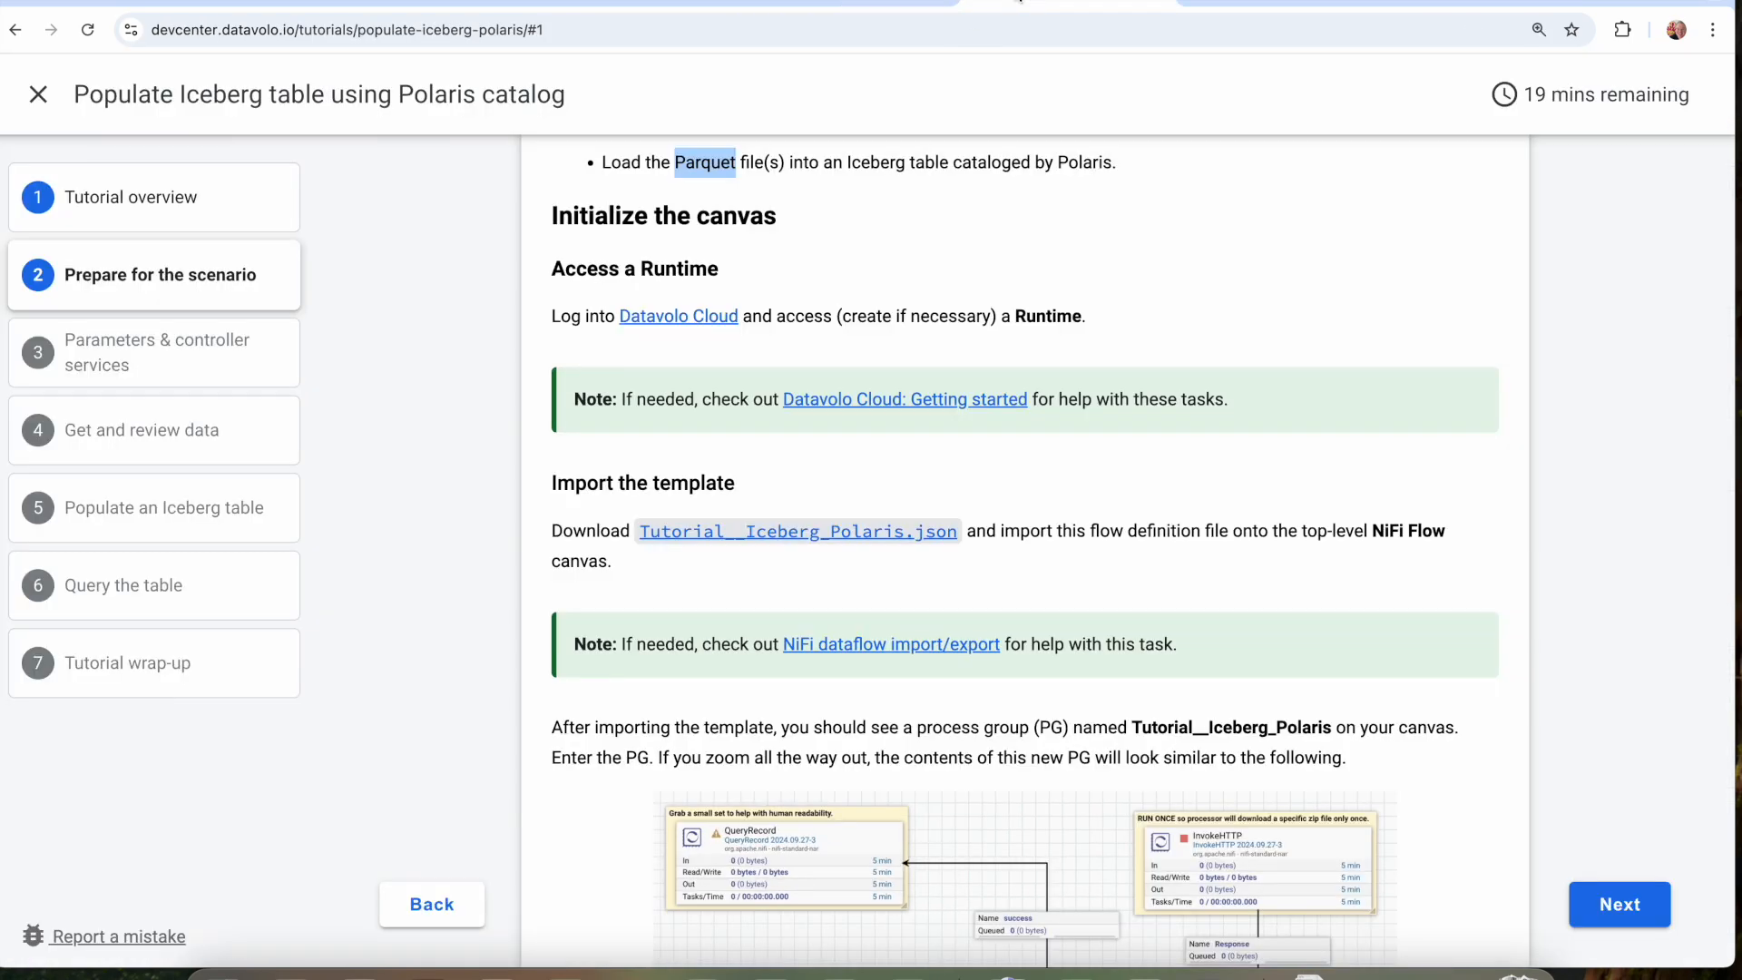
Review the Tutorial__Iceberg_Polaris.json import instructions and compare the pictured process group with the one on the runtime canvas.
scroll(884, 508, "down", 3)
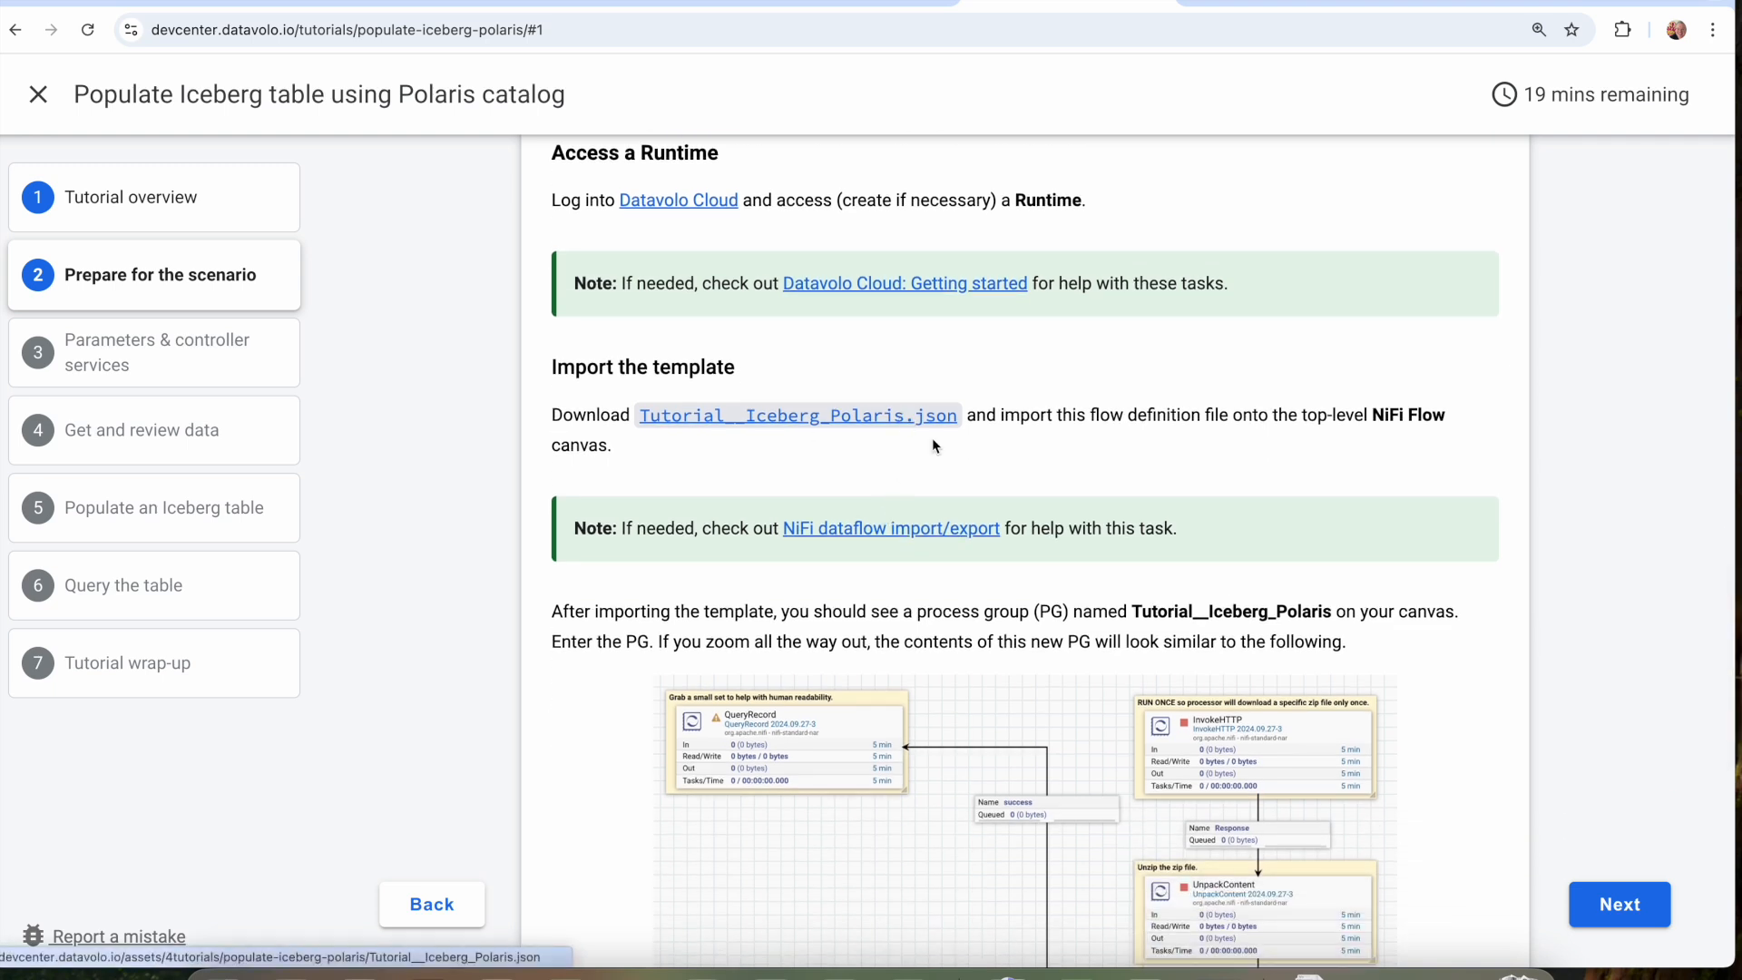
scroll(938, 464, "down", 2)
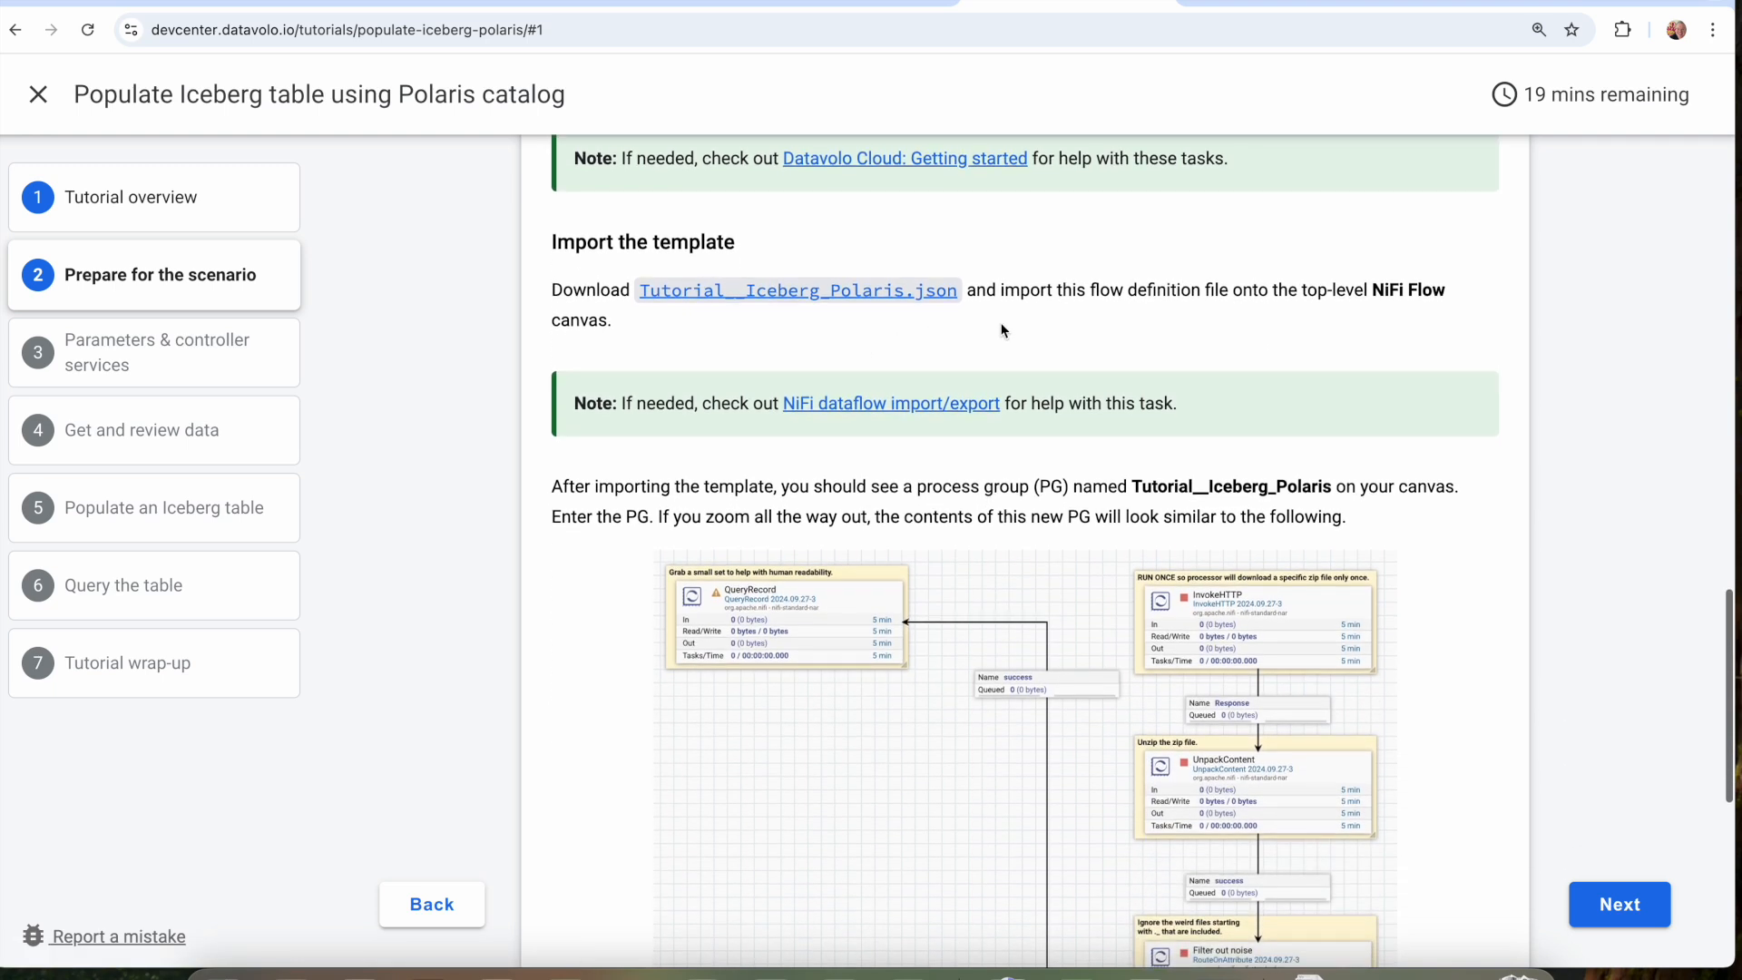
left_click(836, 6)
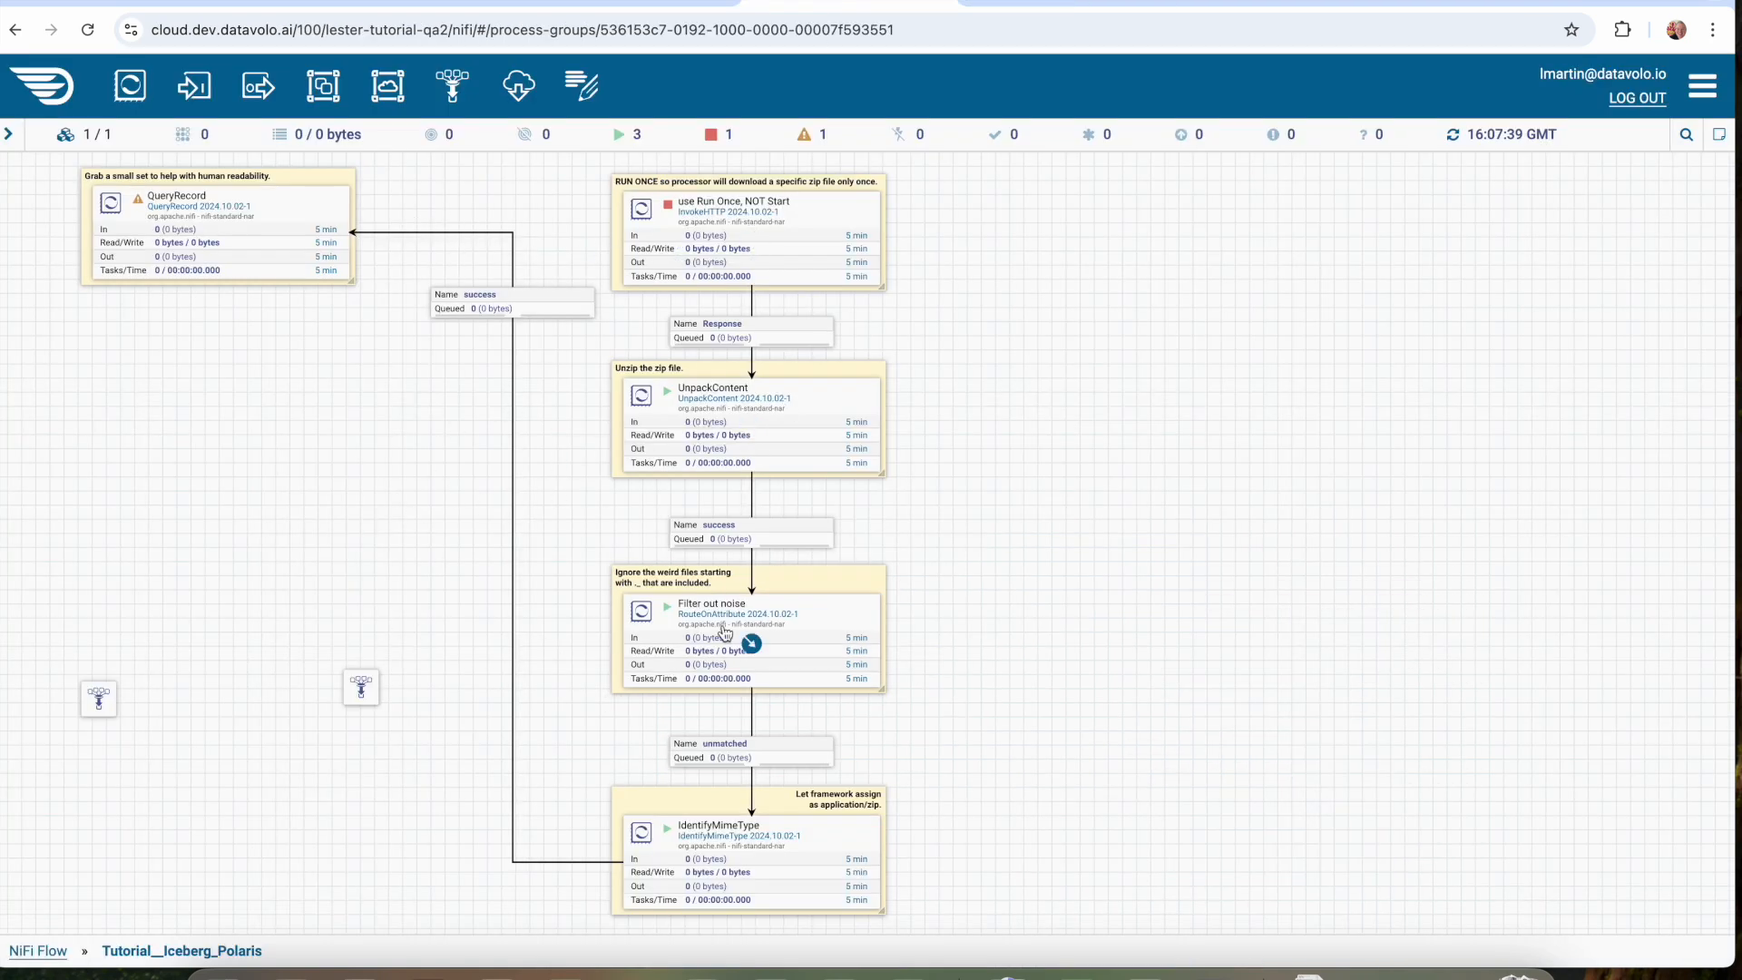
left_click(1078, 12)
Read the explanation of the download and QueryRecord processors below the flow diagram, highlighting it and checking it against the diagram.
scroll(1004, 397, "down", 10)
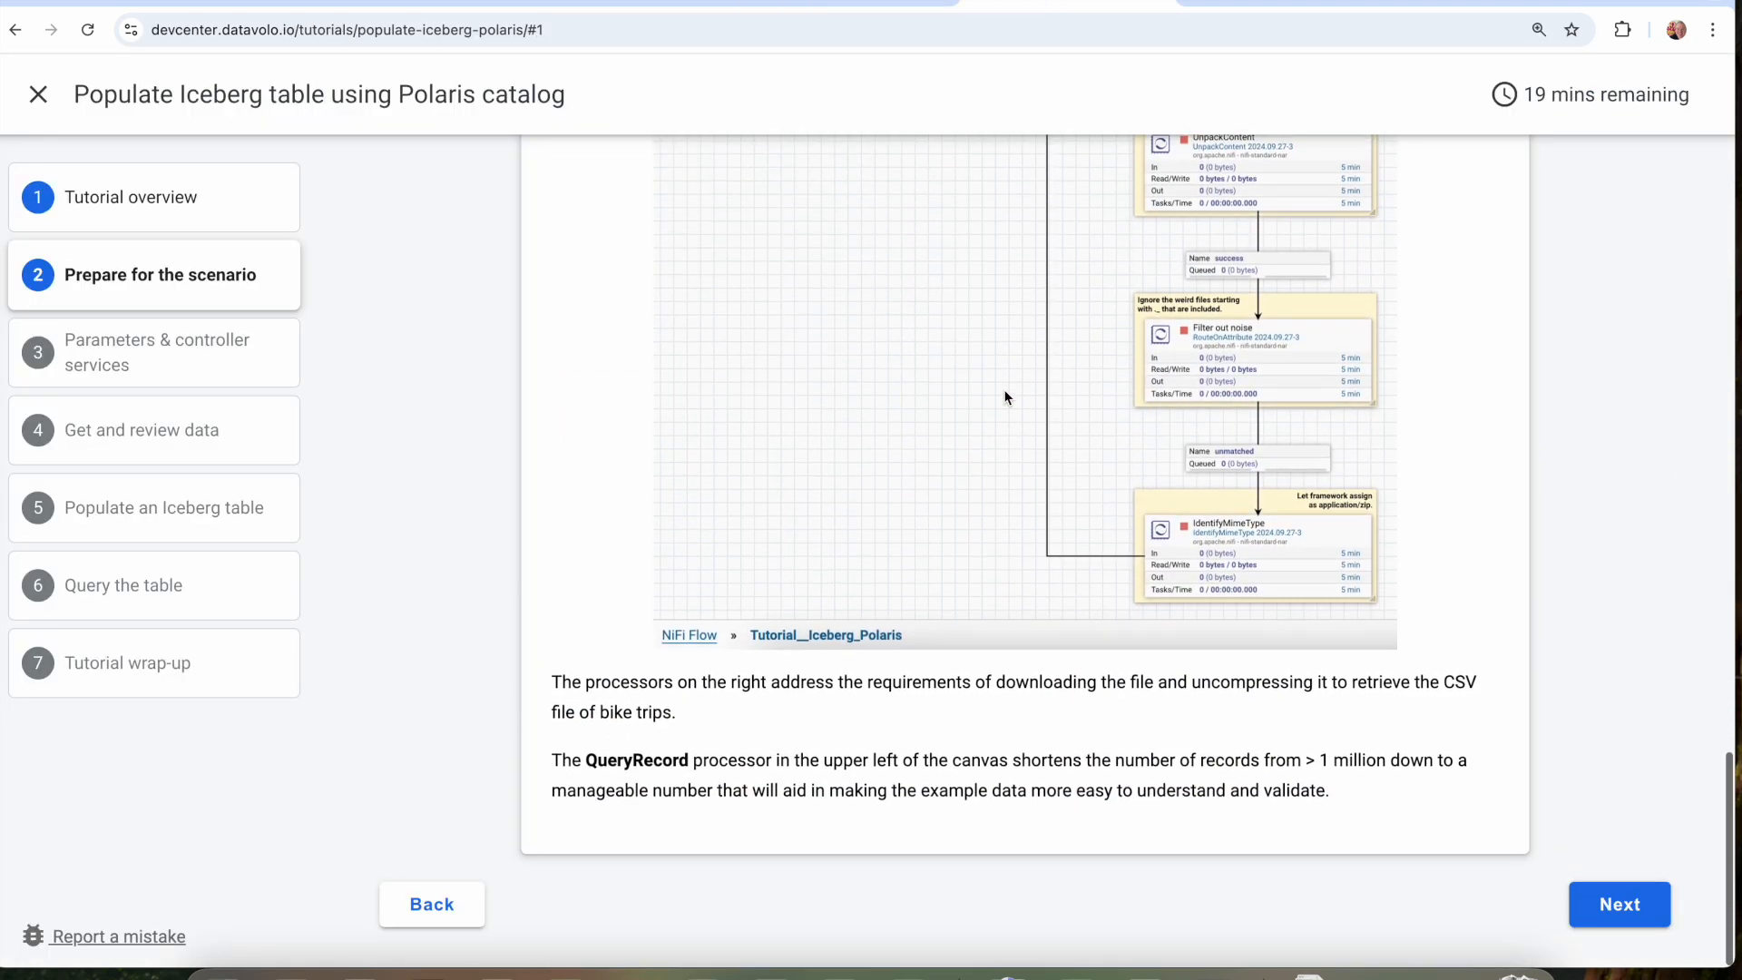
left_click_drag(586, 682, 952, 786)
scroll(952, 786, "up", 3)
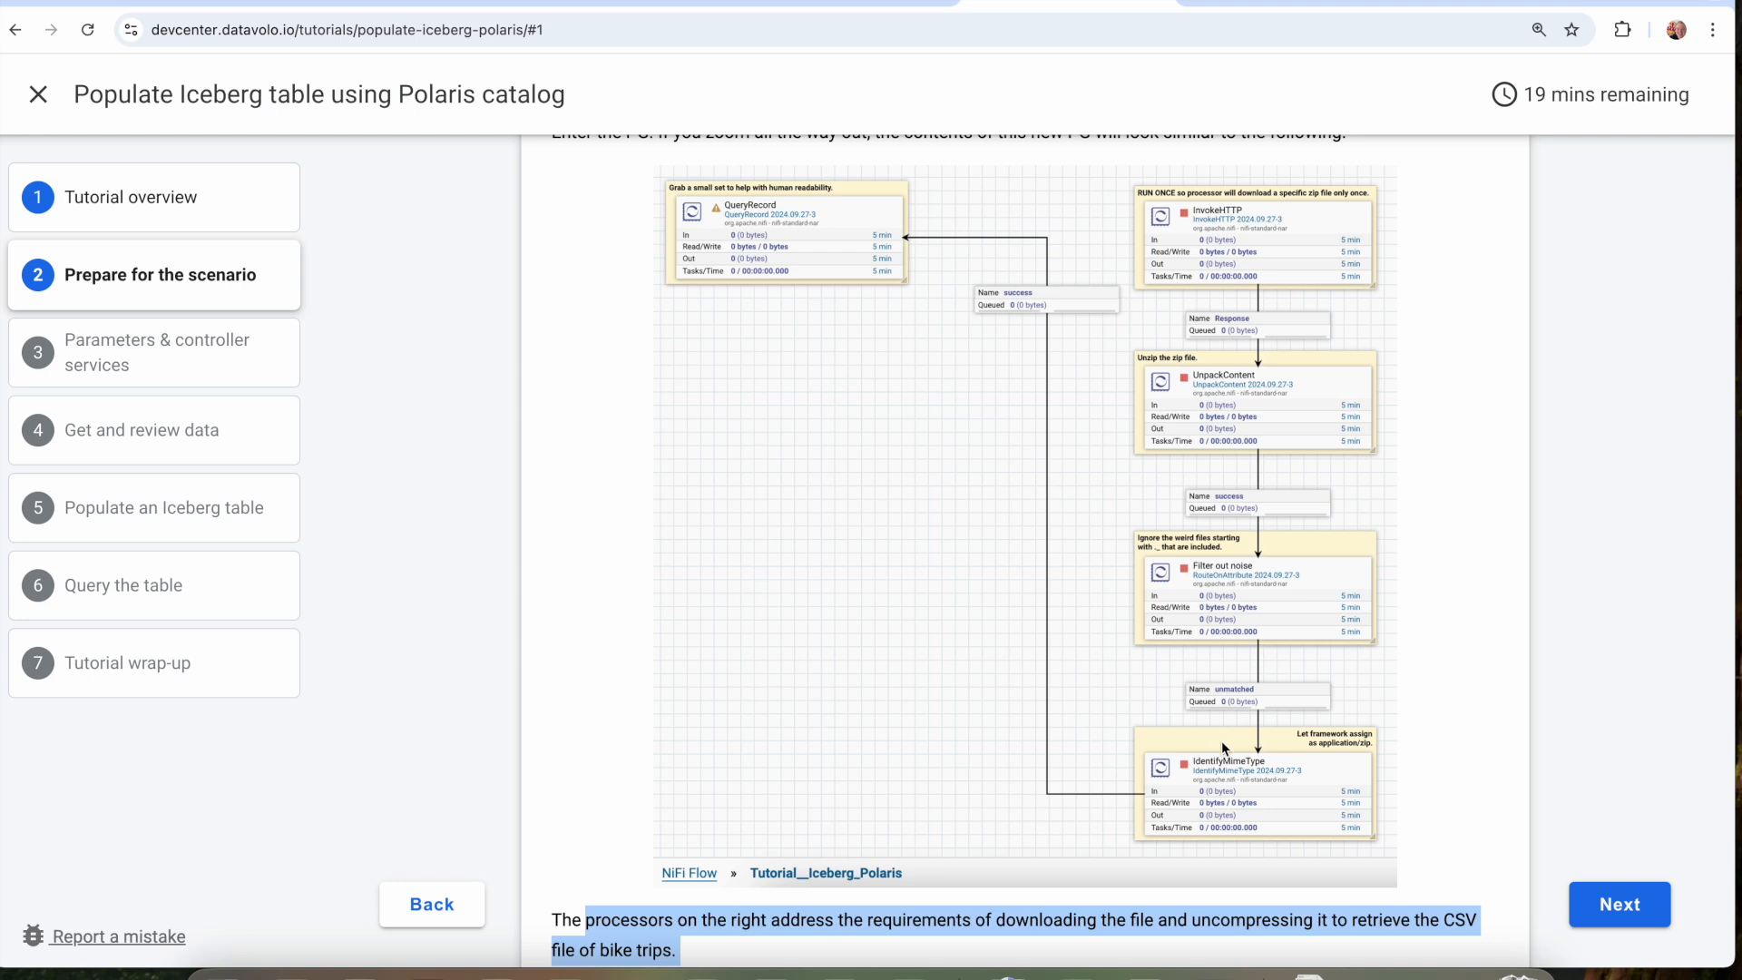
scroll(1222, 741, "down", 3)
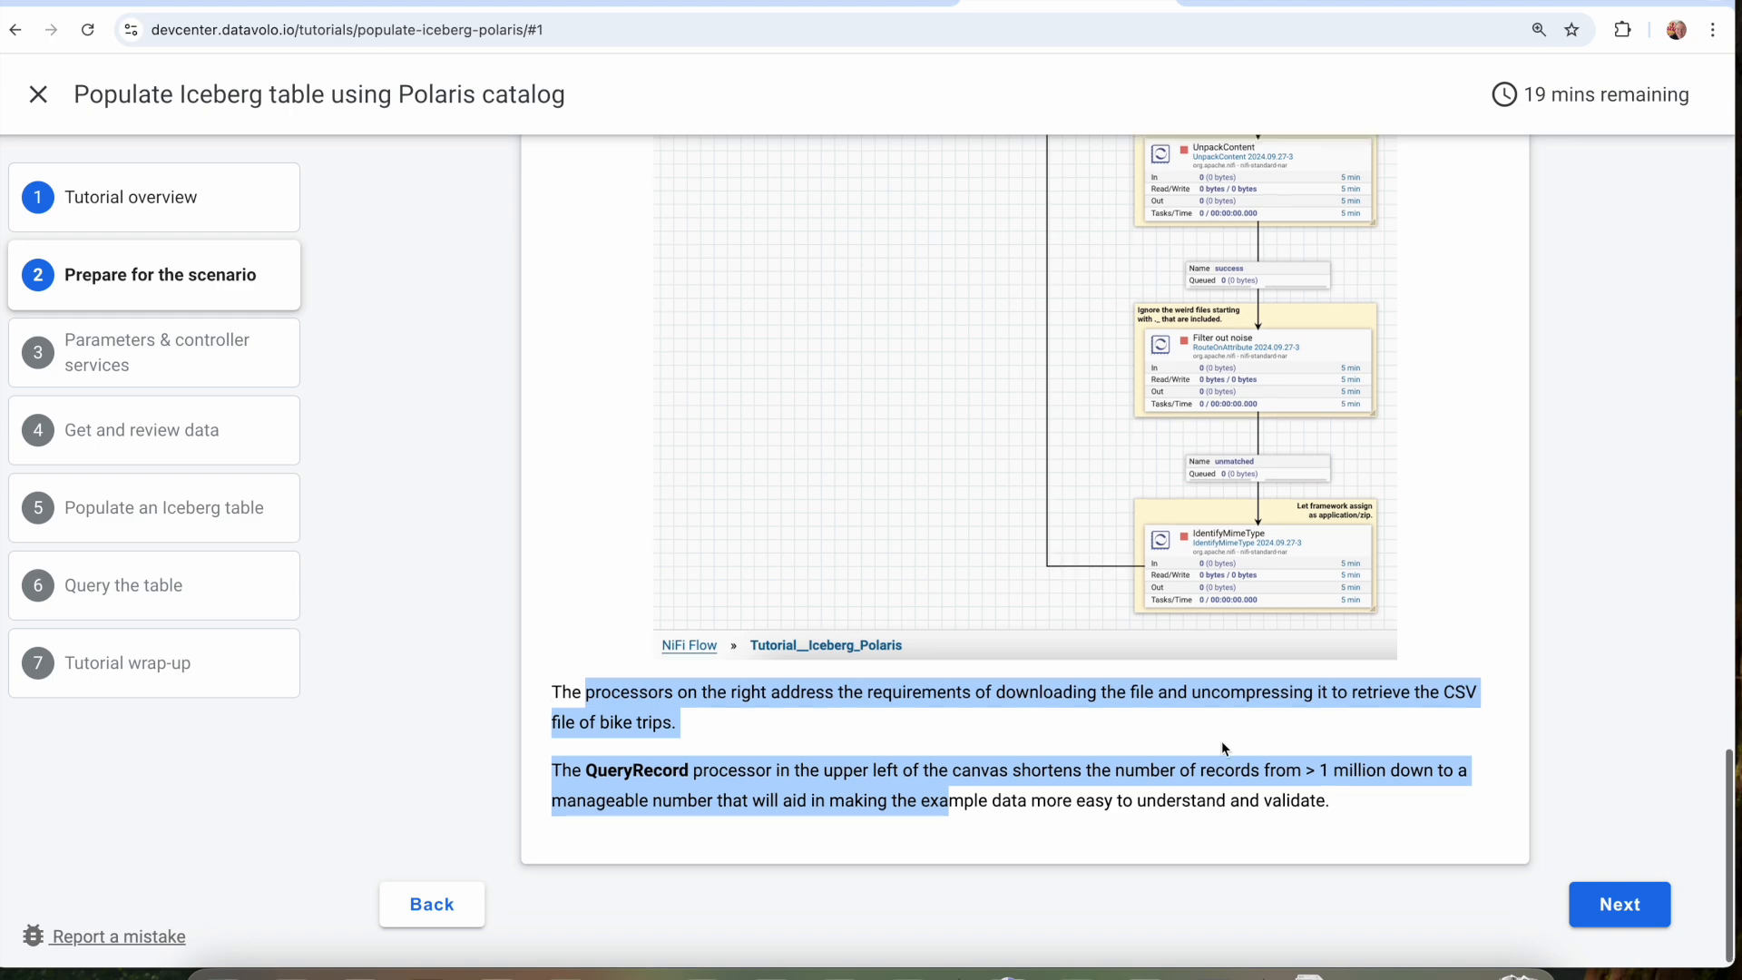
Continue to the Parameters & controller services section and inspect the Tutorial-Iceberg-Params parameters in the runtime without changing them, returning to the process group.
left_click(1603, 905)
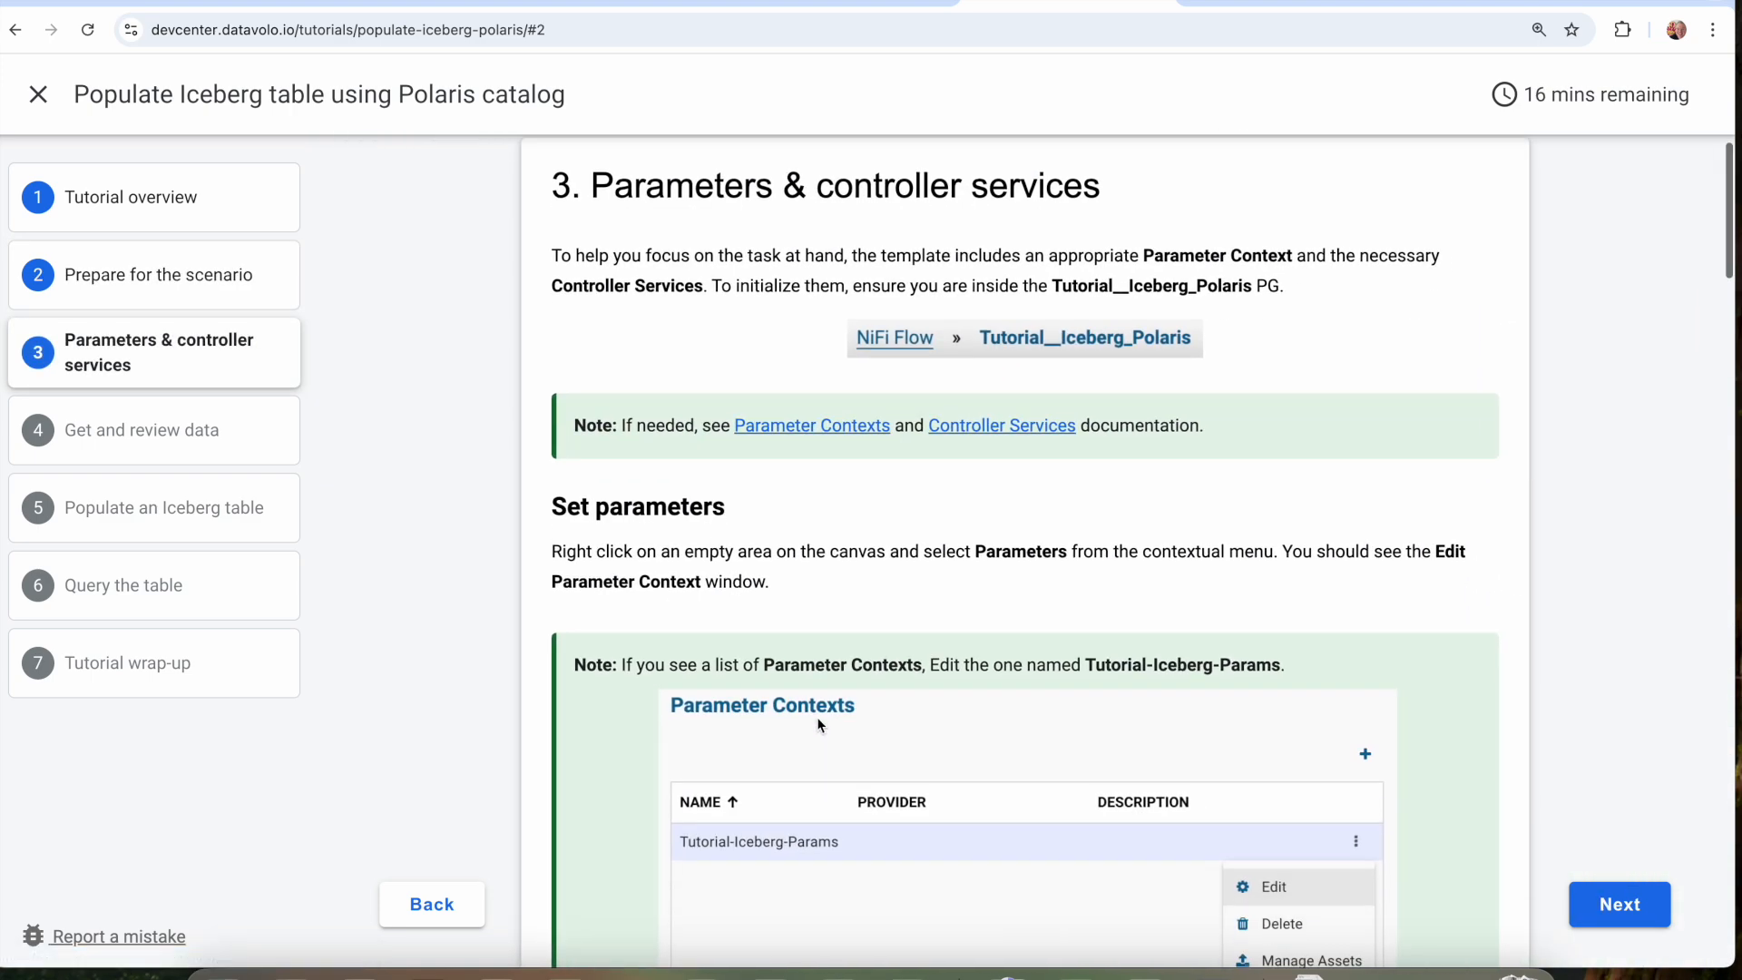
scroll(817, 717, "down", 2)
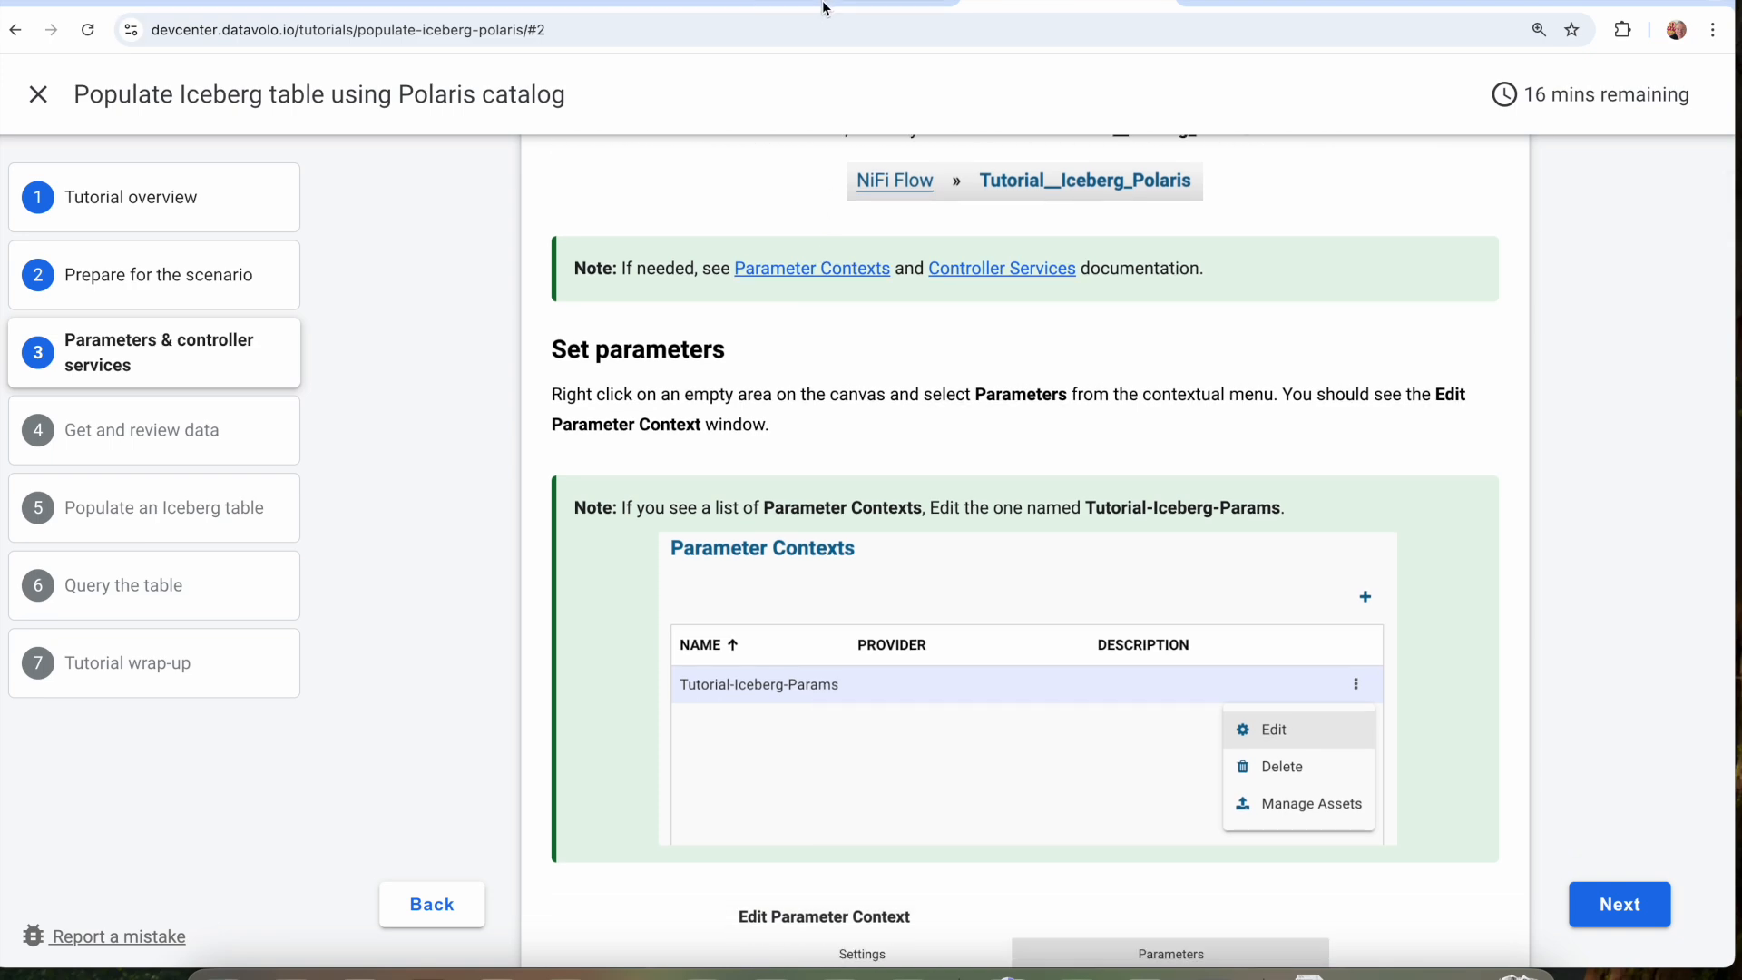
left_click(823, 7)
right_click(322, 481)
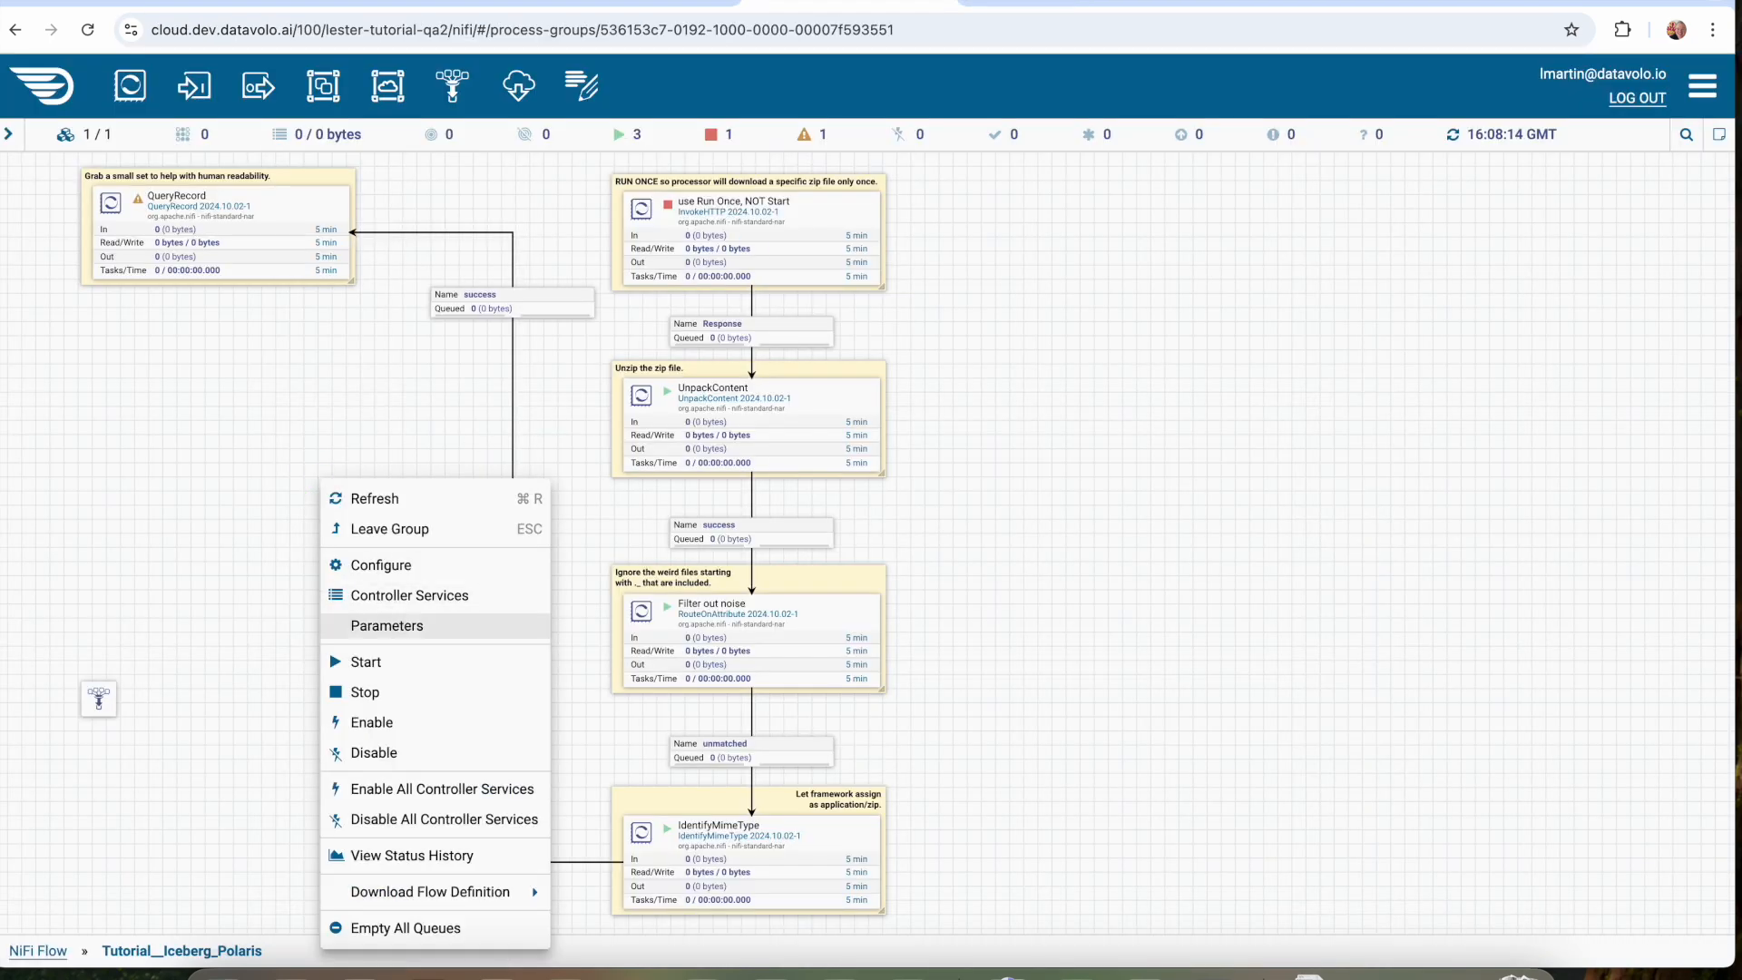
left_click(399, 637)
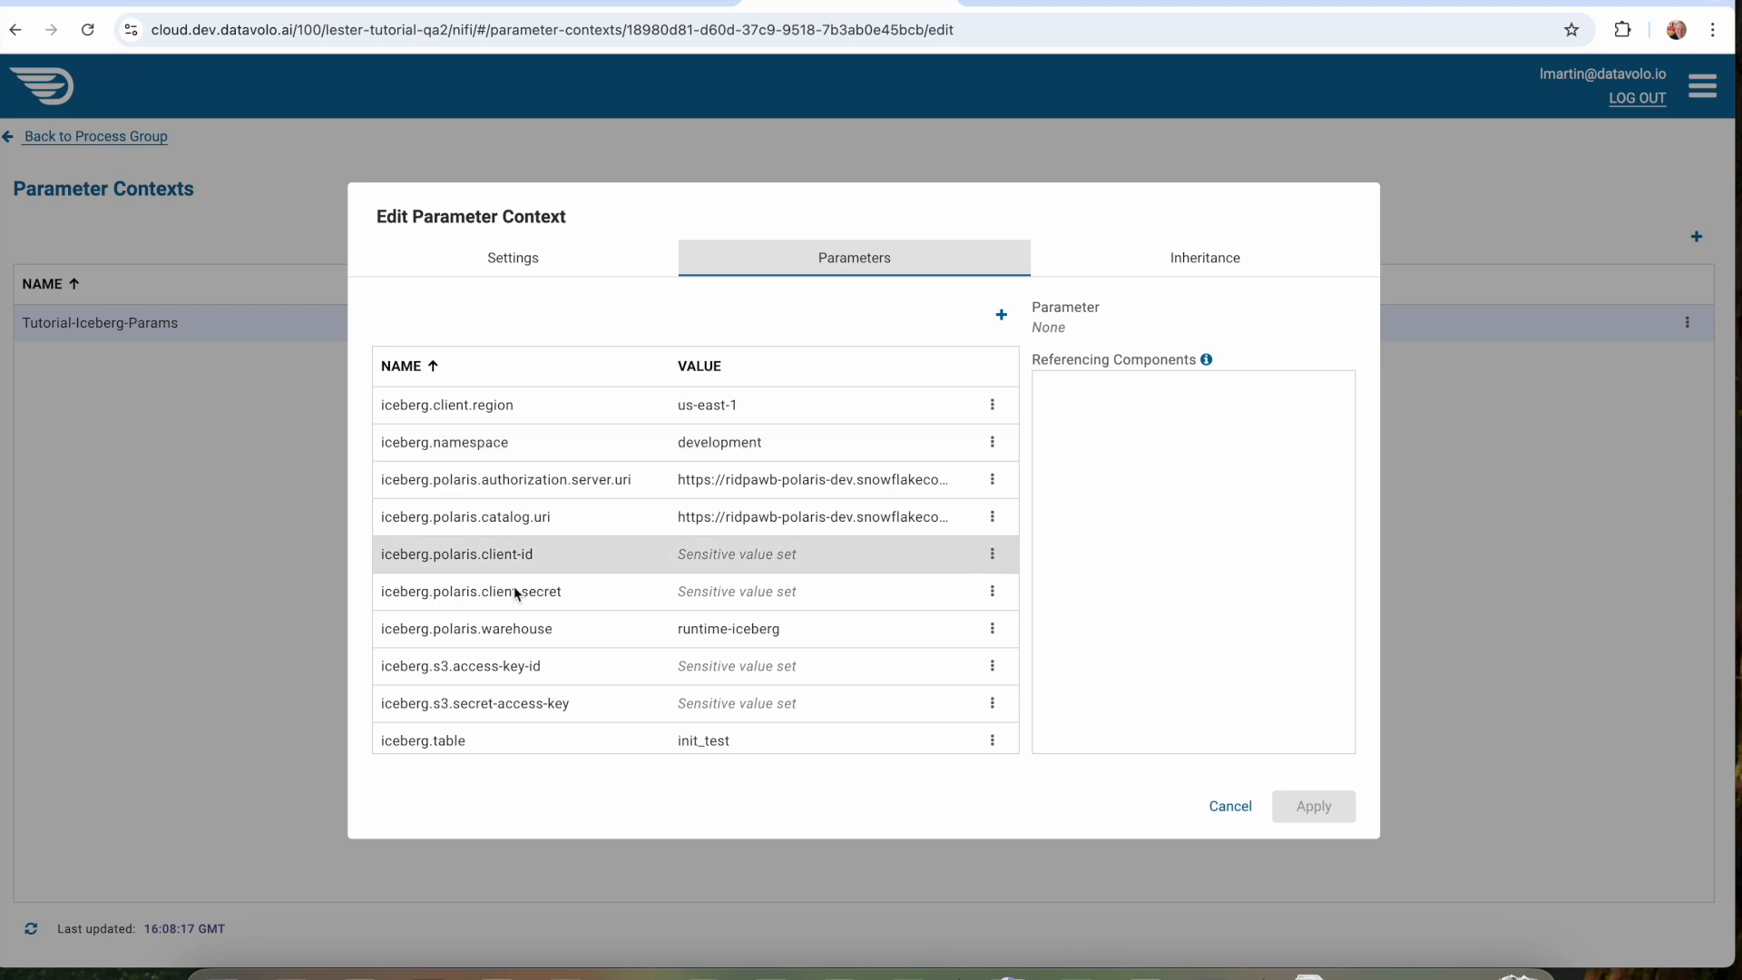
scroll(505, 574, "down", 1)
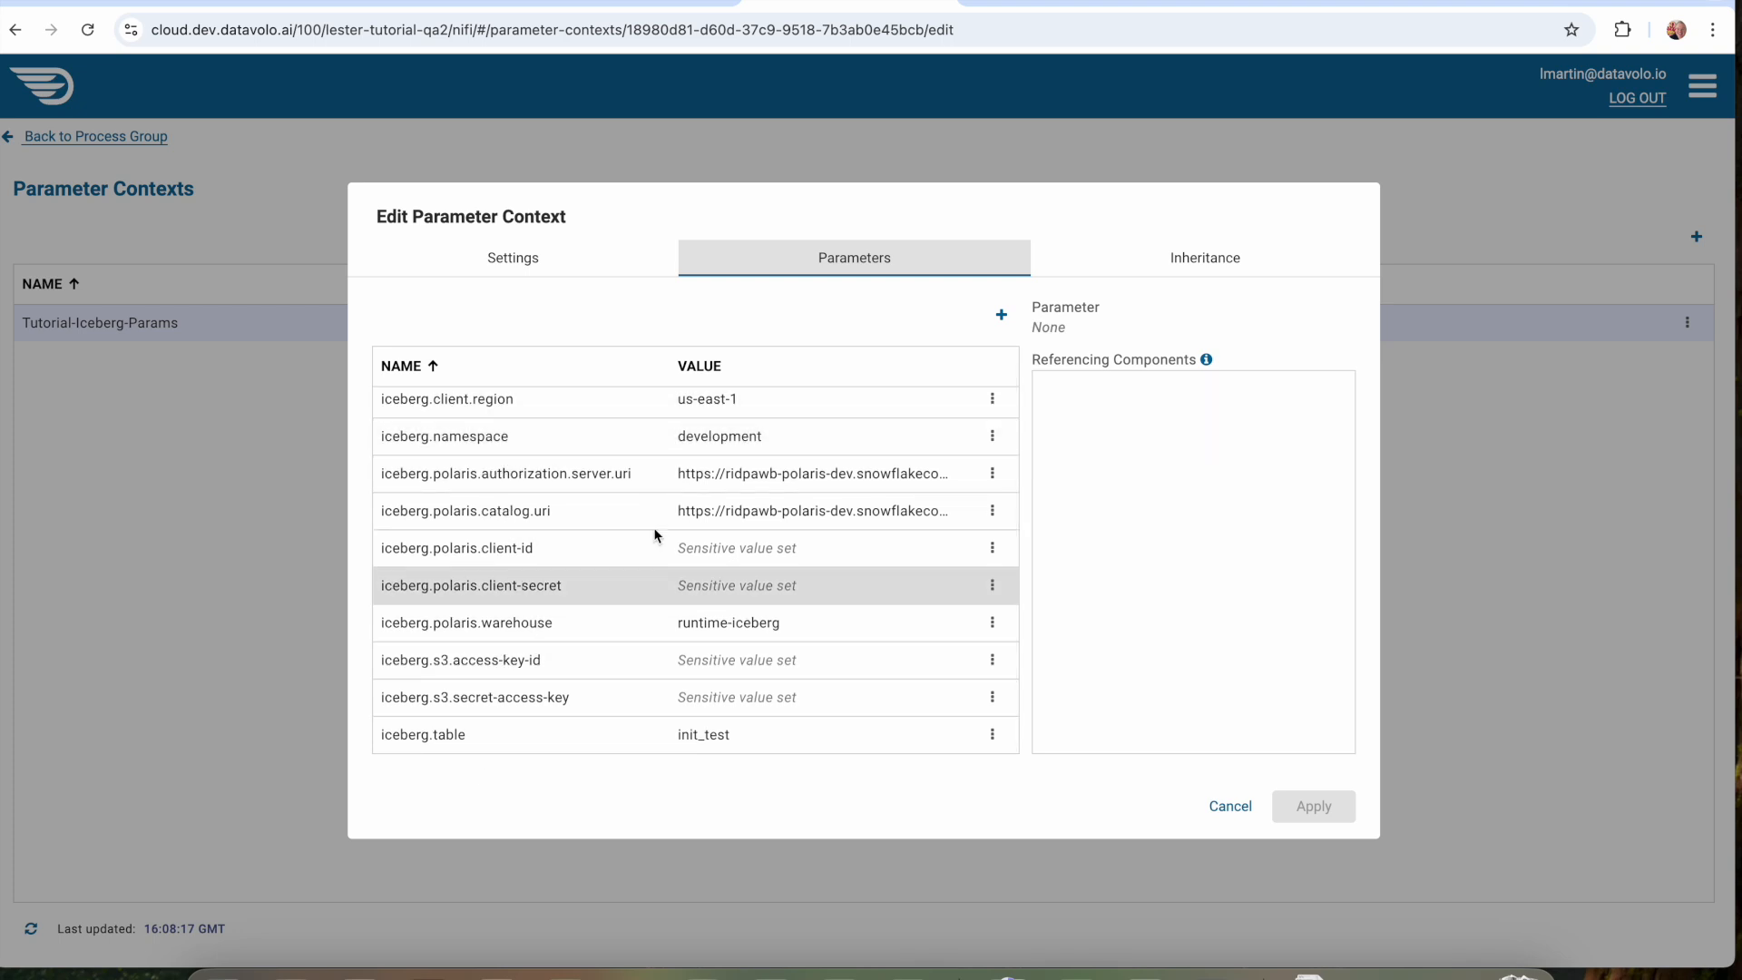
left_click(1231, 806)
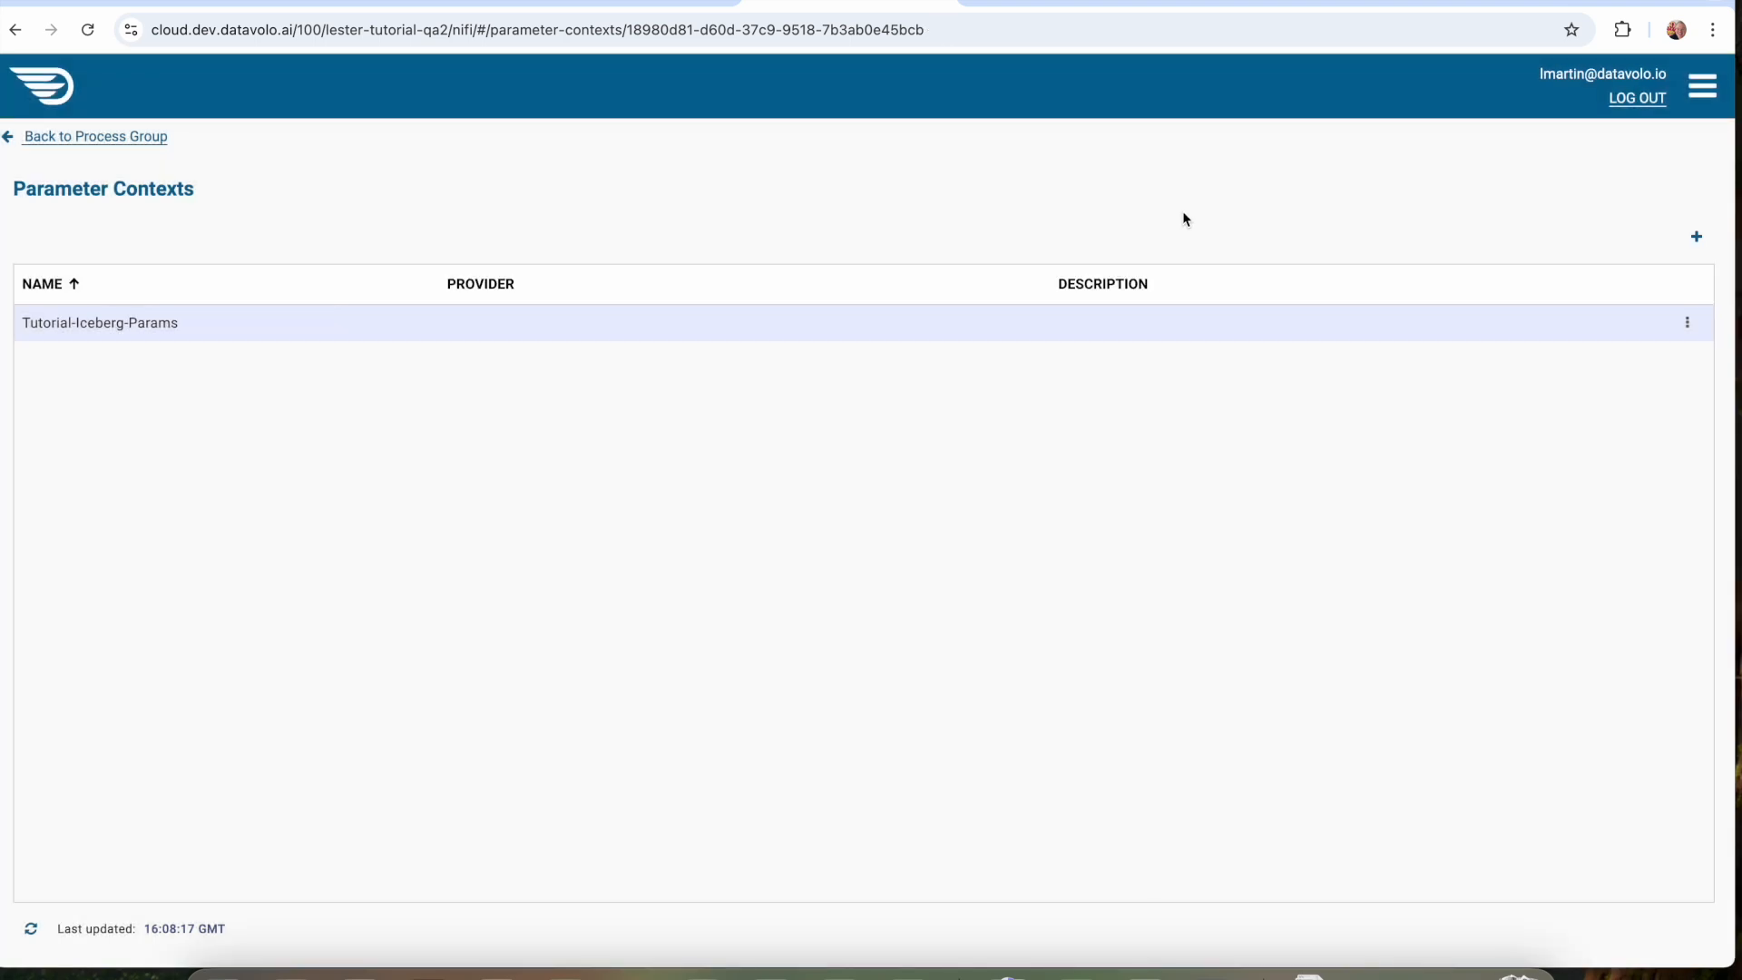
left_click(127, 138)
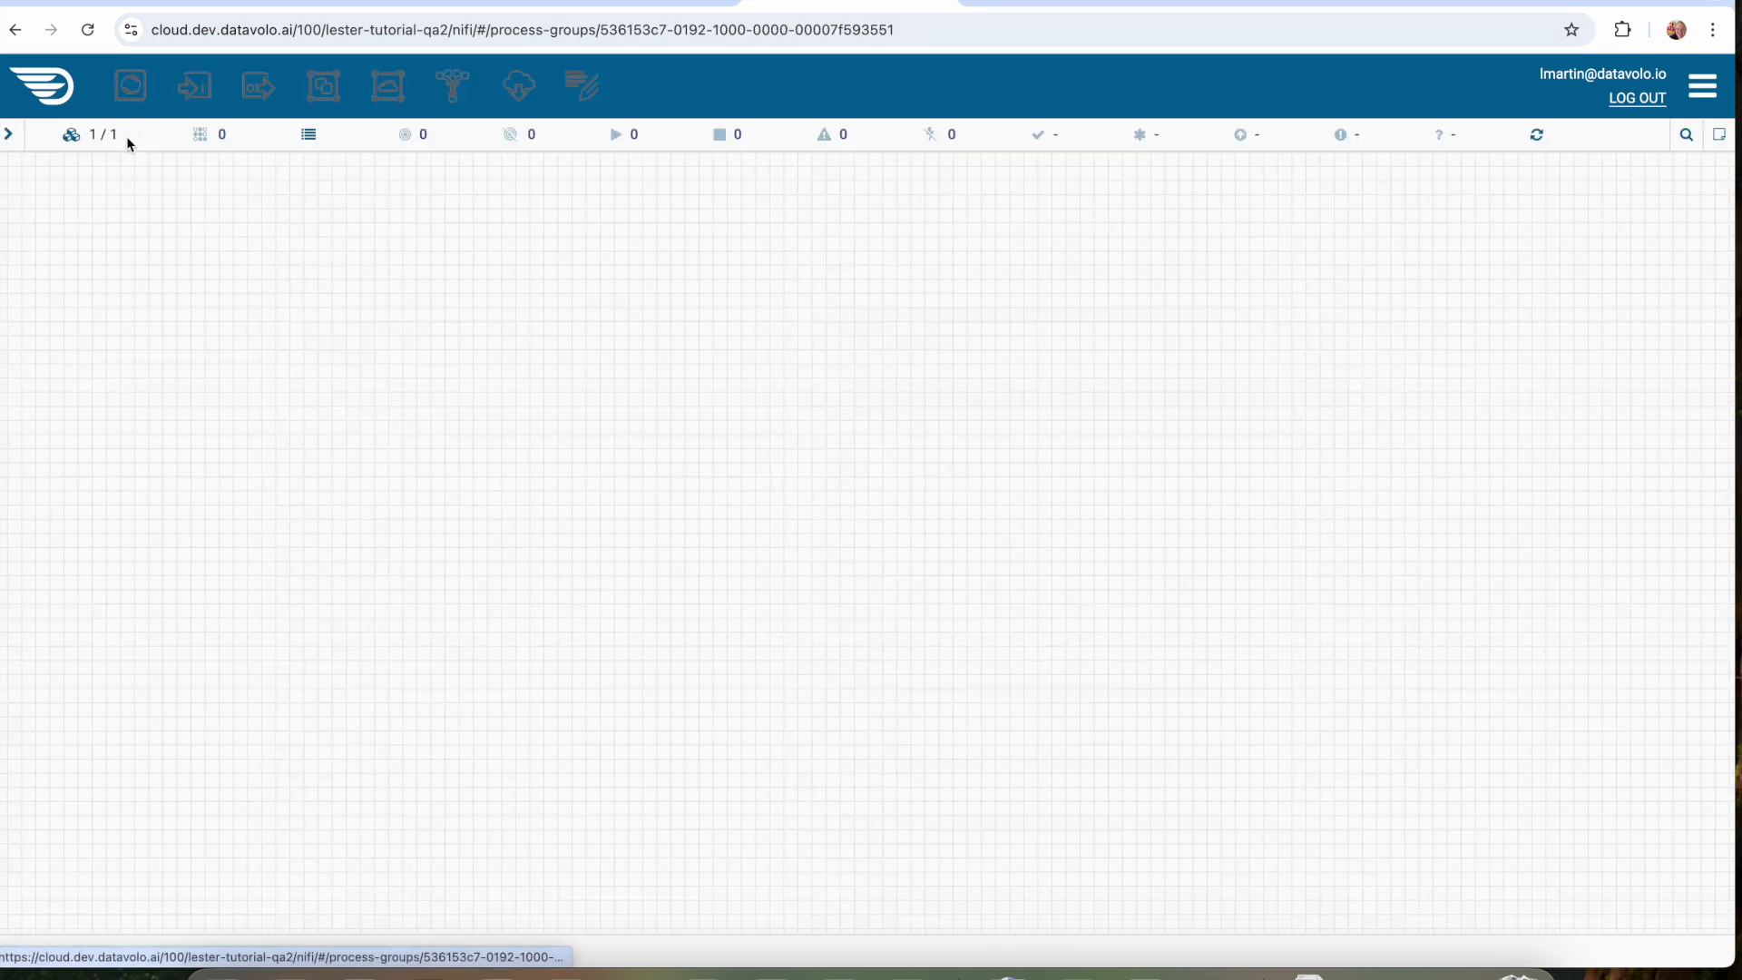
Read the tutorial's instructions on editing parameters, the iceberg.s3.* parameters and iceberg.polaris.warehouse.
left_click(1039, 3)
scroll(941, 508, "down", 1)
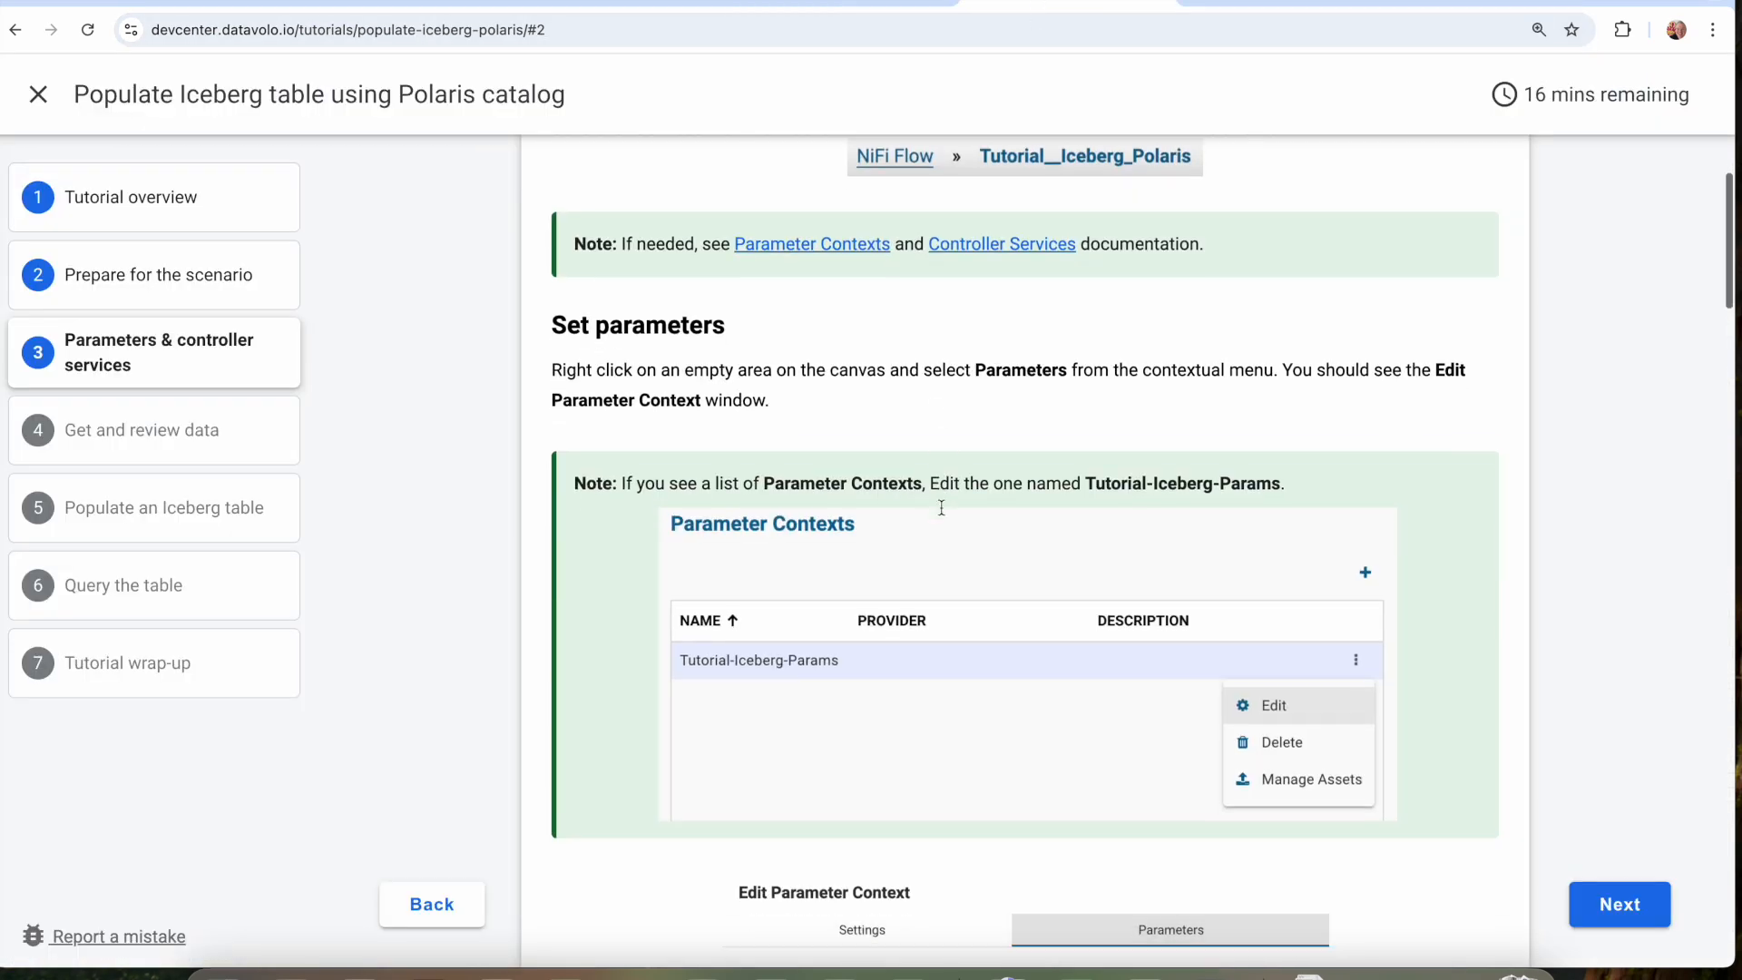
scroll(941, 508, "down", 12)
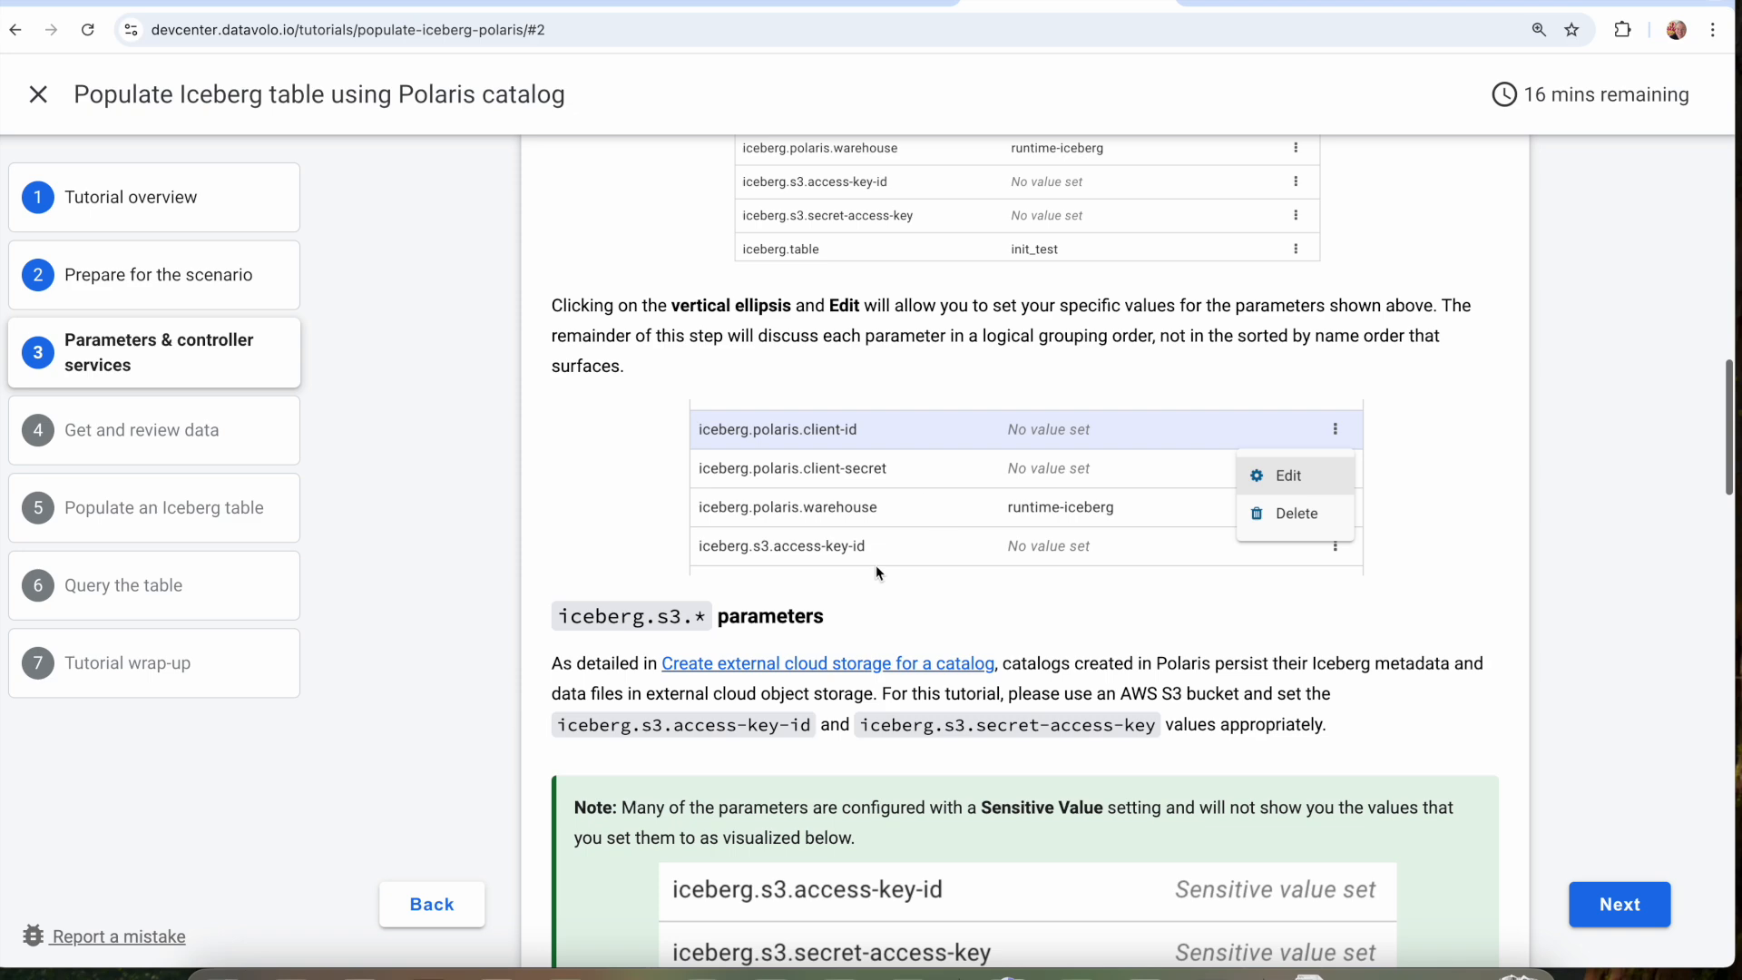
scroll(853, 544, "down", 4)
scroll(802, 736, "down", 1)
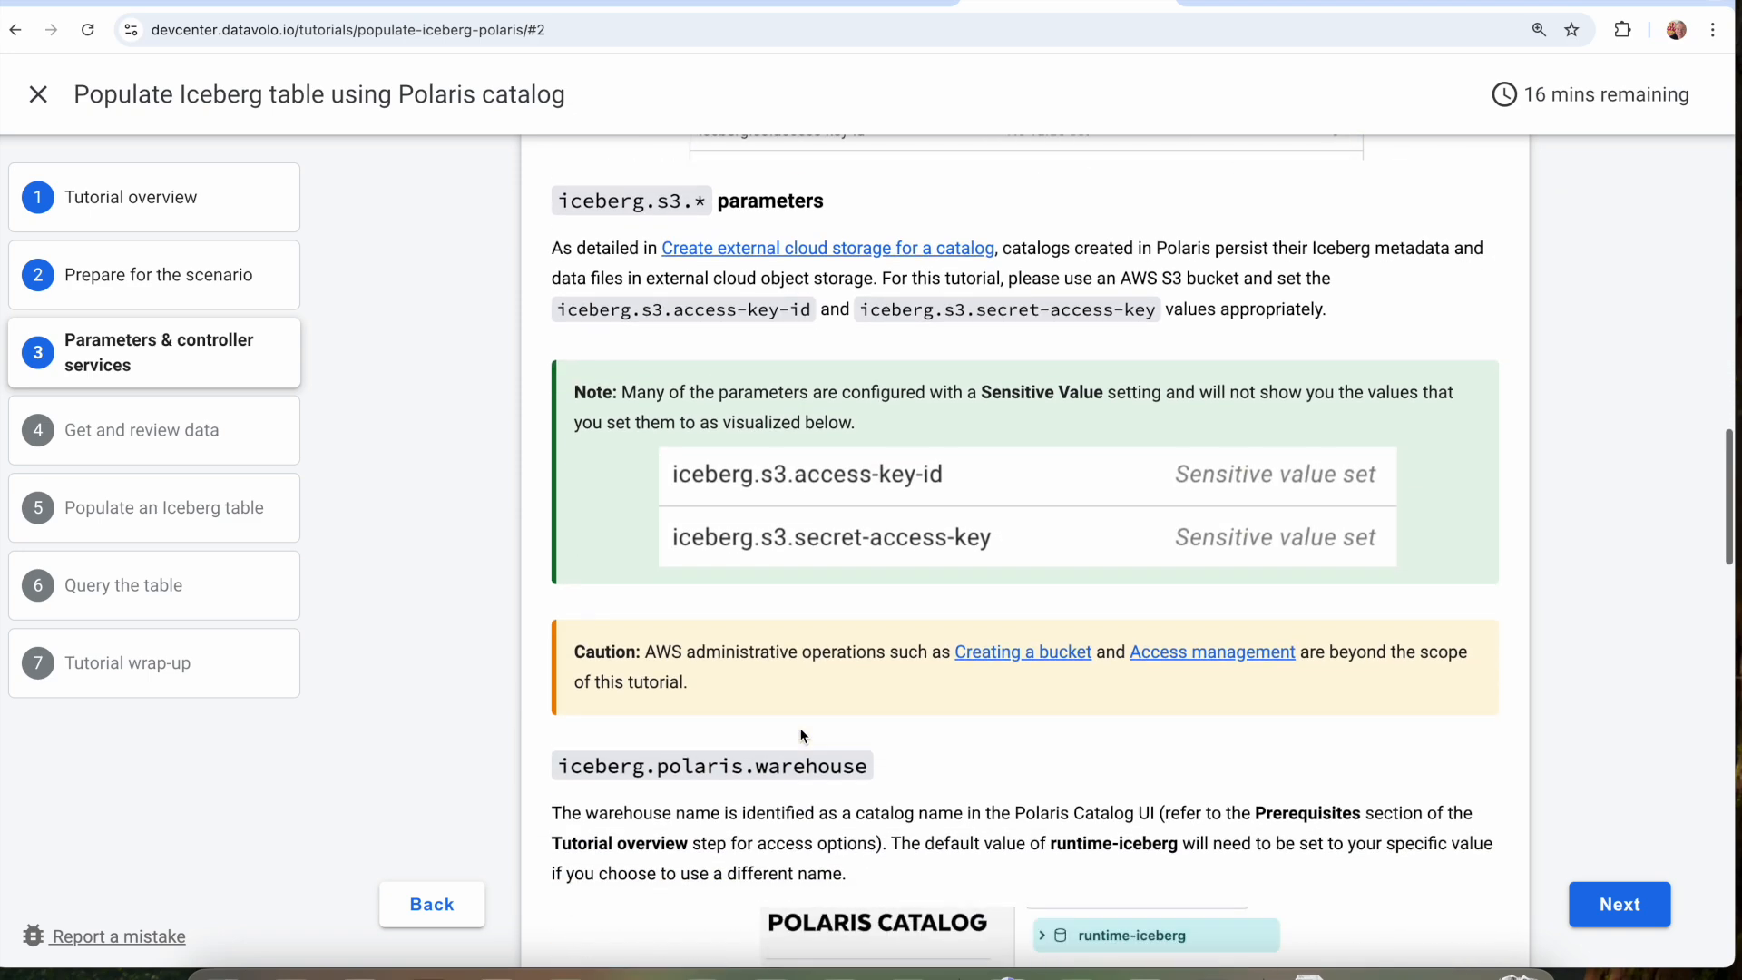
scroll(804, 550, "down", 1)
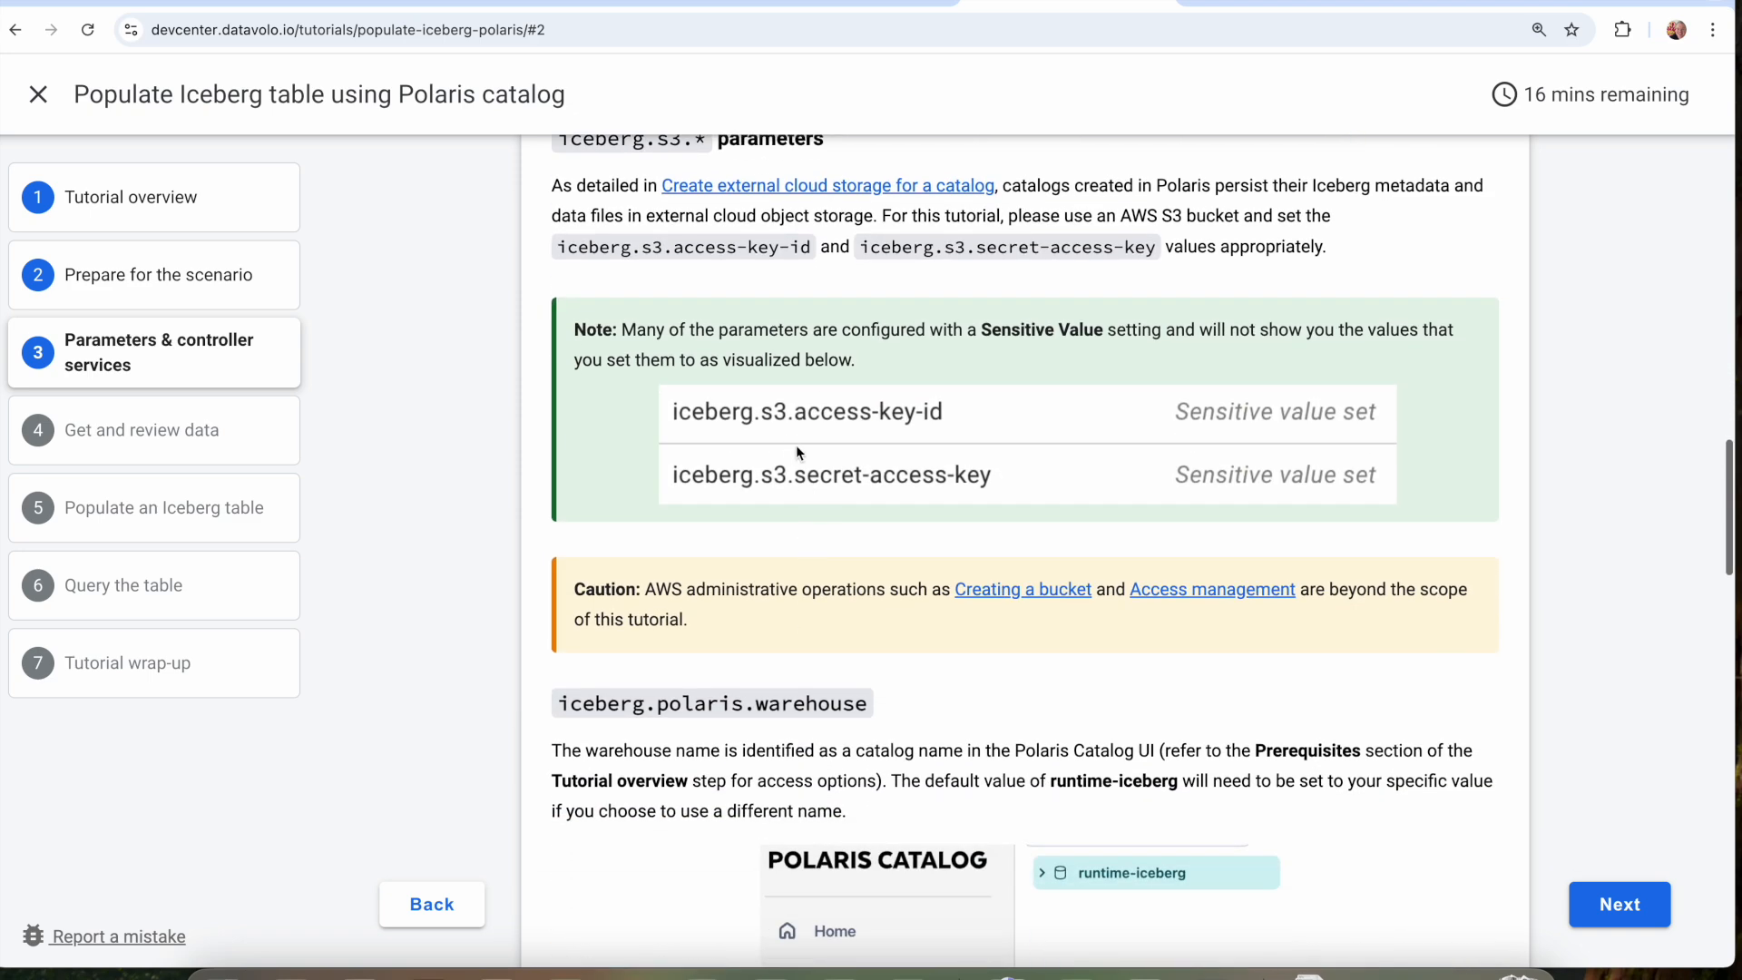
scroll(860, 471, "down", 8)
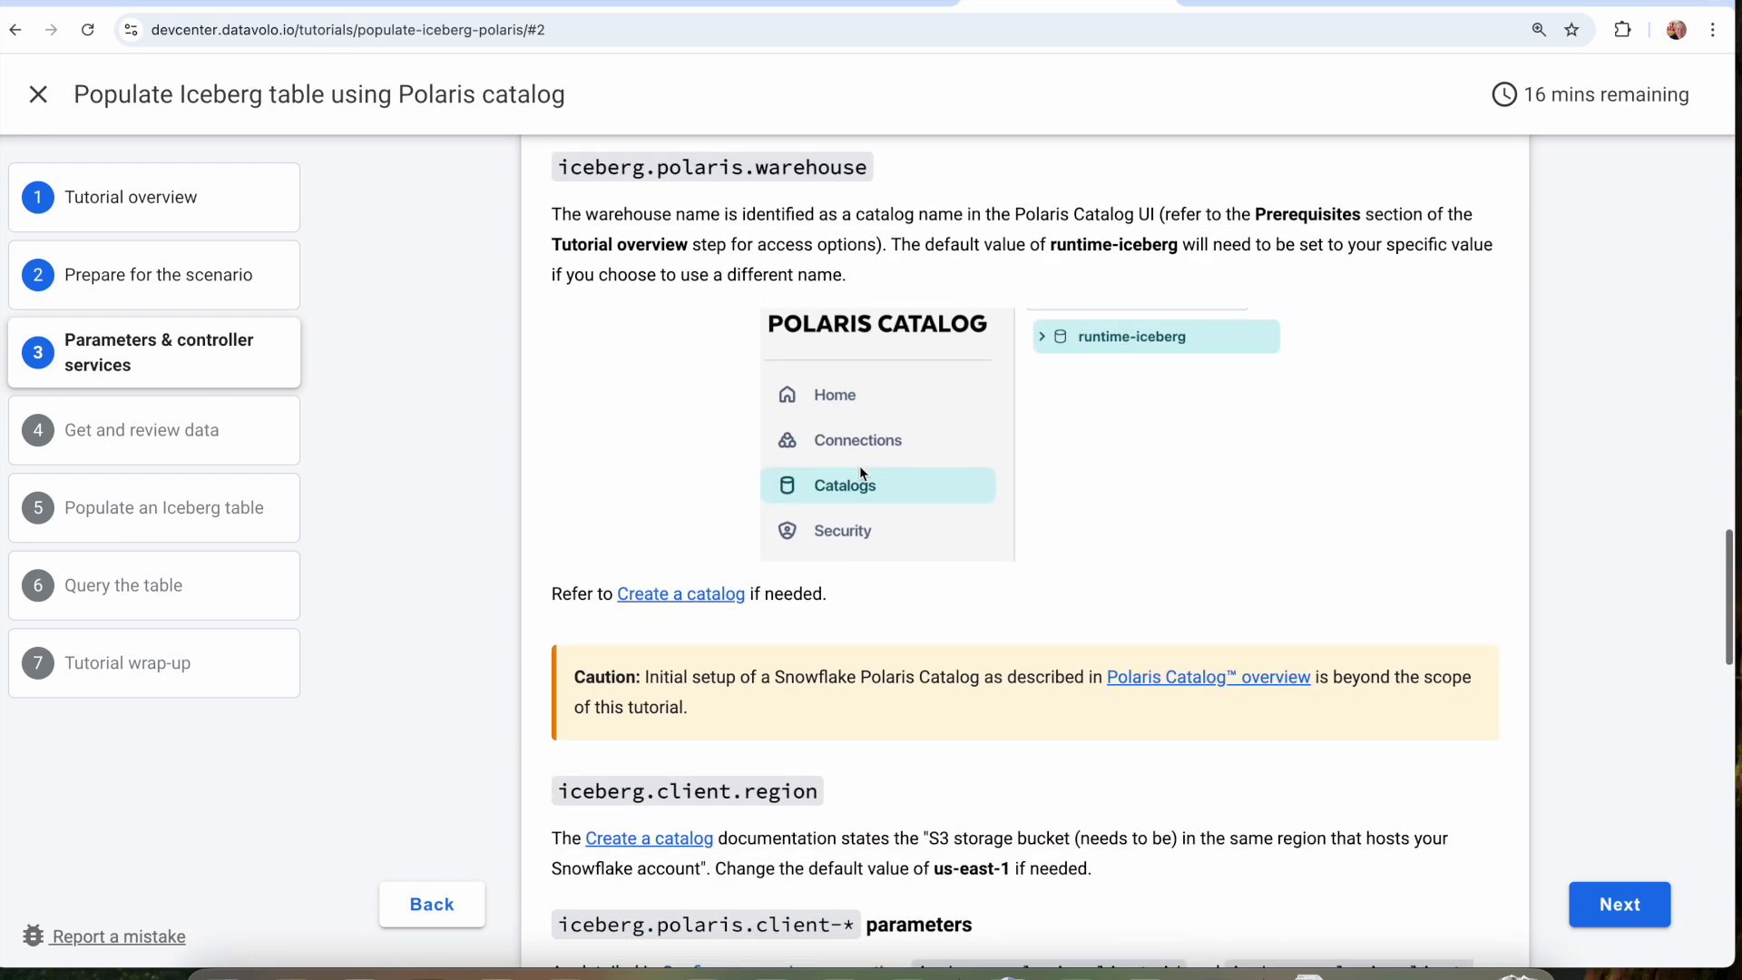
Read the notes on the client region, Polaris client, namespace, table and URI parameters, highlighting the init_test table default.
scroll(826, 477, "down", 3)
scroll(827, 480, "down", 5)
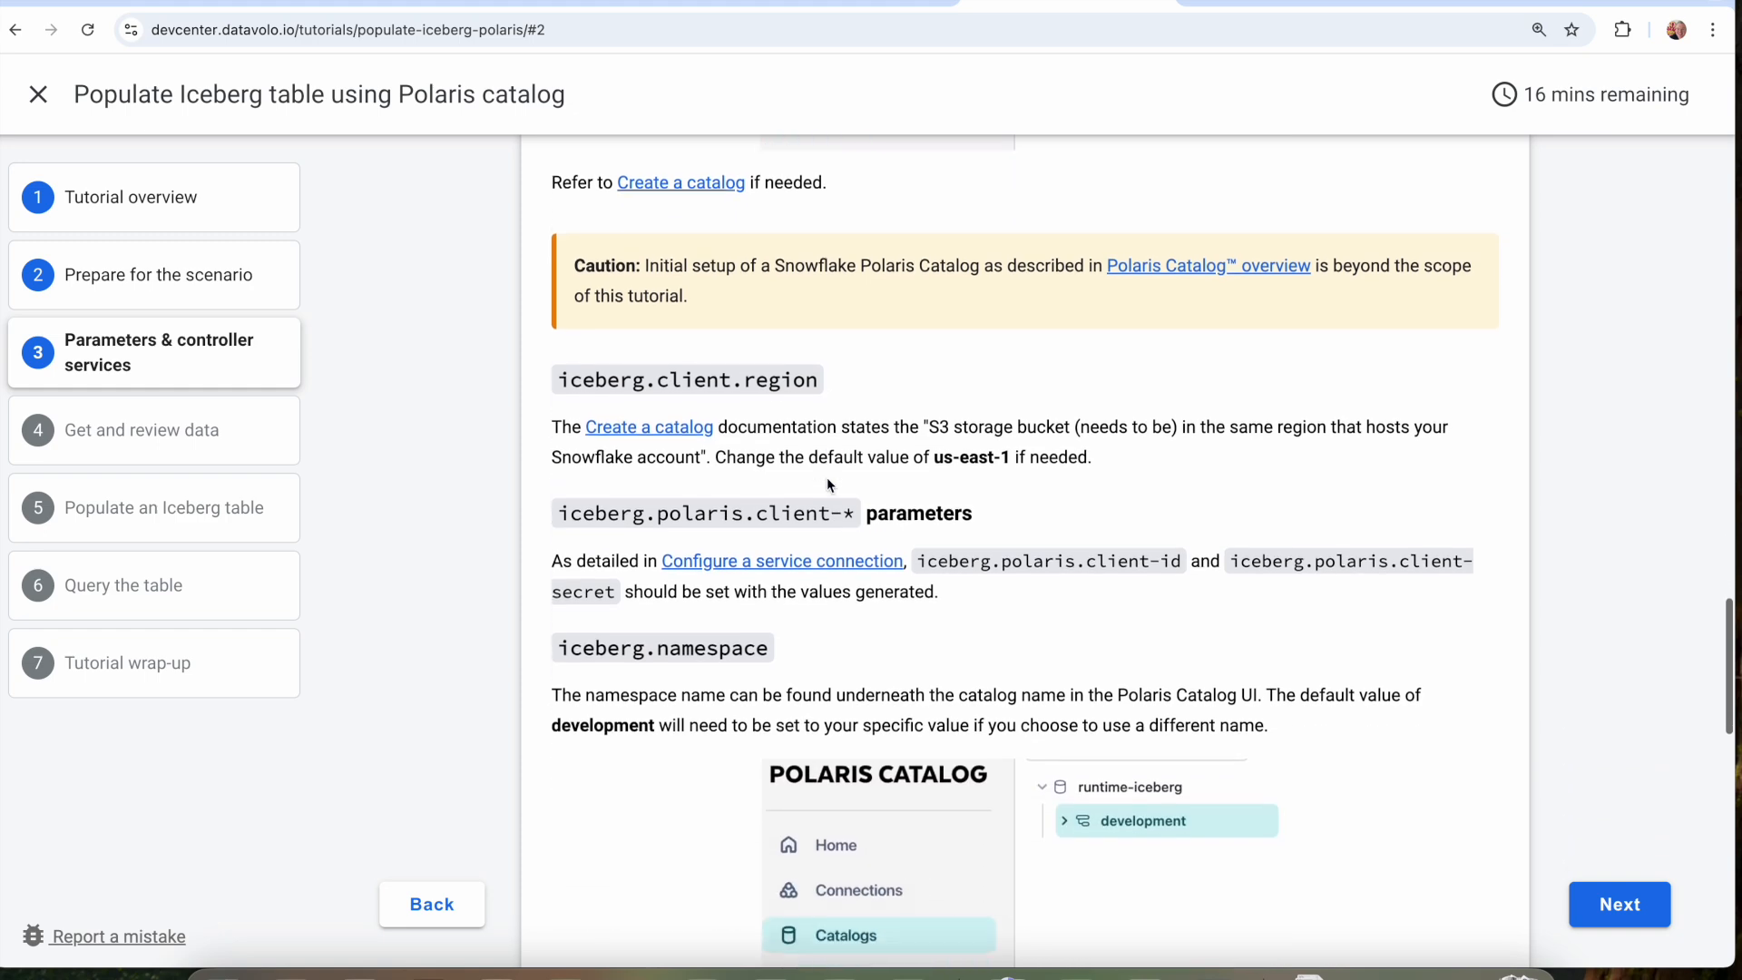
scroll(771, 537, "down", 10)
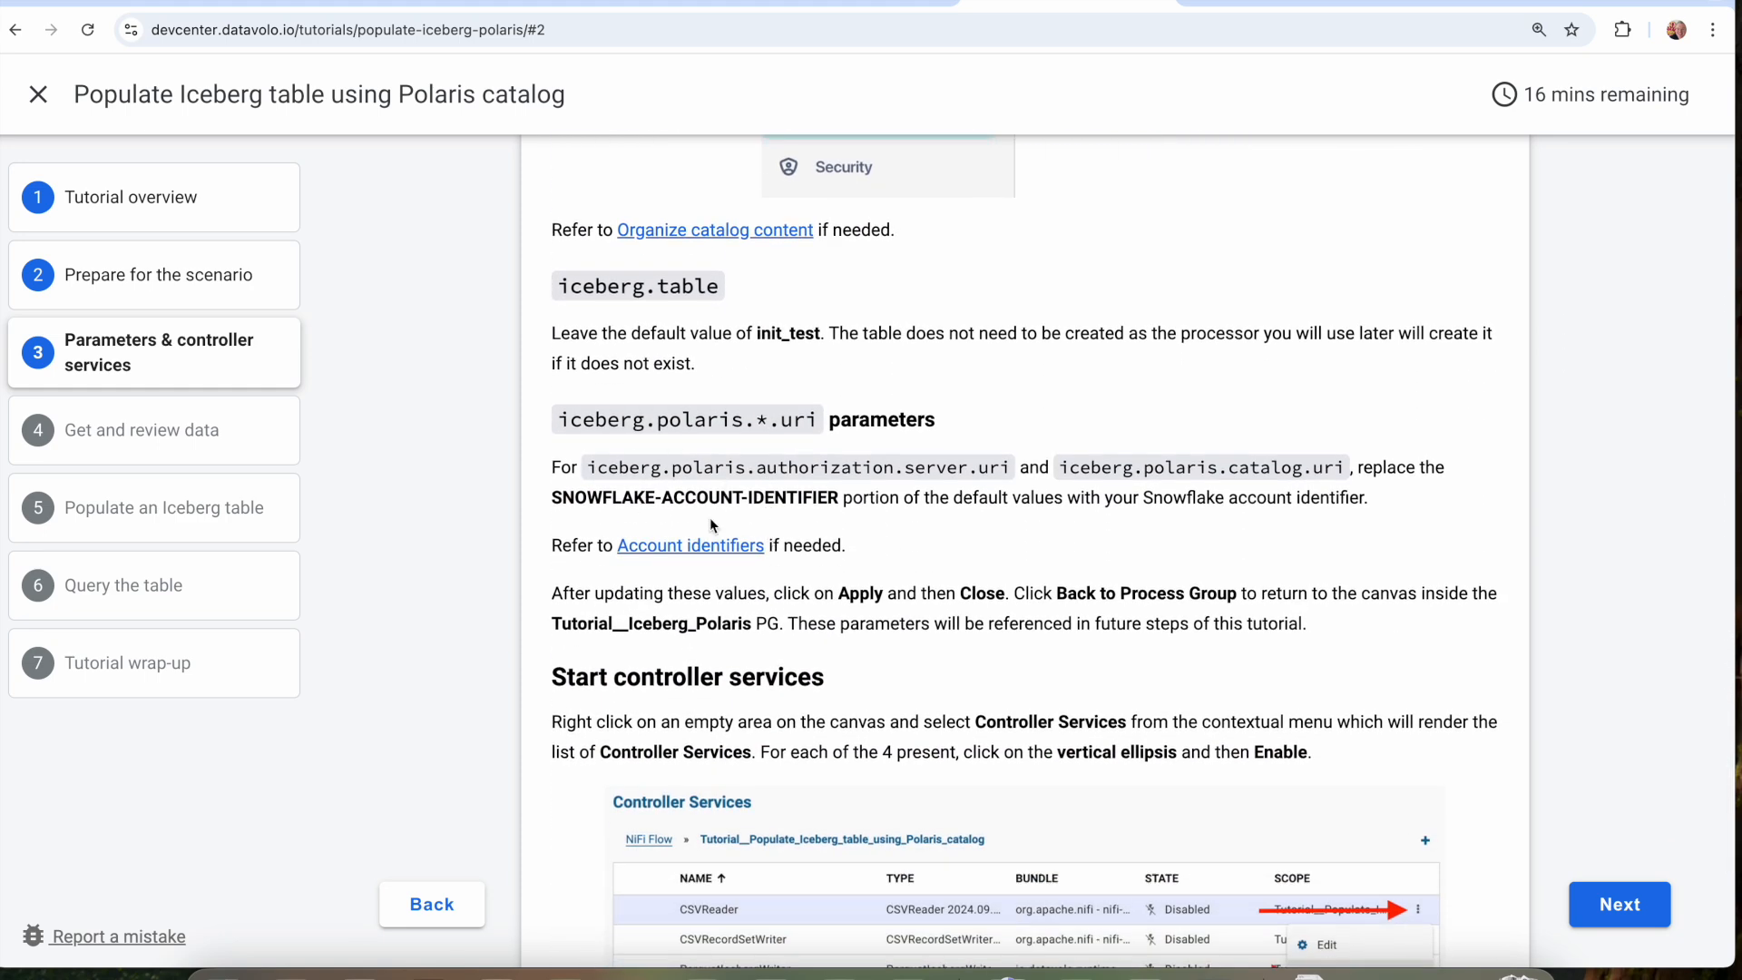
left_click_drag(732, 334, 853, 340)
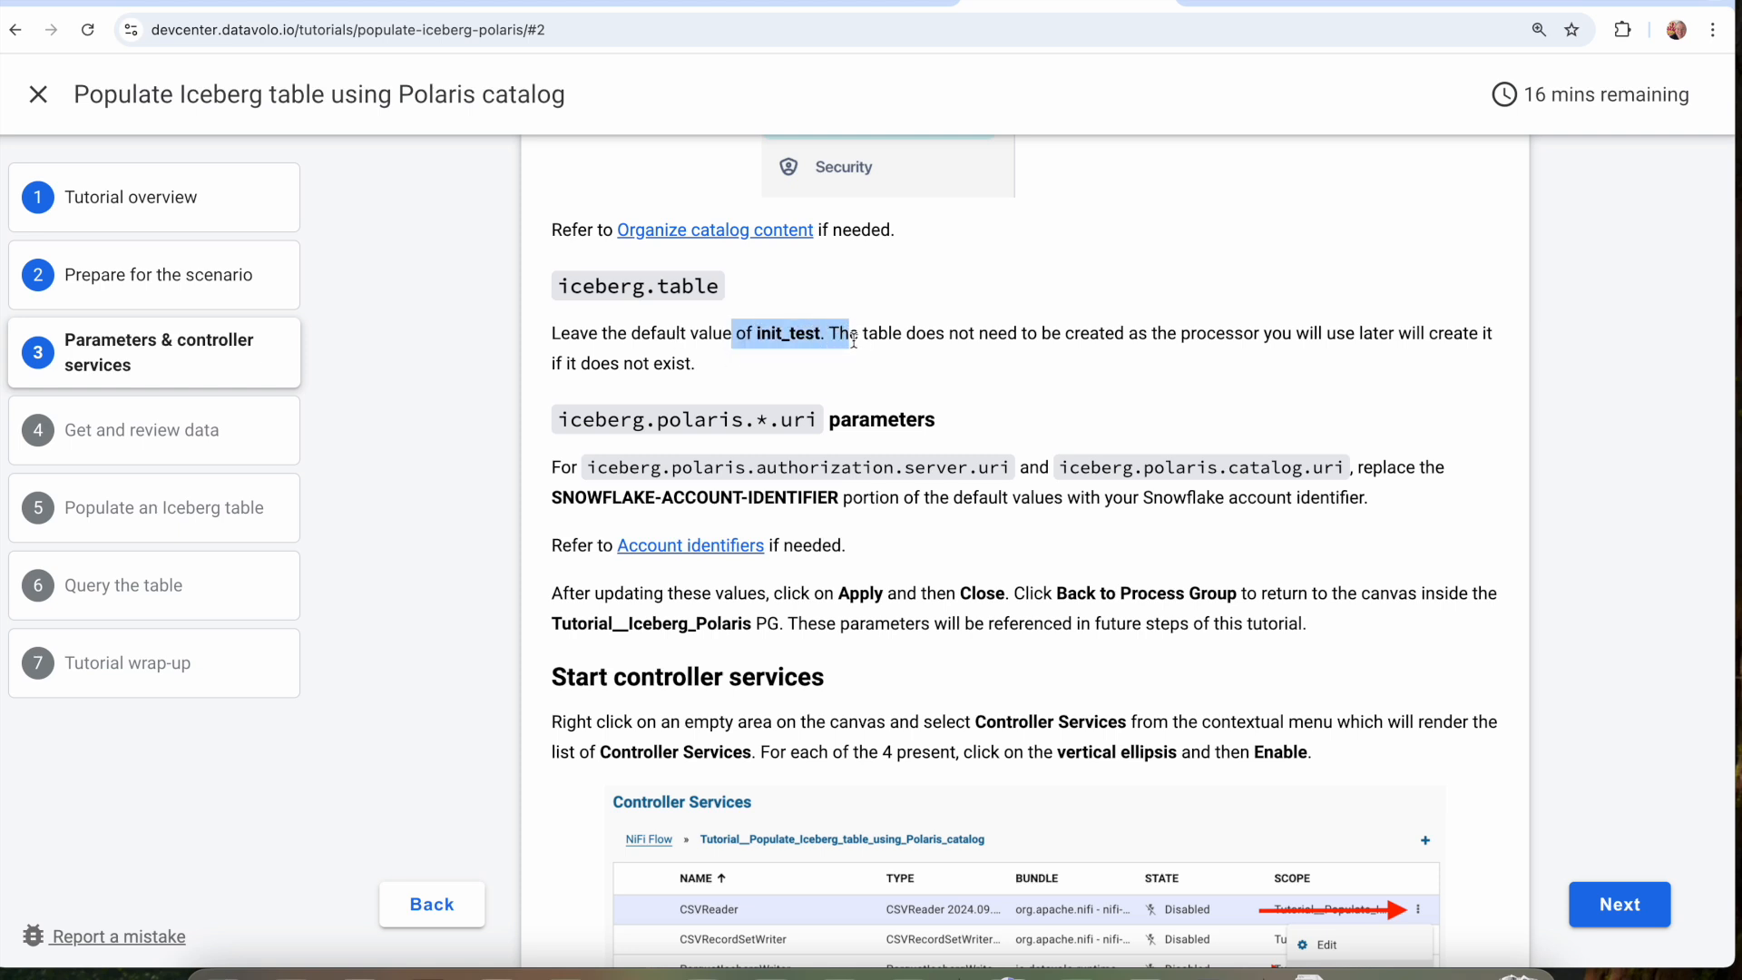
Read the "Start controller services" instructions and check the states of the Tutorial__Iceberg_Polaris controller services in the runtime, returning to the canvas.
scroll(862, 375, "down", 6)
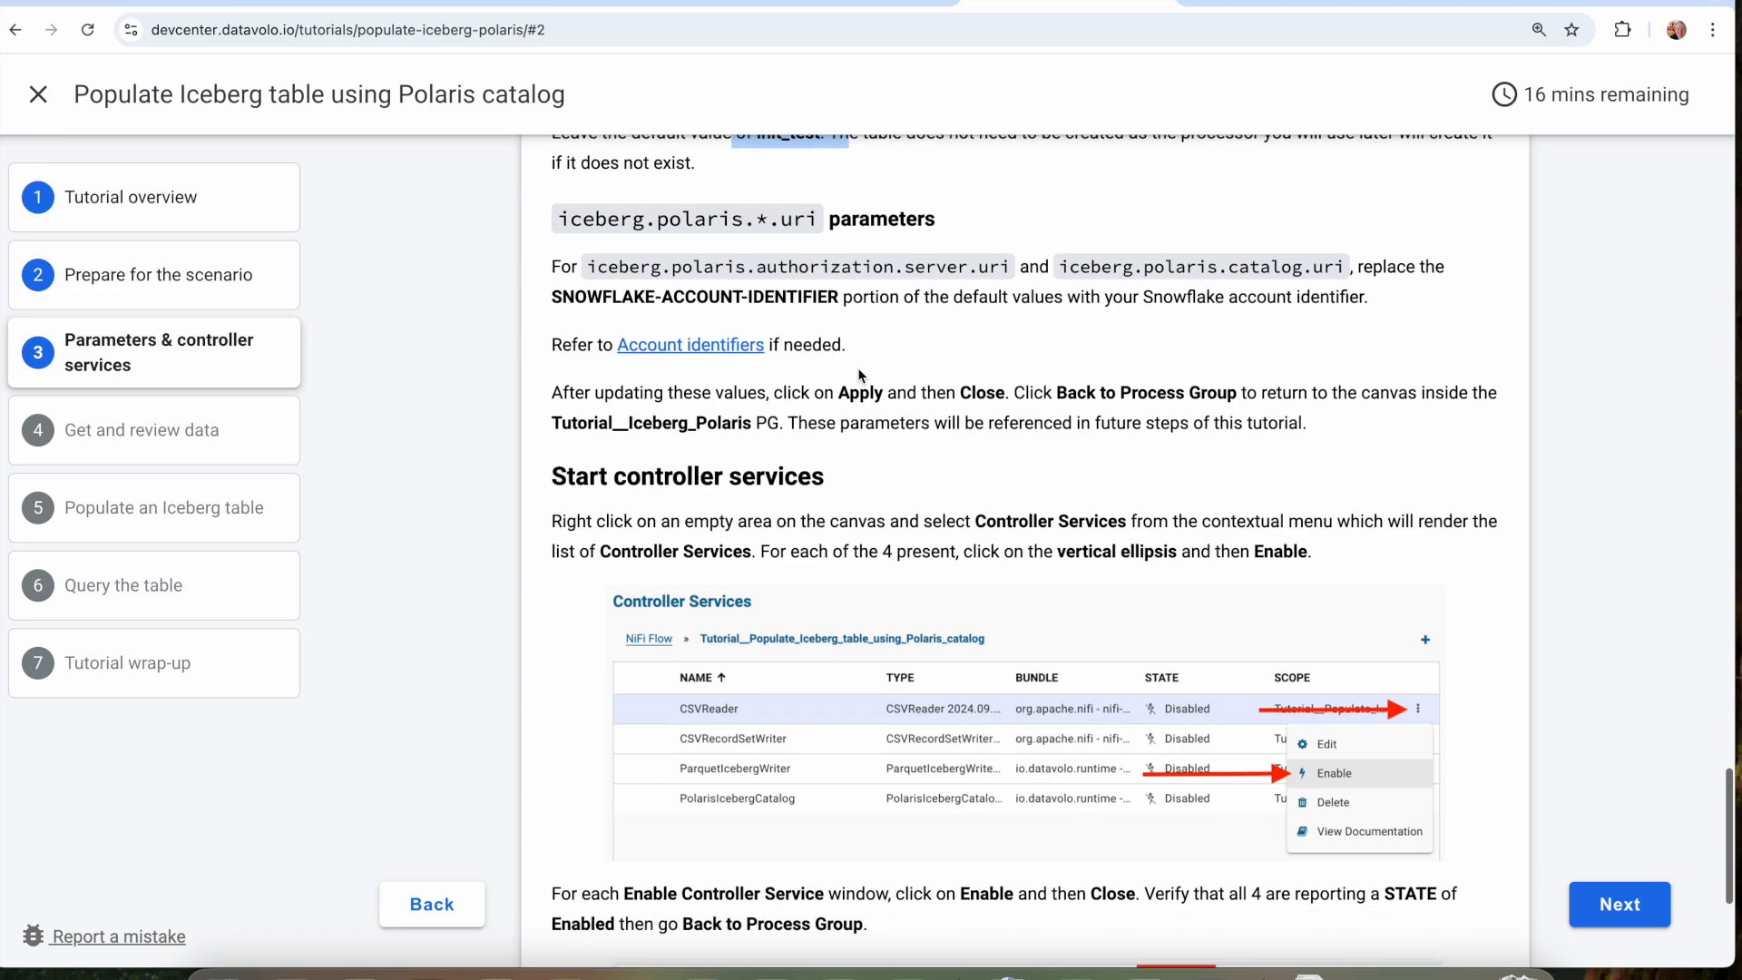
scroll(862, 375, "down", 1)
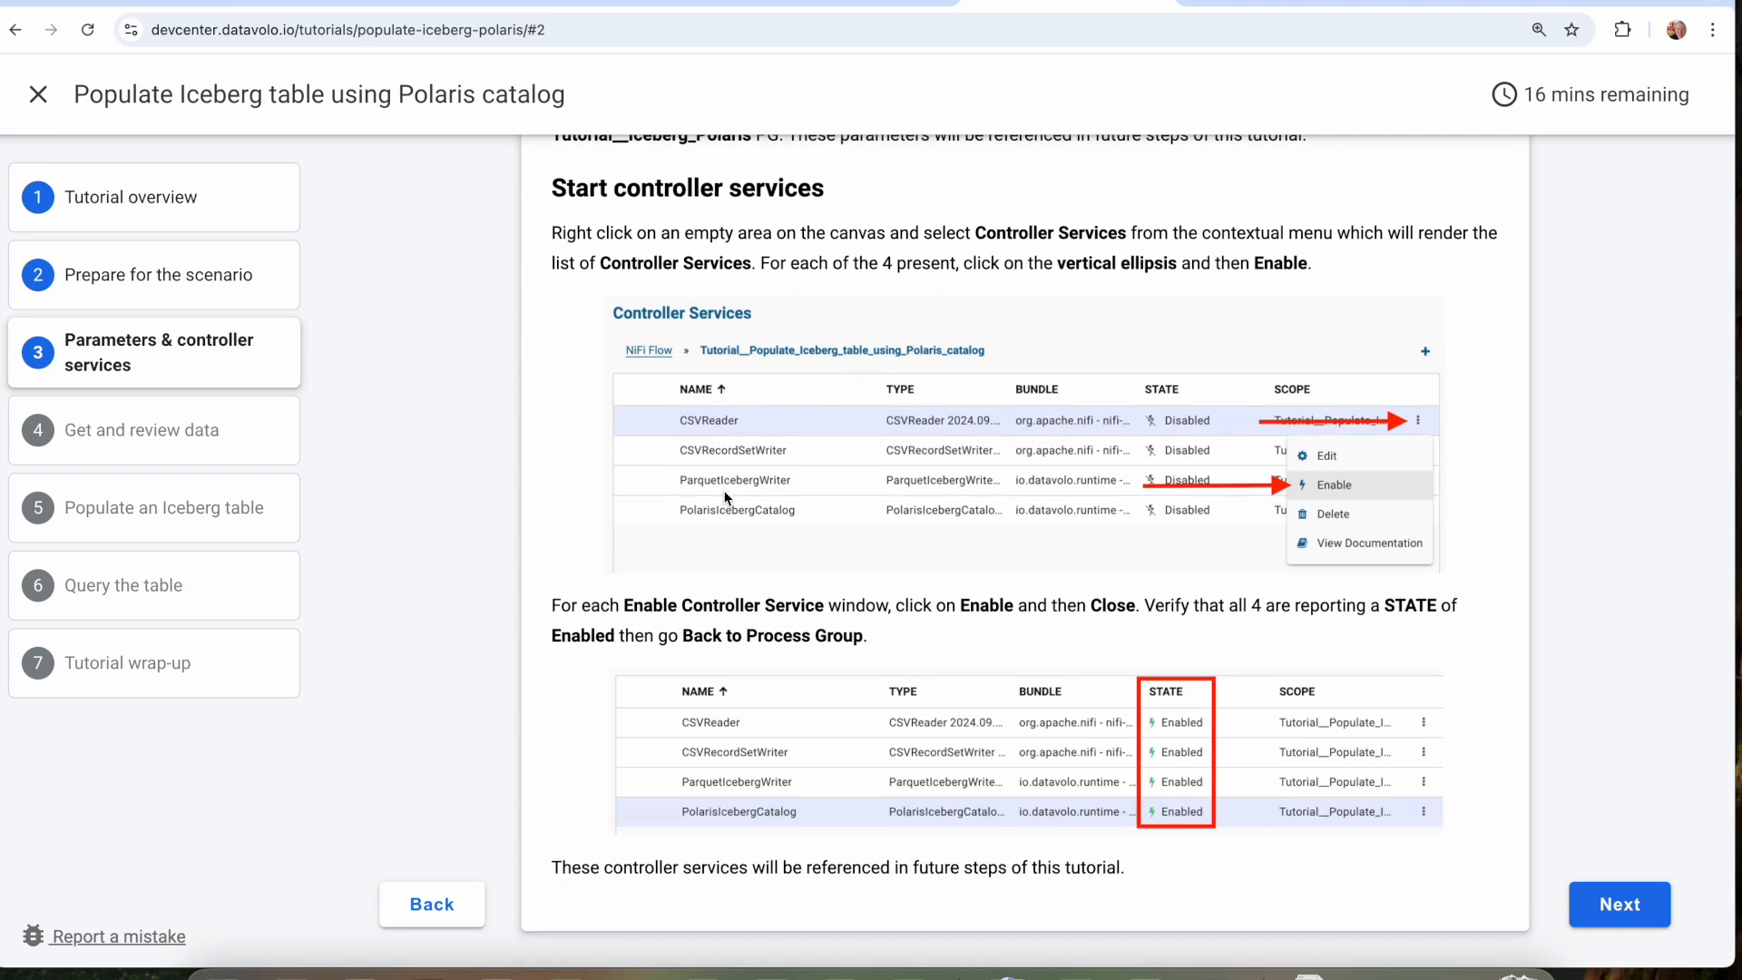
left_click(827, 3)
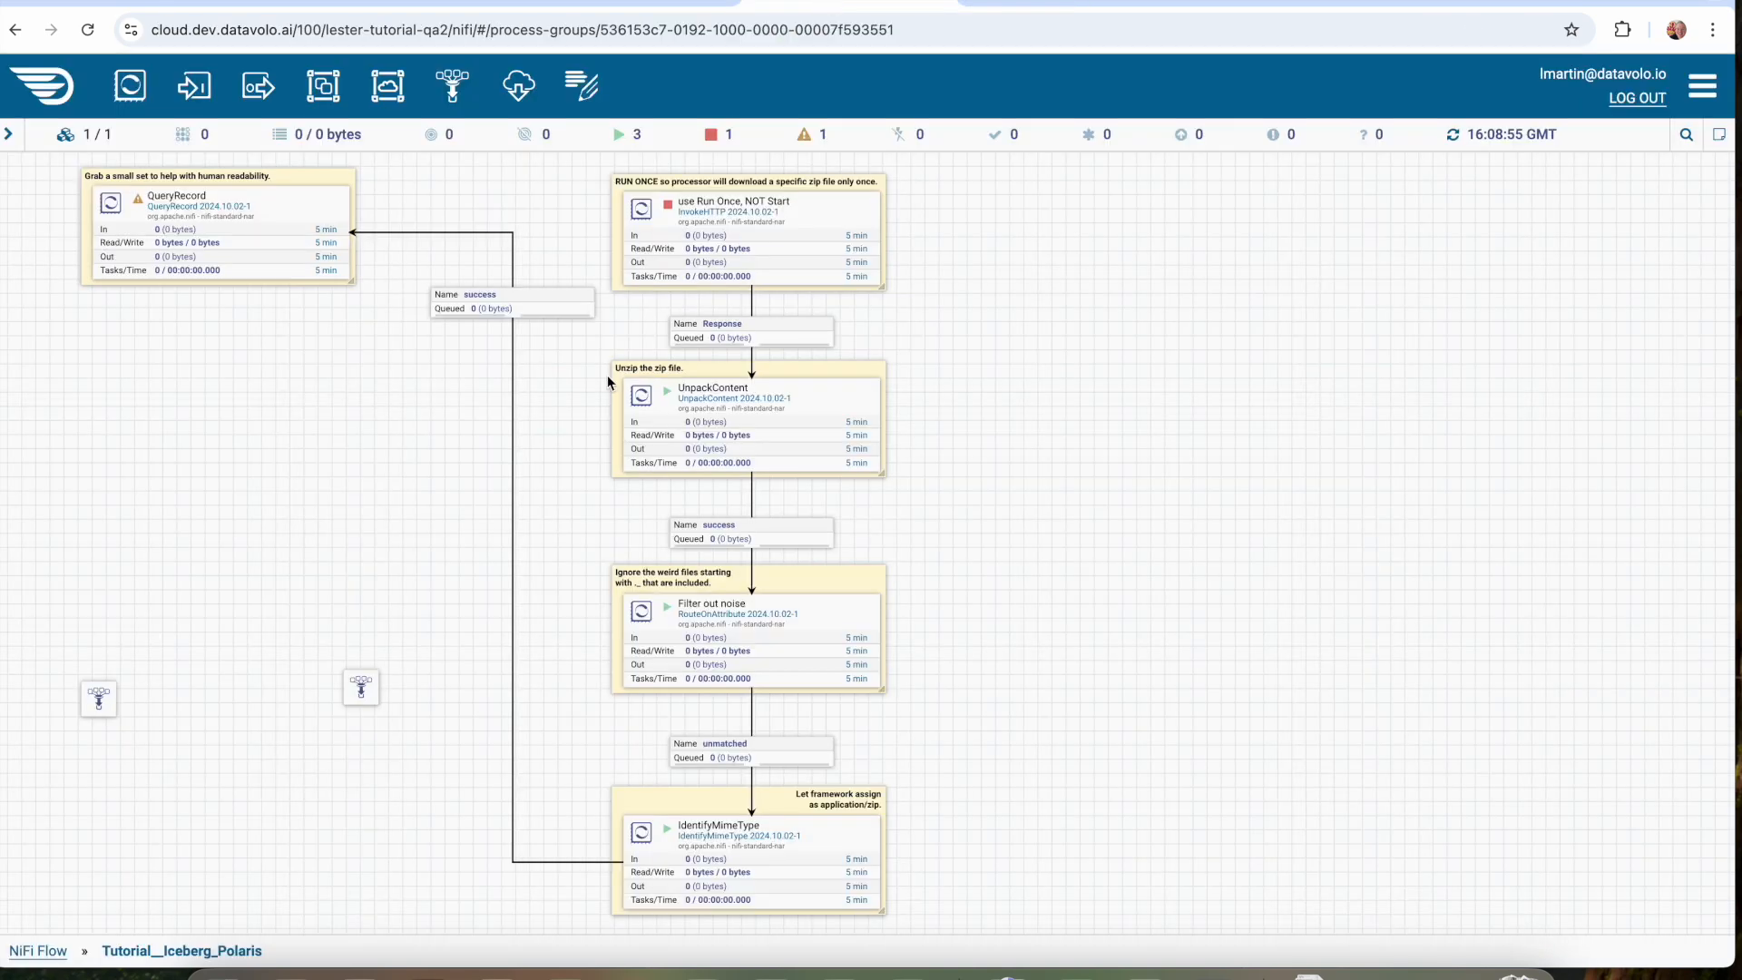
right_click(447, 413)
left_click(550, 526)
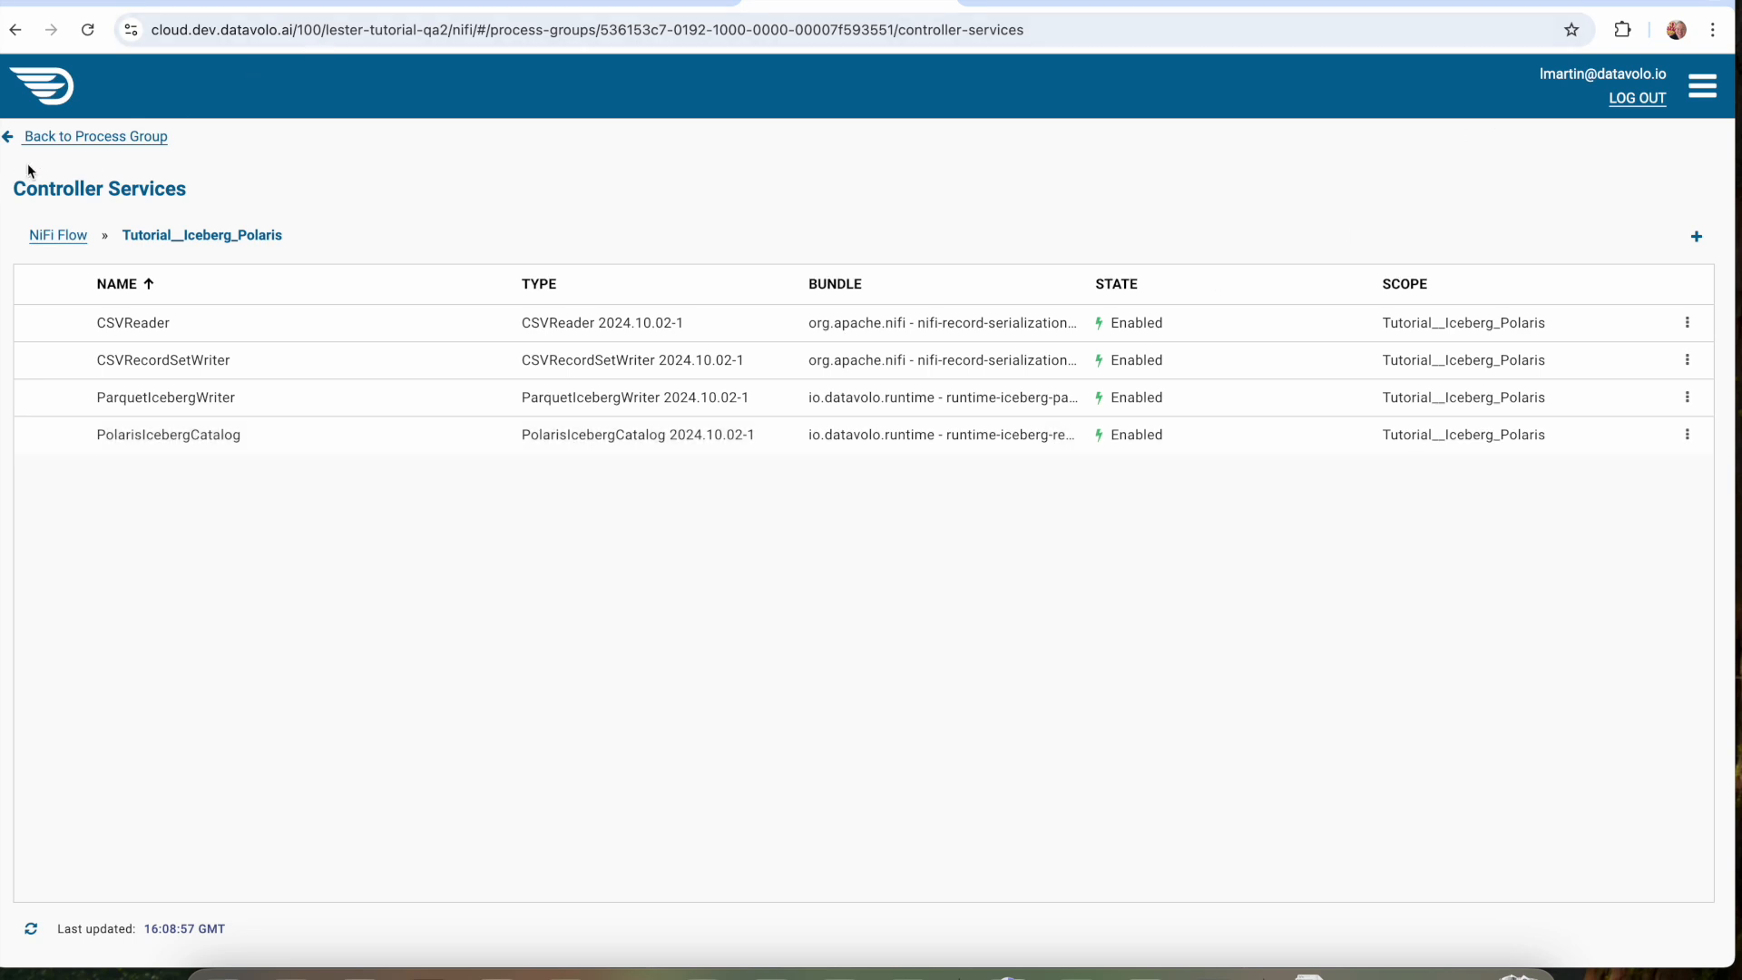
left_click(62, 138)
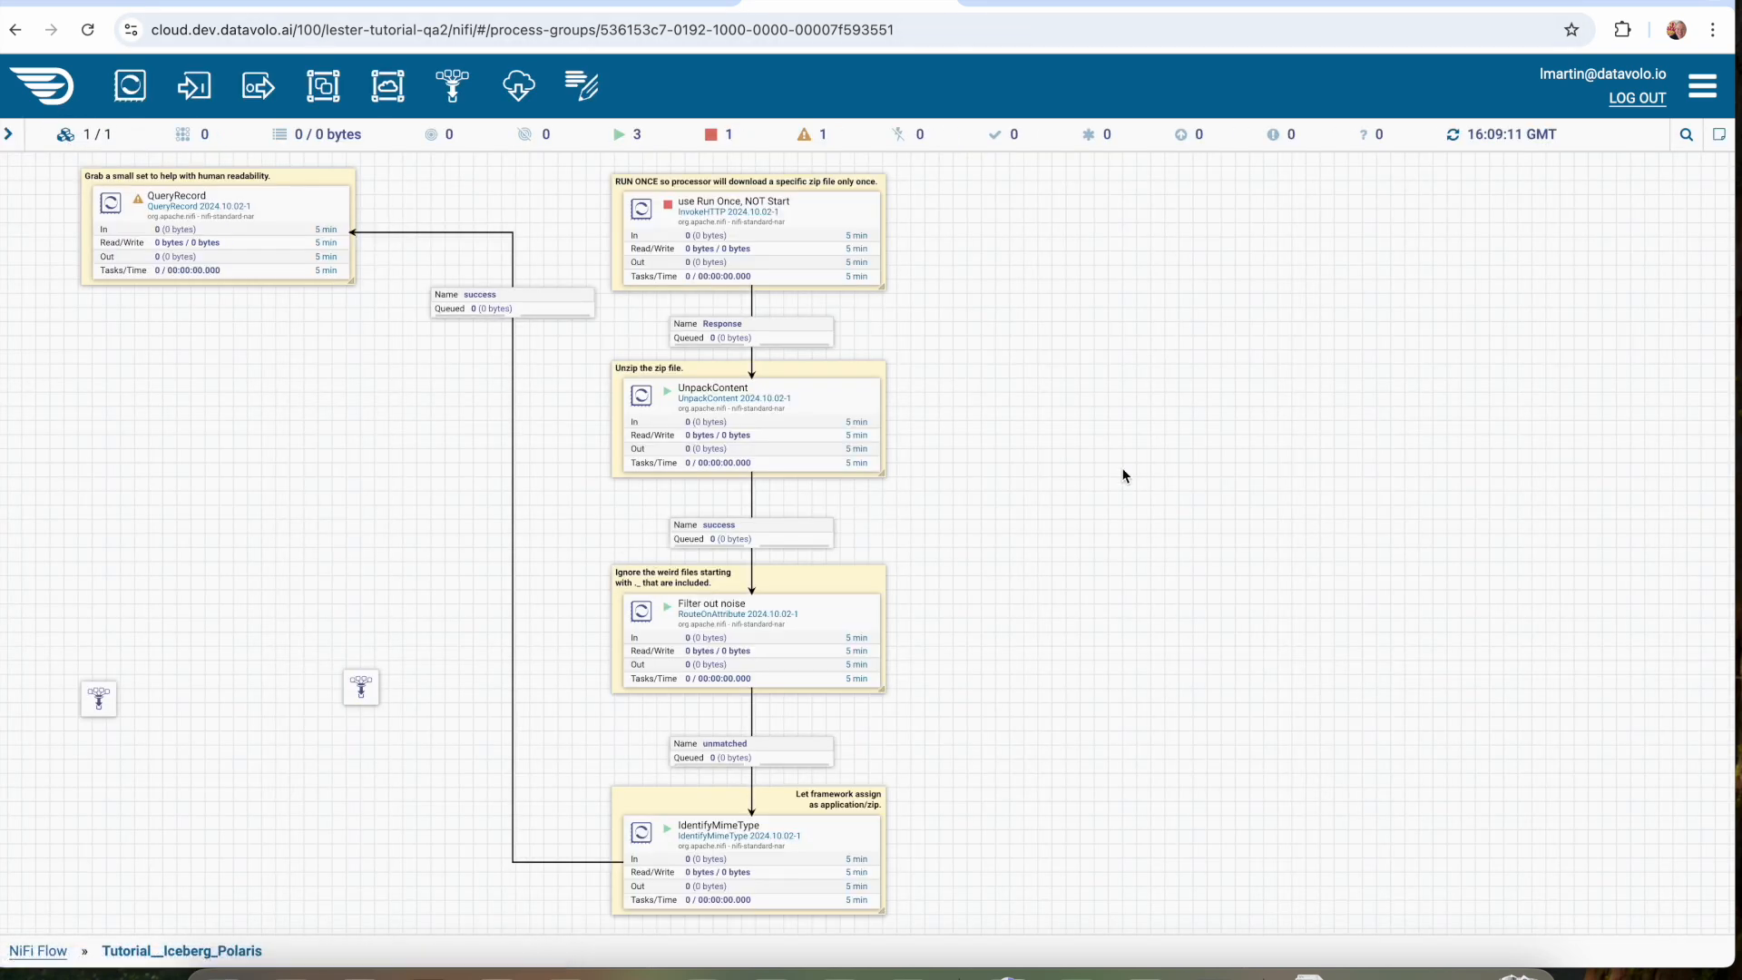
Return to the tutorial, continue to "Get and review data", and read the instructions on fetching the file and adding a PutIcebergTable processor.
left_click(1030, 4)
scroll(1035, 367, "down", 2)
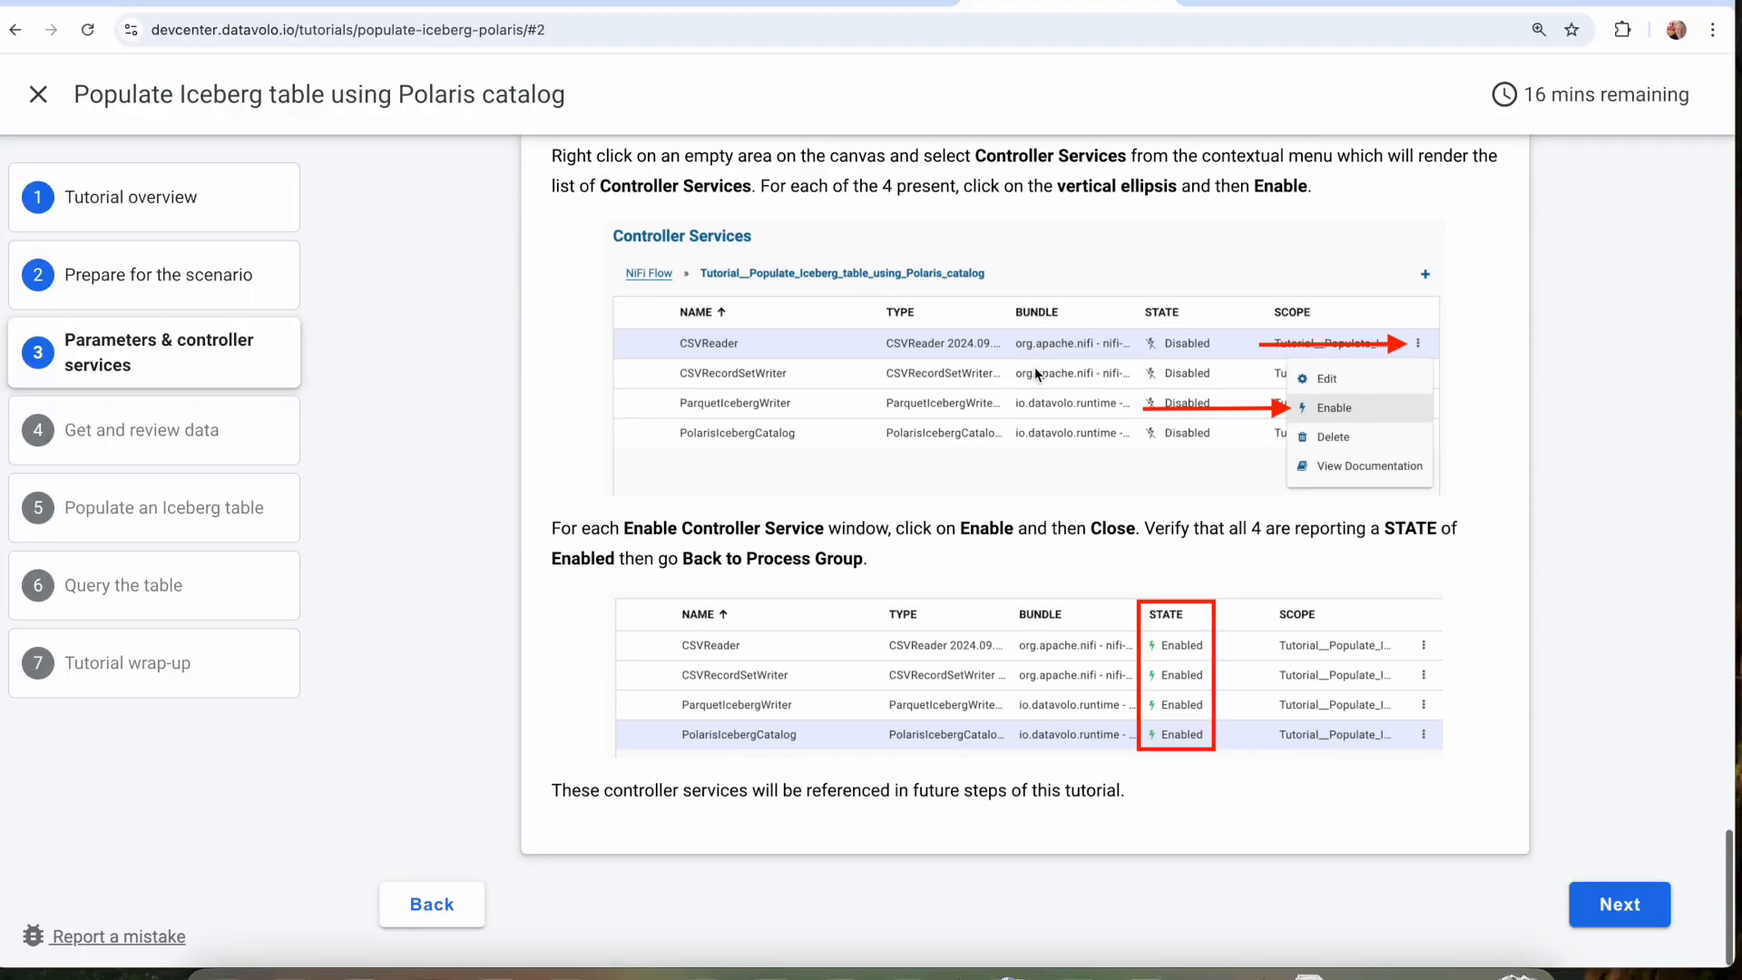
left_click(1623, 903)
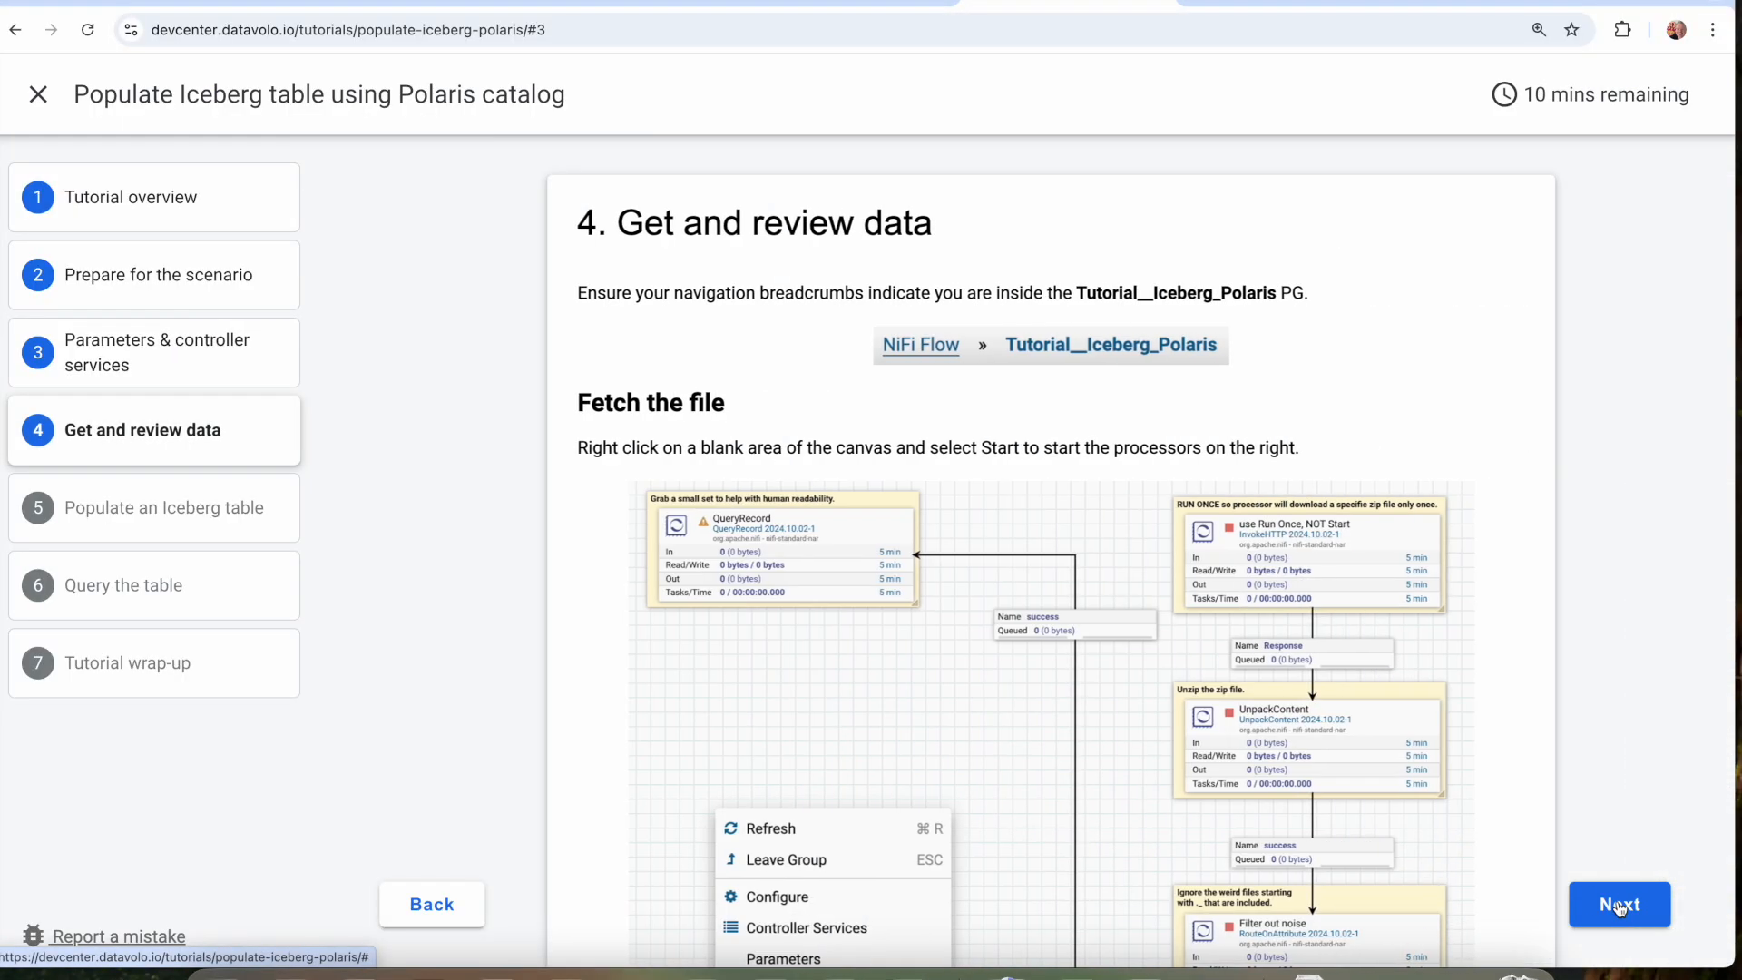
scroll(1053, 717, "down", 2)
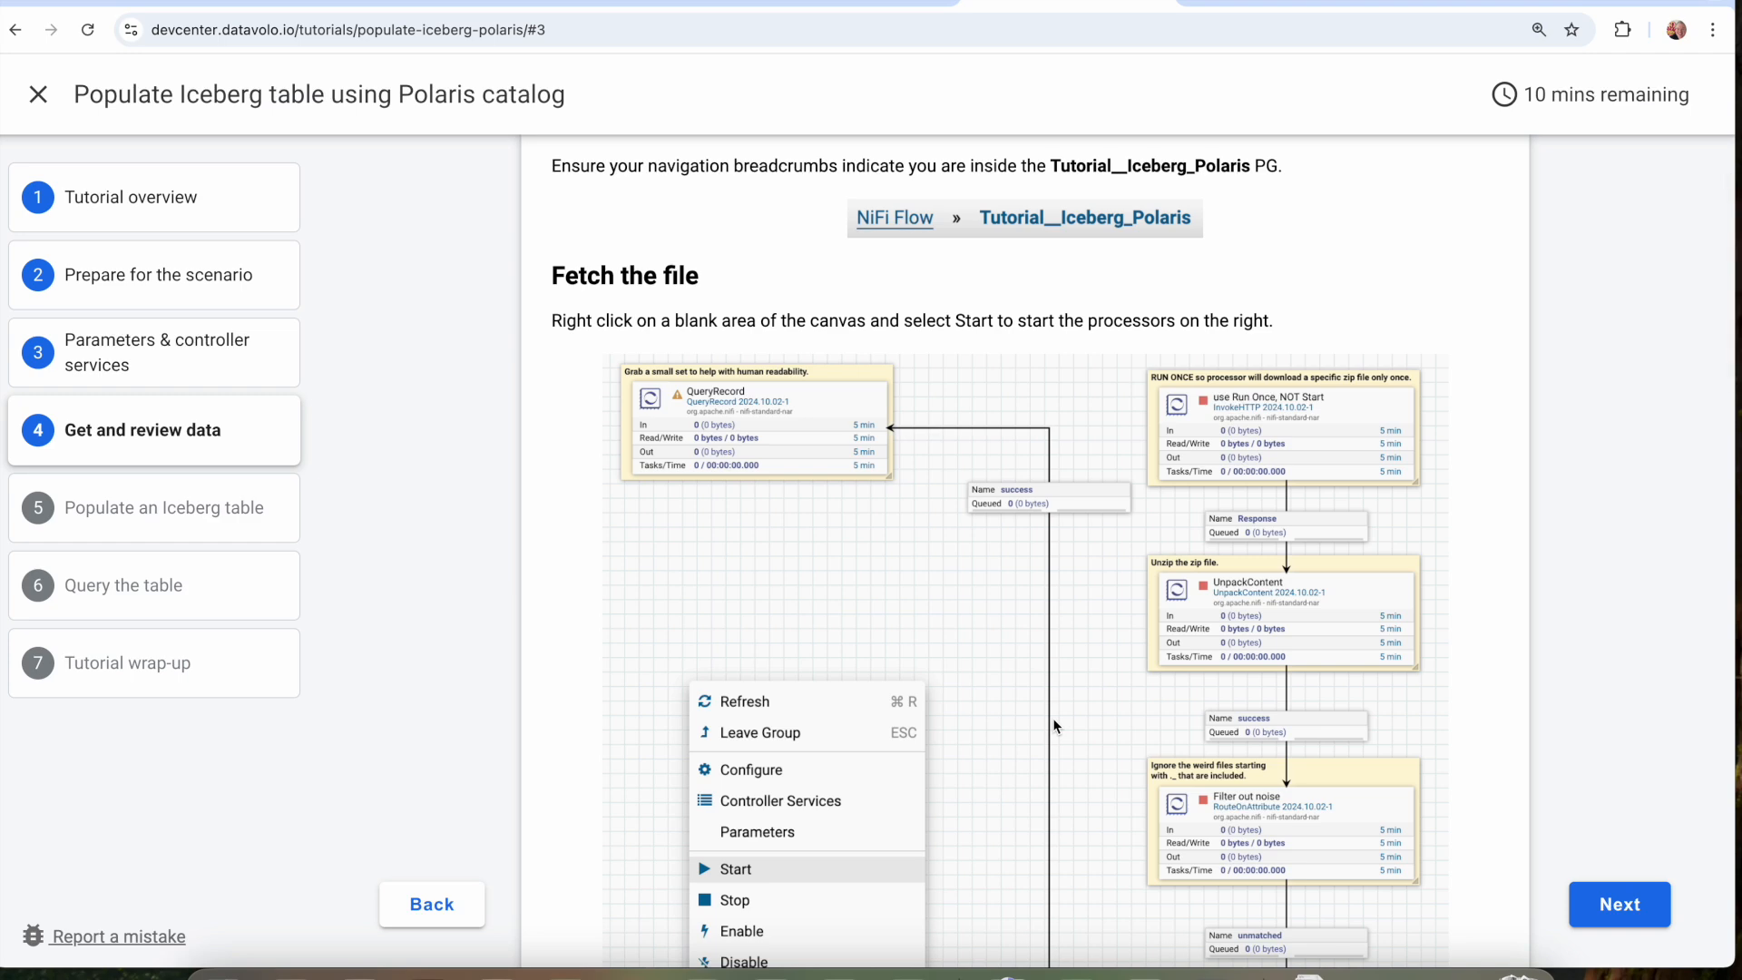
scroll(1052, 717, "down", 2)
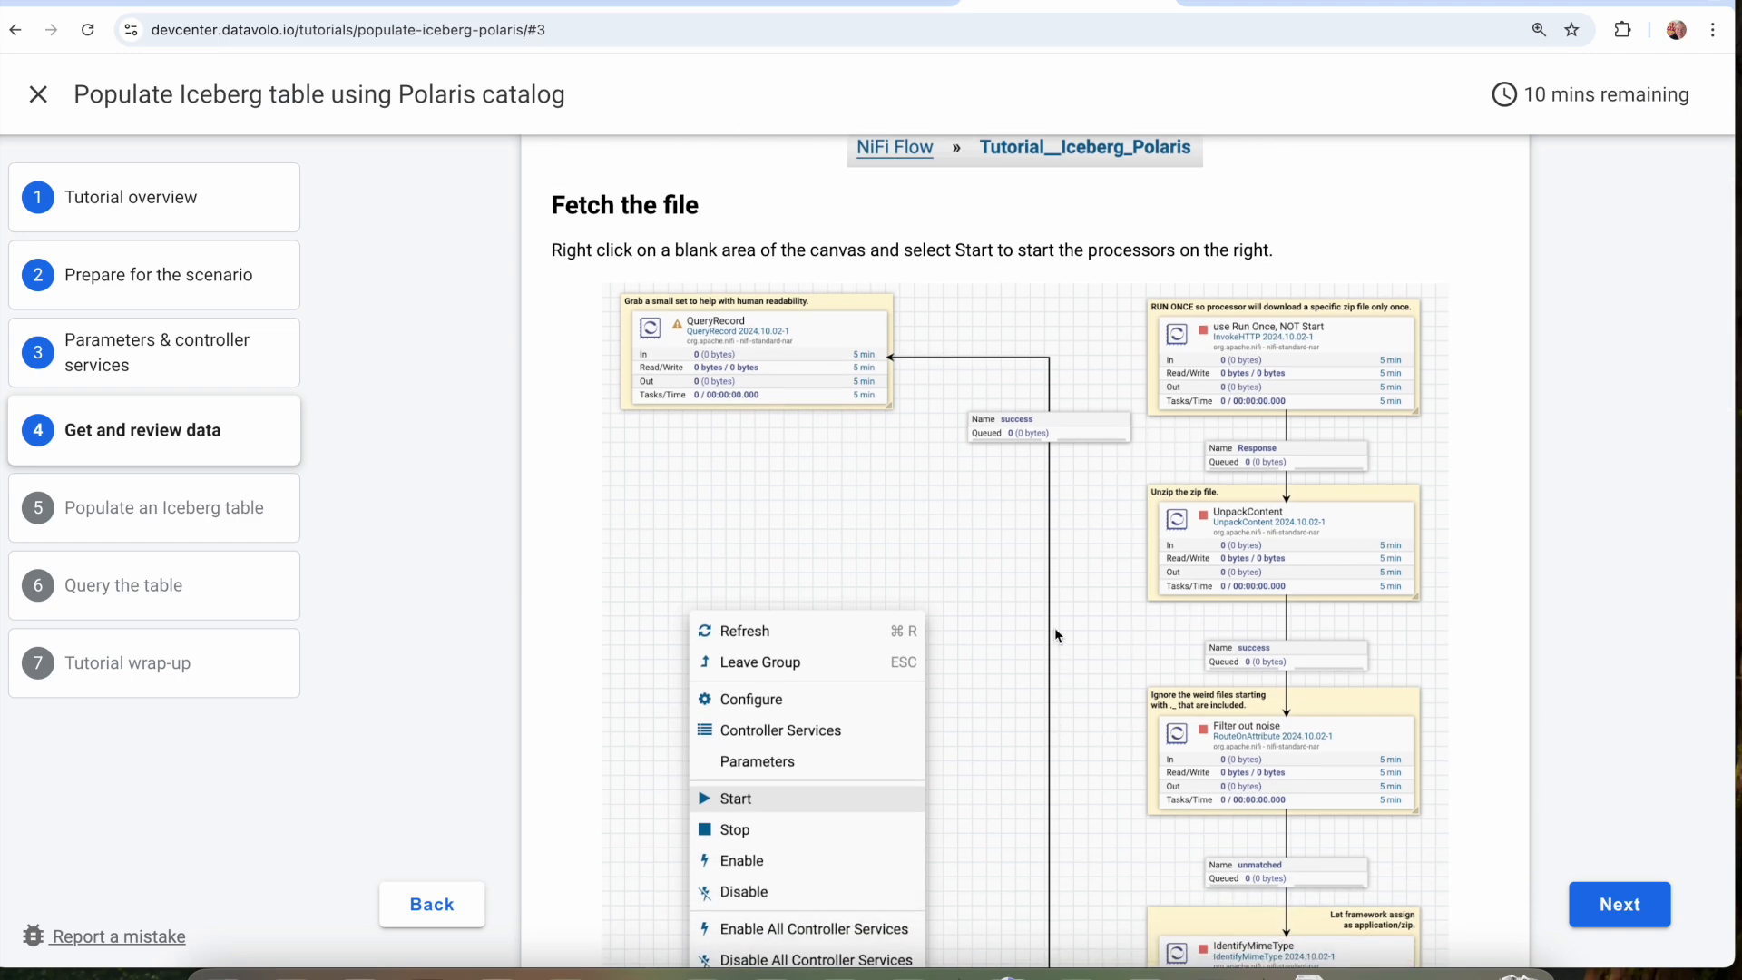
scroll(1054, 635, "down", 2)
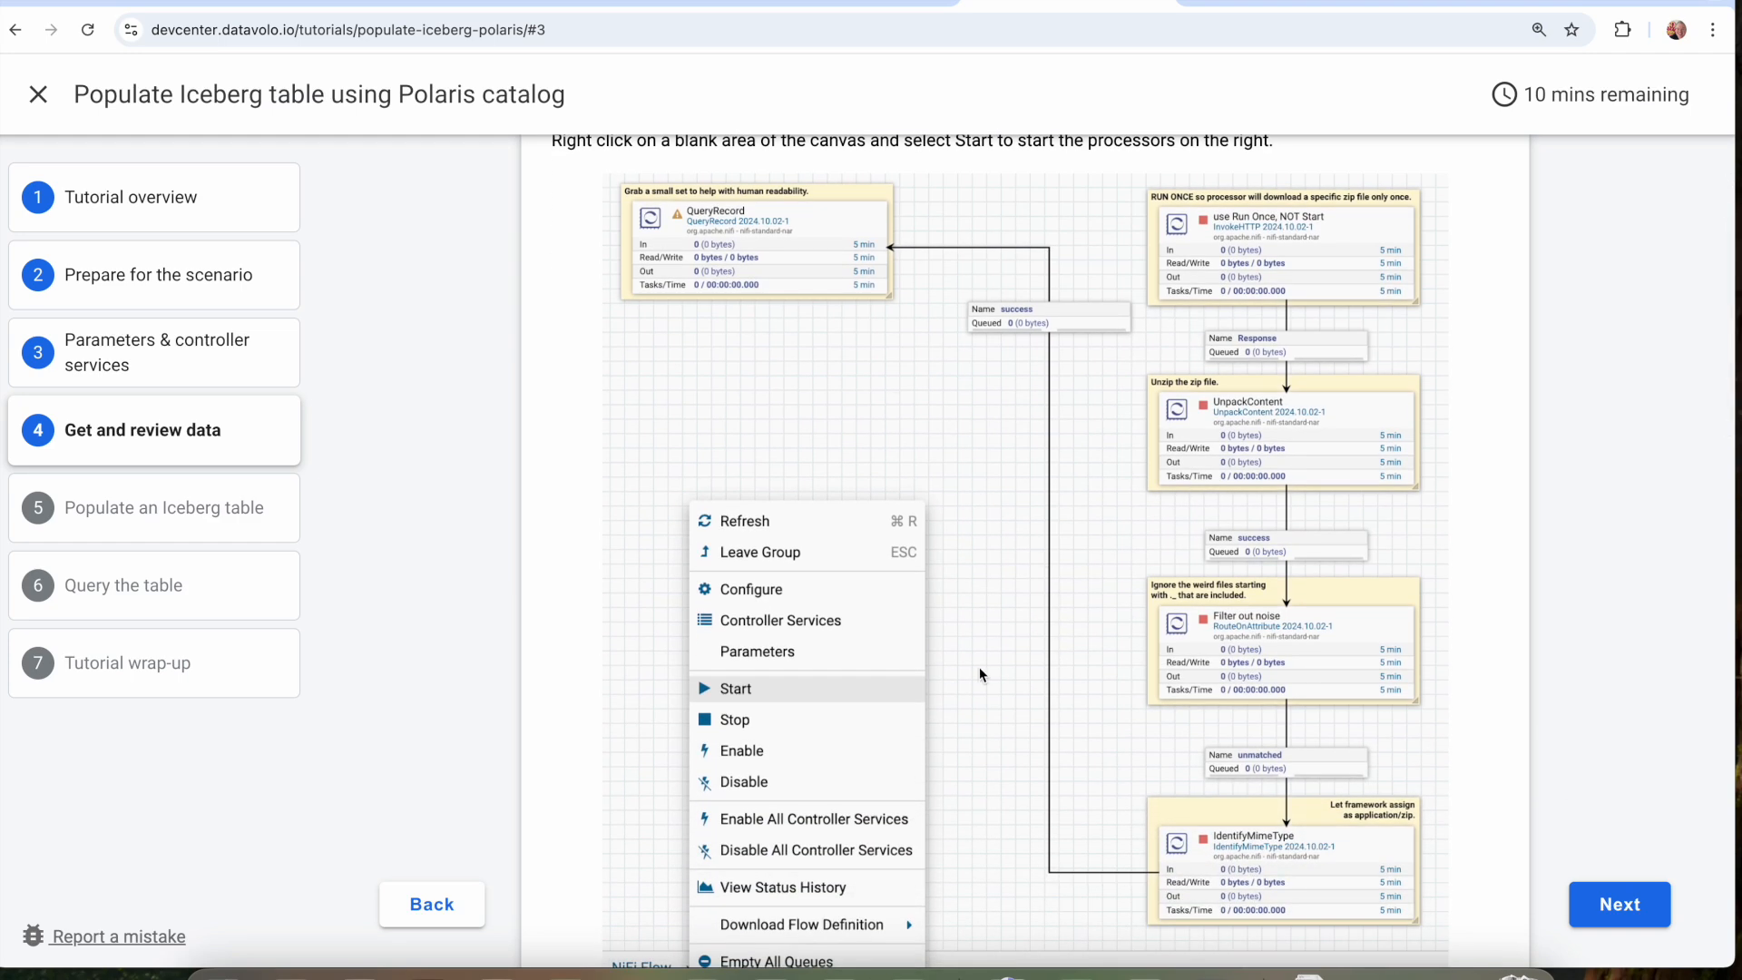
scroll(978, 667, "down", 13)
scroll(978, 652, "down", 6)
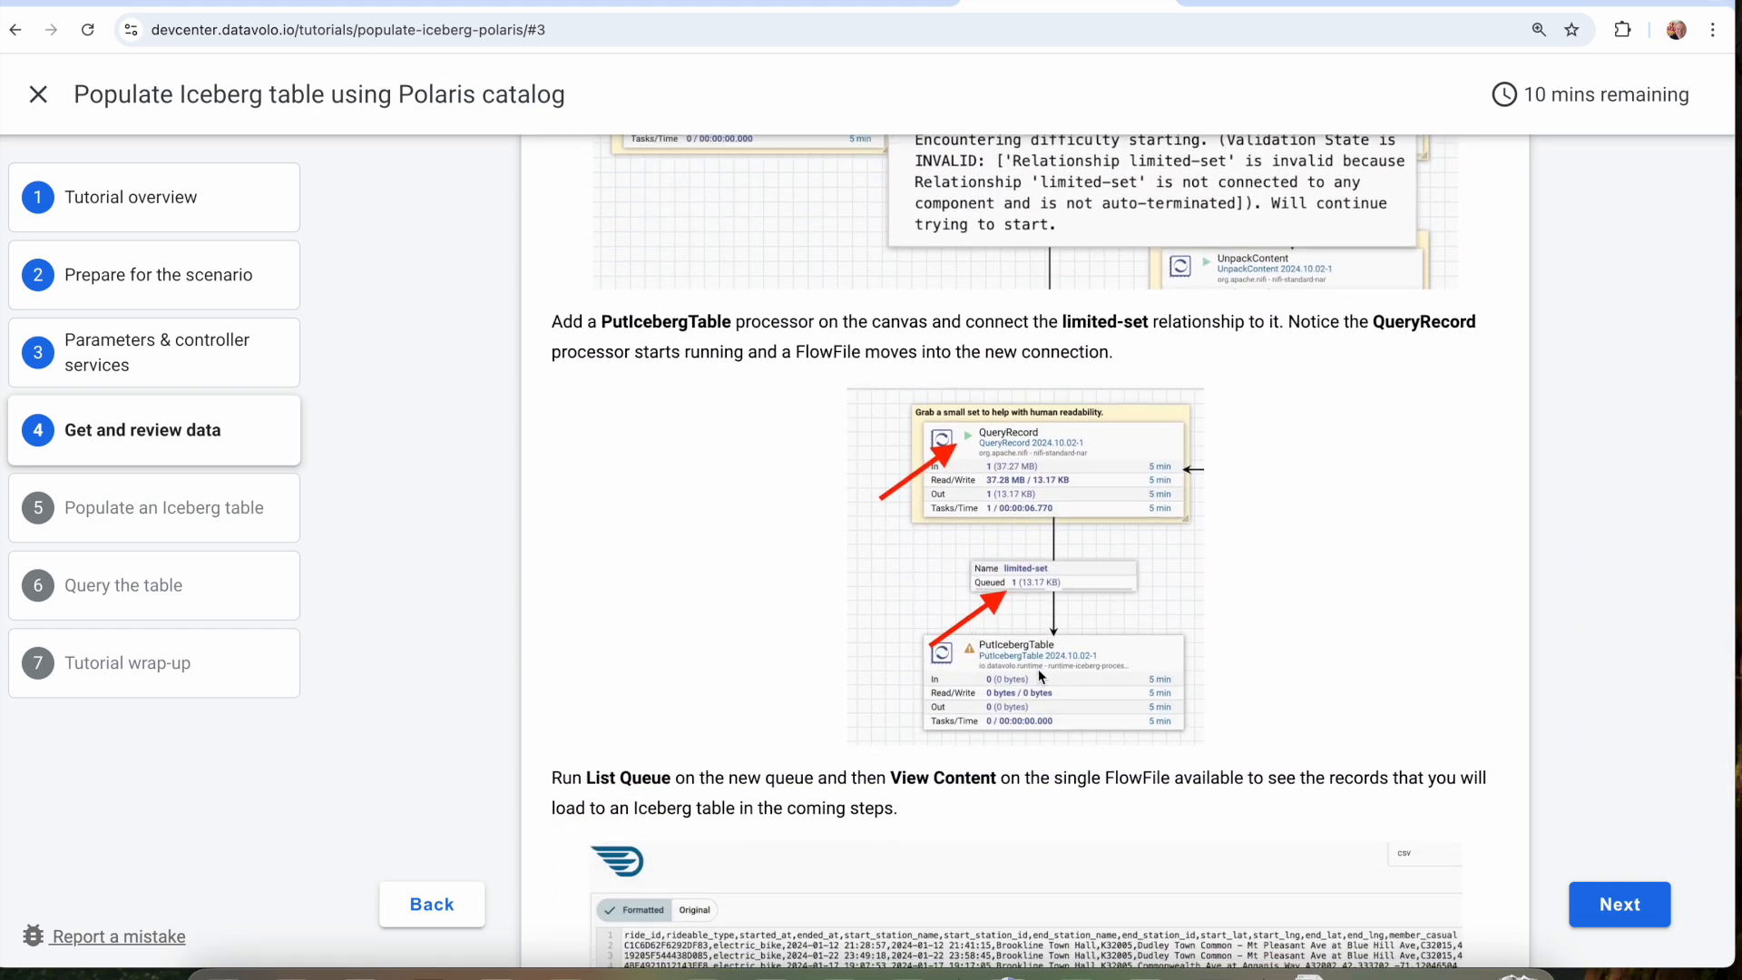
Add a PutIcebergTable processor to the Tutorial__Iceberg_Polaris canvas and place it below QueryRecord.
left_click(853, 3)
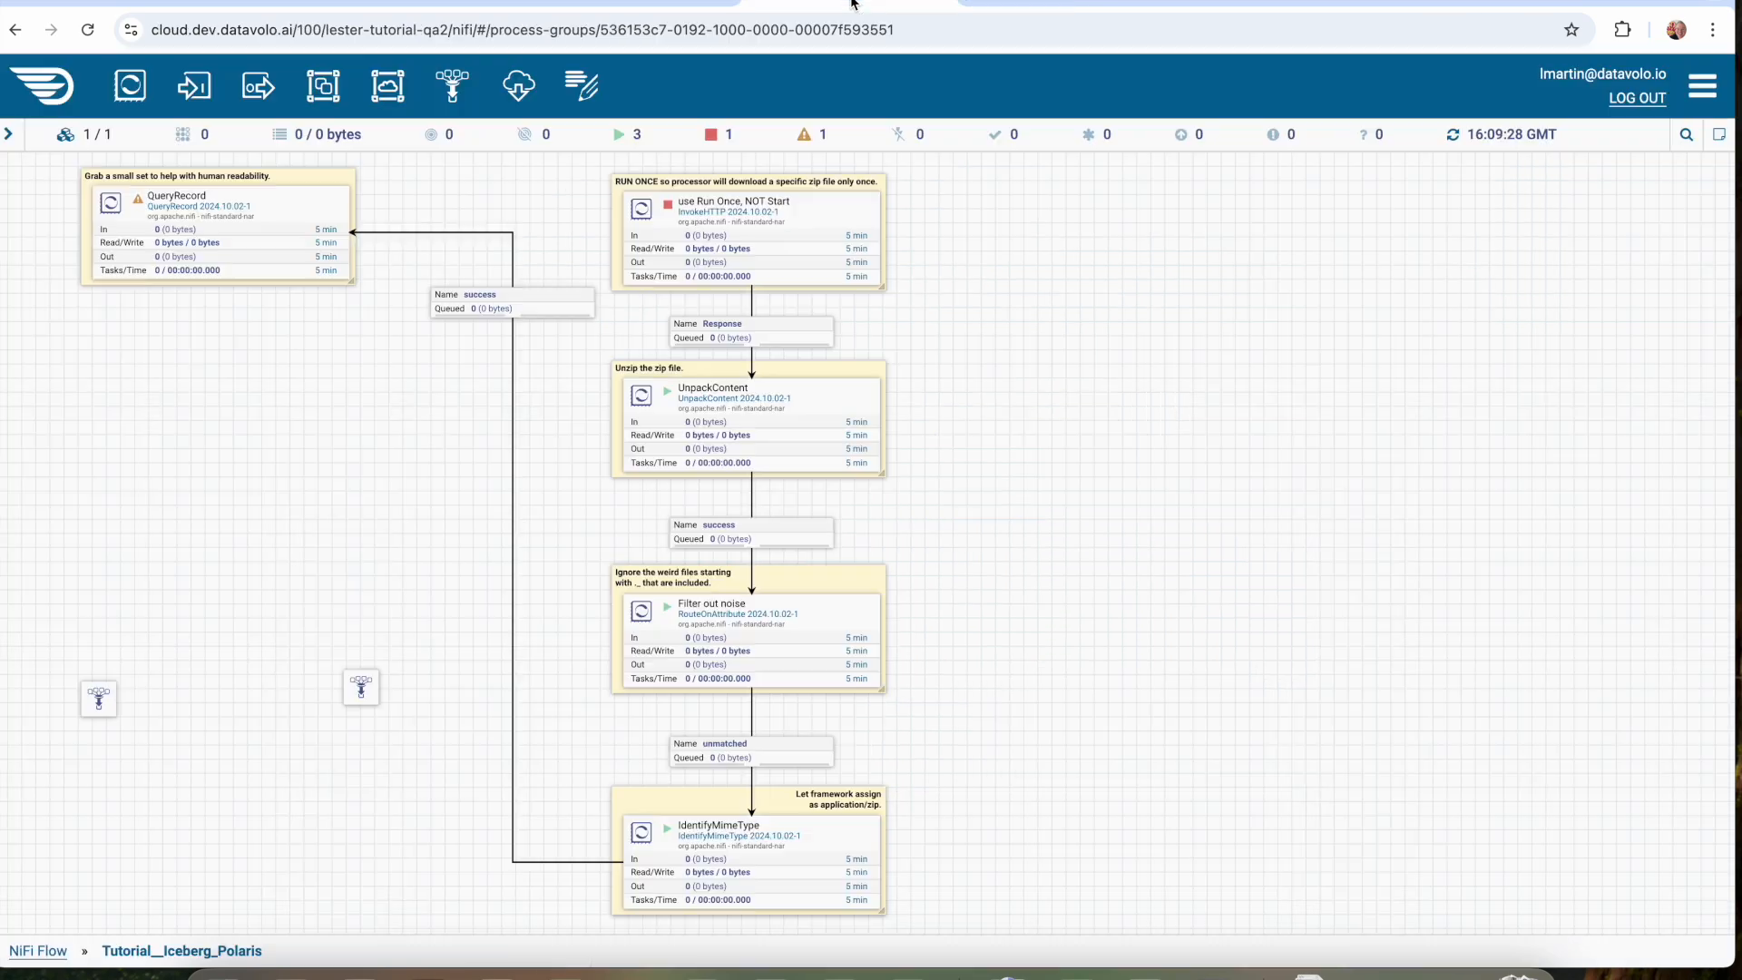
left_click_drag(130, 85, 209, 490)
type("pu")
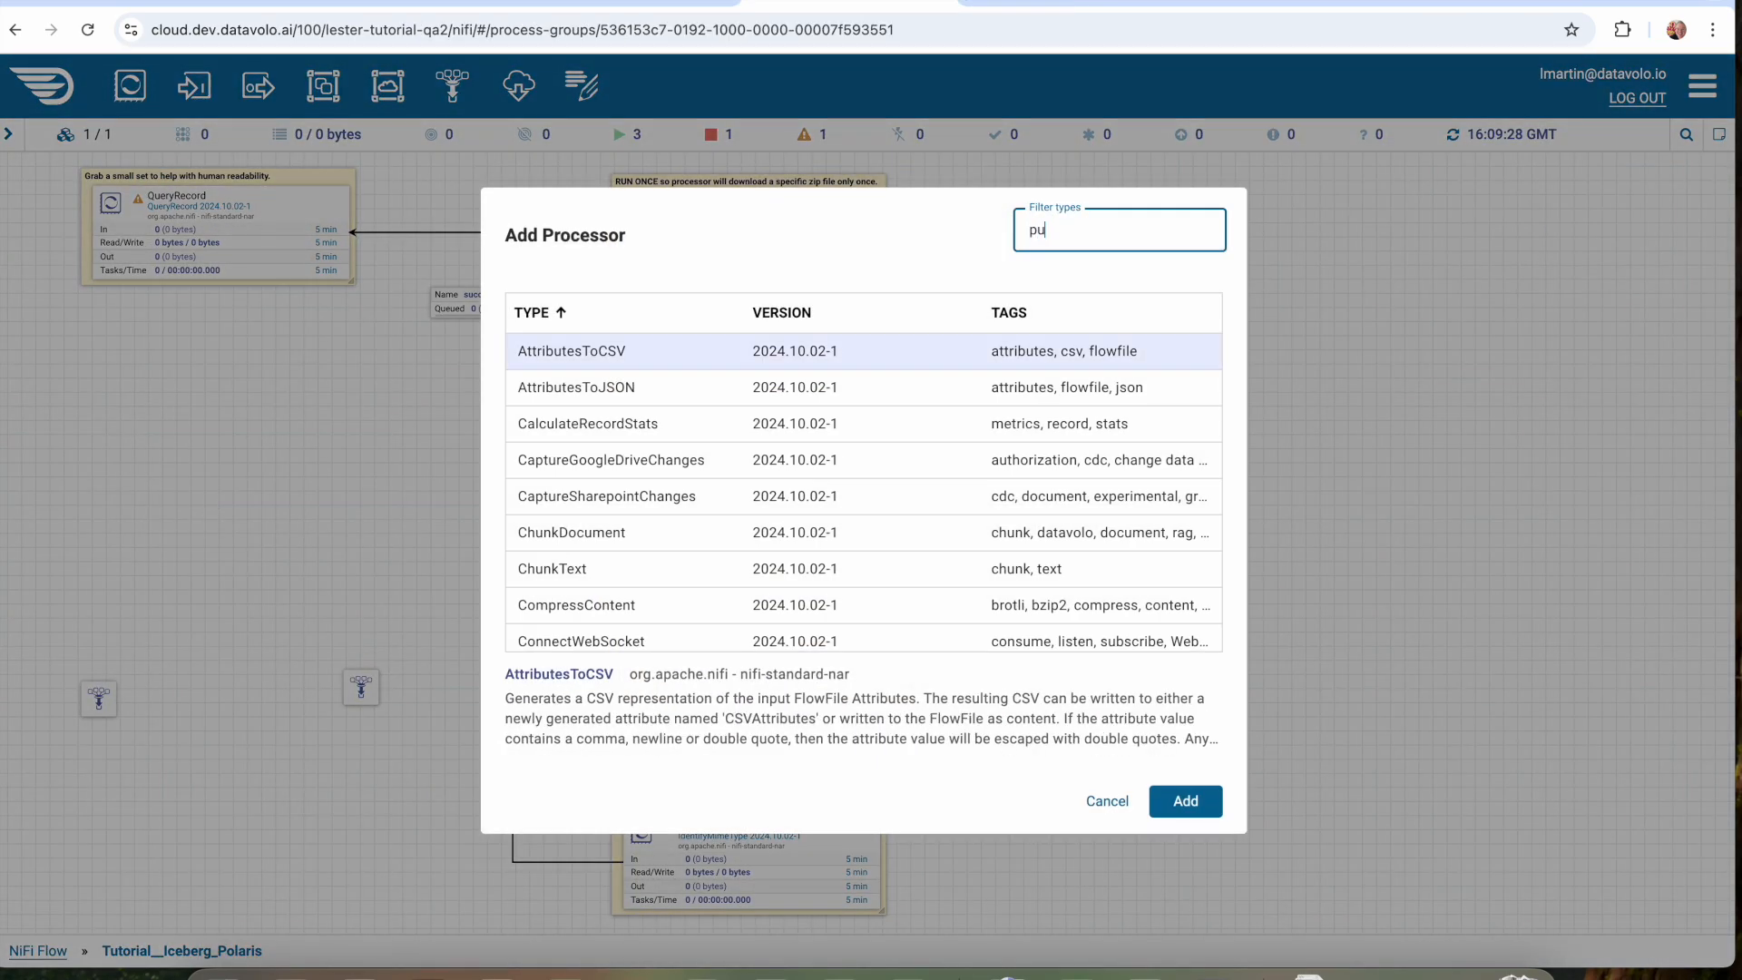
type("tice")
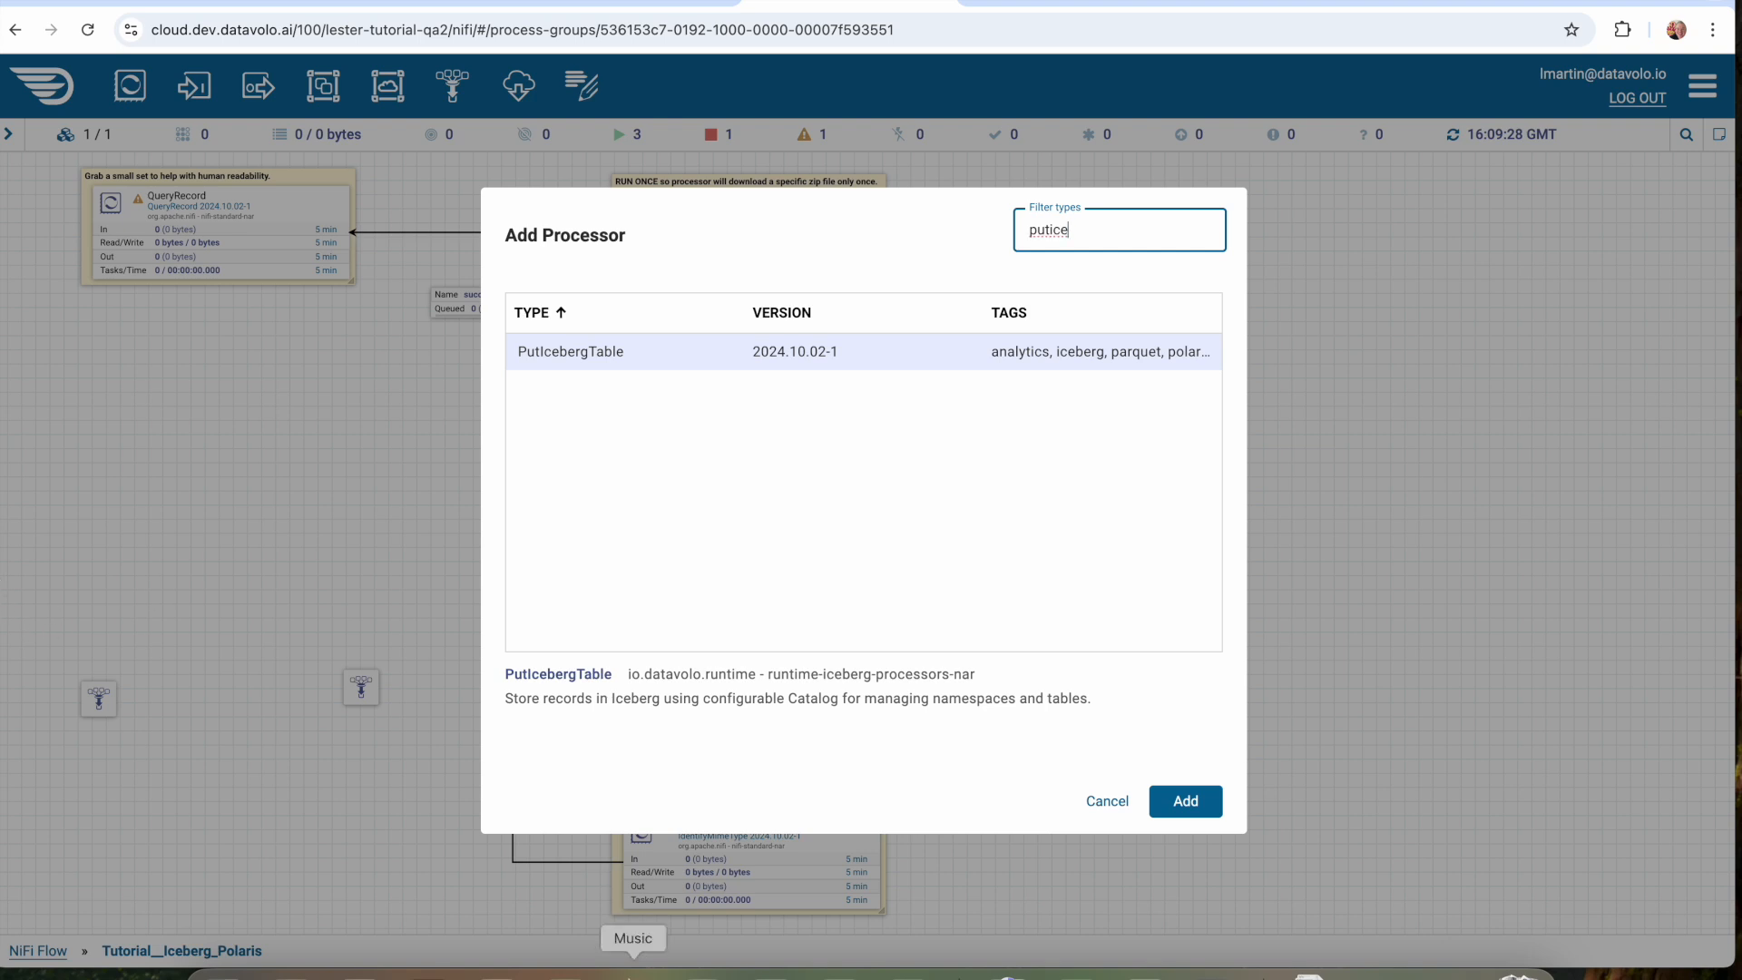
left_click(1189, 802)
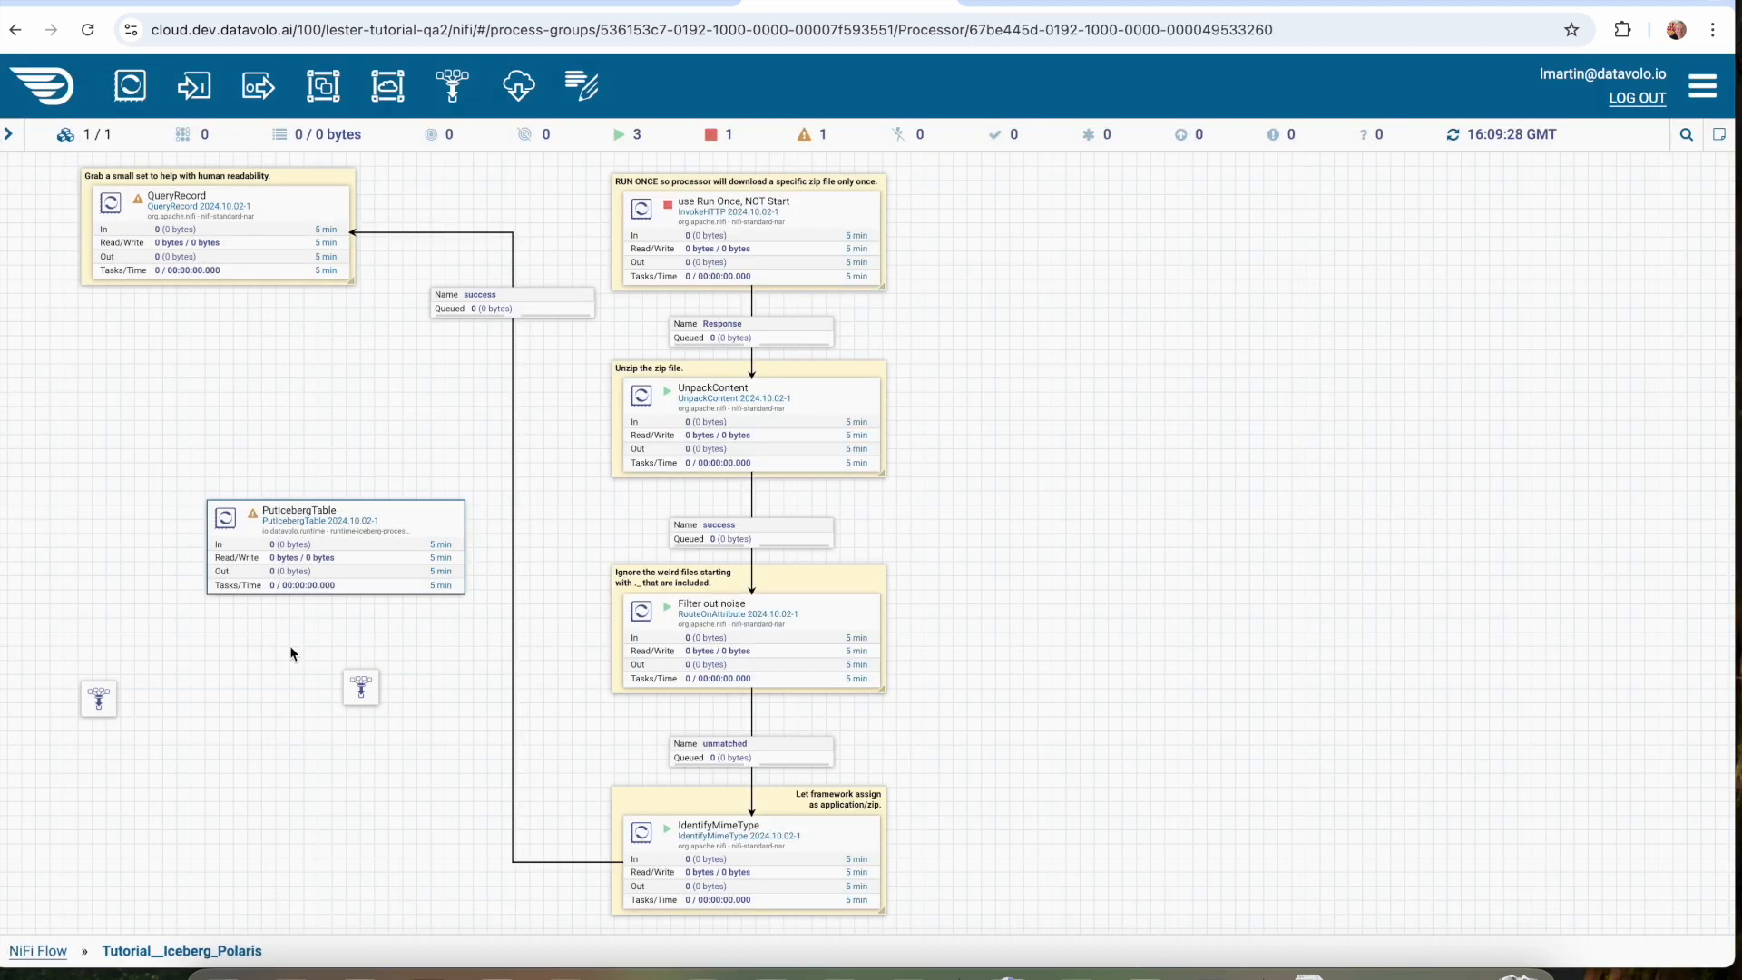
left_click_drag(405, 545, 319, 518)
Connect QueryRecord to PutIcebergTable using the limited-set relationship.
scroll(320, 517, "up", 1)
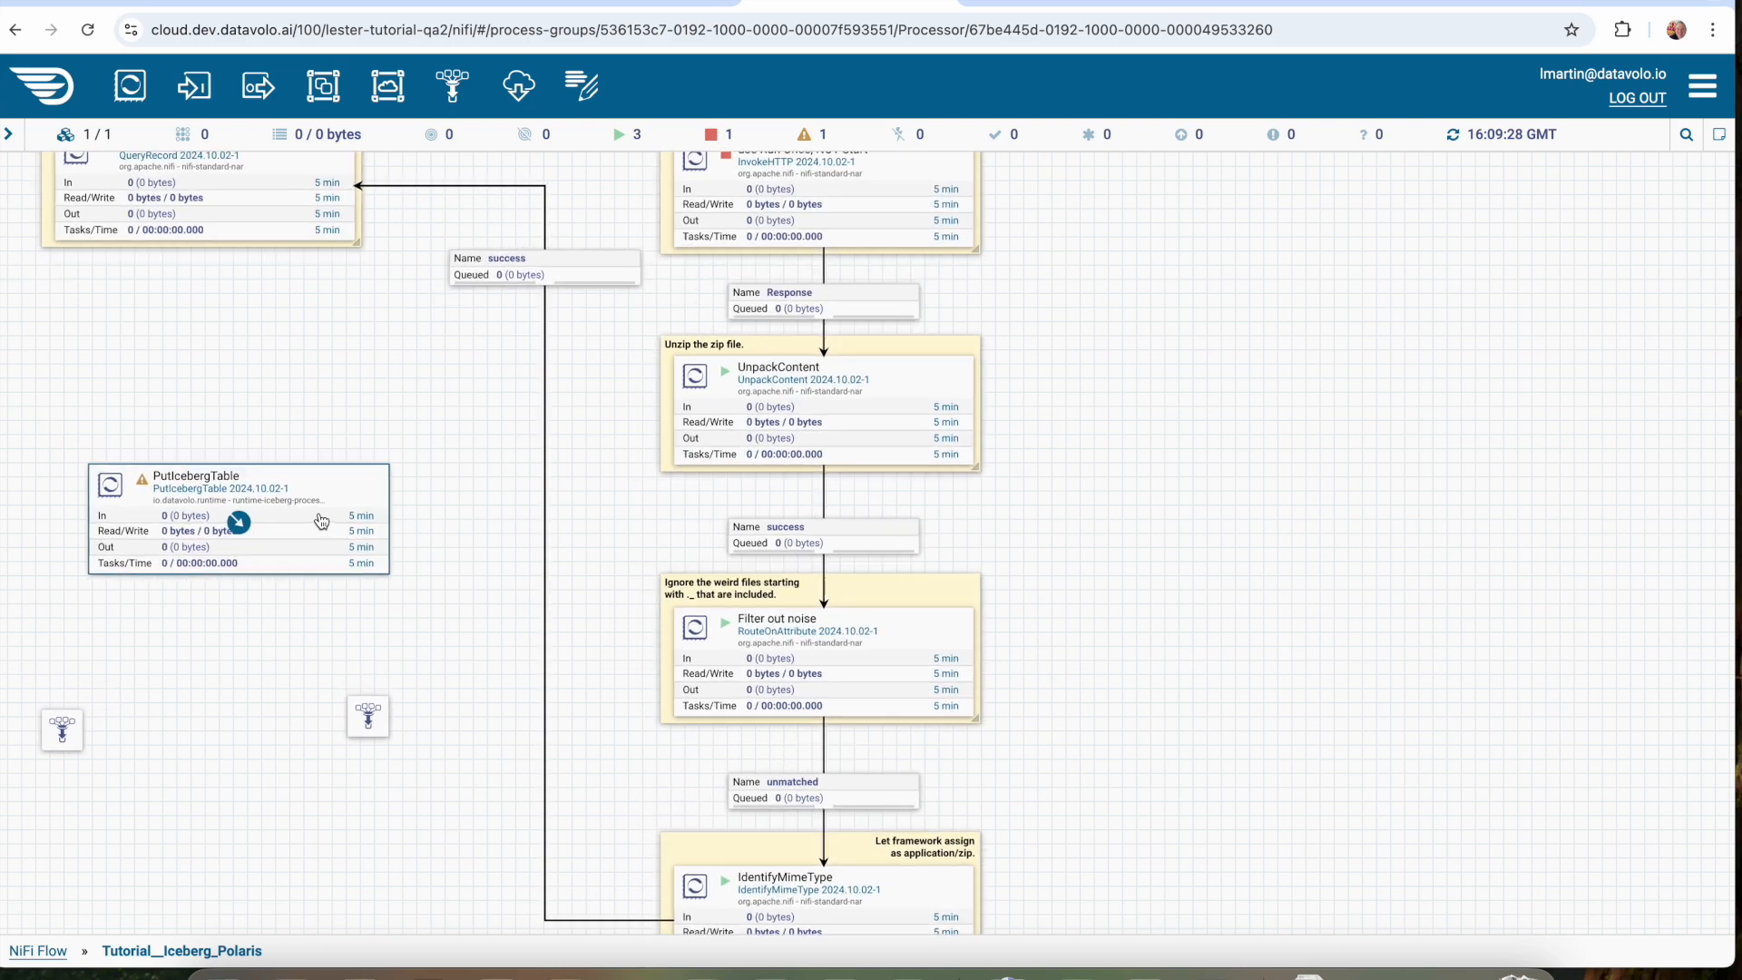
scroll(320, 517, "up", 1)
left_click_drag(366, 346, 687, 464)
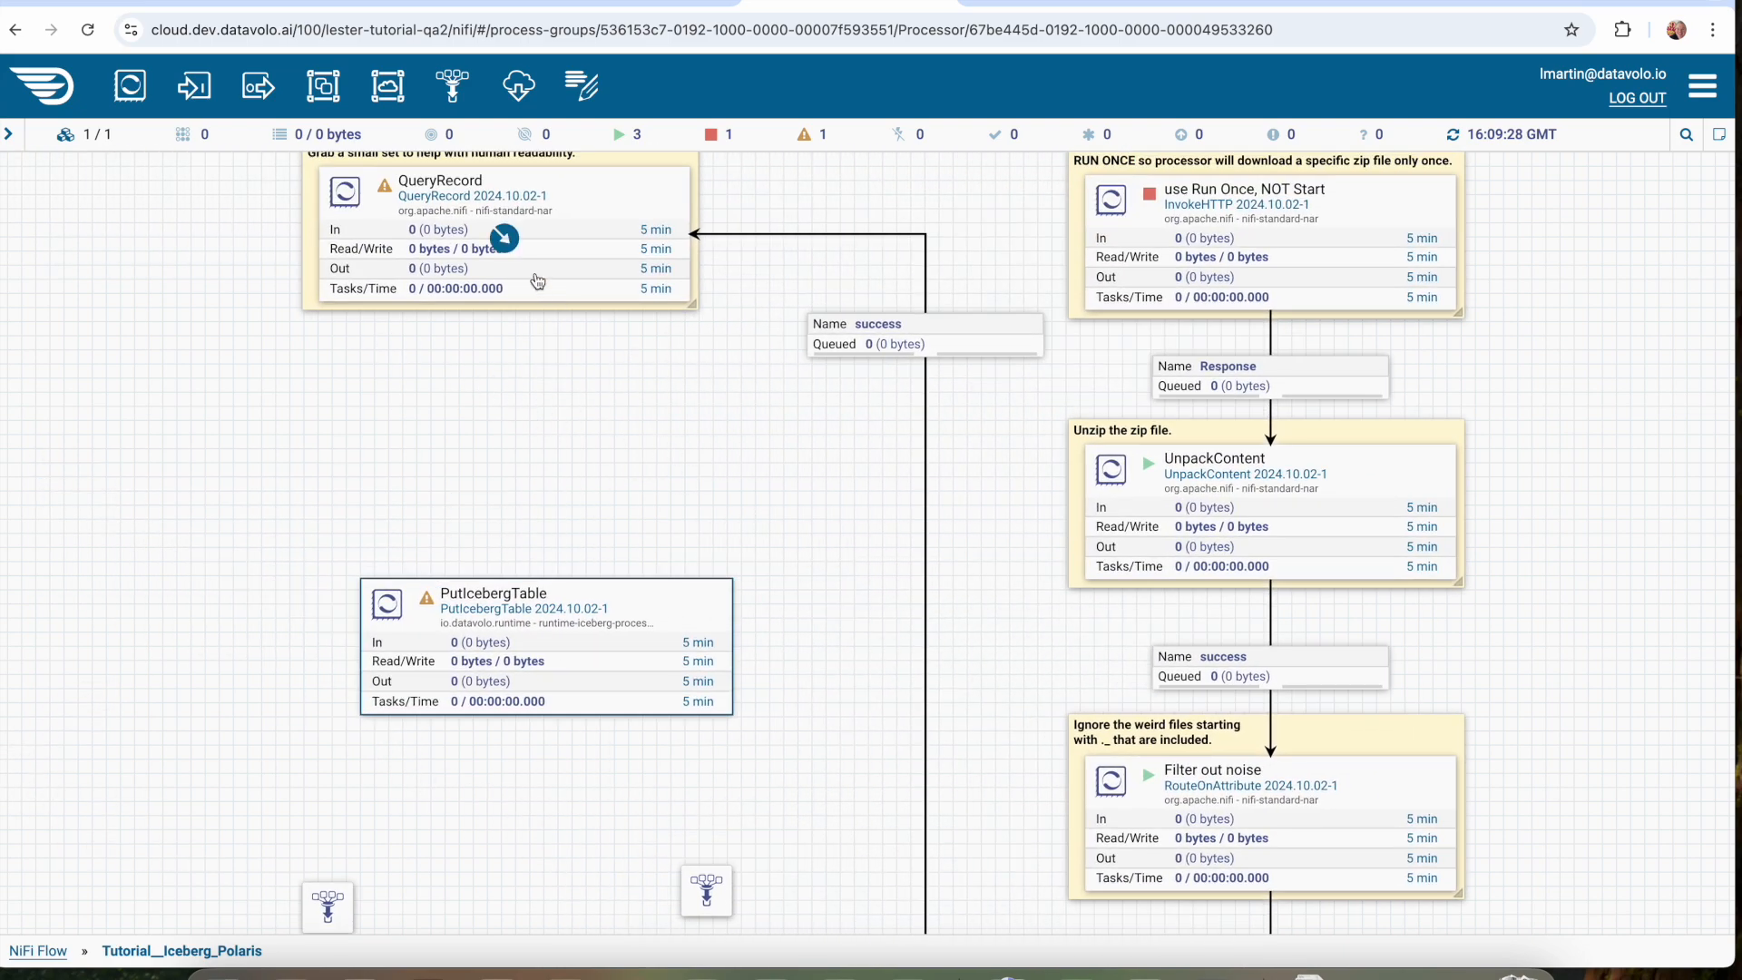
left_click_drag(504, 237, 555, 606)
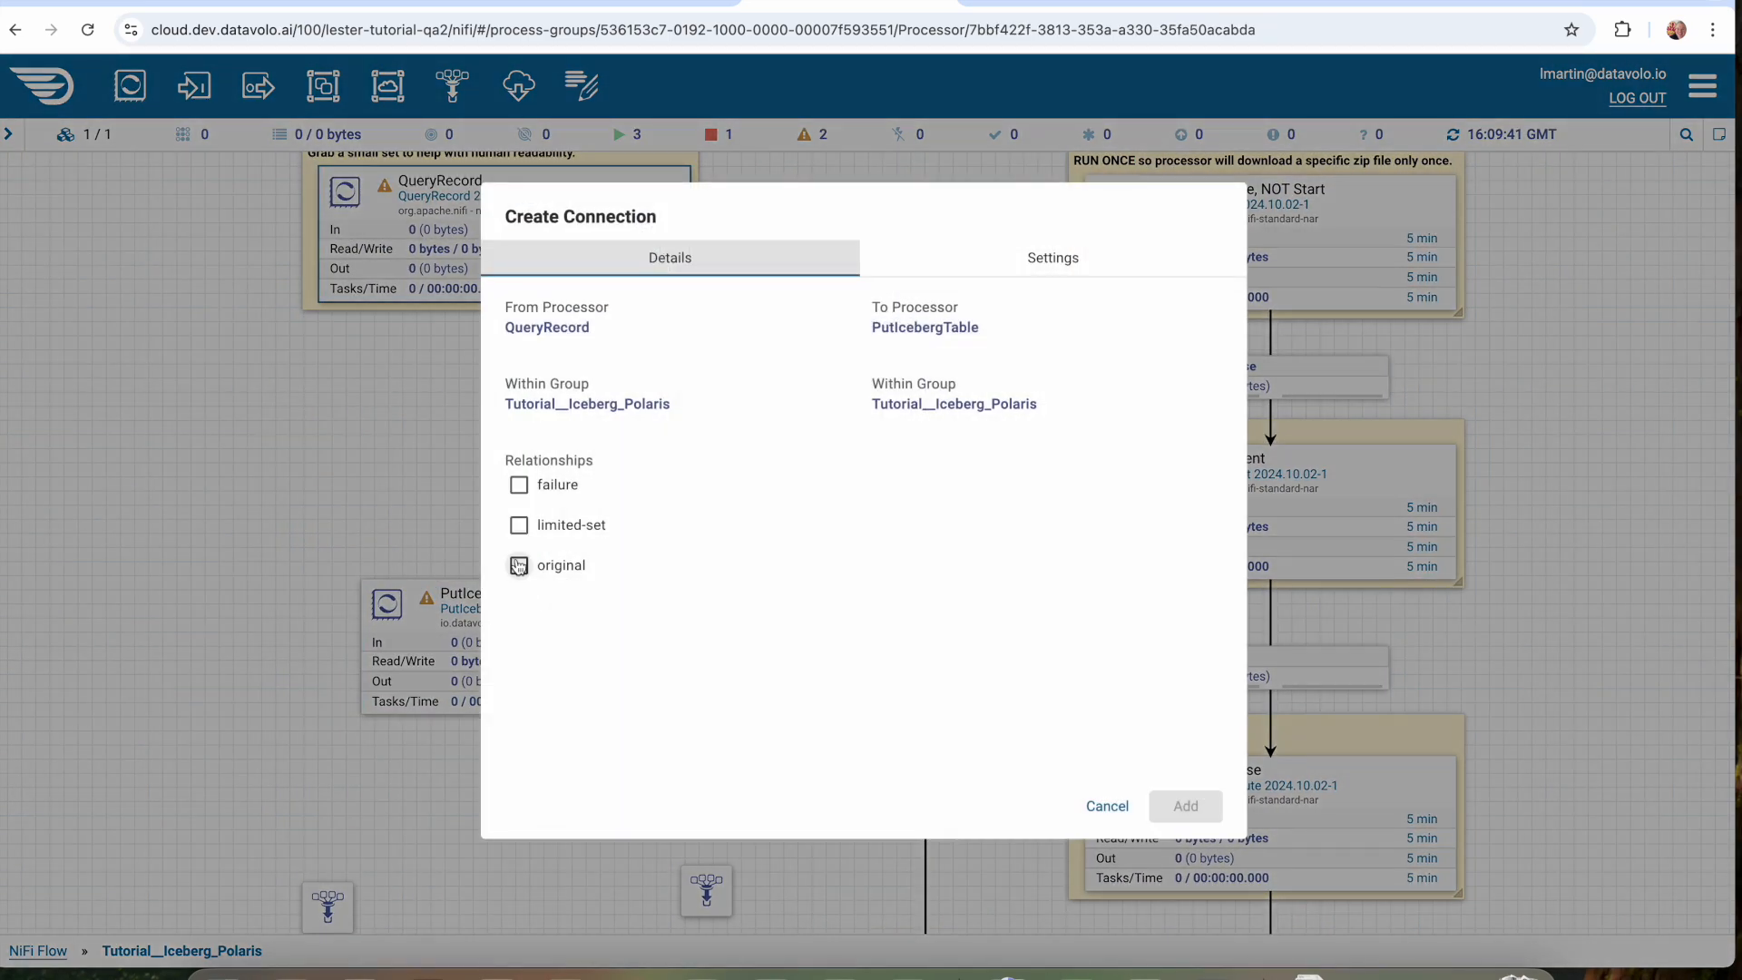
left_click(519, 525)
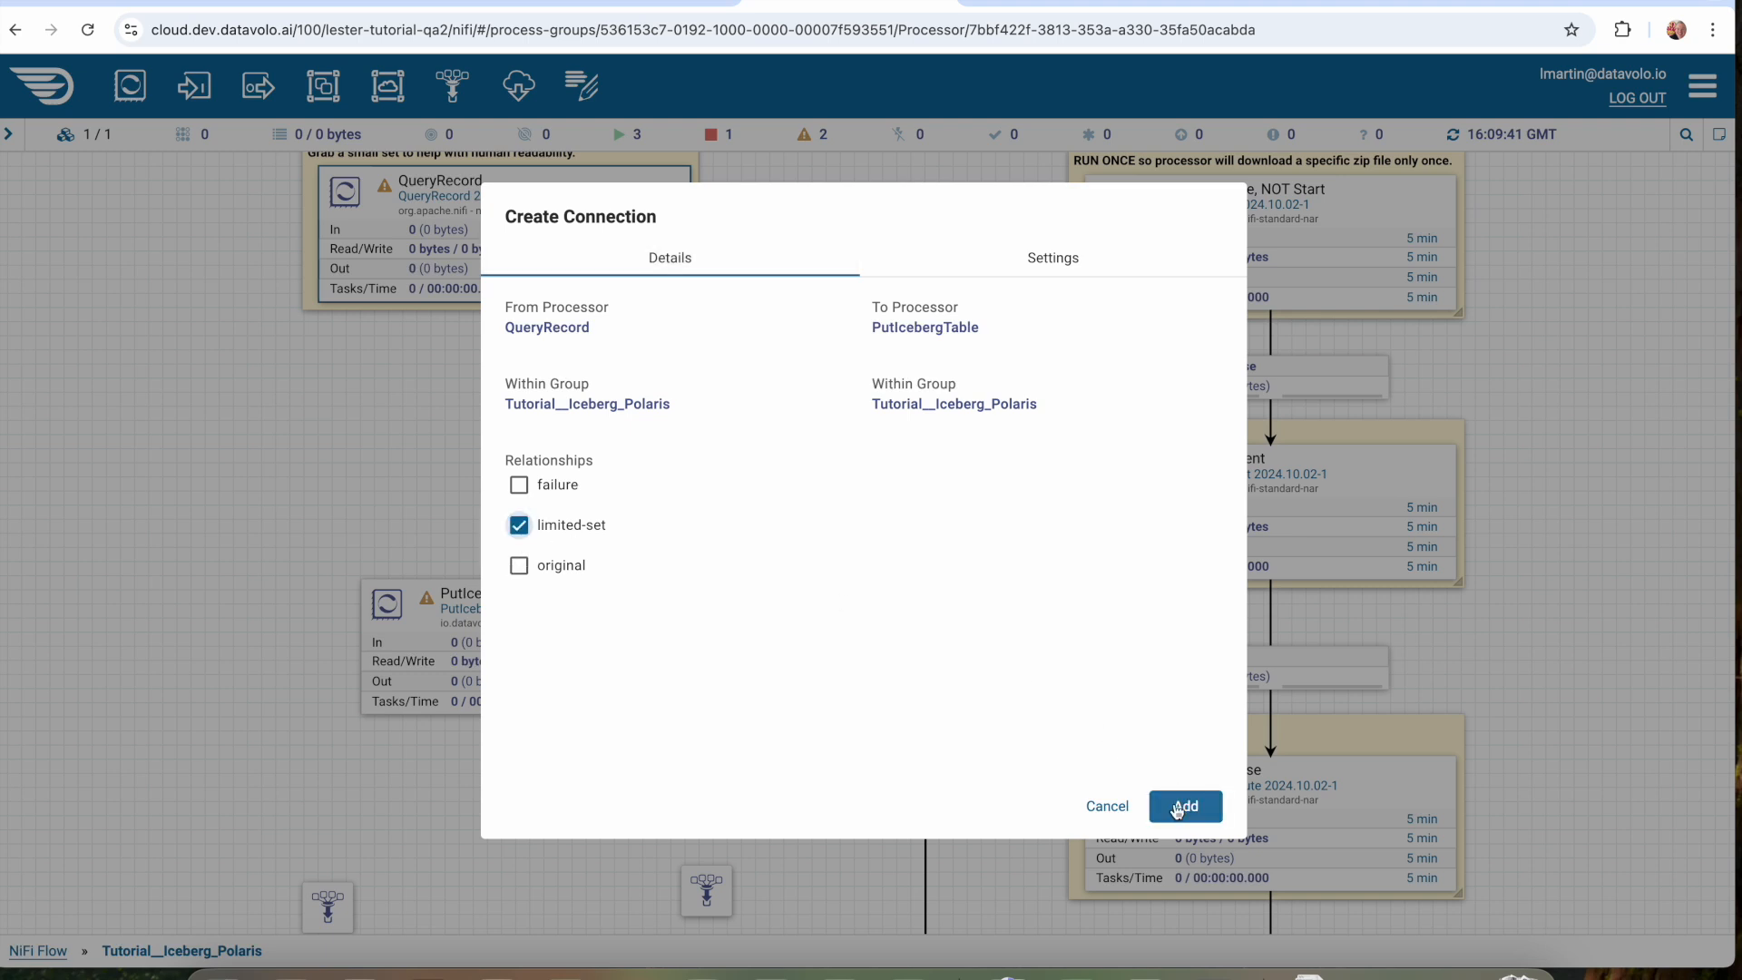
left_click(1180, 808)
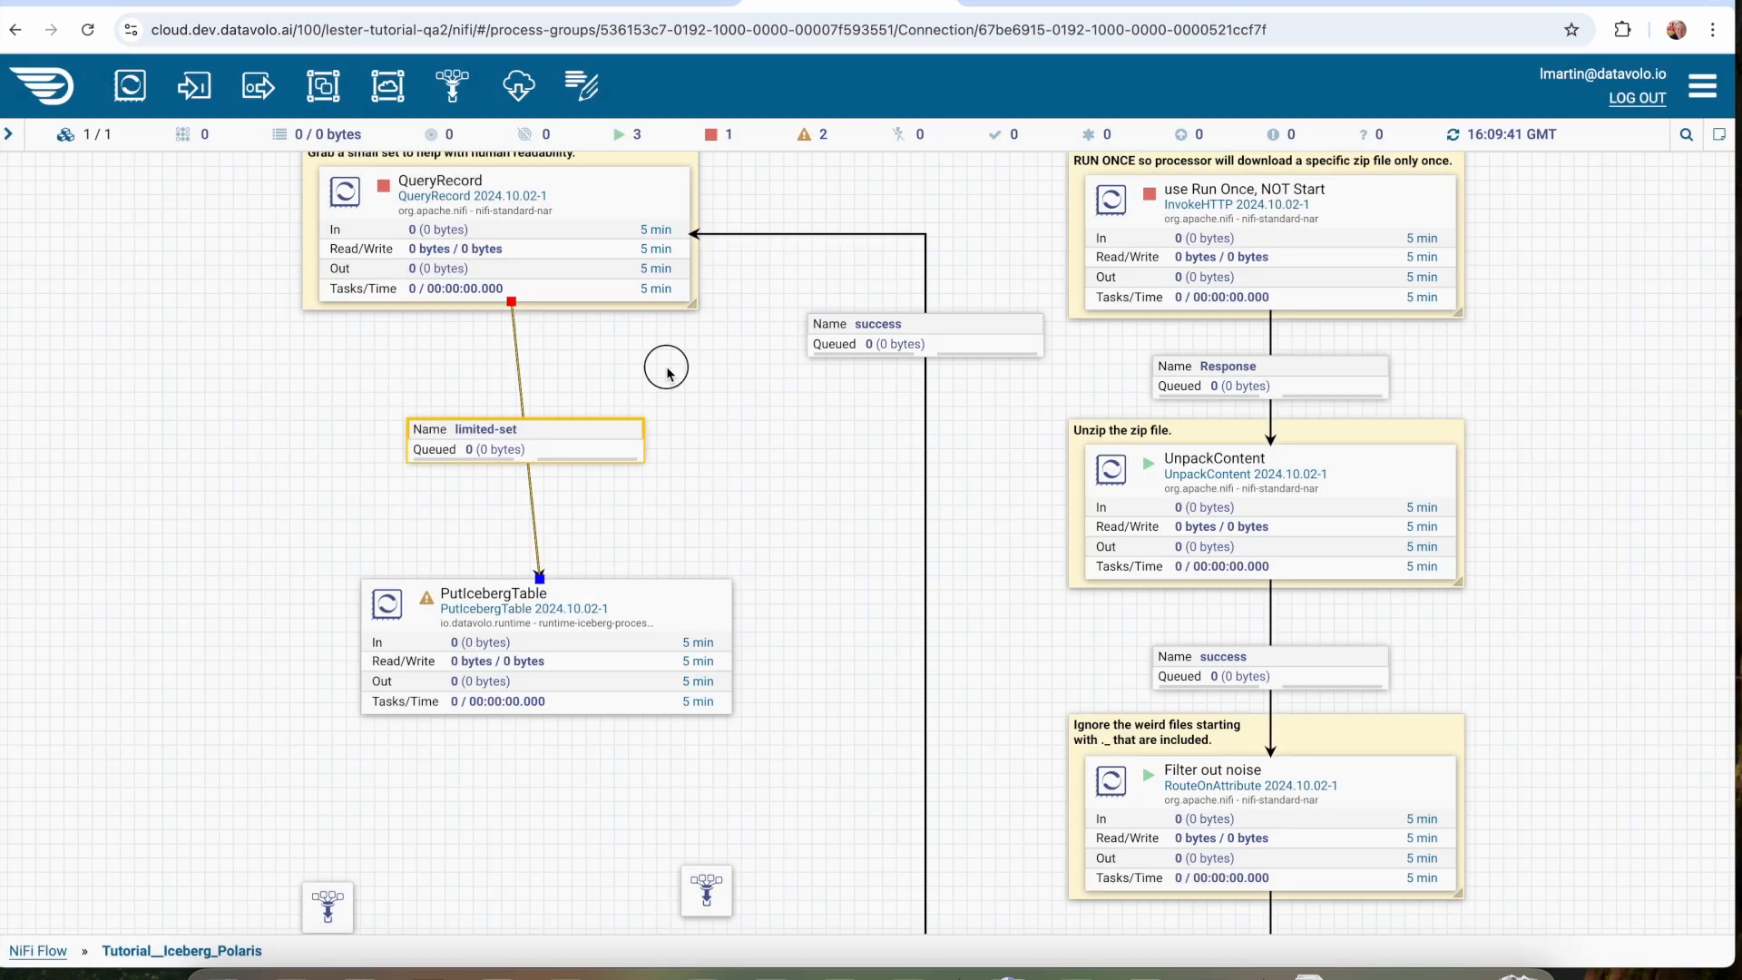
Connect PutIcebergTable to the funnel at its lower left using the success relationship.
left_click_drag(665, 367, 669, 438)
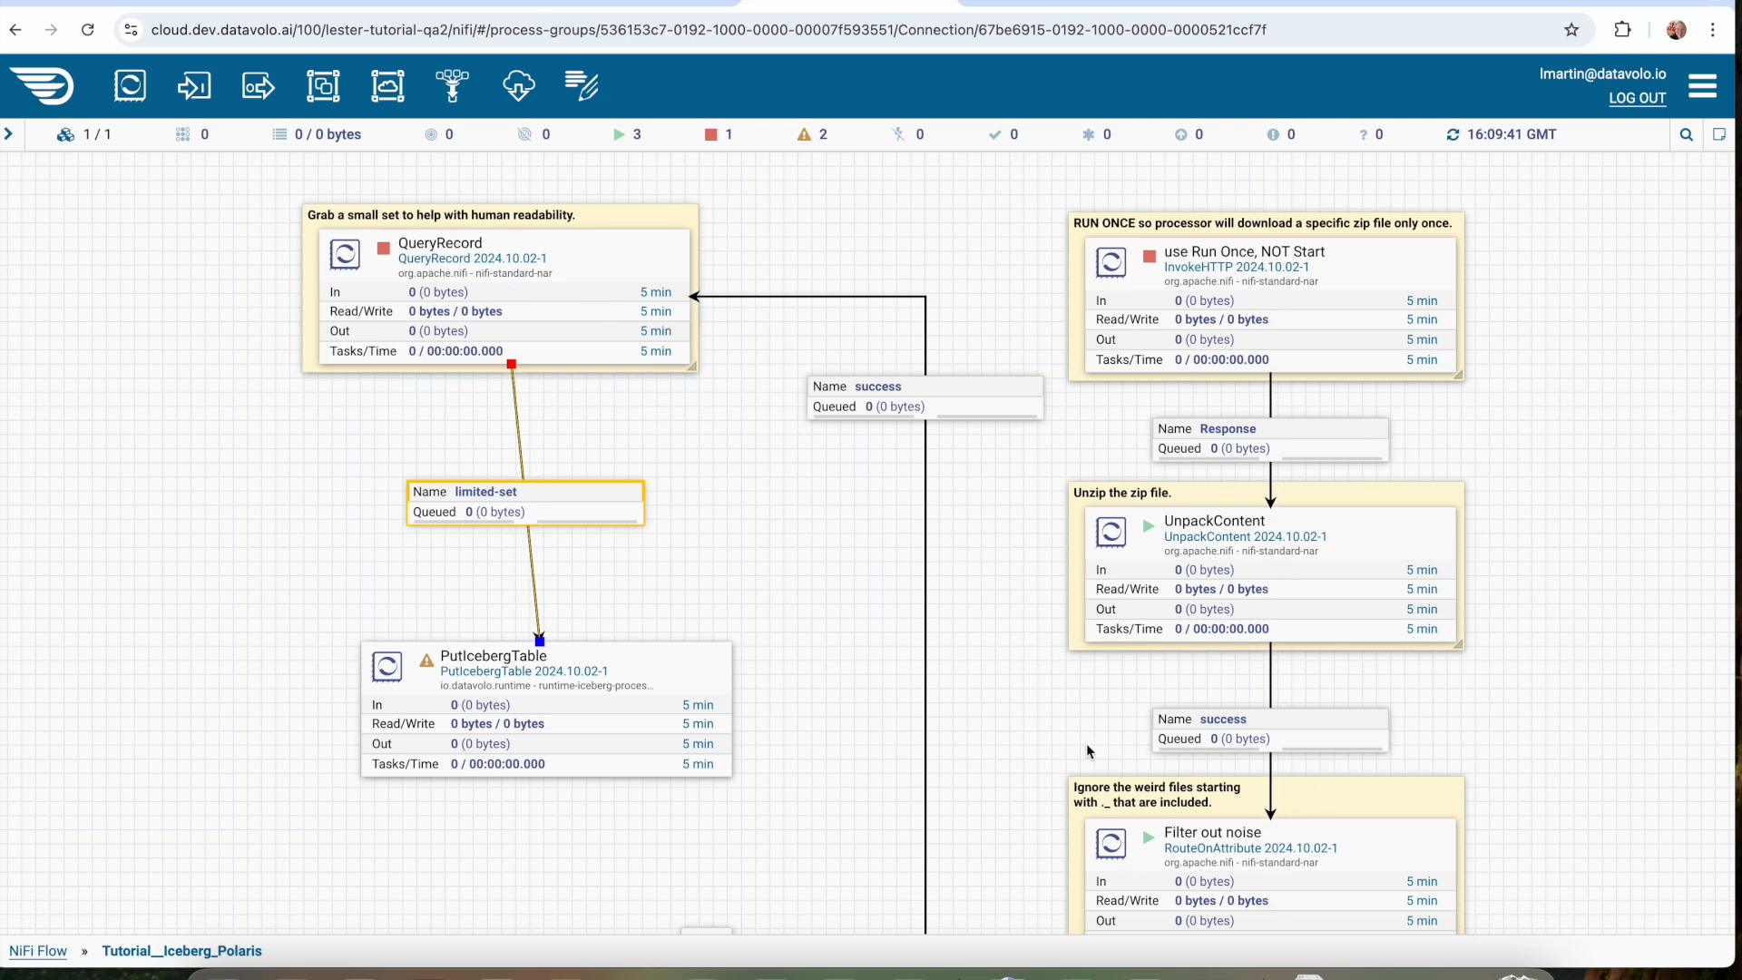
left_click_drag(721, 503, 701, 461)
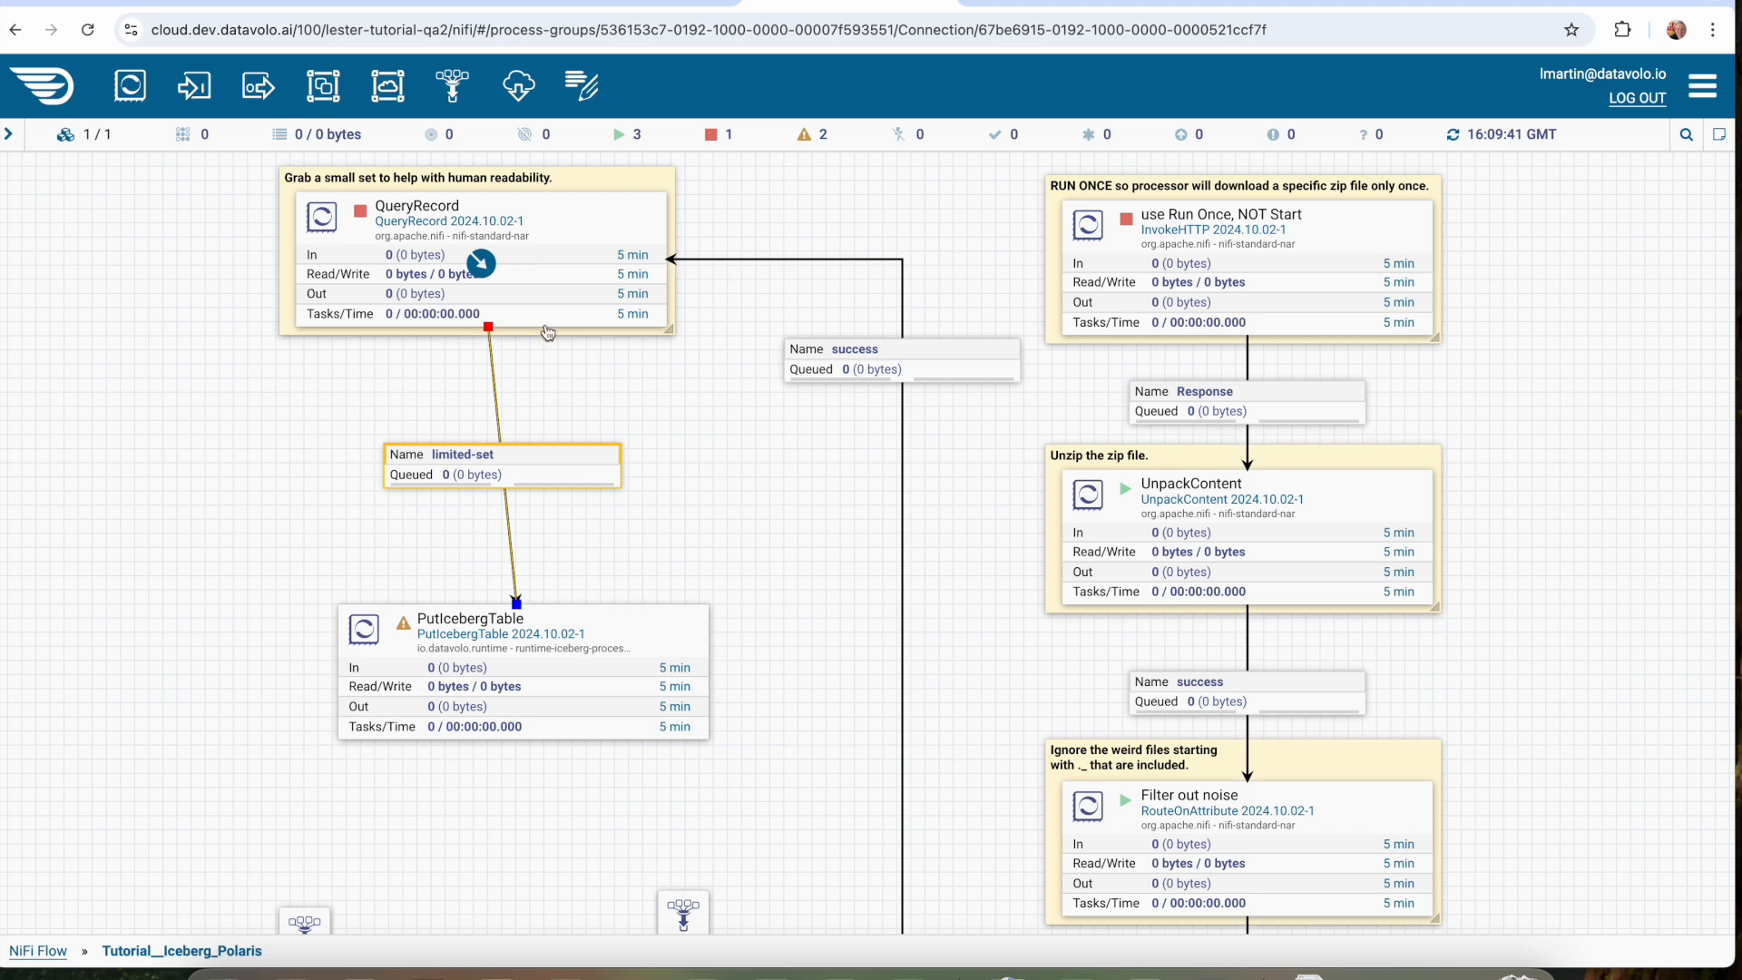
left_click_drag(706, 558, 695, 556)
left_click(606, 633)
left_click_drag(606, 634, 725, 487)
left_click_drag(482, 544, 341, 811)
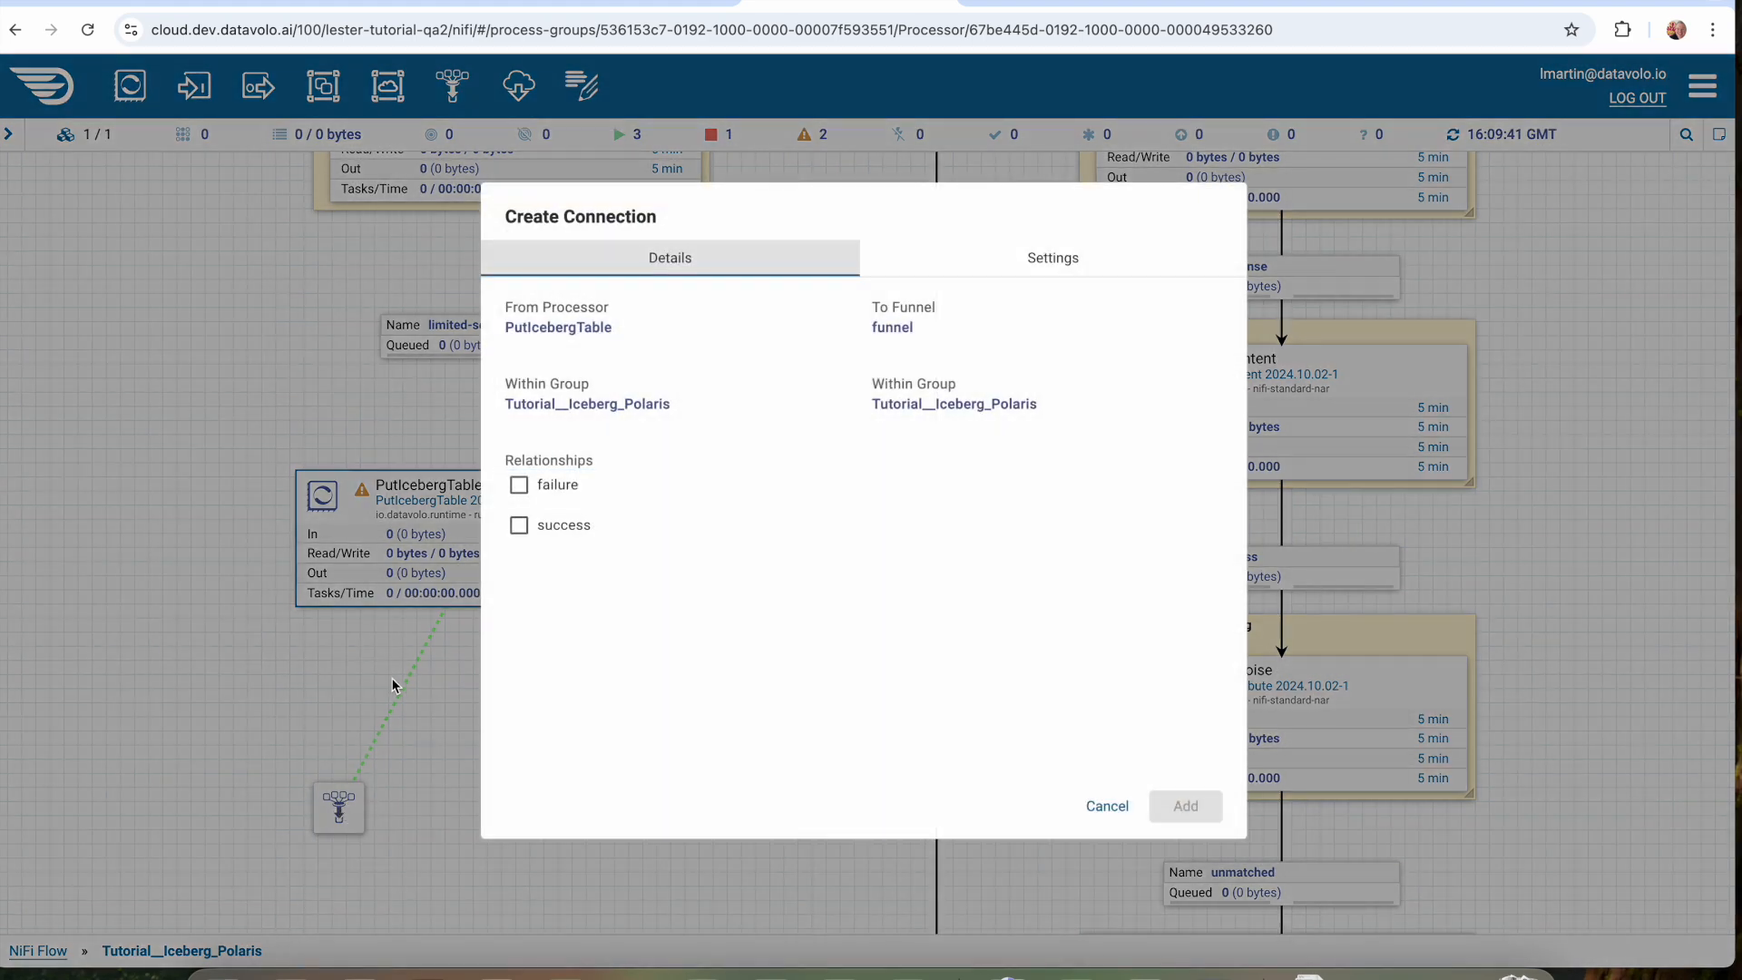
left_click(542, 525)
left_click(1186, 805)
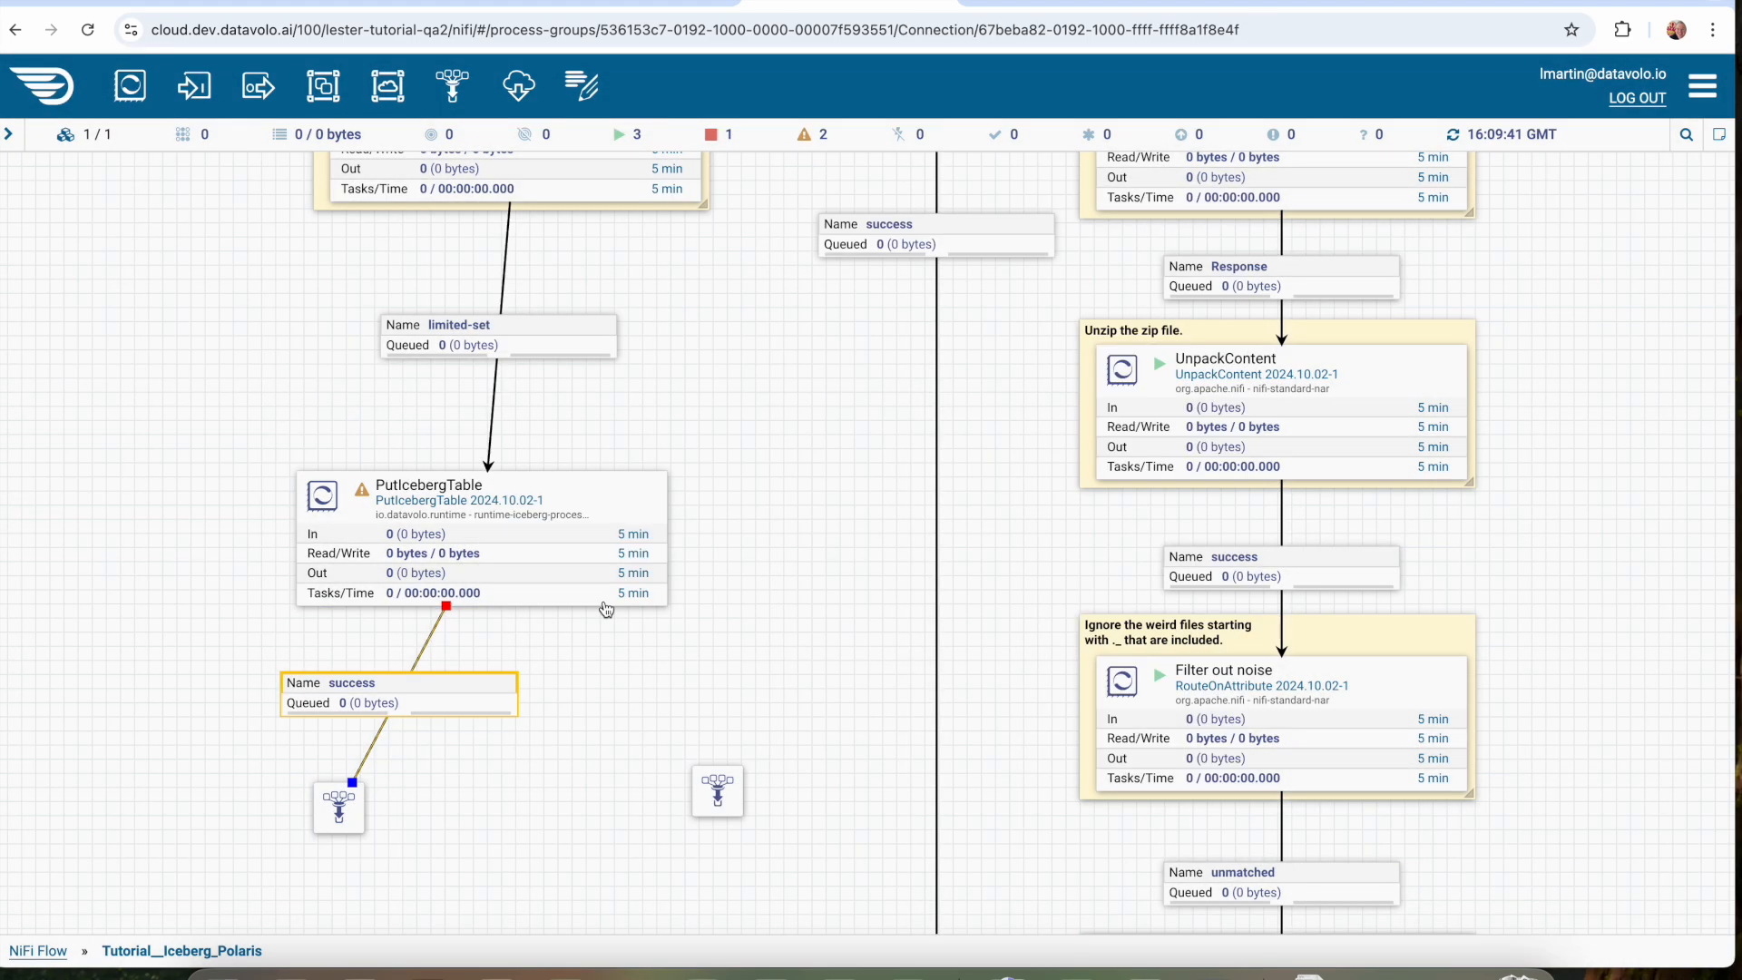
Connect PutIcebergTable to the funnel at its lower right using the failure relationship.
left_click_drag(487, 547, 714, 782)
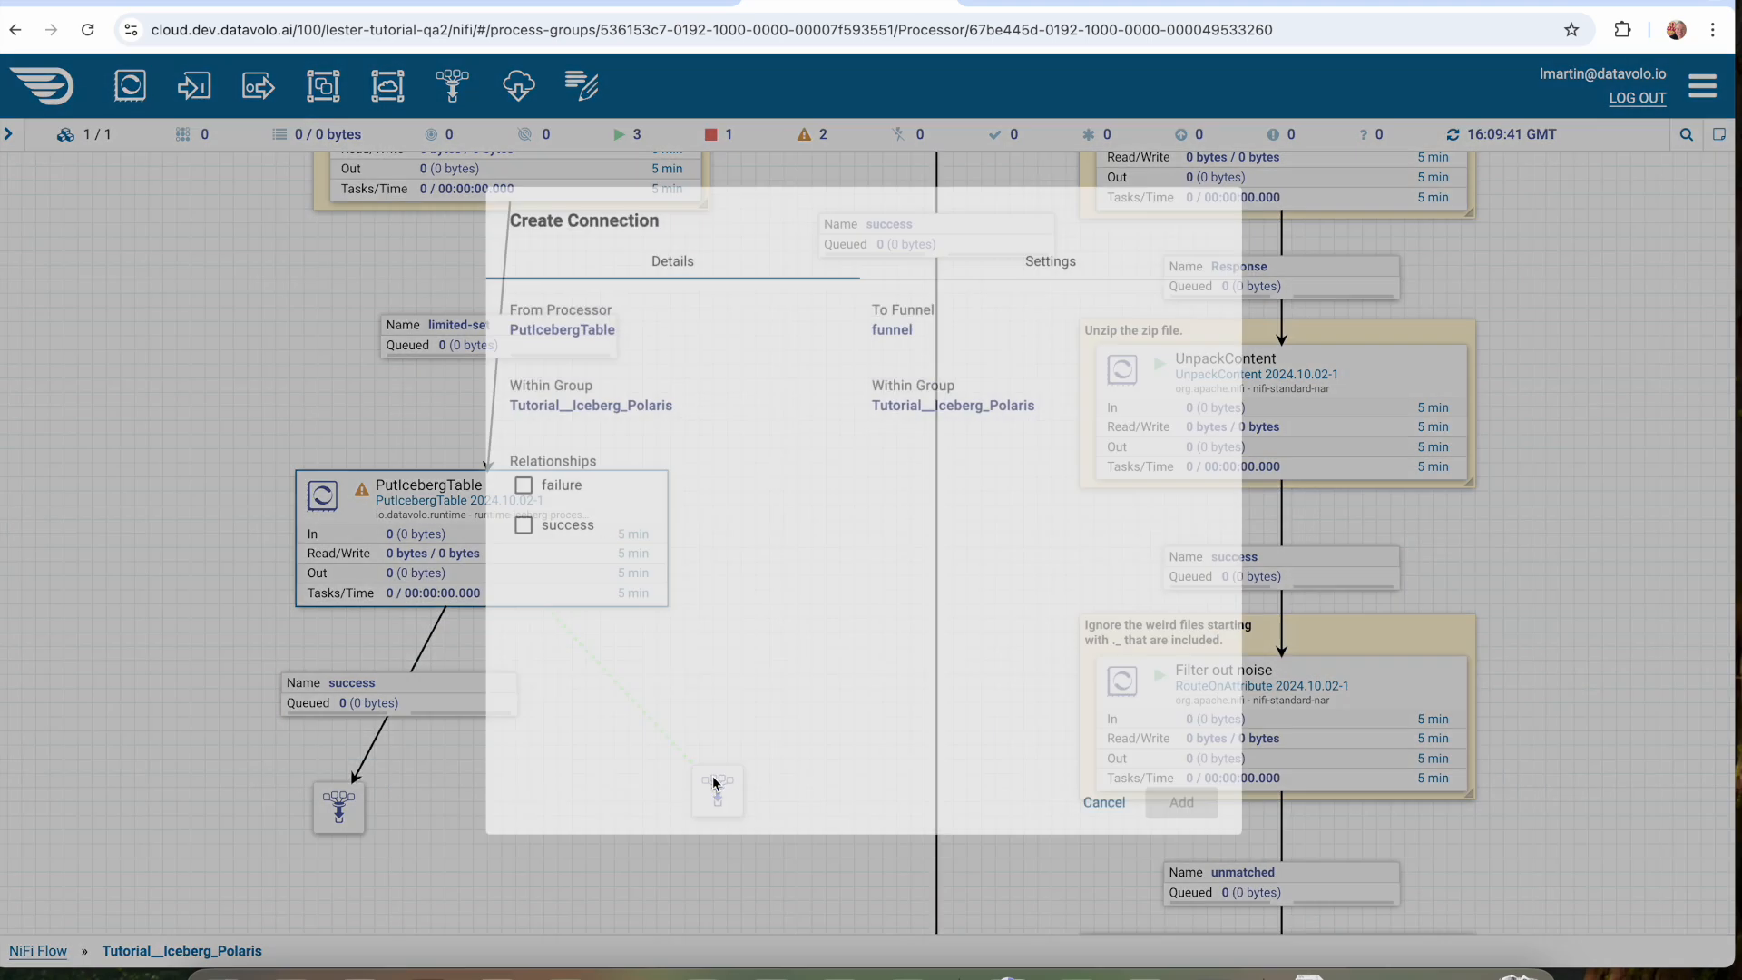
left_click(520, 485)
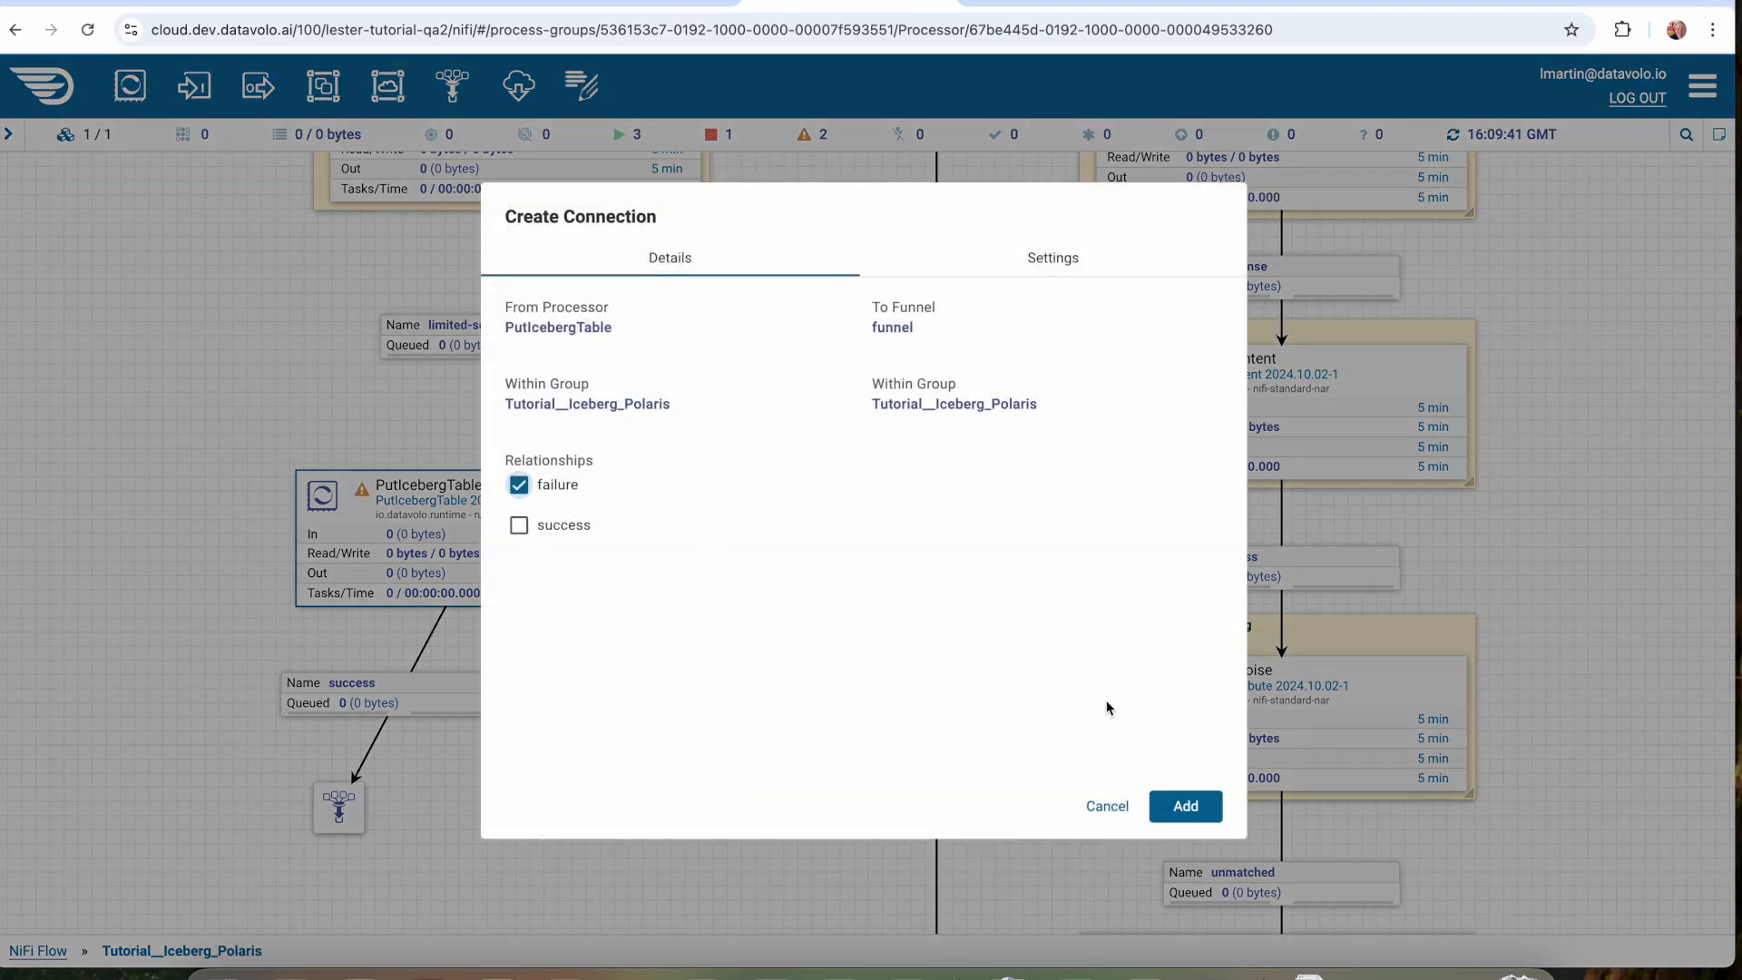
left_click(1186, 806)
left_click(353, 830)
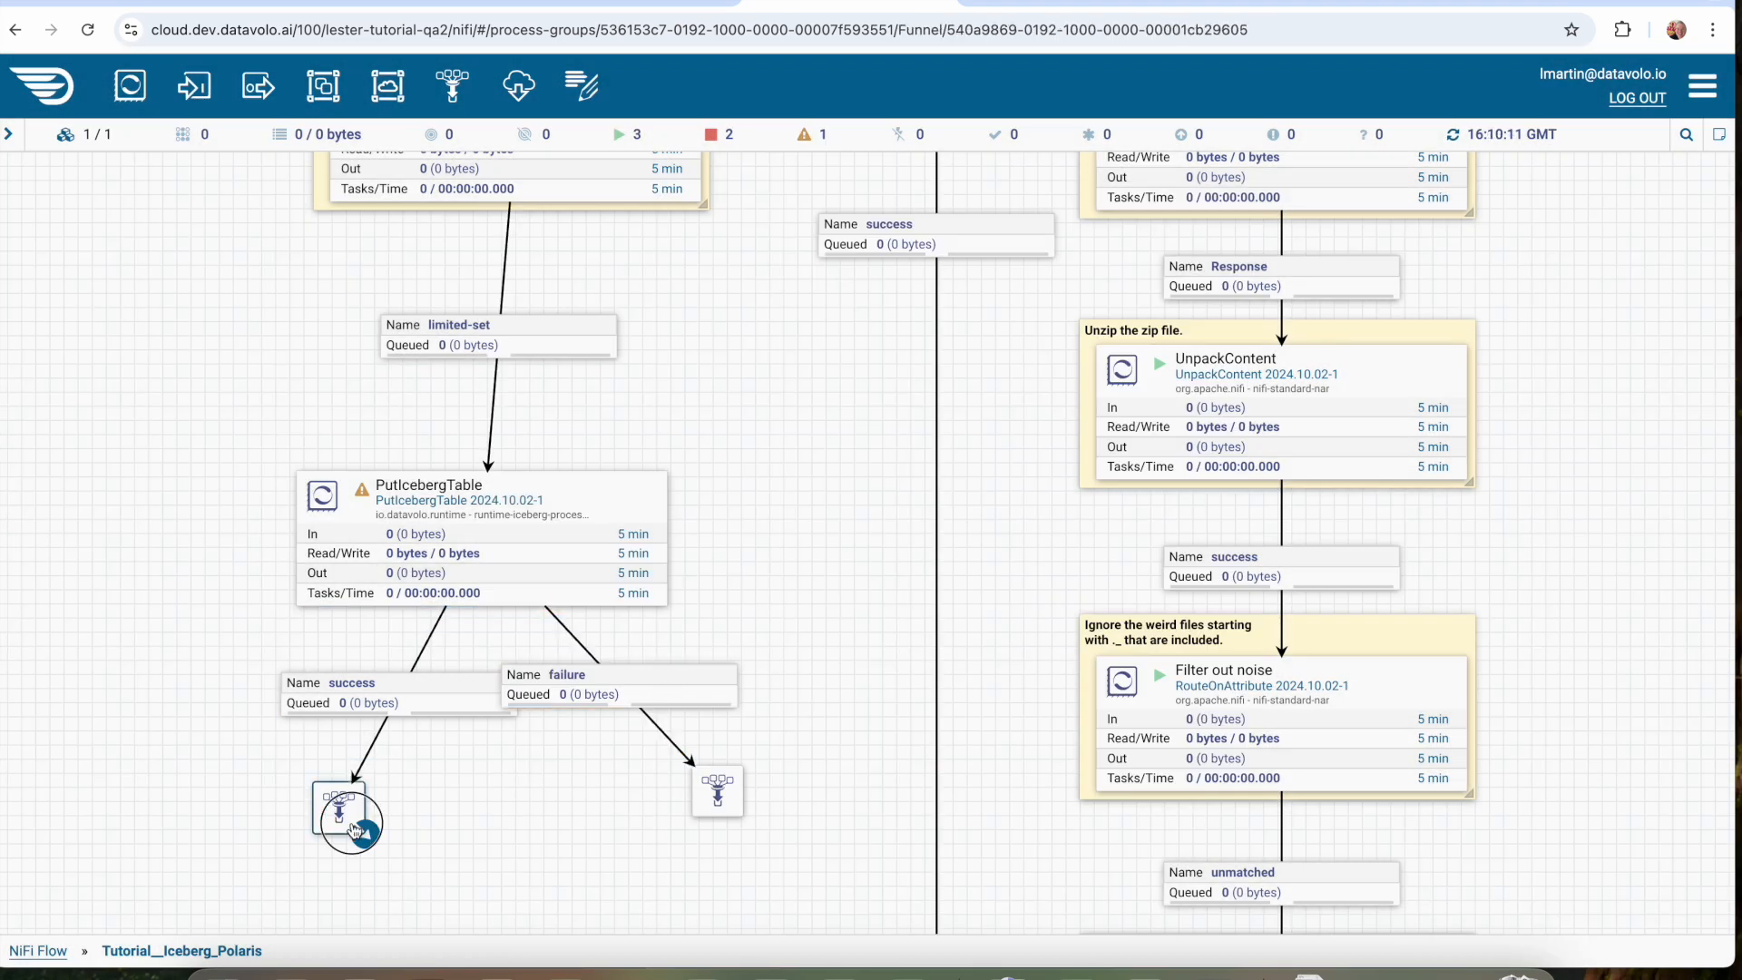
Run the "use Run Once, NOT Start" InvokeHTTP processor a single time and refresh the canvas.
left_click_drag(790, 526, 802, 657)
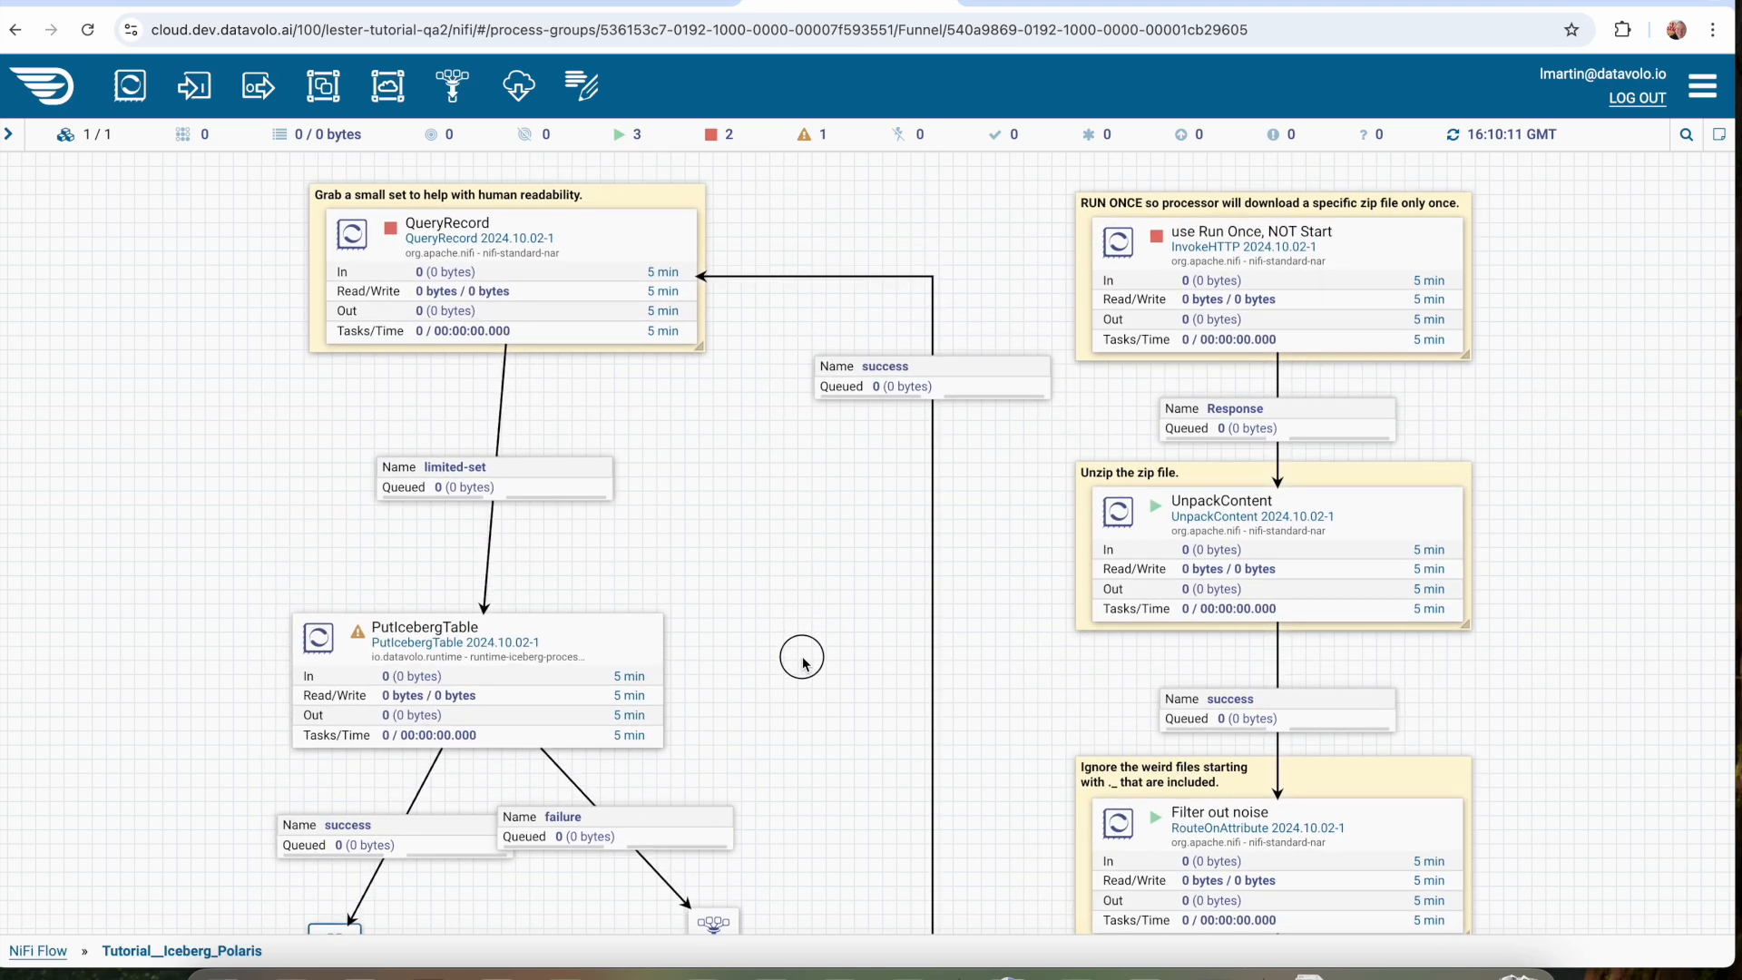
left_click(1364, 263)
right_click(1364, 263)
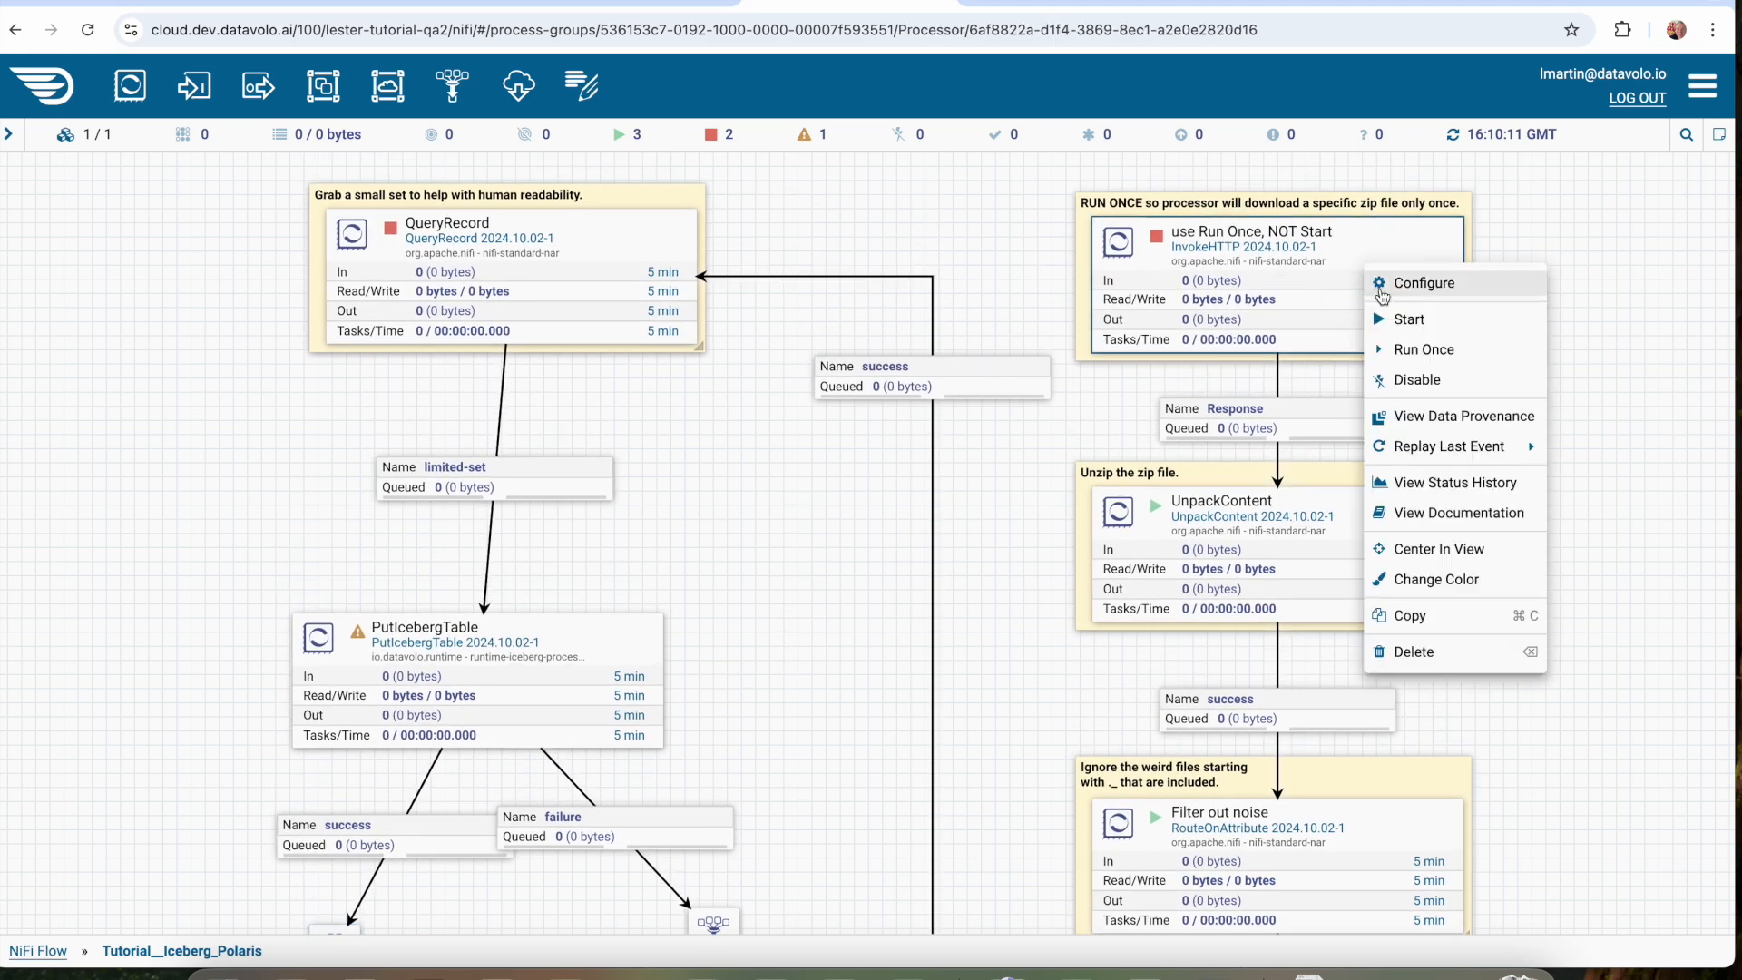
left_click(1407, 353)
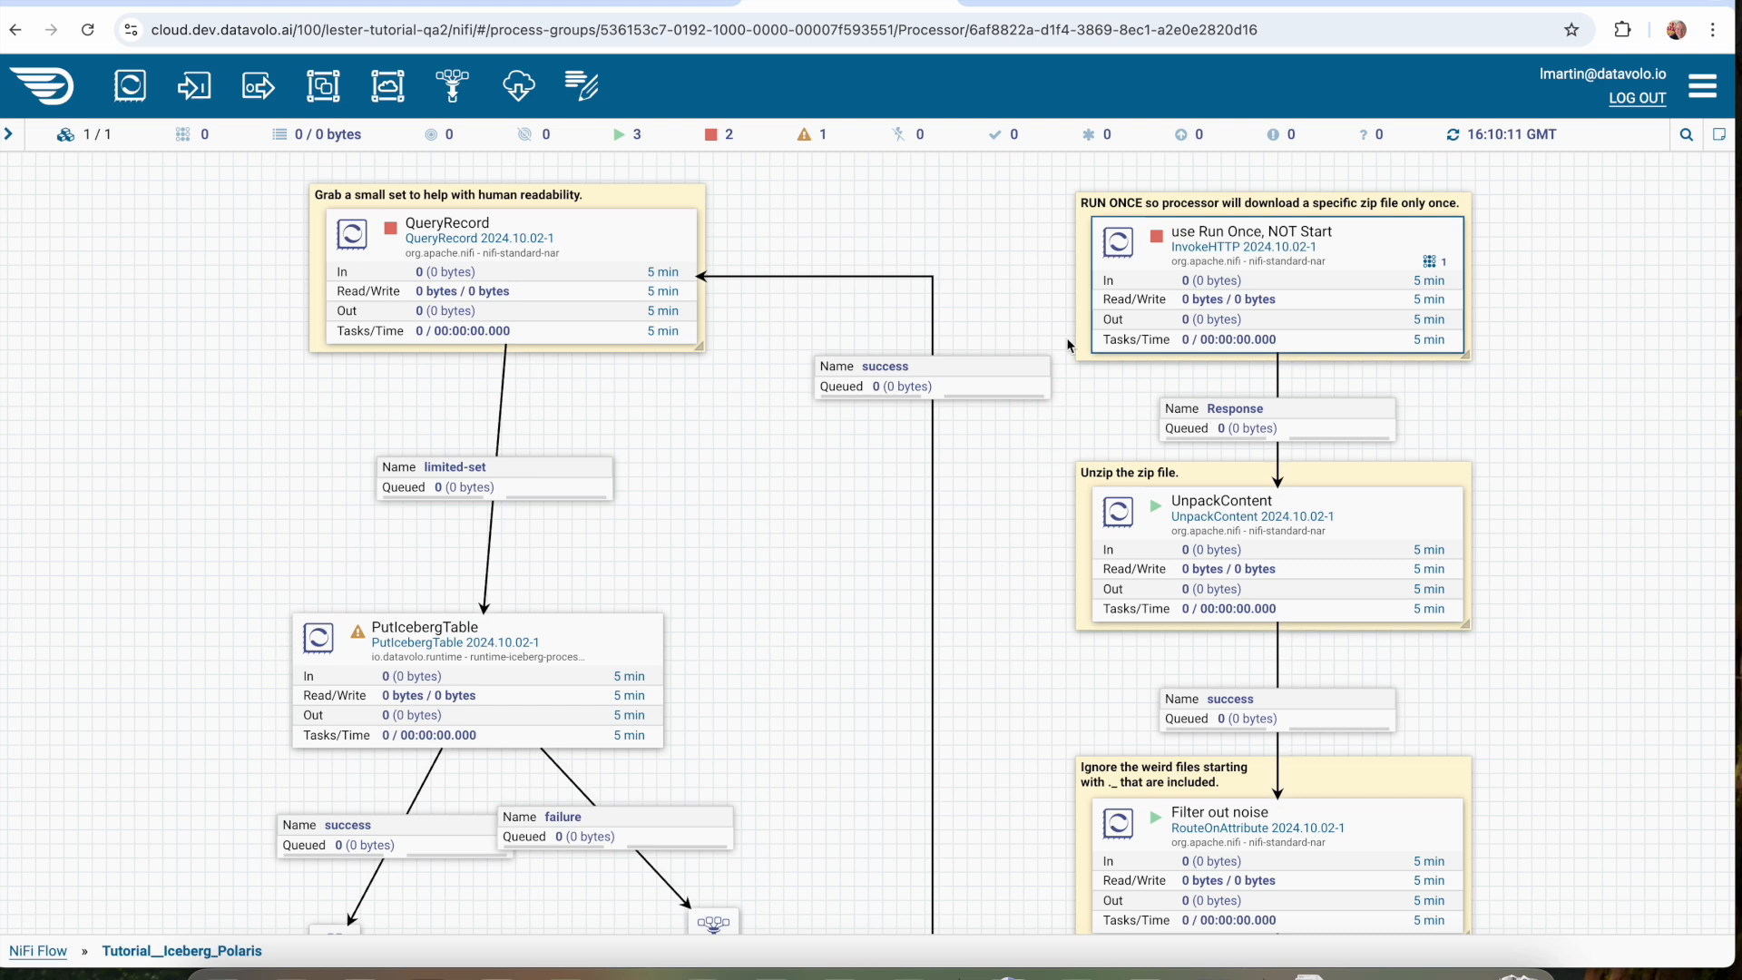
right_click(737, 545)
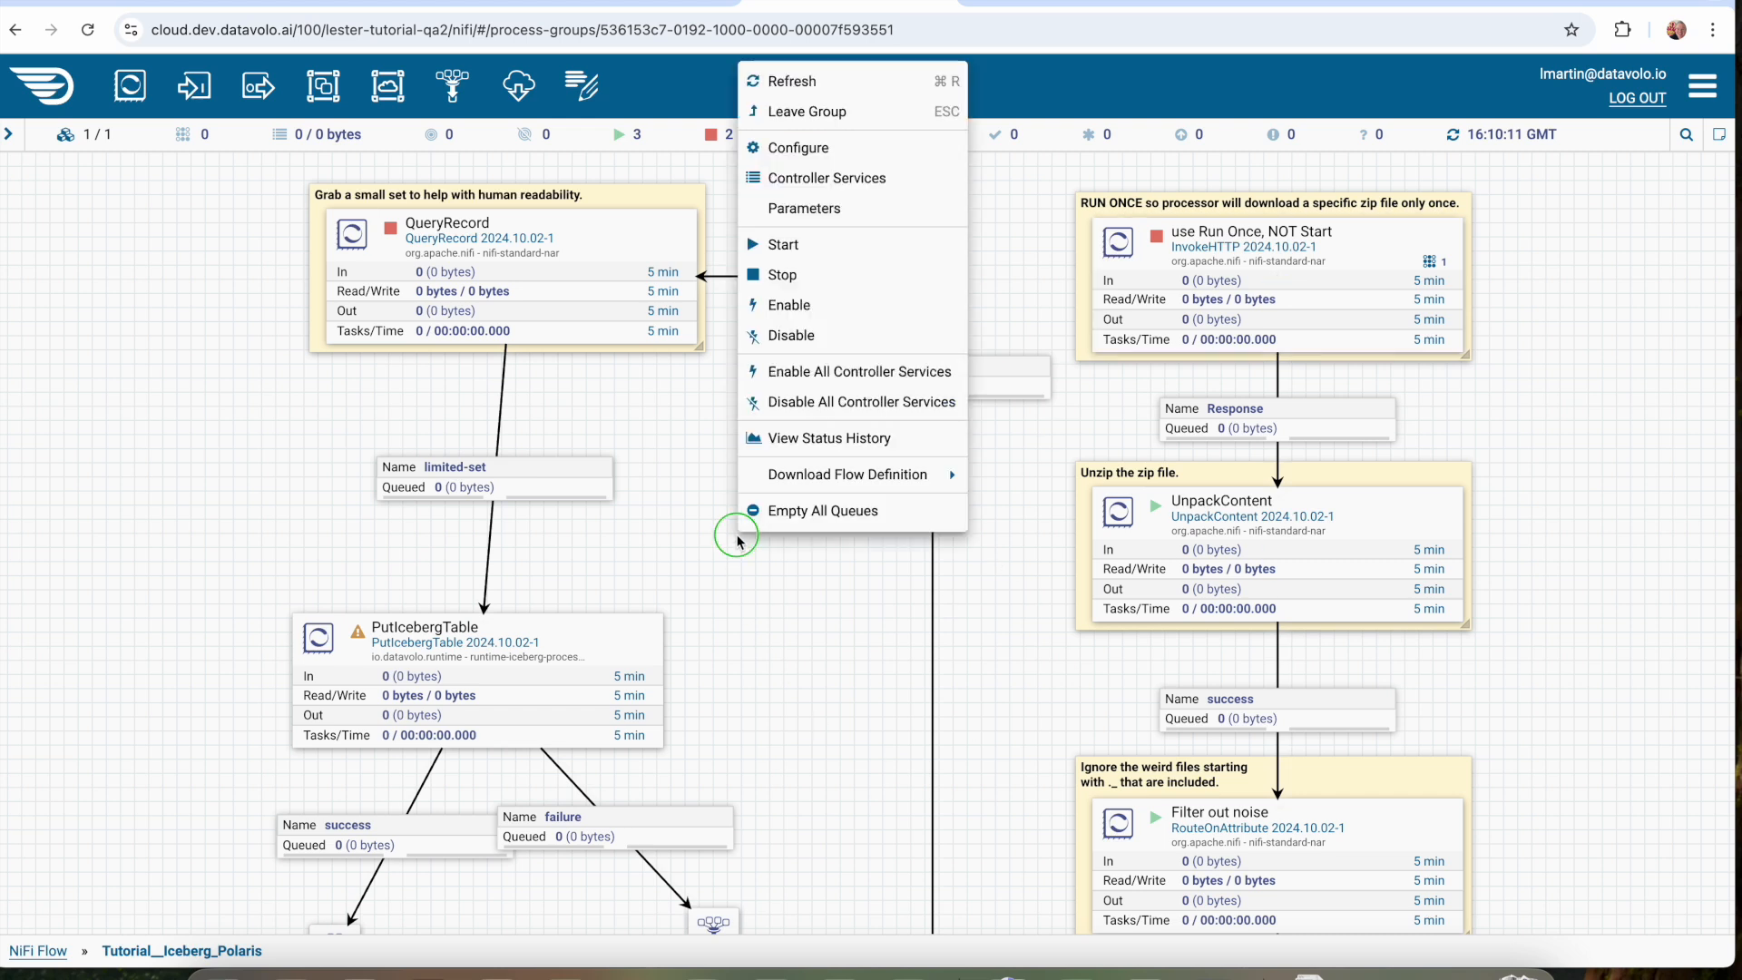
left_click(800, 84)
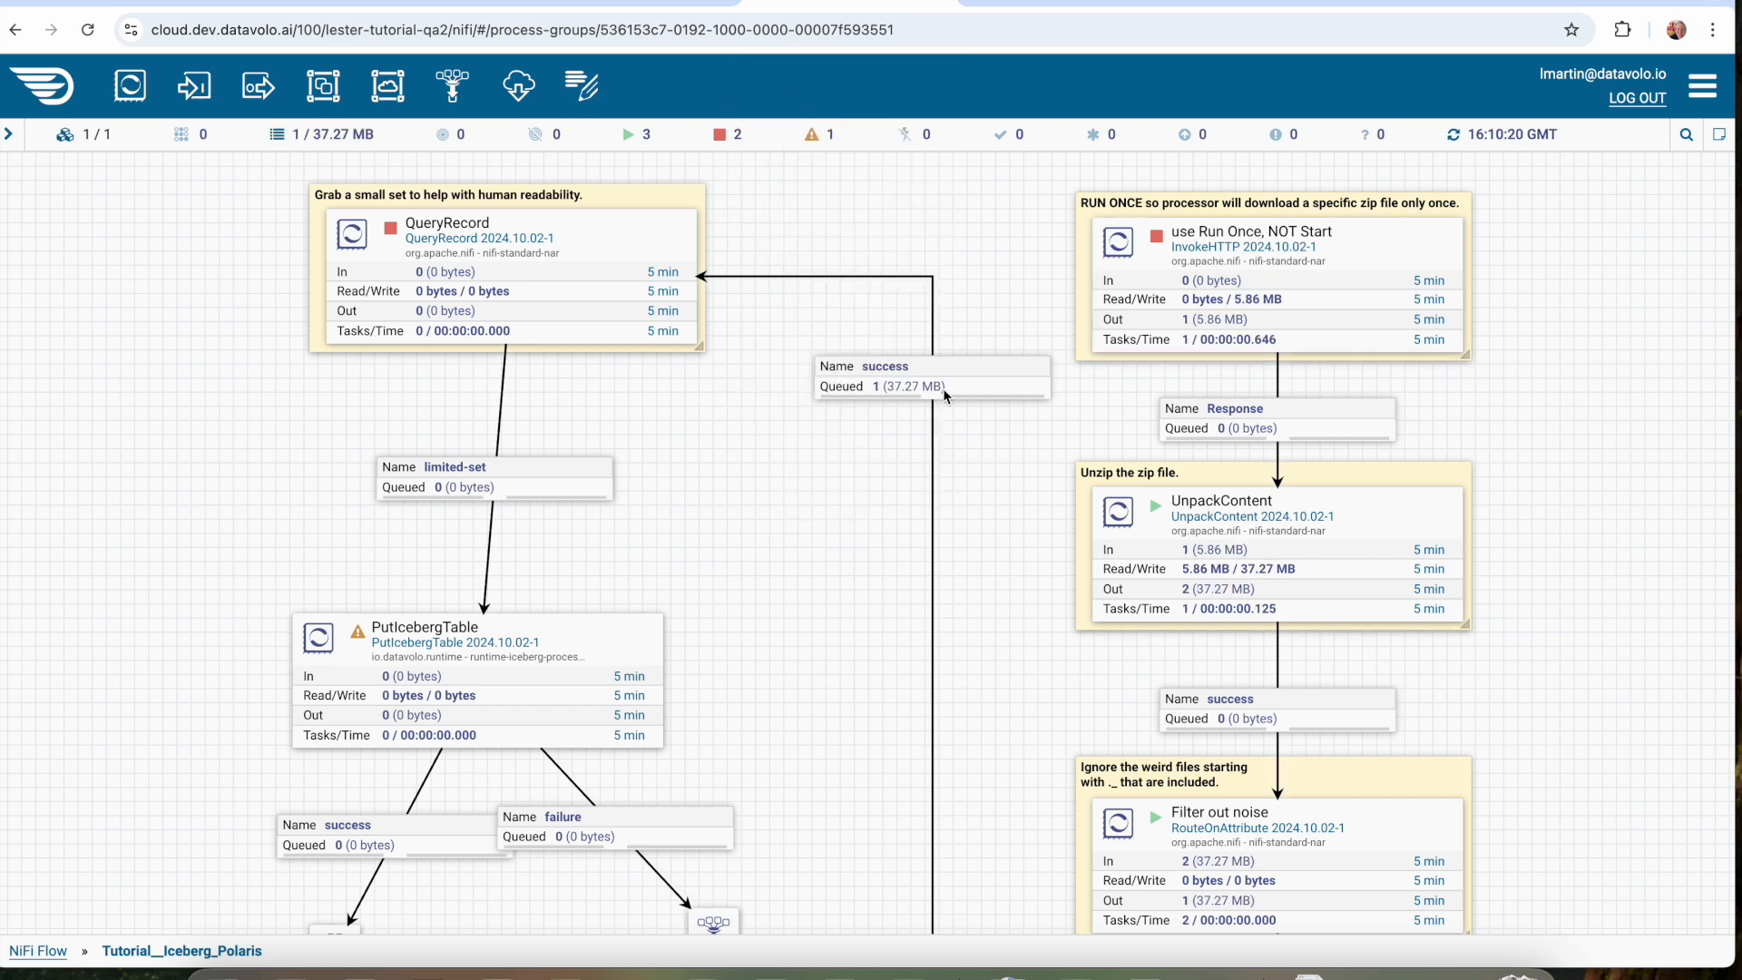
Start the QueryRecord processor and refresh the canvas statistics.
right_click(661, 263)
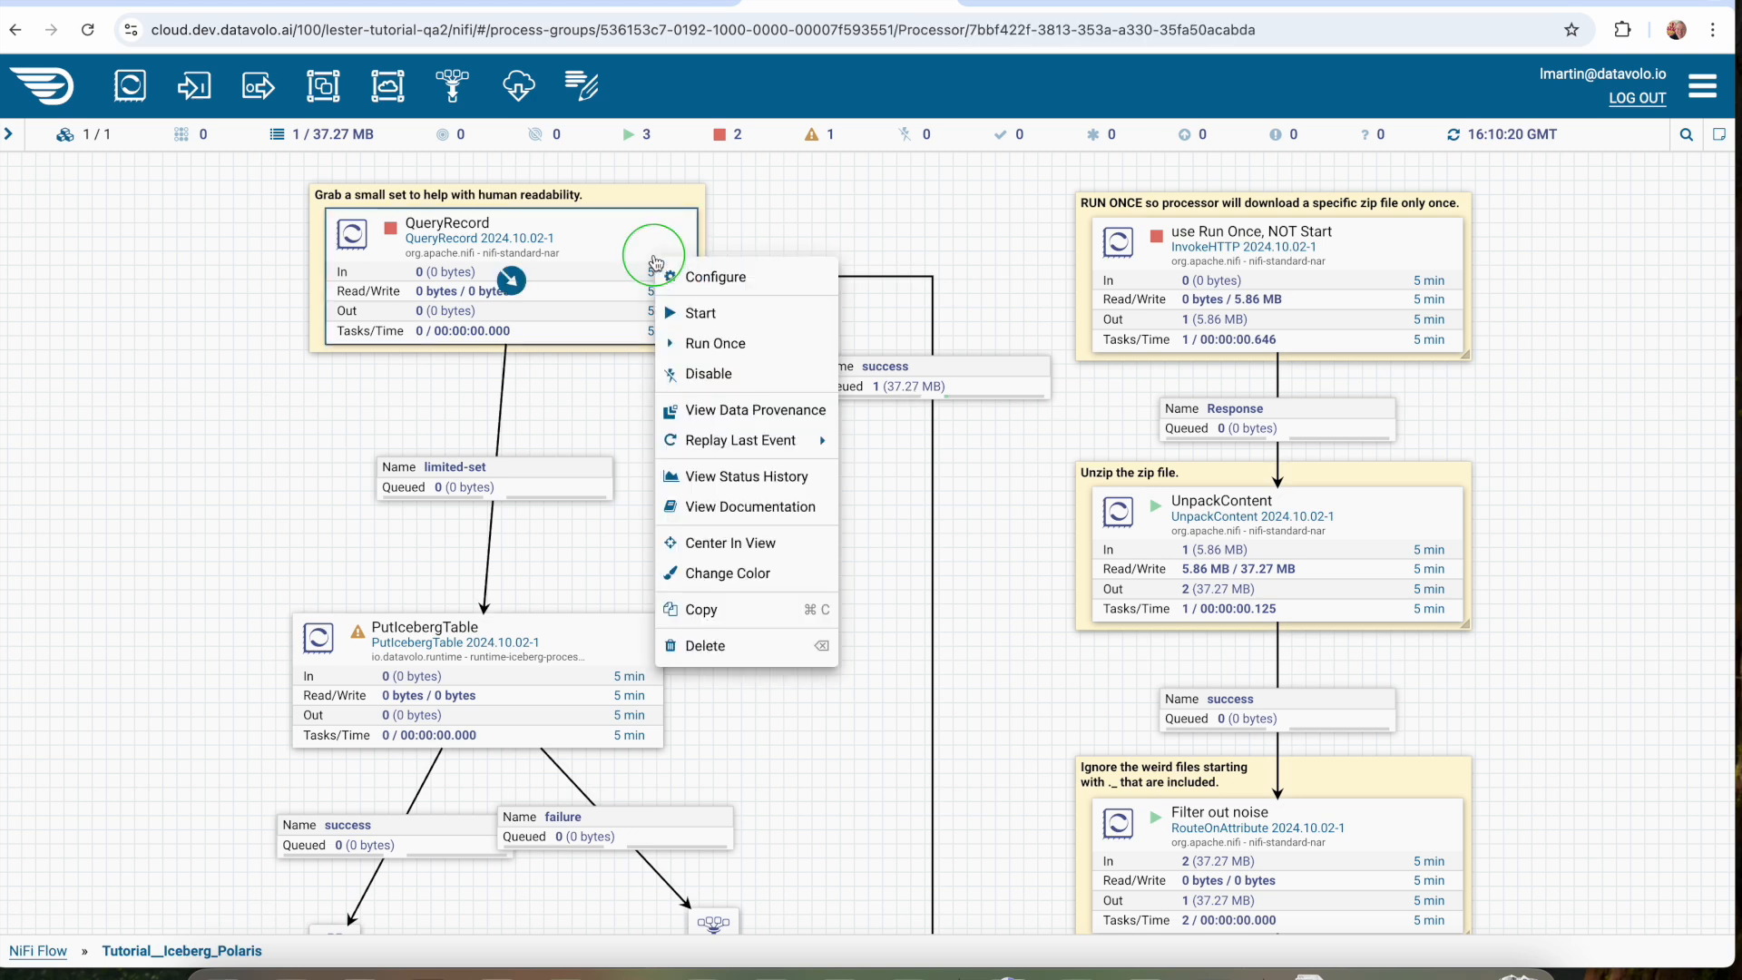
left_click(697, 316)
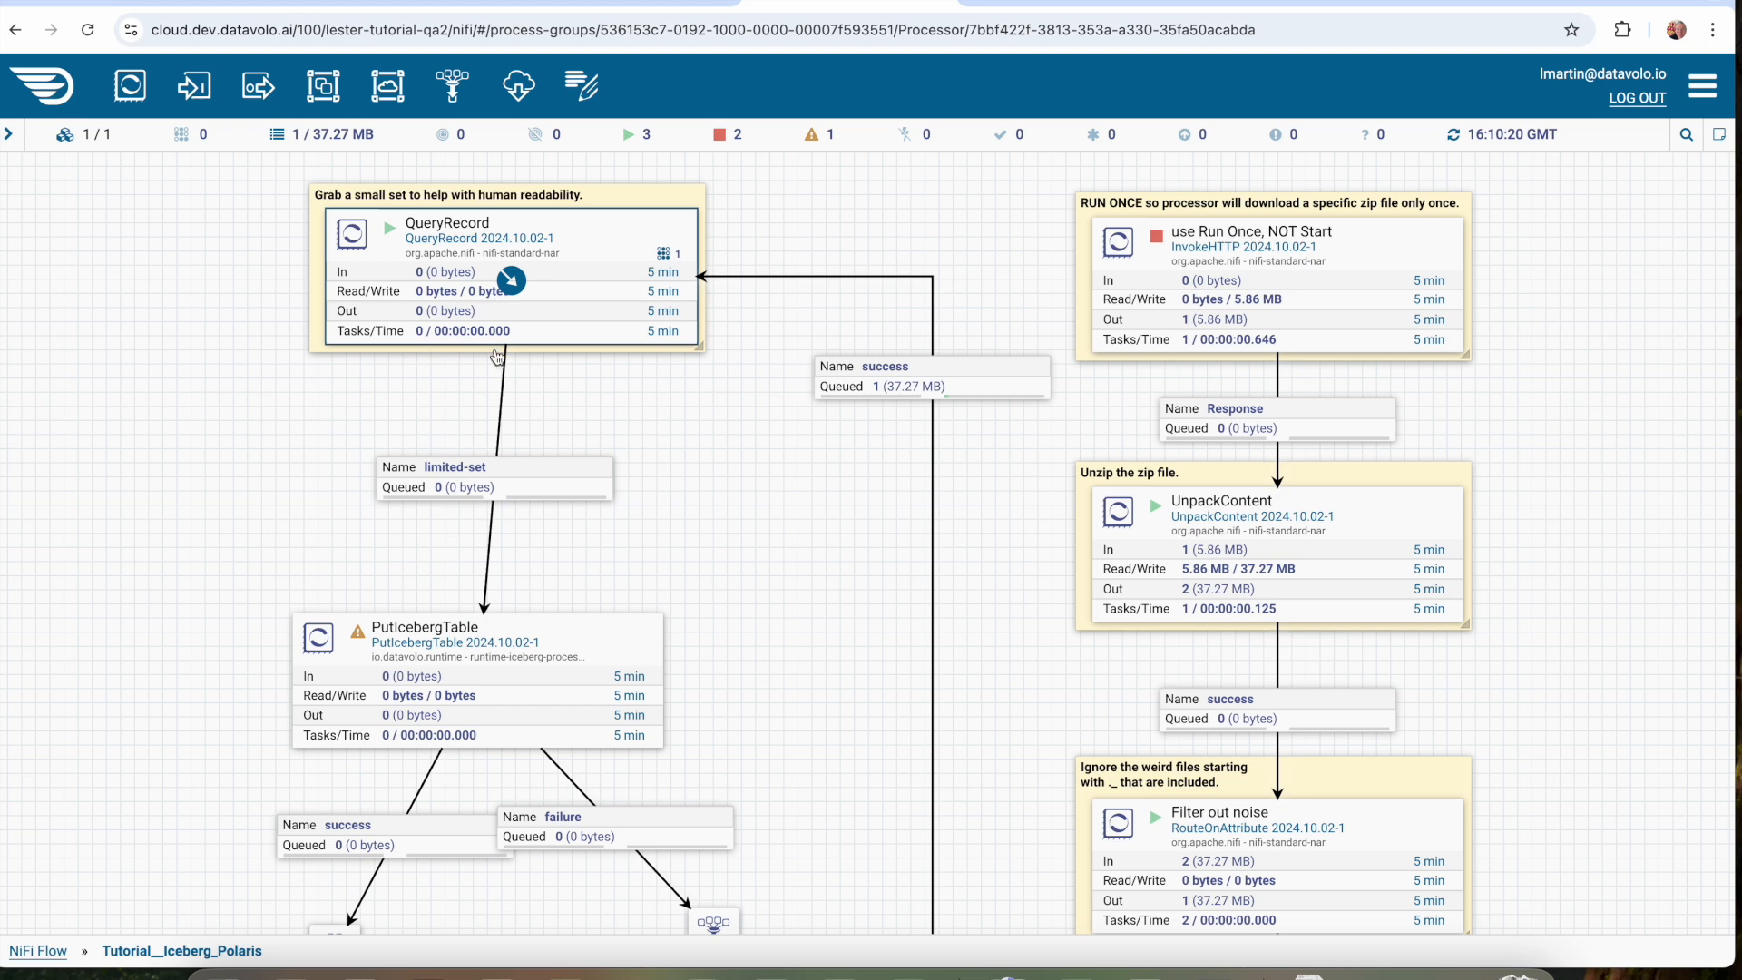
right_click(683, 445)
left_click(720, 455)
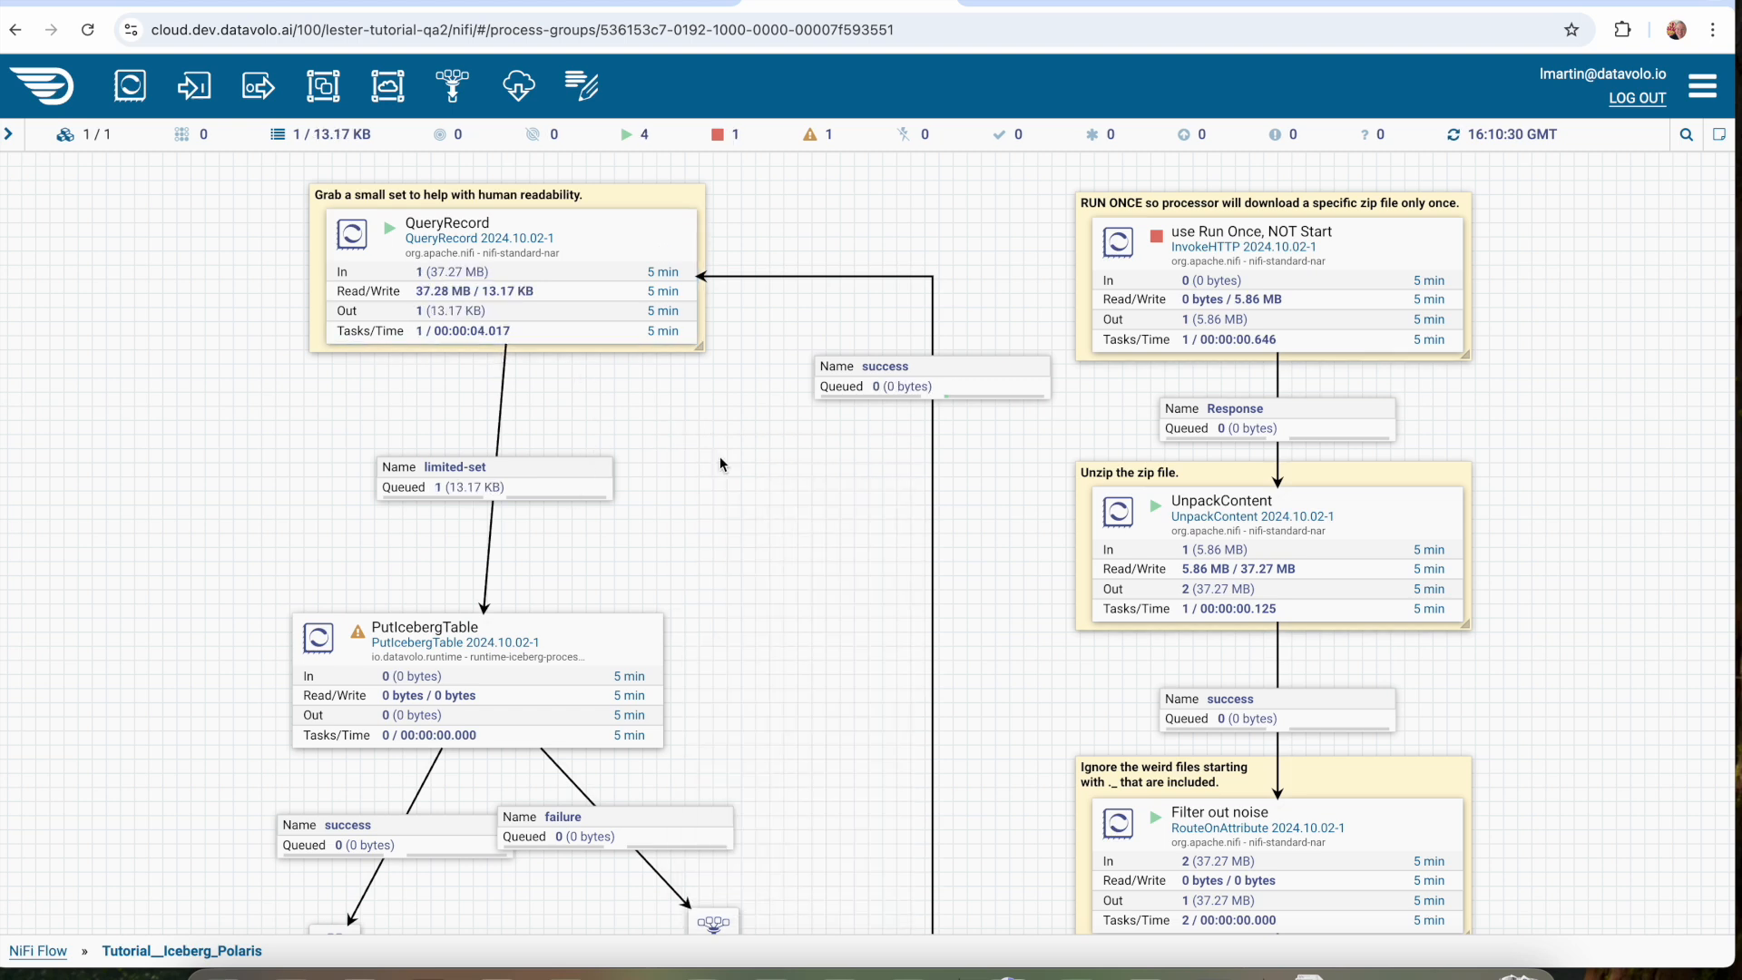
List the limited-set connection's queue and open the content of its queued FlowFile.
right_click(541, 491)
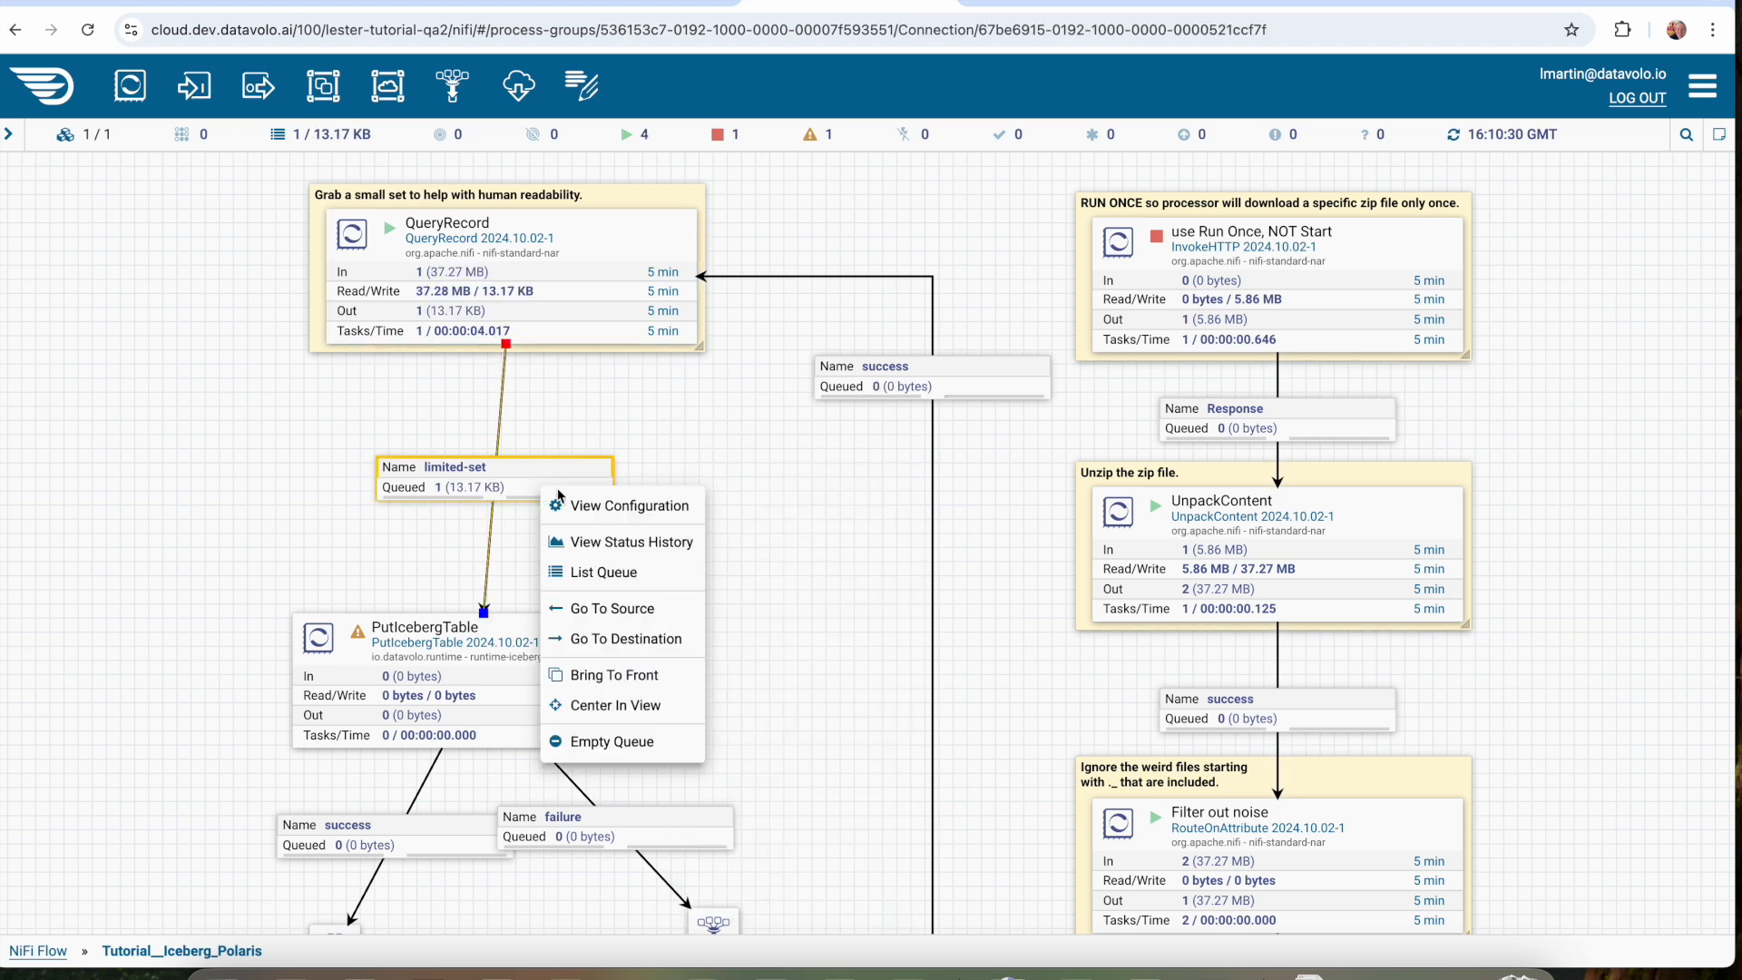
left_click(600, 573)
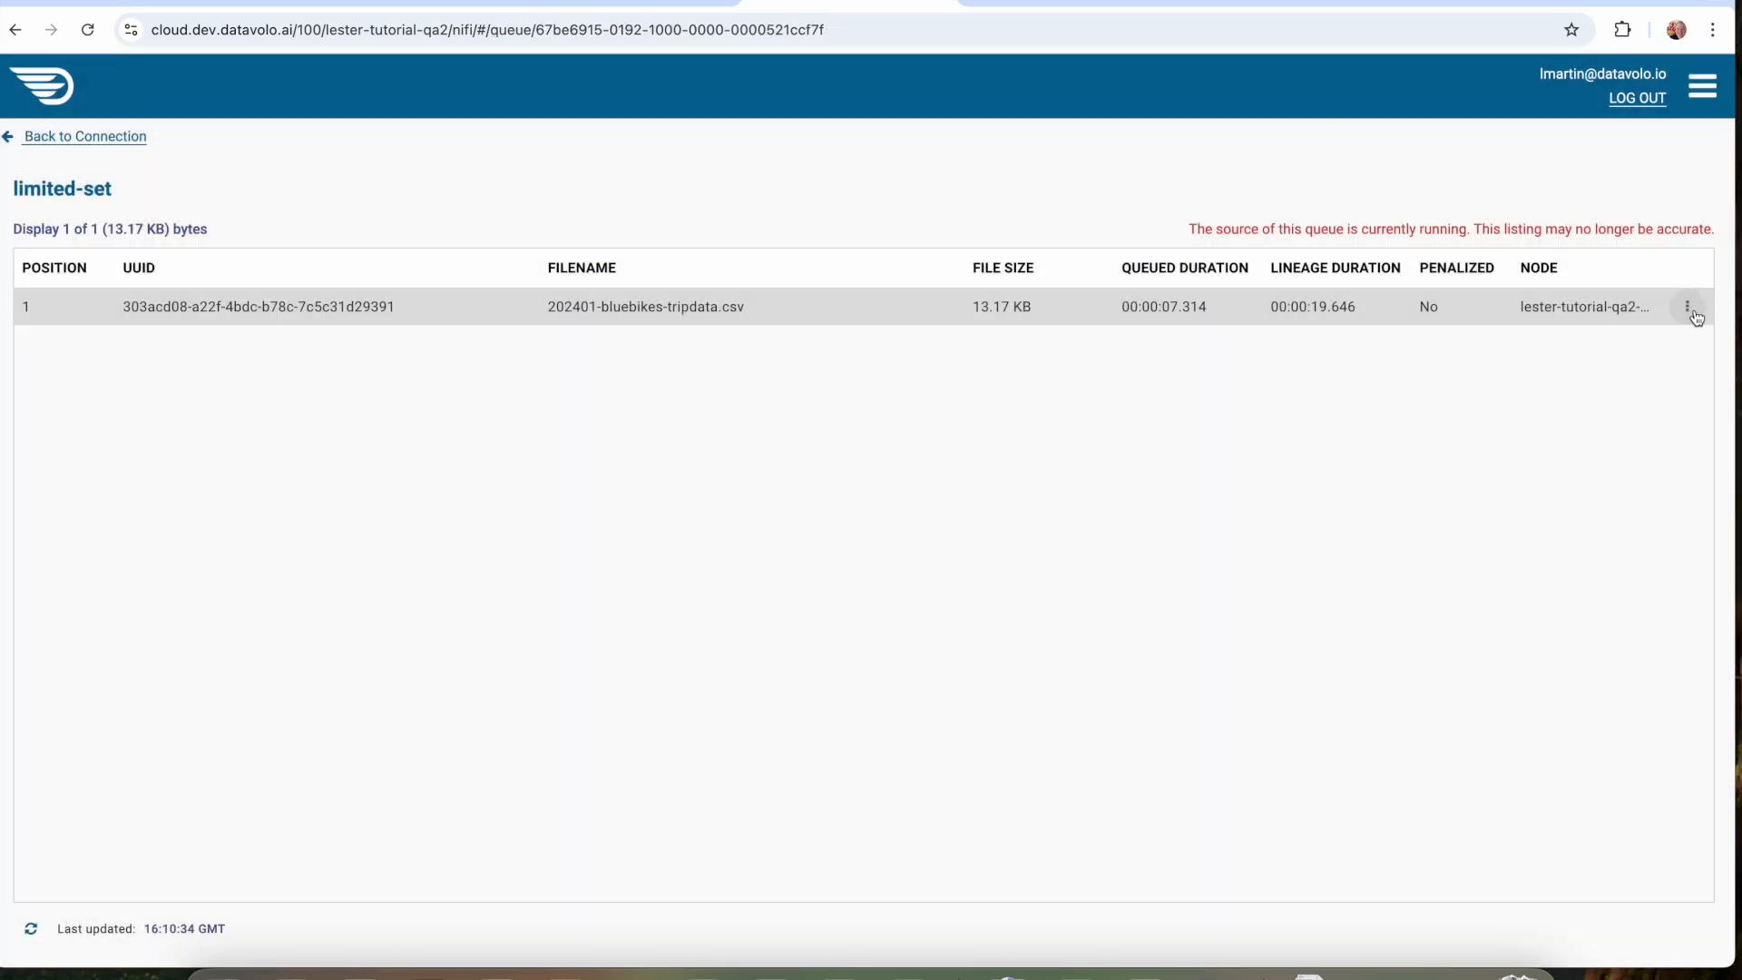
left_click(1688, 307)
left_click(1645, 425)
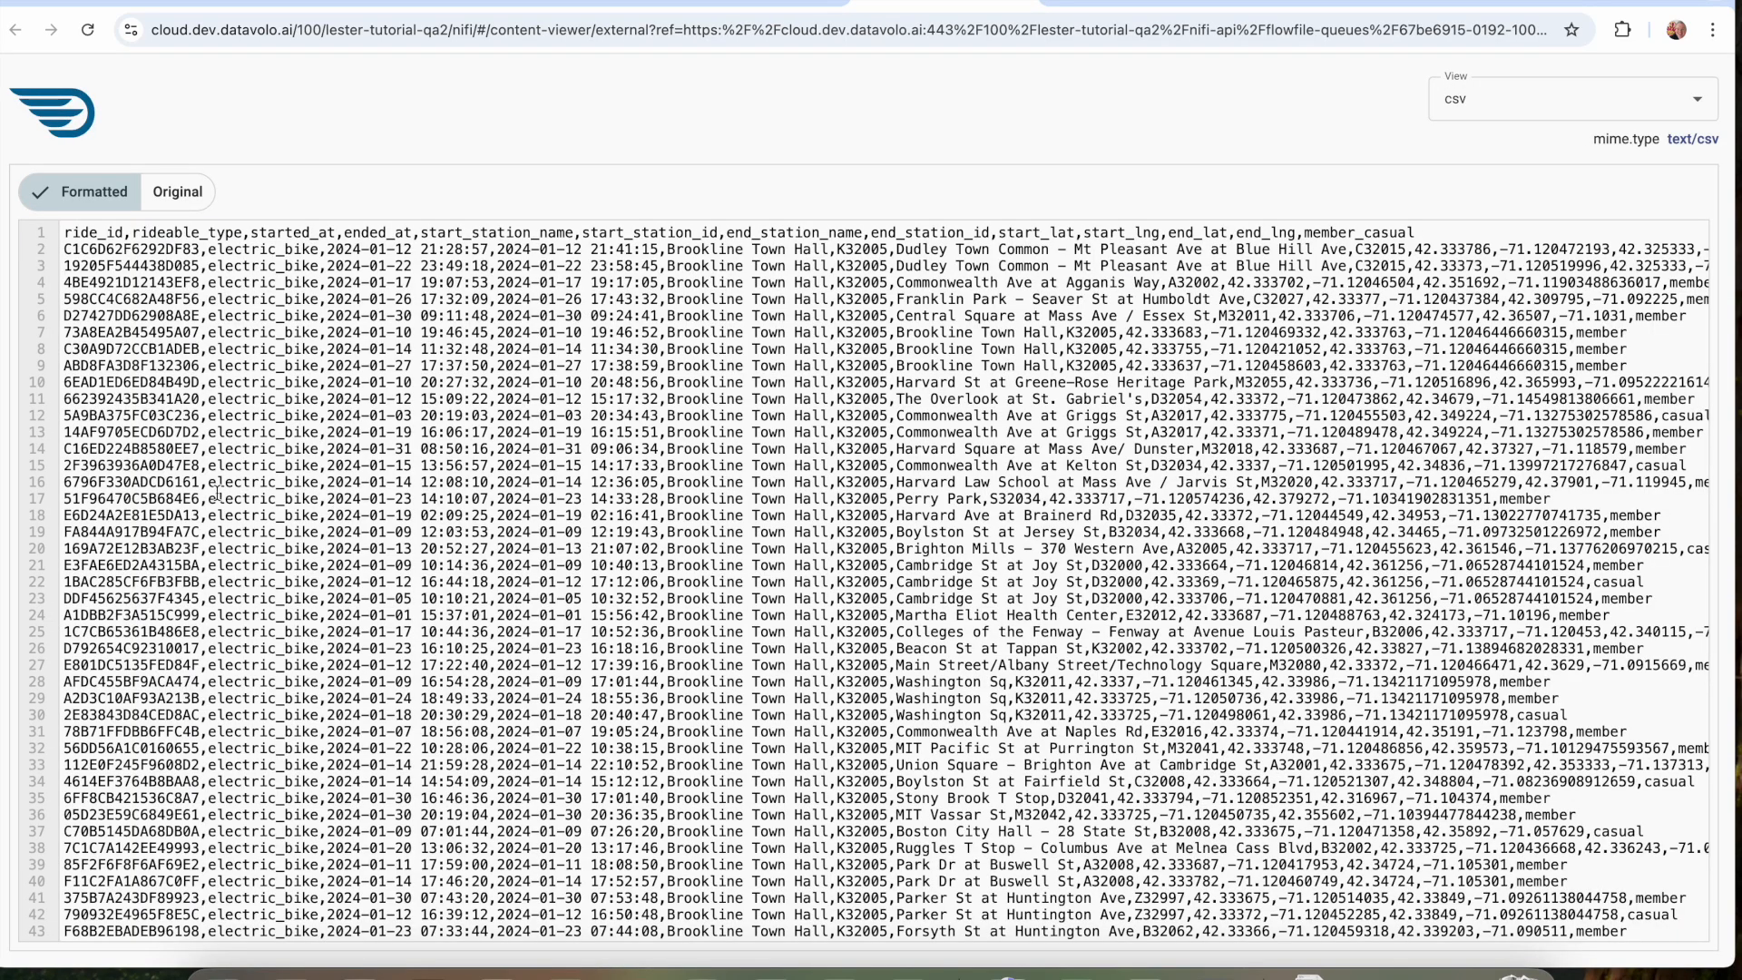
Examine the CSV header and trip records through to the last row, and return to the flow canvas.
left_click_drag(67, 234, 388, 225)
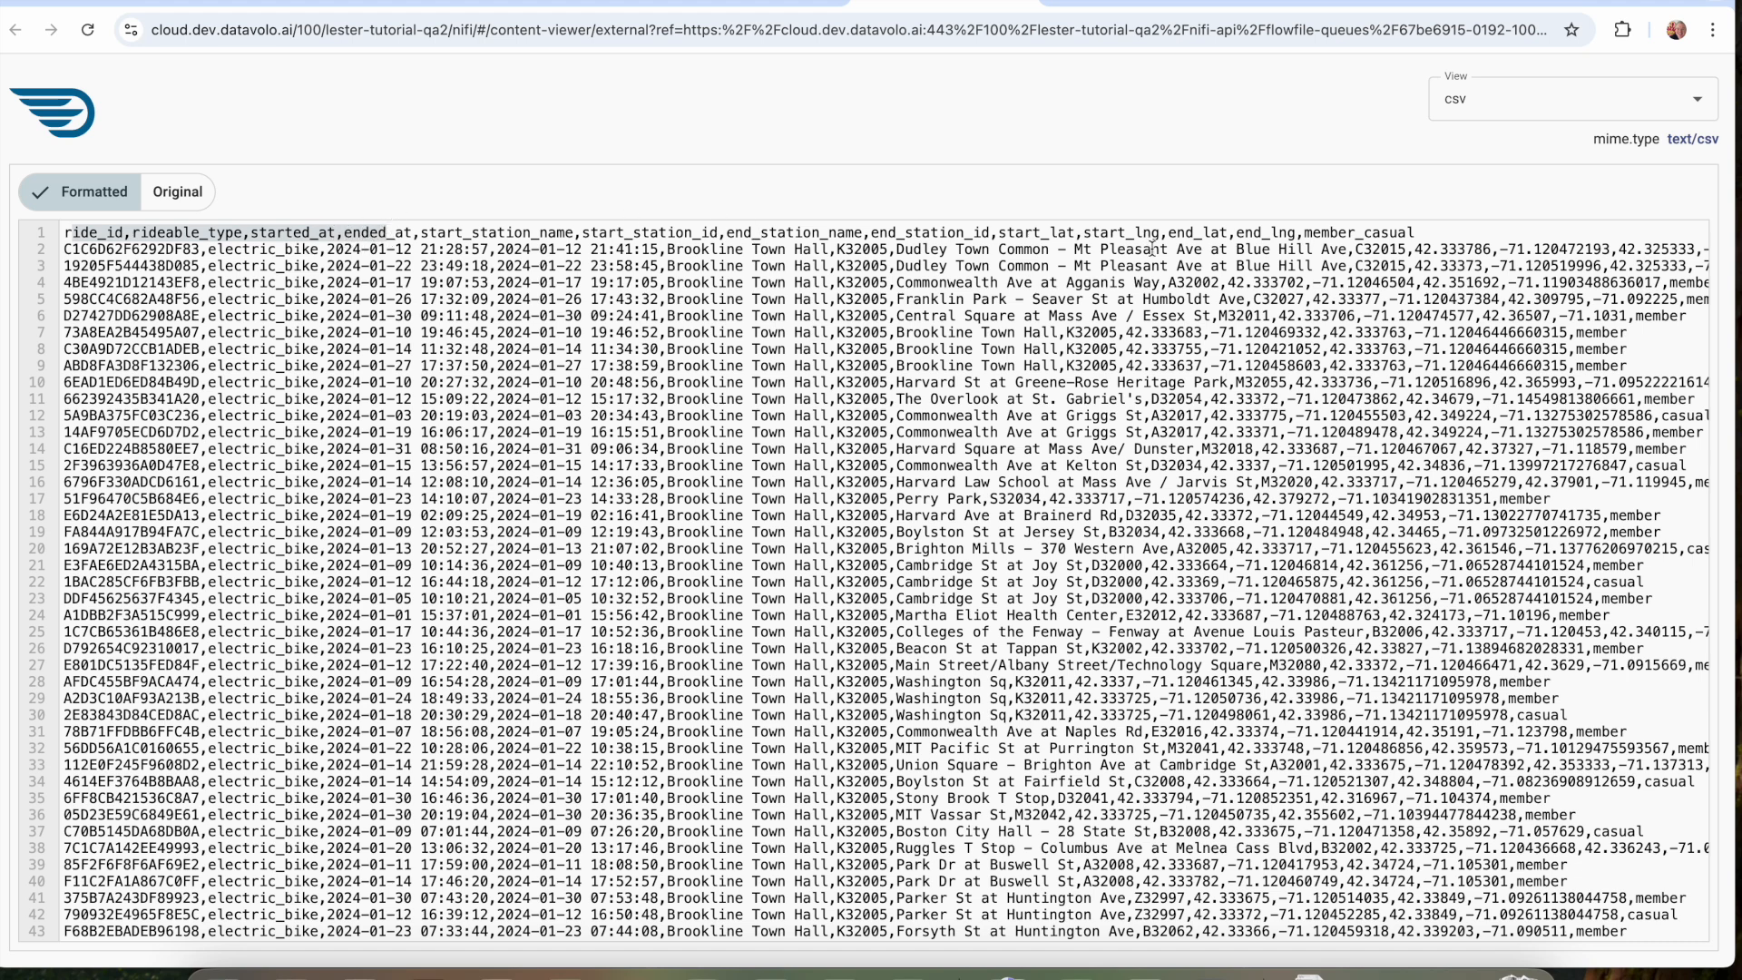
scroll(1117, 461, "down", 5)
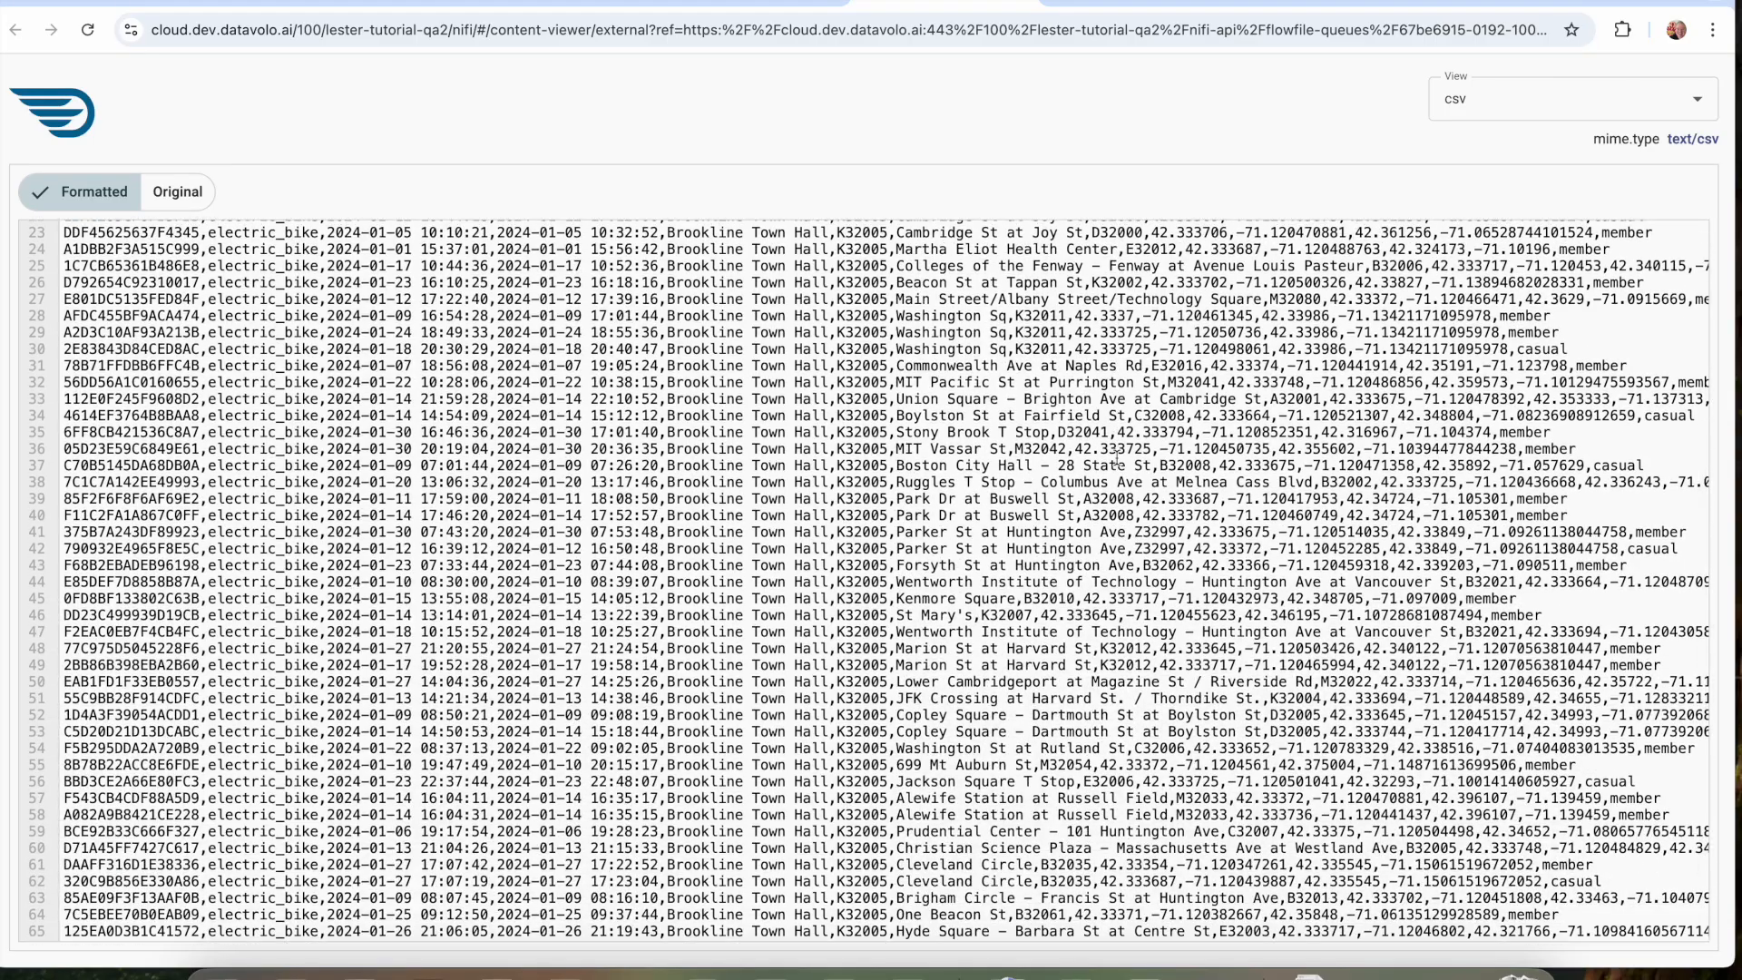
scroll(1117, 460, "up", 5)
scroll(454, 543, "down", 1)
scroll(454, 543, "down", 6)
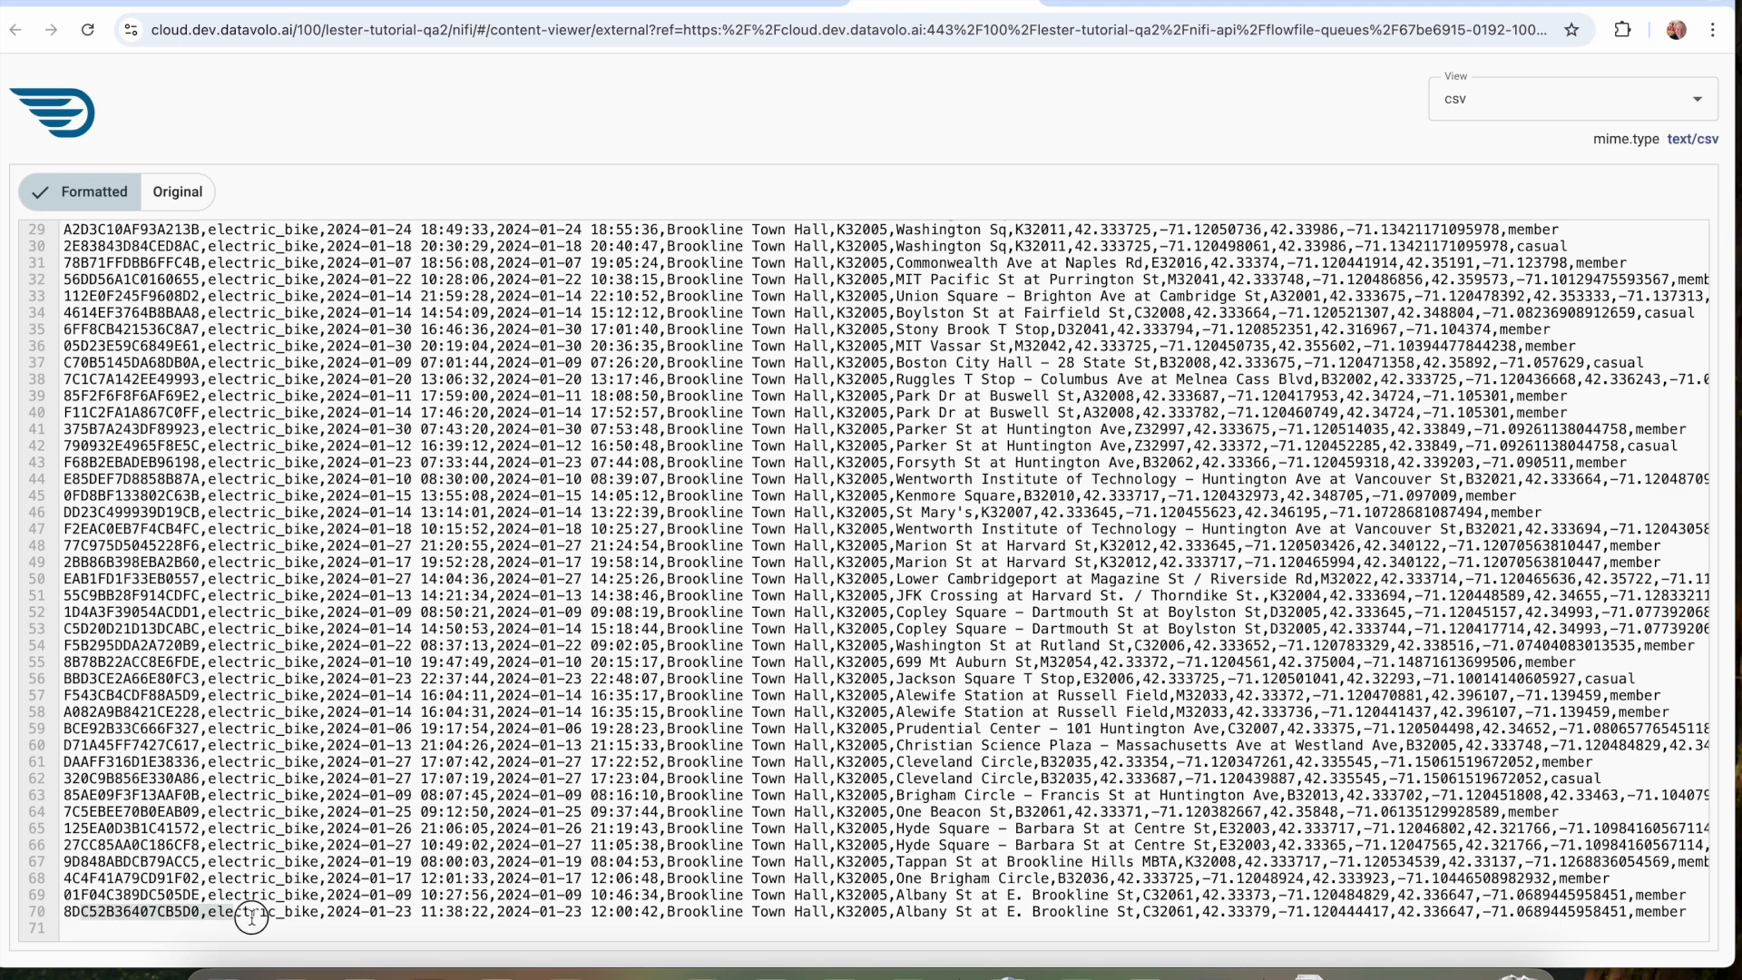
scroll(246, 722, "up", 6)
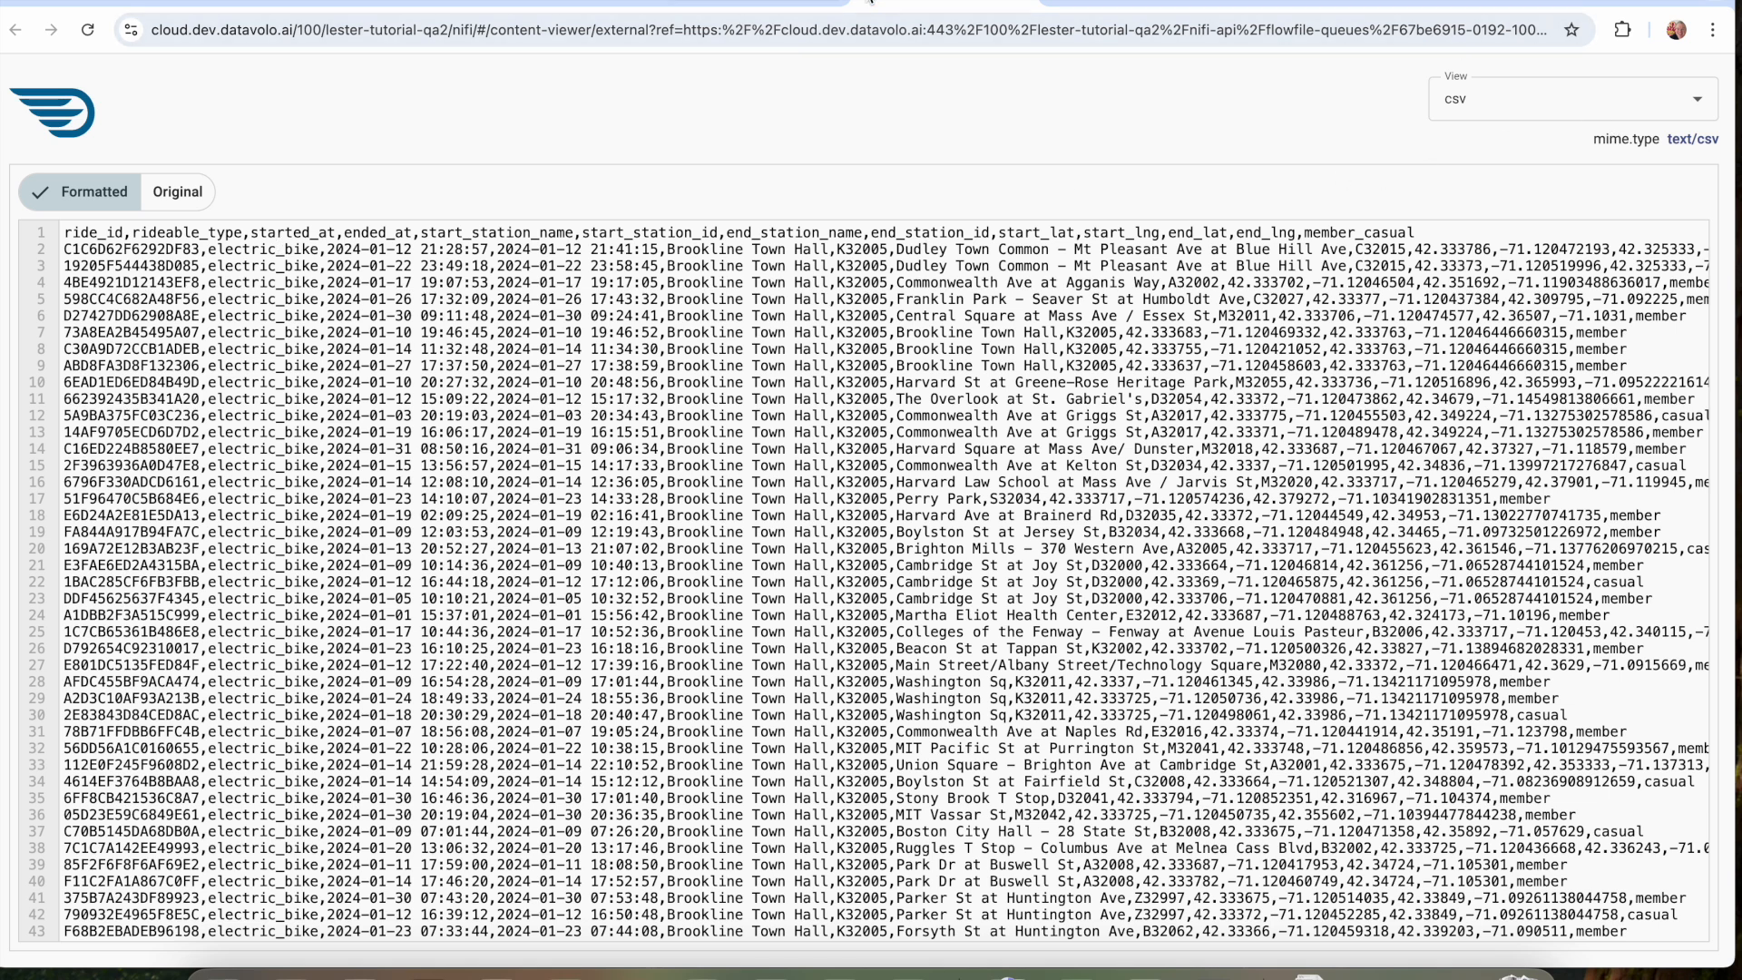
left_click(1018, 3)
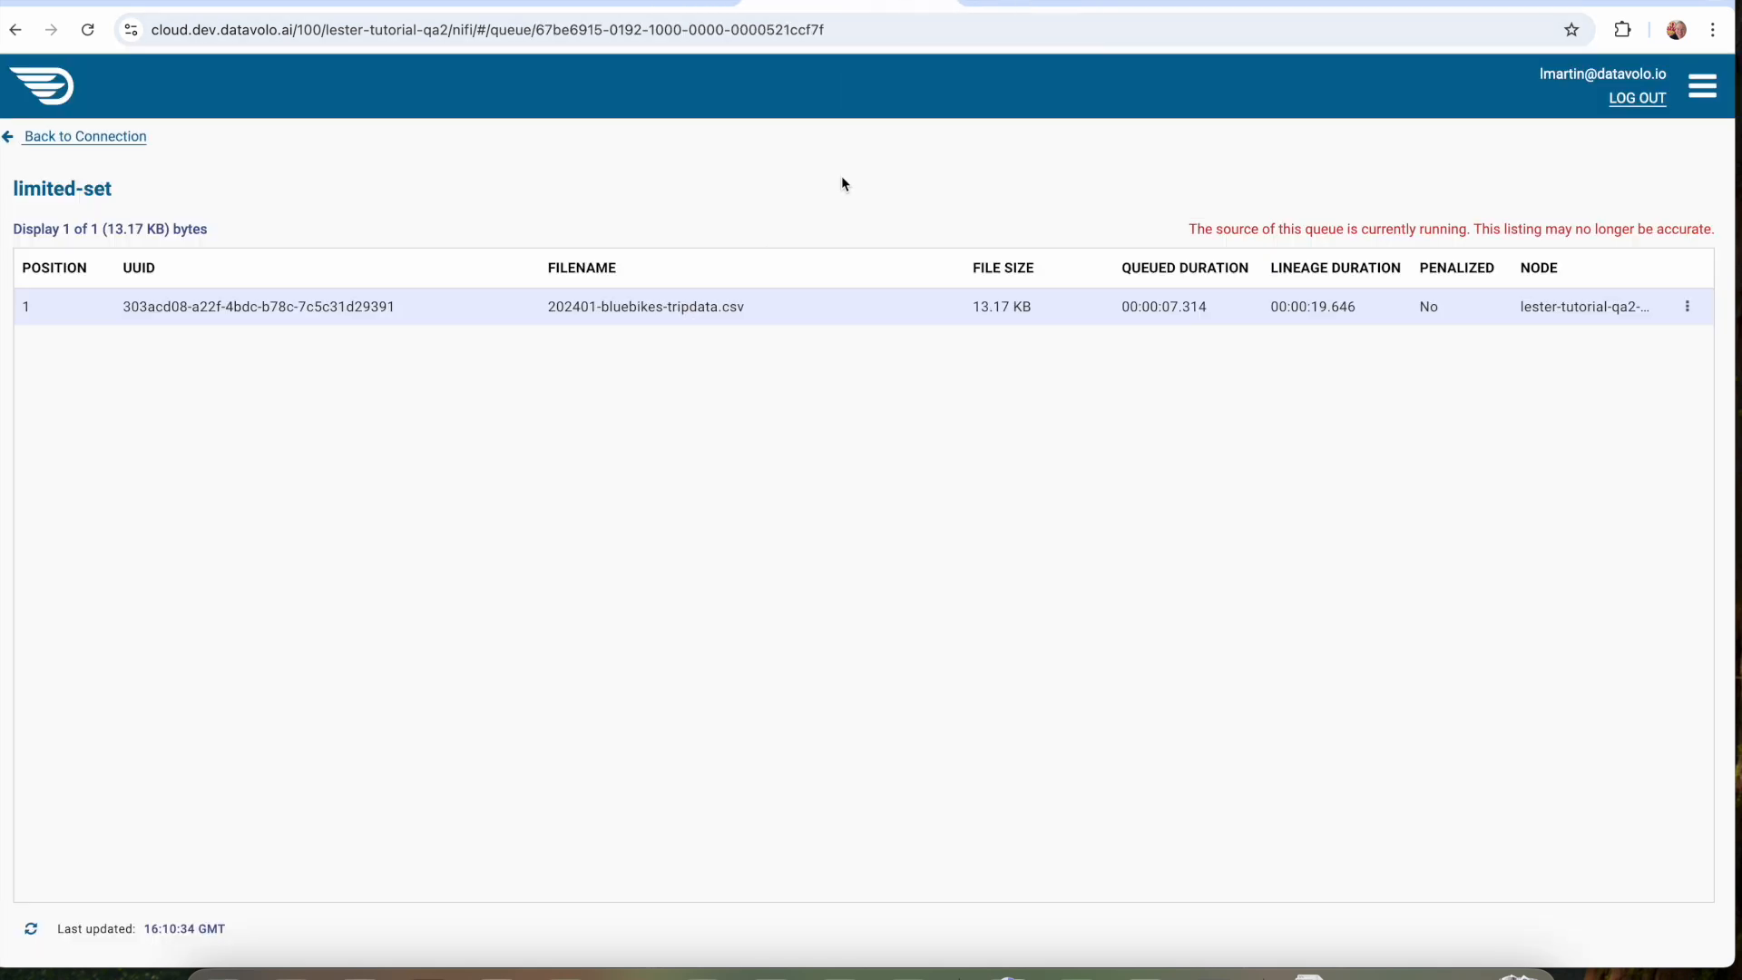
left_click(86, 138)
Check PutIcebergTable's validation warnings and set its Iceberg Catalog property to PolarisIcebergCatalog.
left_click_drag(1123, 630, 1073, 510)
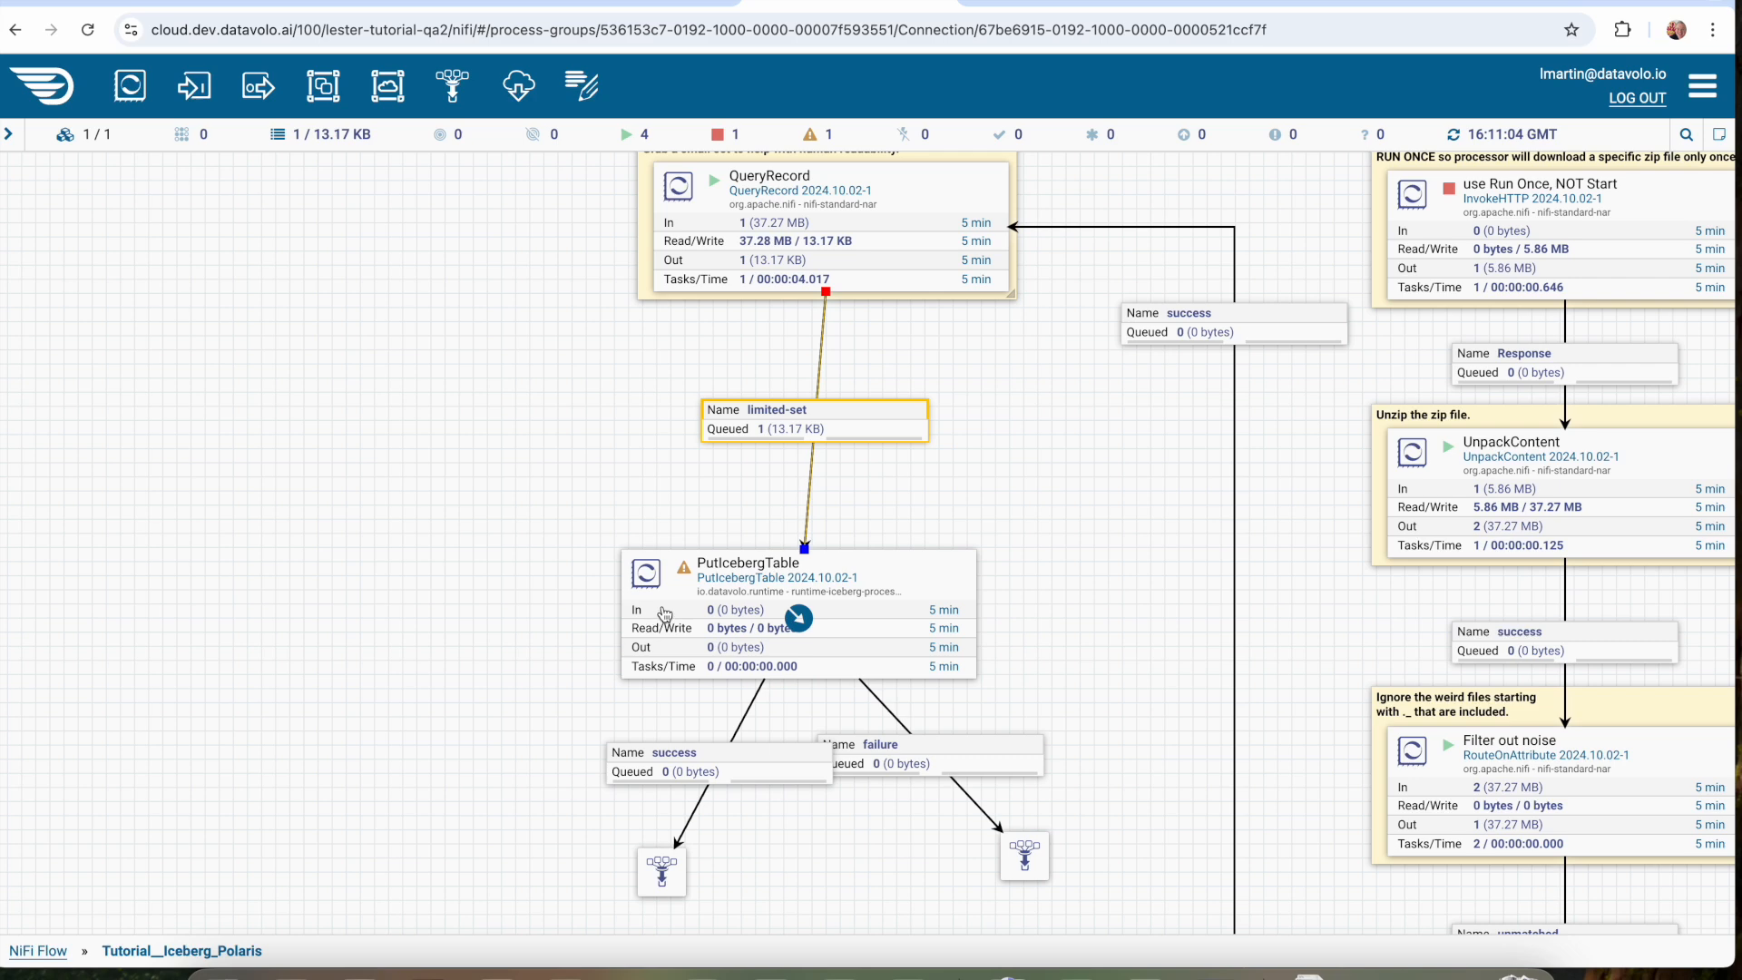
mouse_move(685, 575)
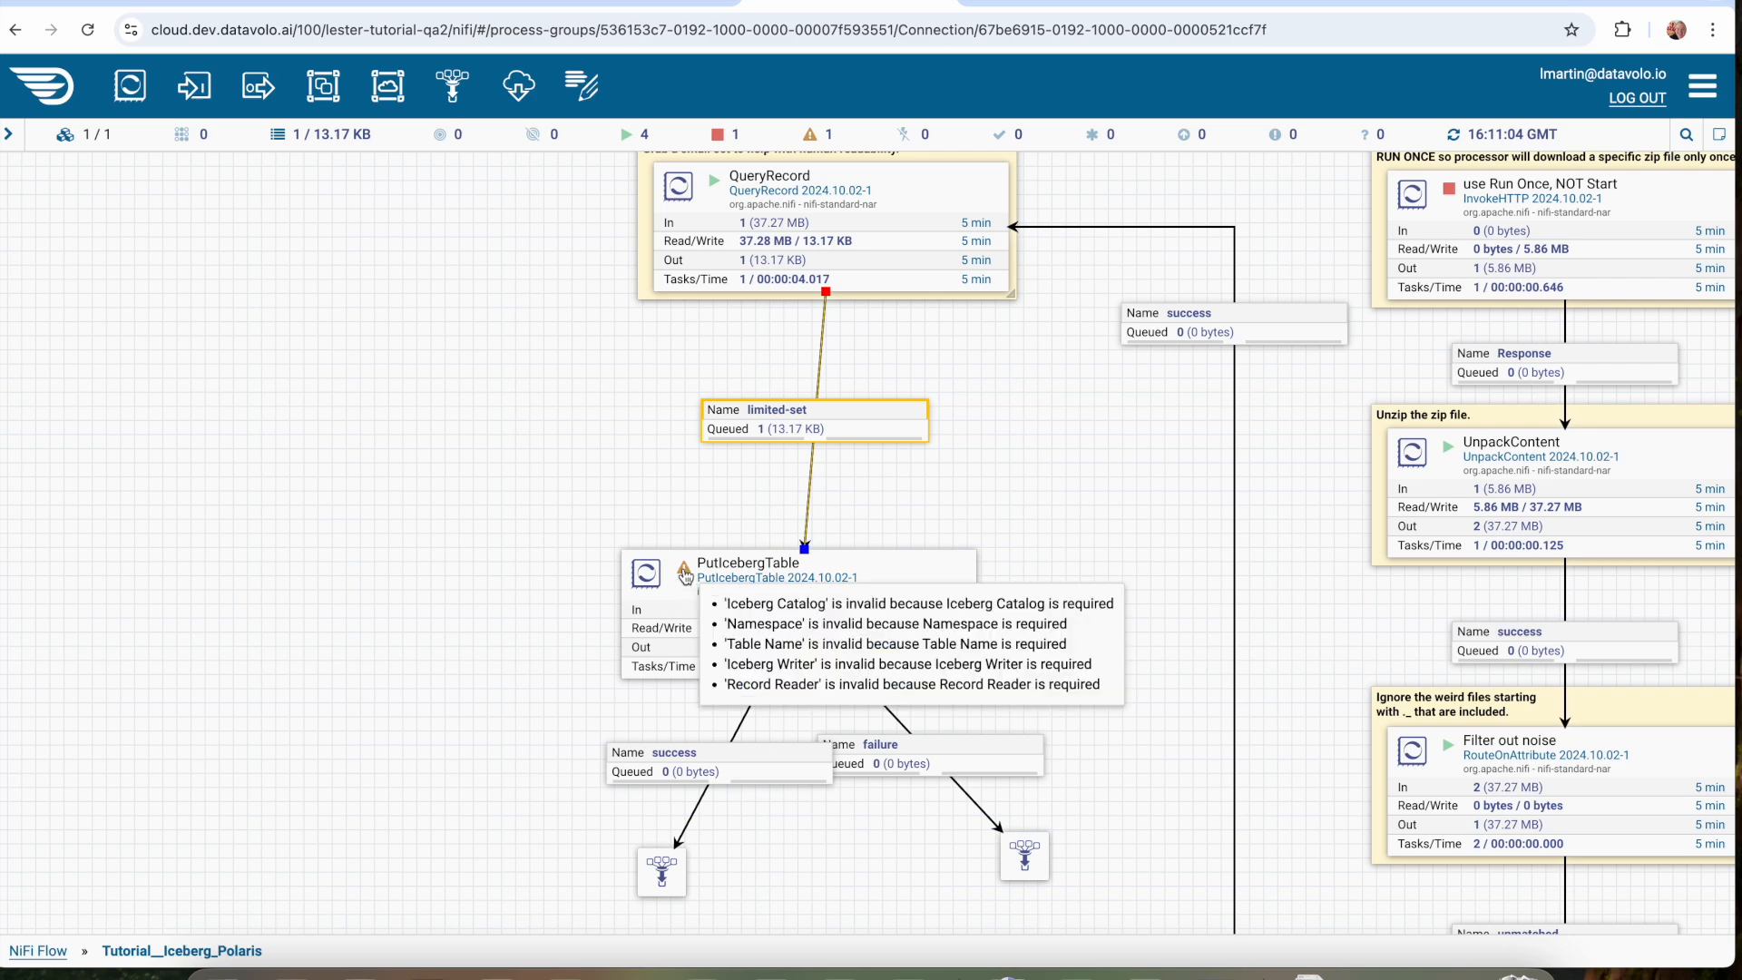
double_click(944, 572)
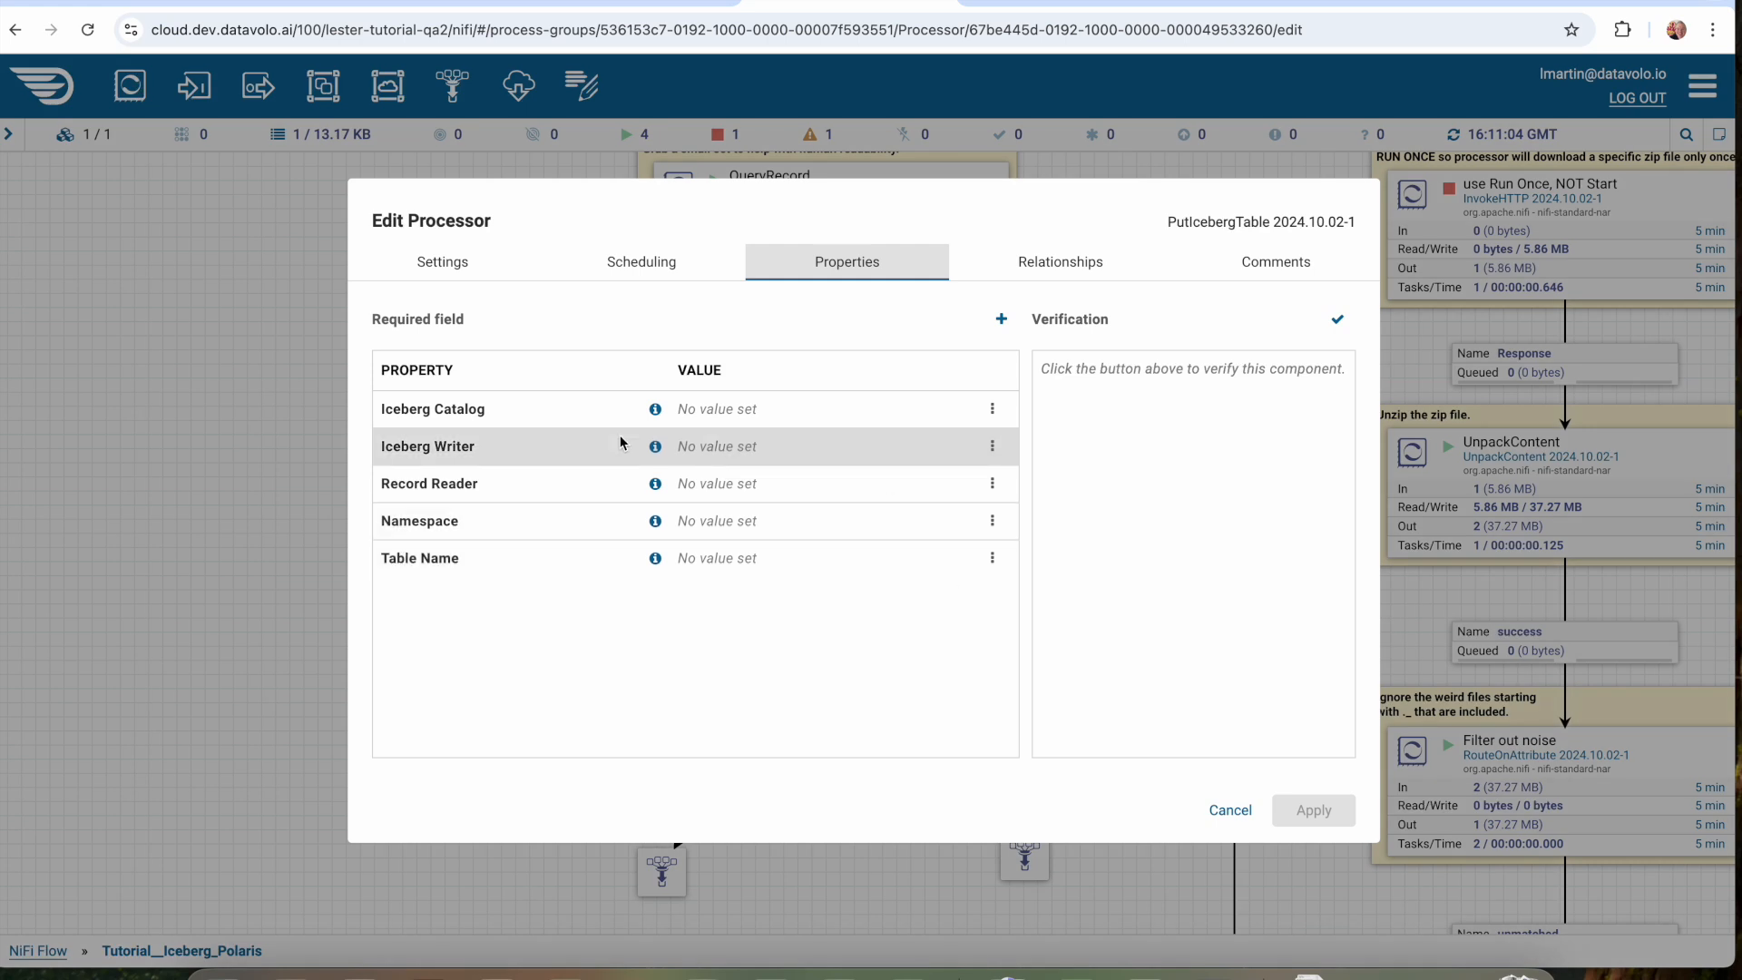
left_click(722, 411)
left_click(737, 418)
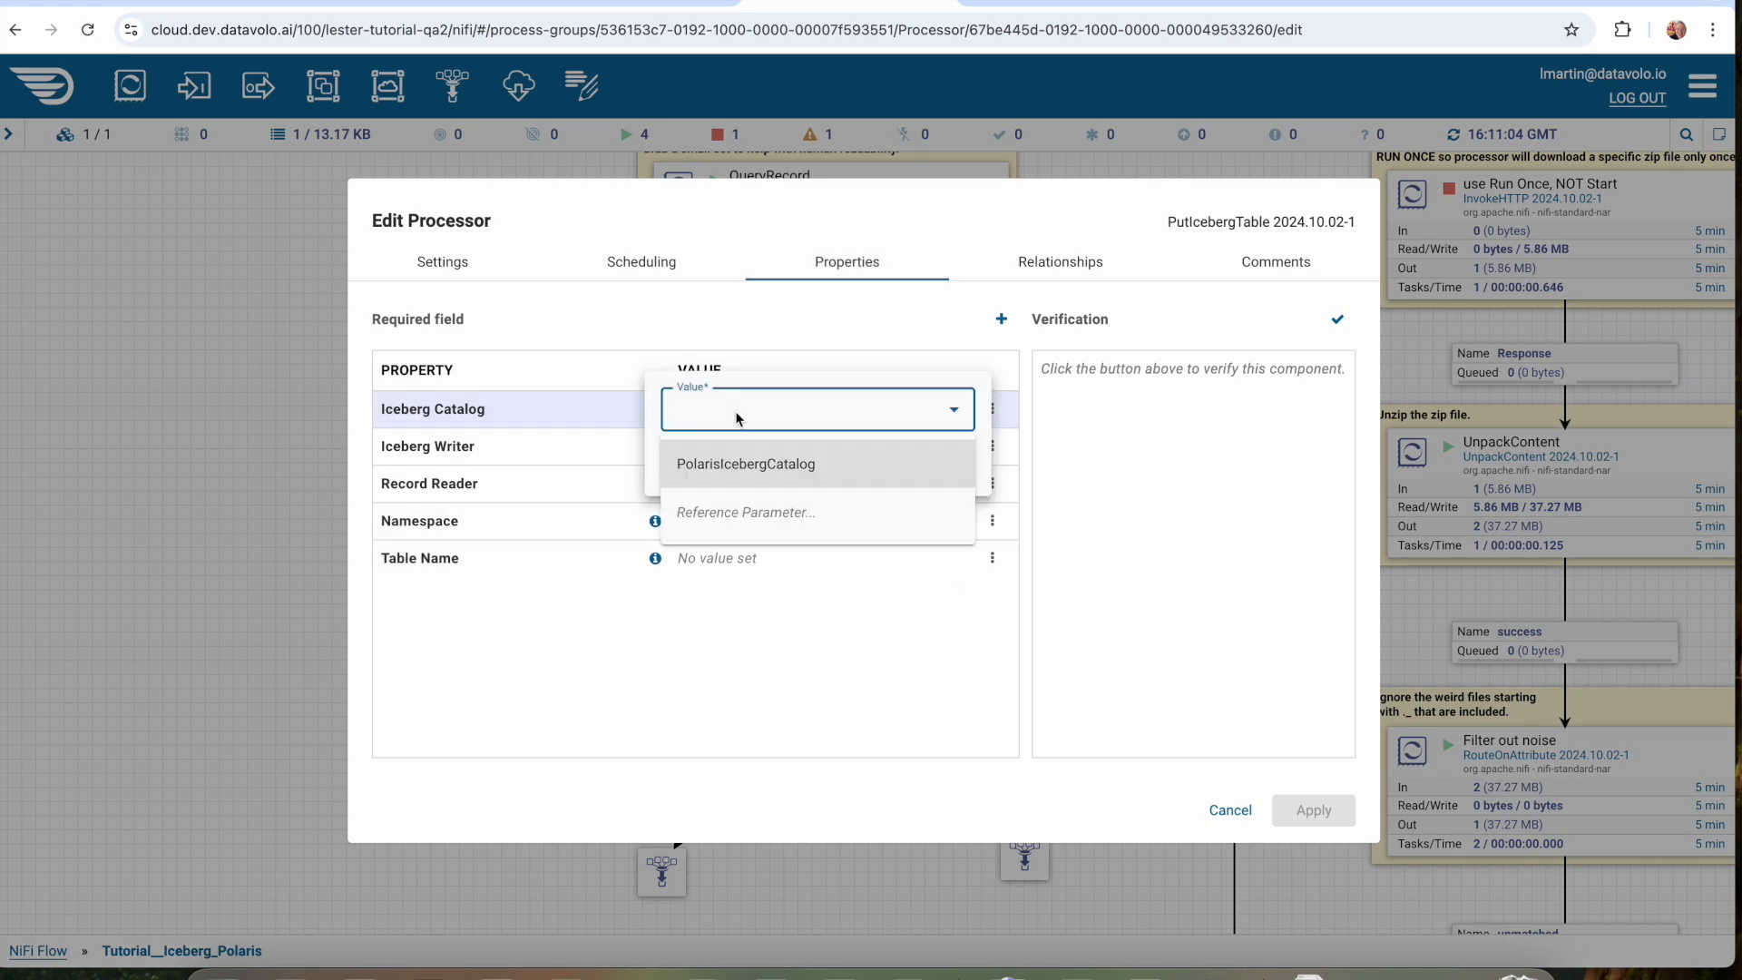
left_click(739, 472)
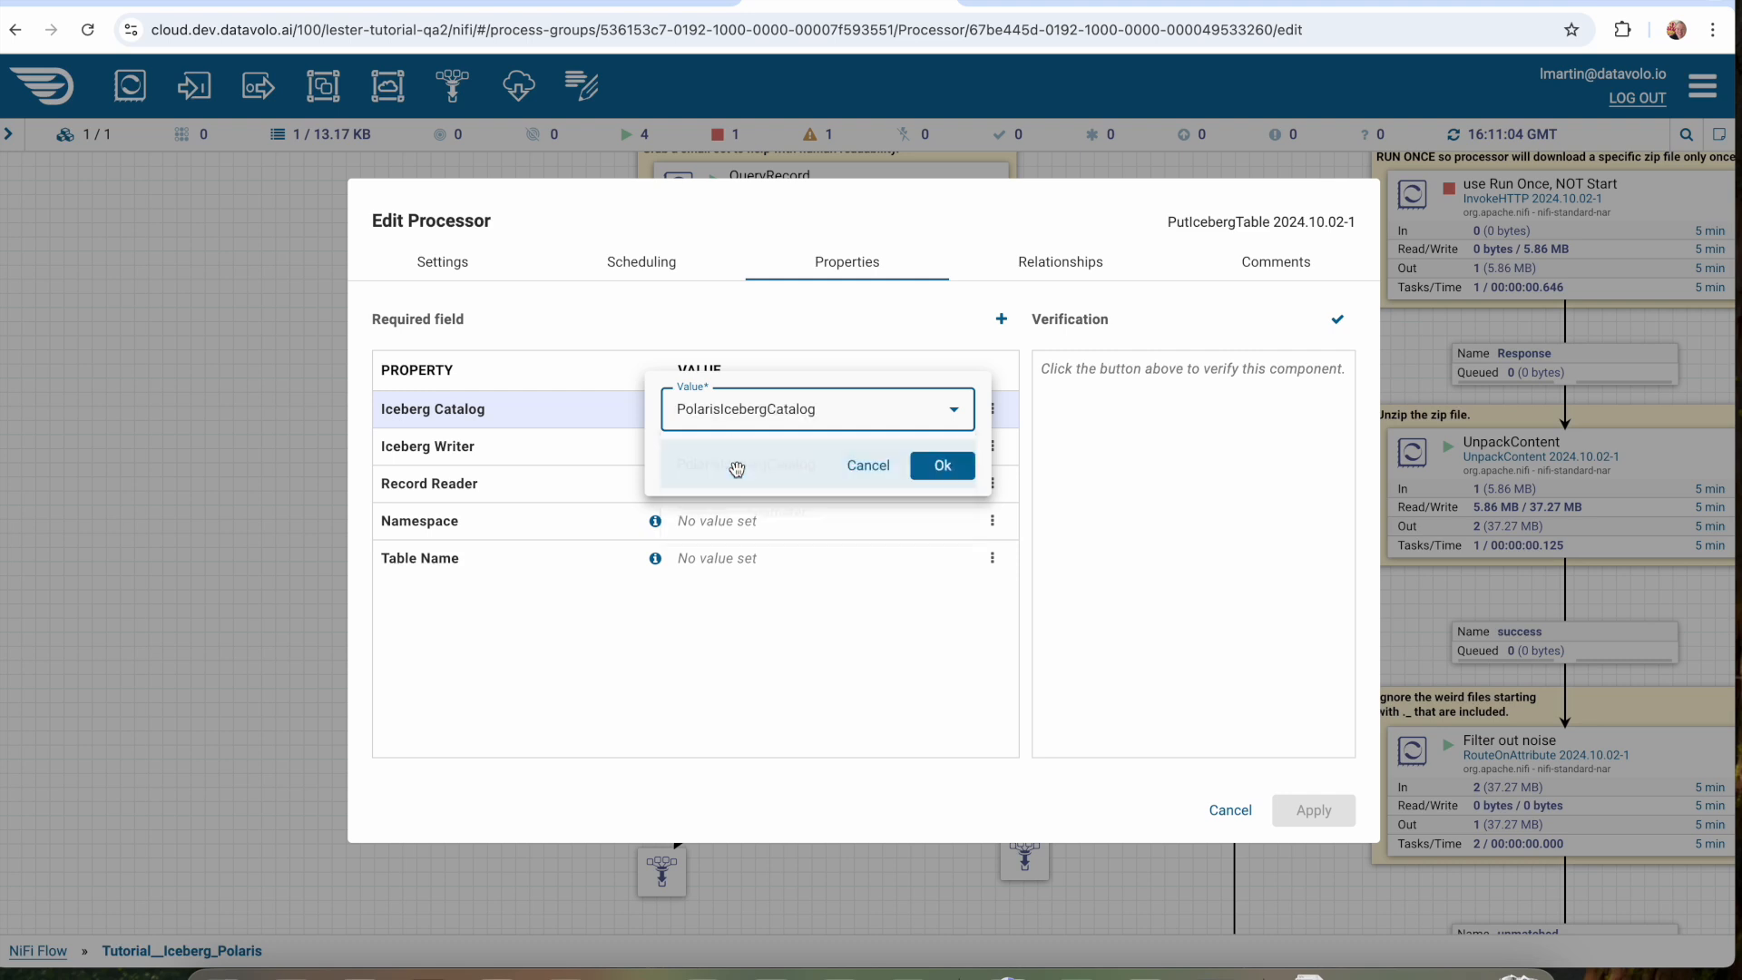
left_click(942, 474)
Set the Iceberg Writer property of PutIcebergTable to ParquetIcebergWriter.
left_click(801, 455)
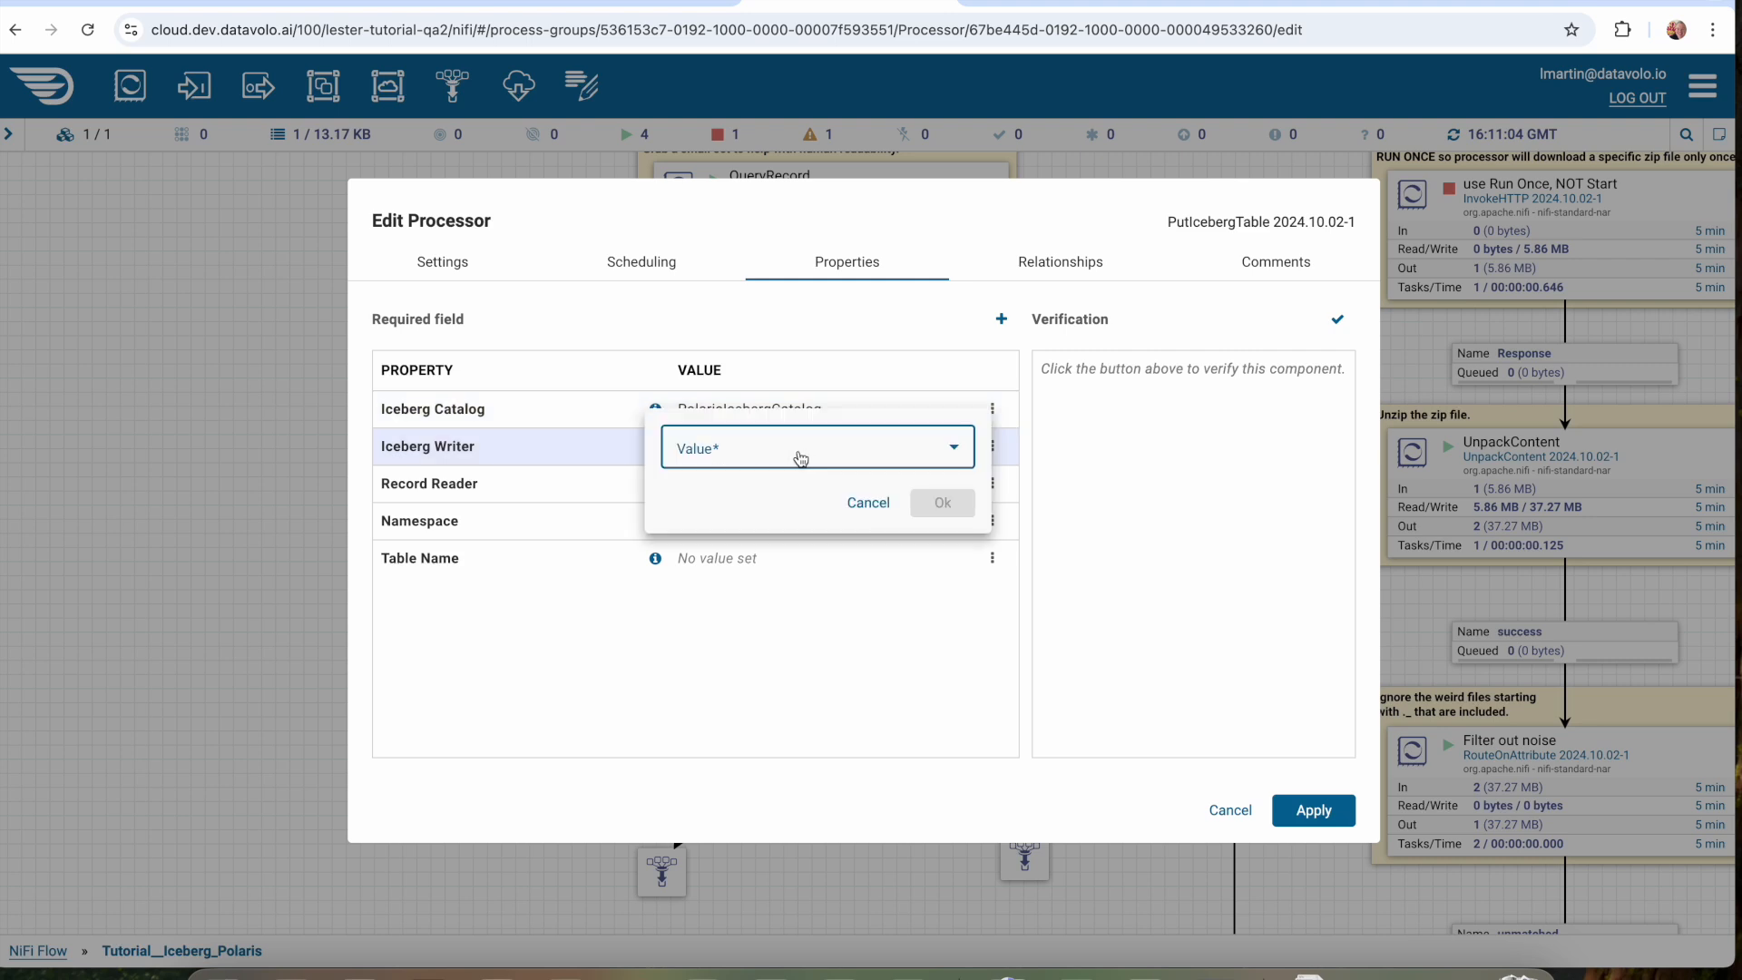
left_click(801, 456)
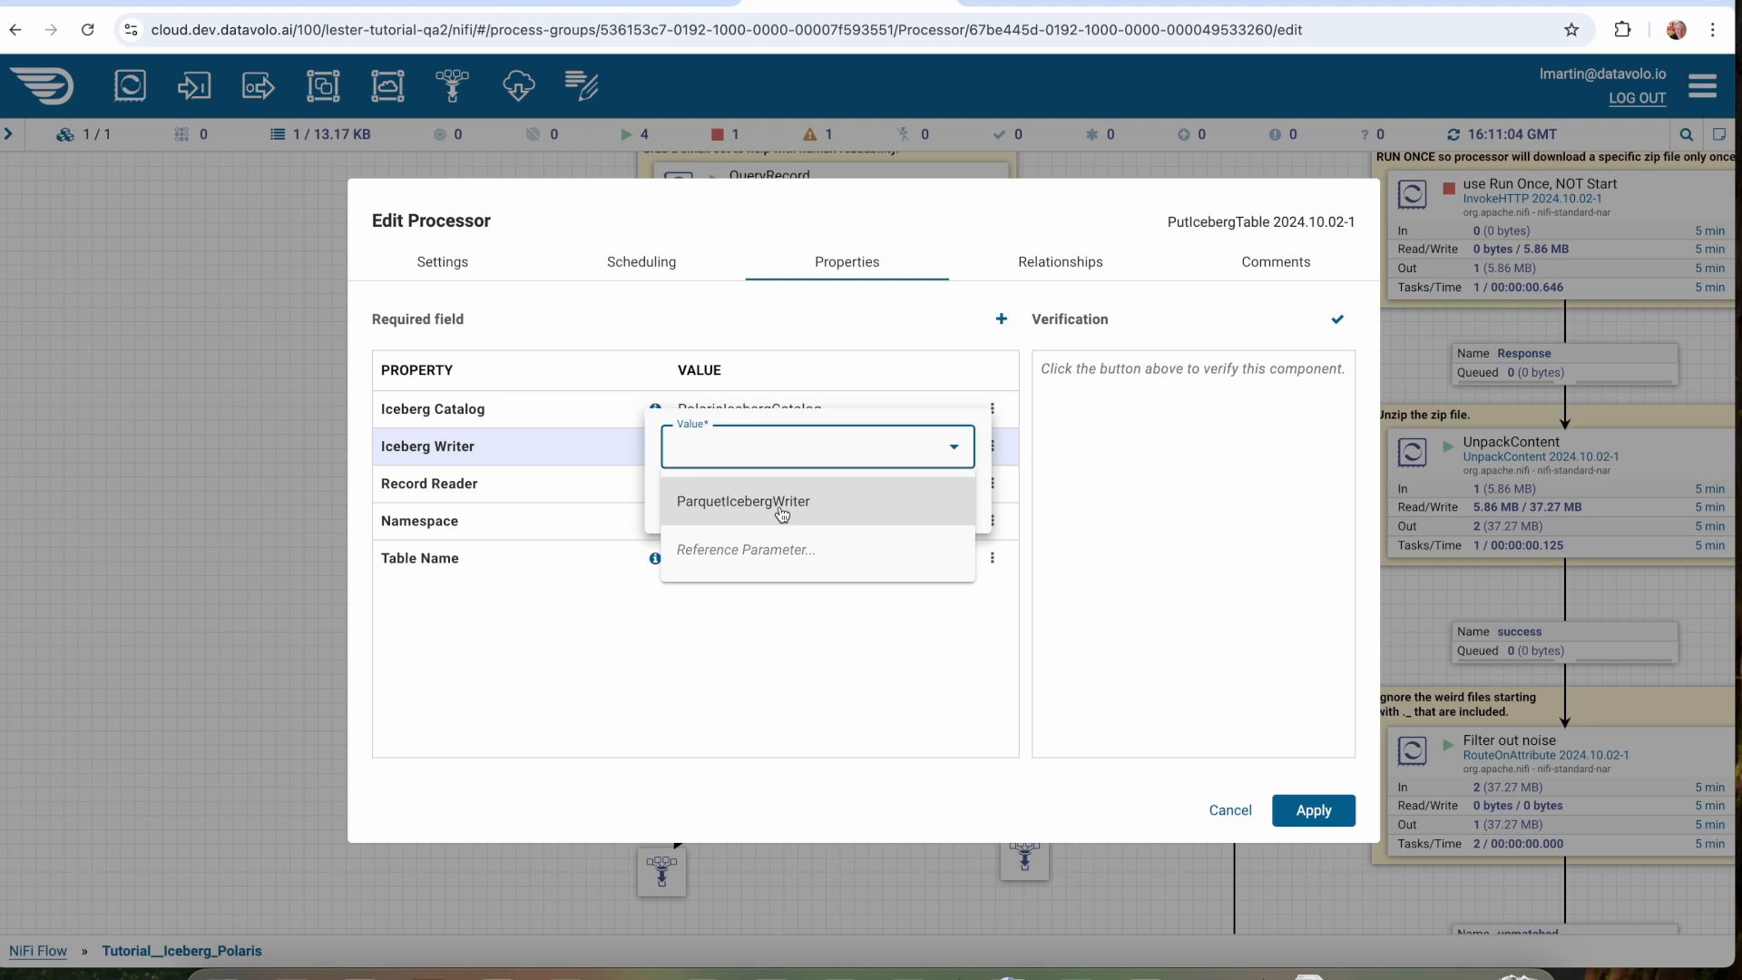
left_click(782, 514)
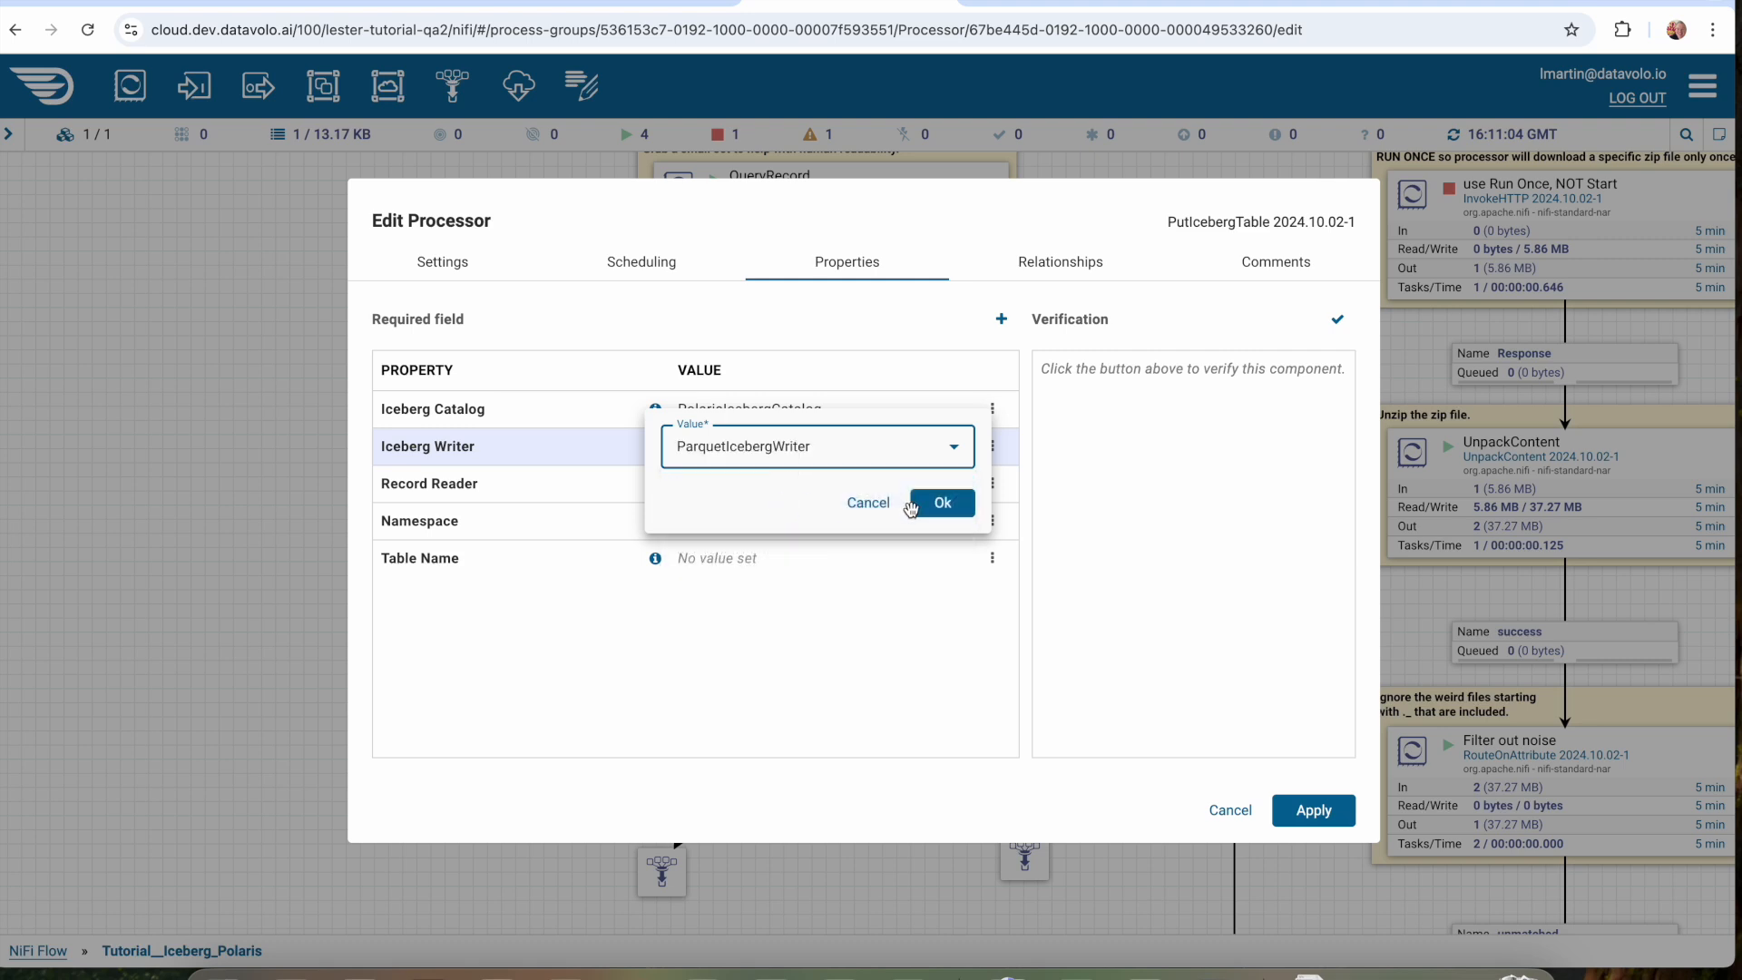
left_click(937, 504)
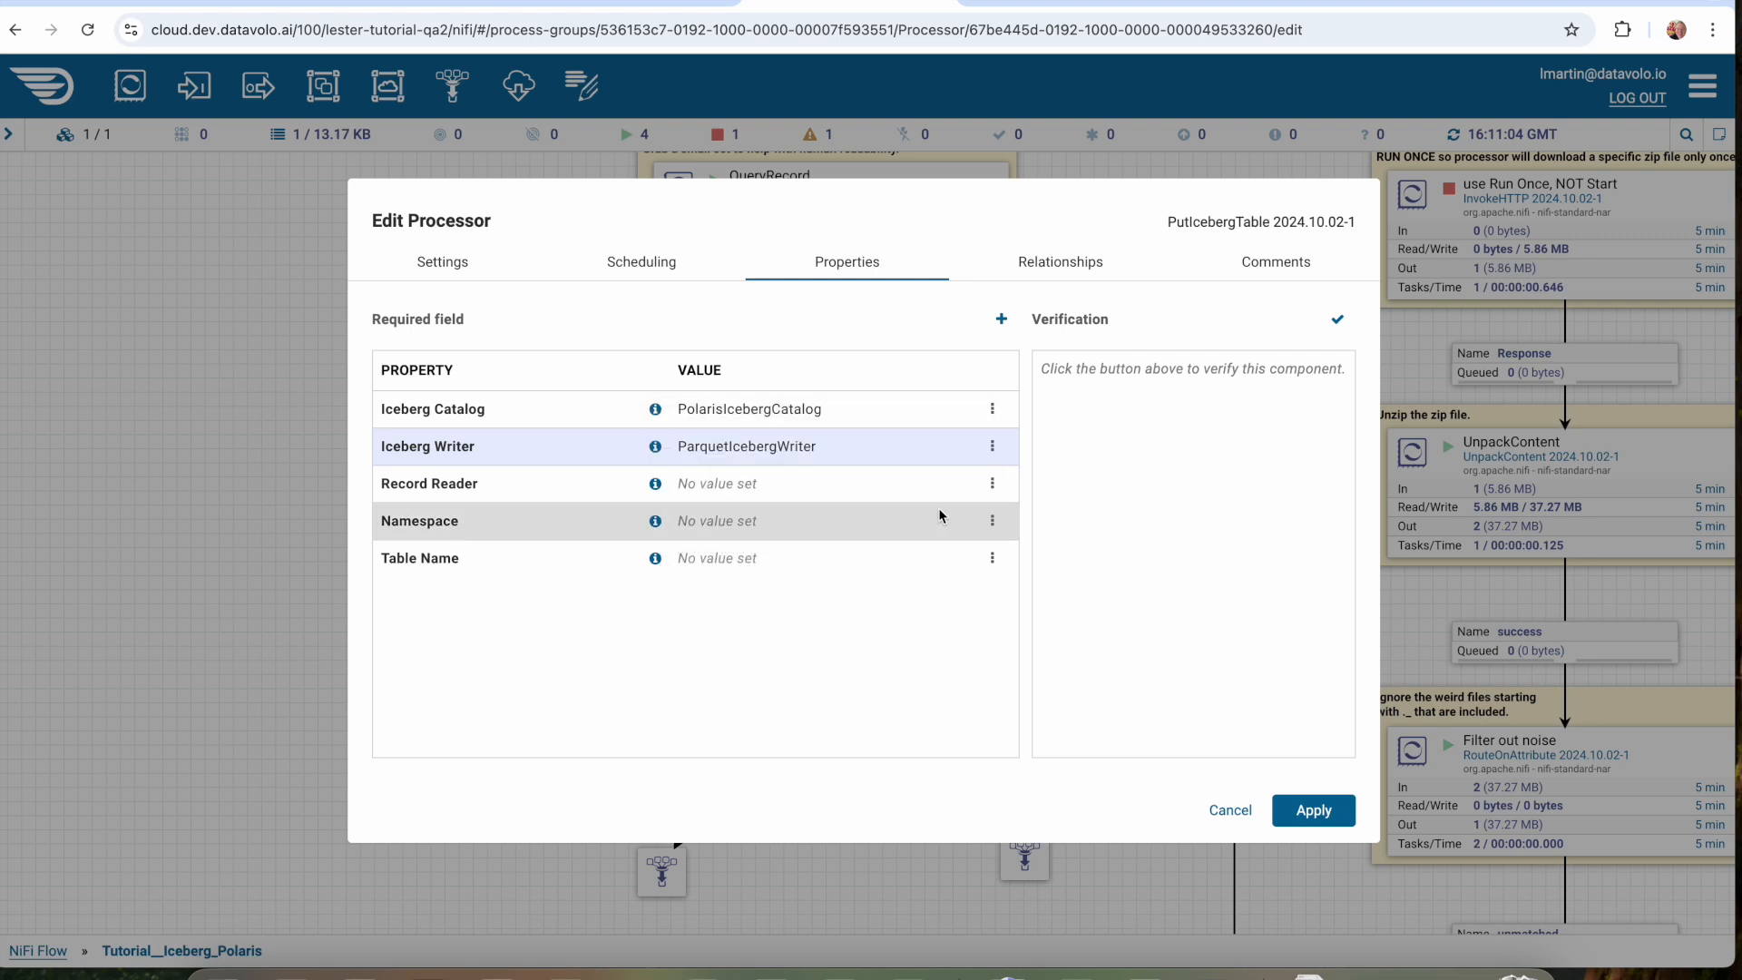
Set the Record Reader property of PutIcebergTable to CSVReader.
left_click(755, 486)
left_click(762, 495)
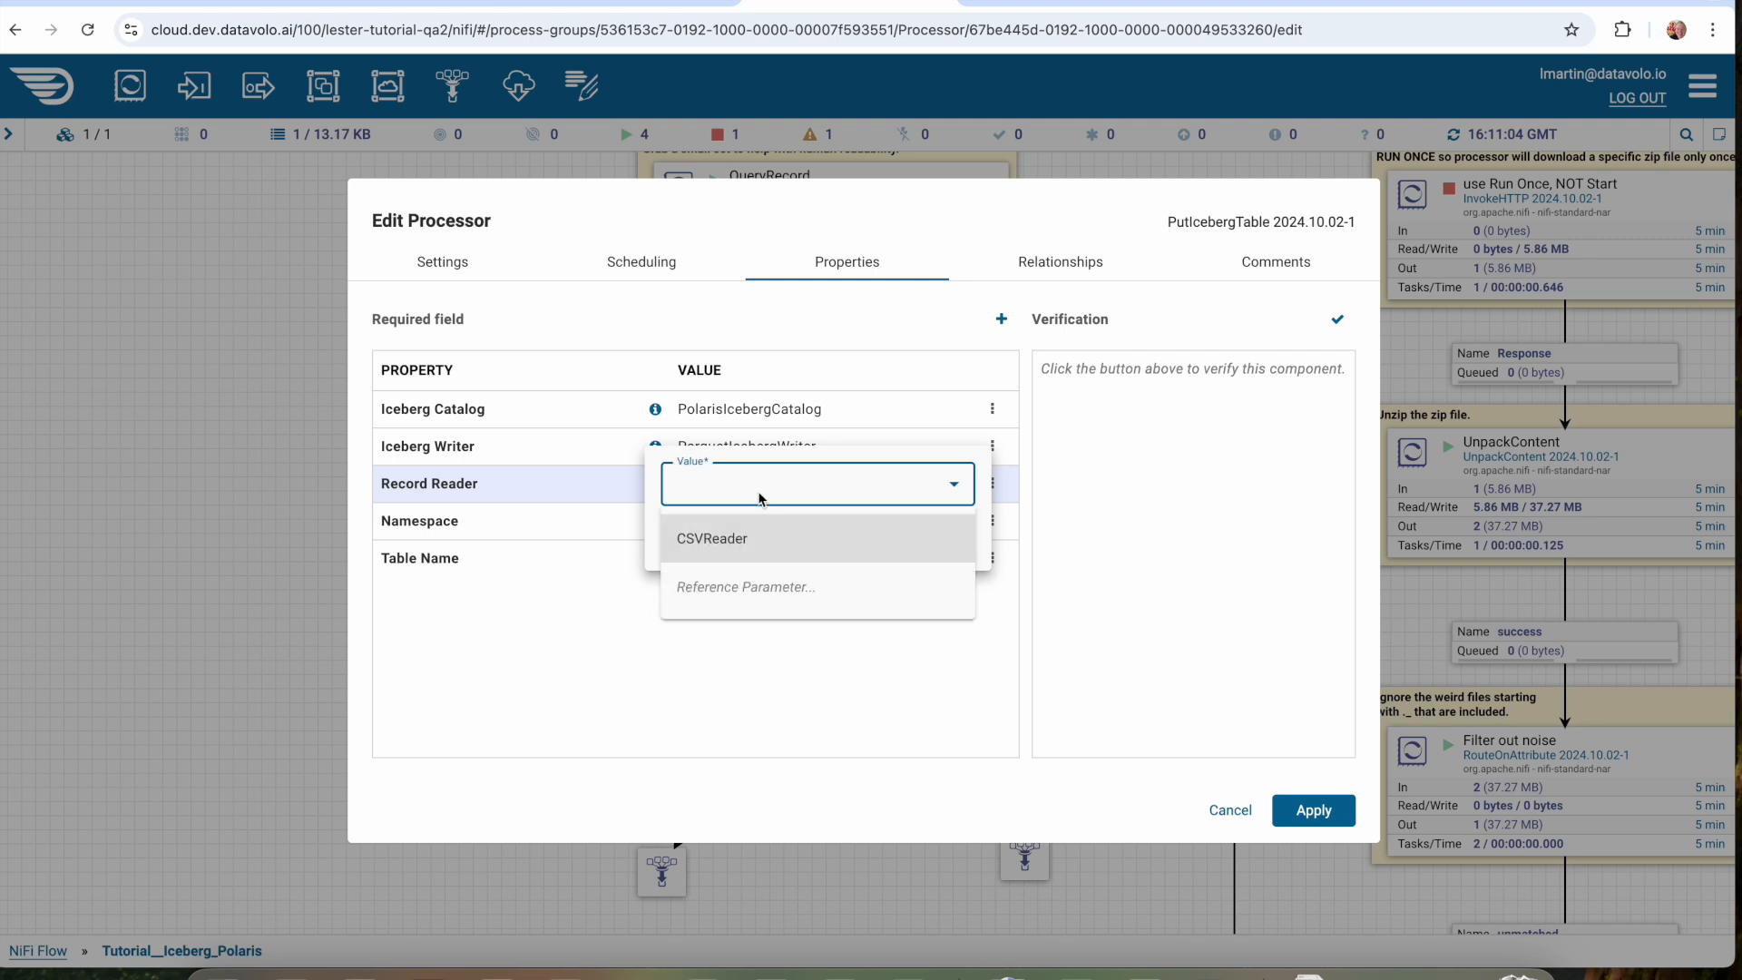
left_click(741, 541)
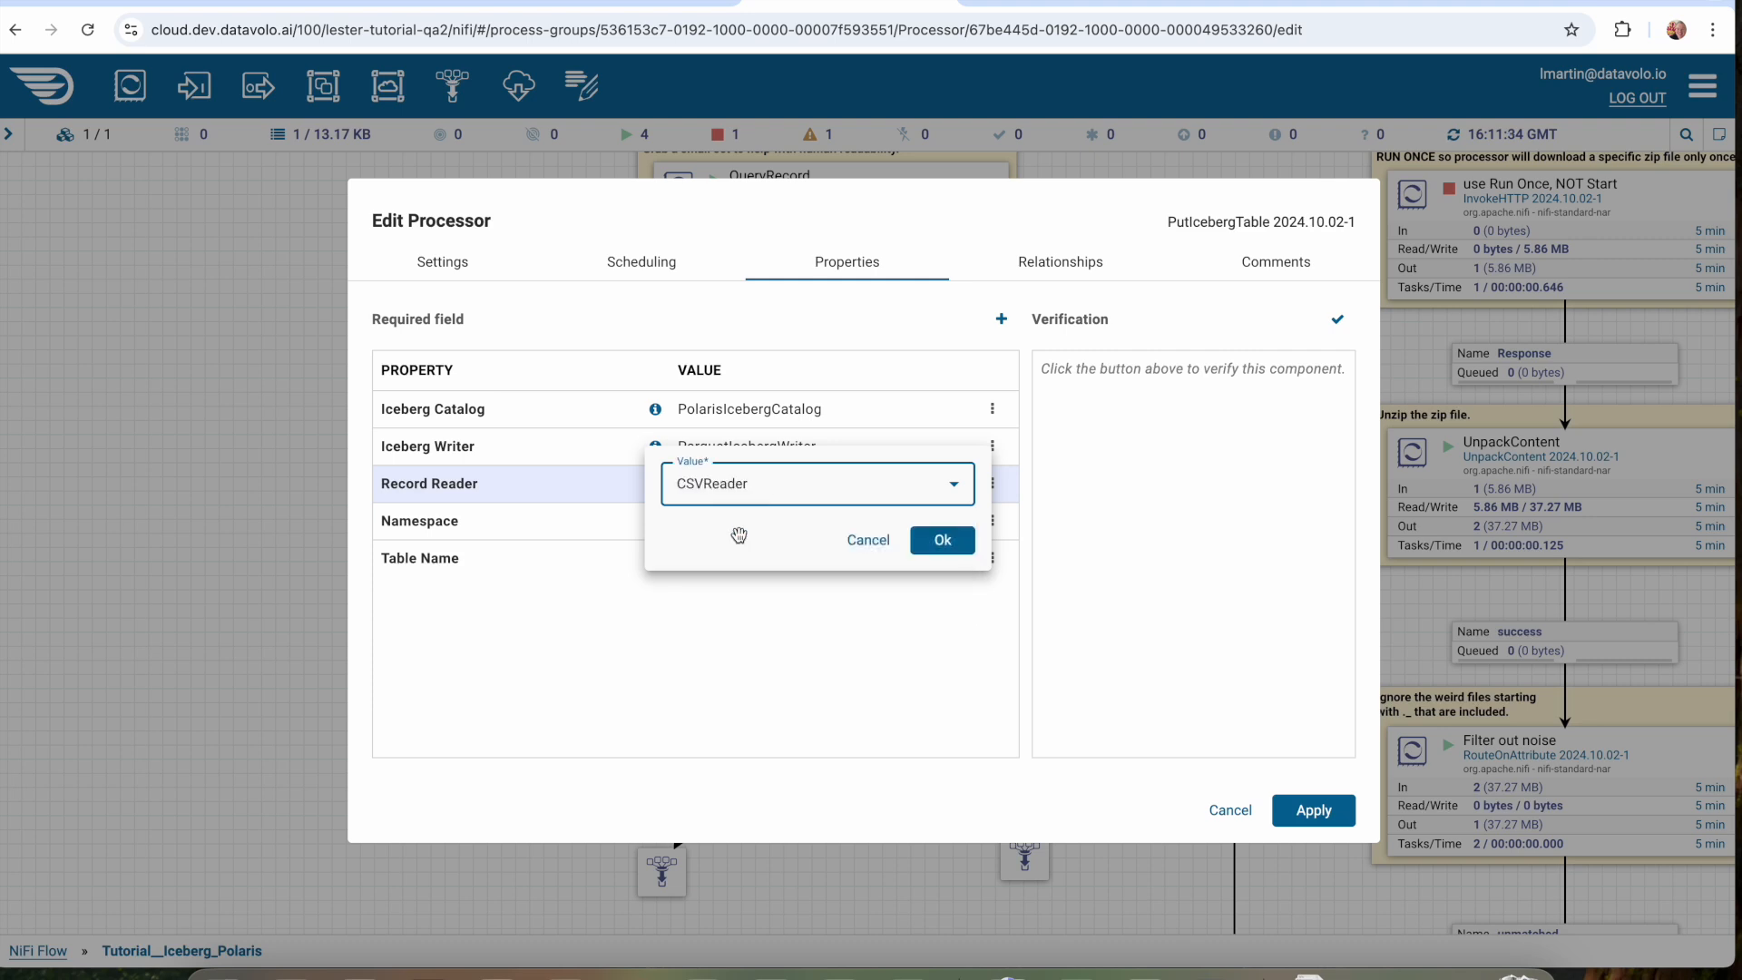
left_click(944, 541)
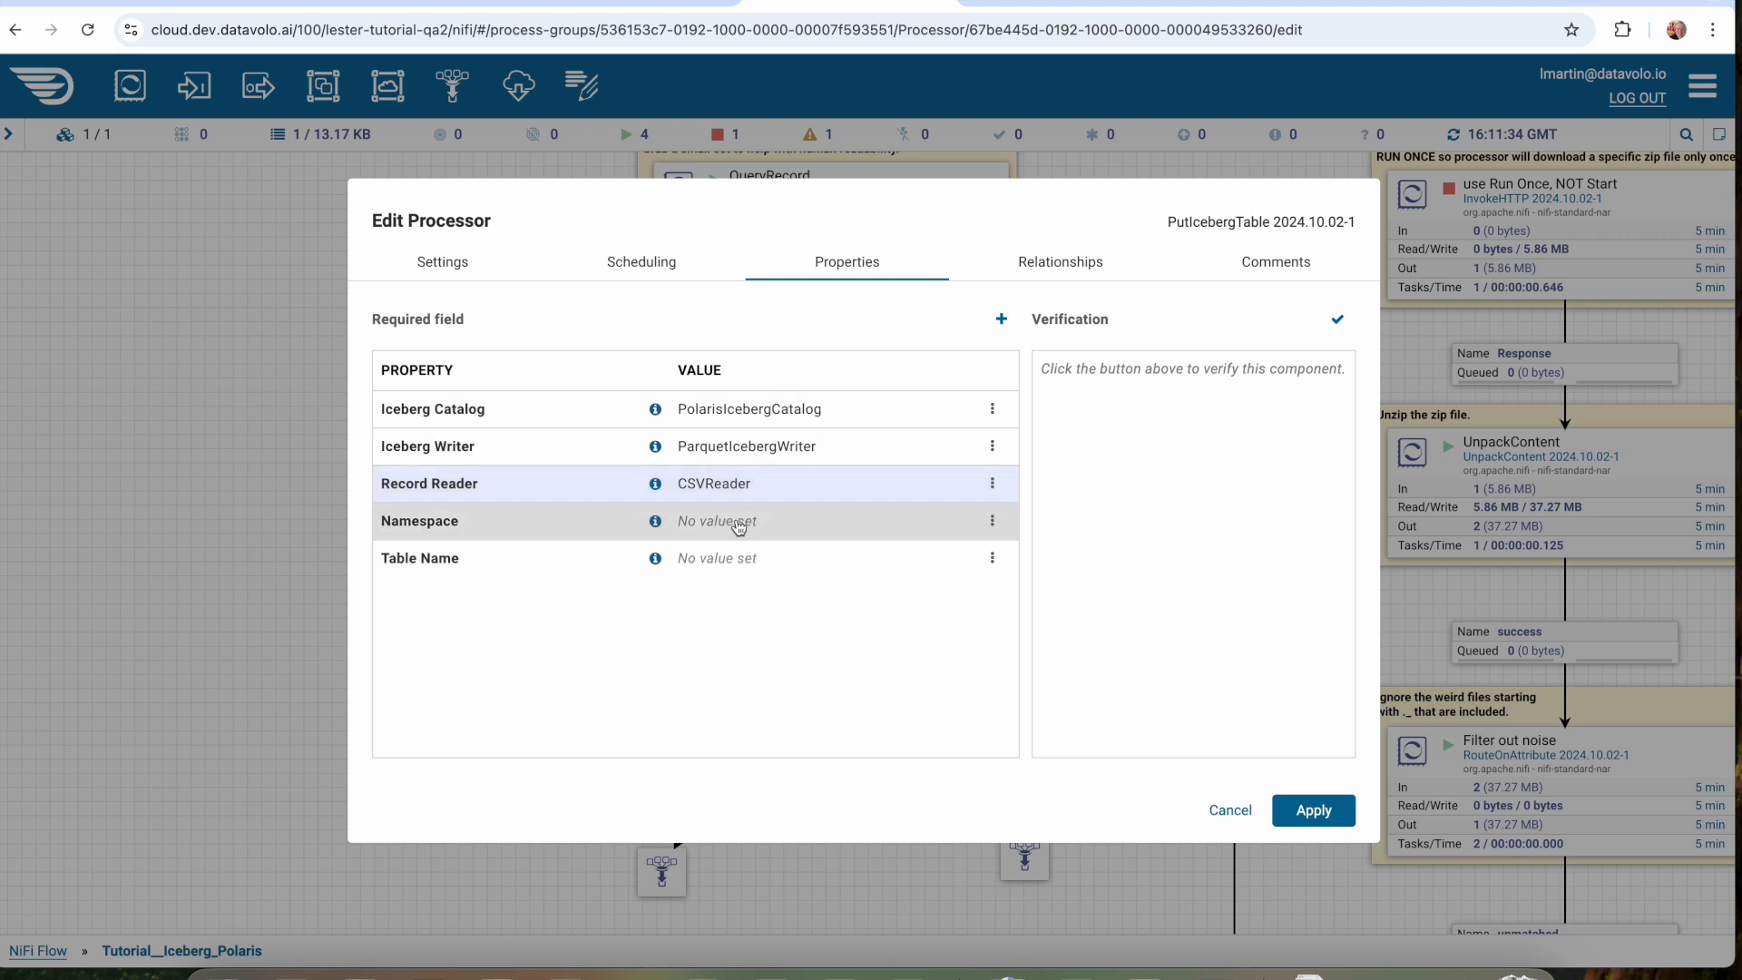
Switch to the Datavolo tutorial and review the rest of the Get and review data page, through the note on the limited-set SQL.
left_click(1016, 1)
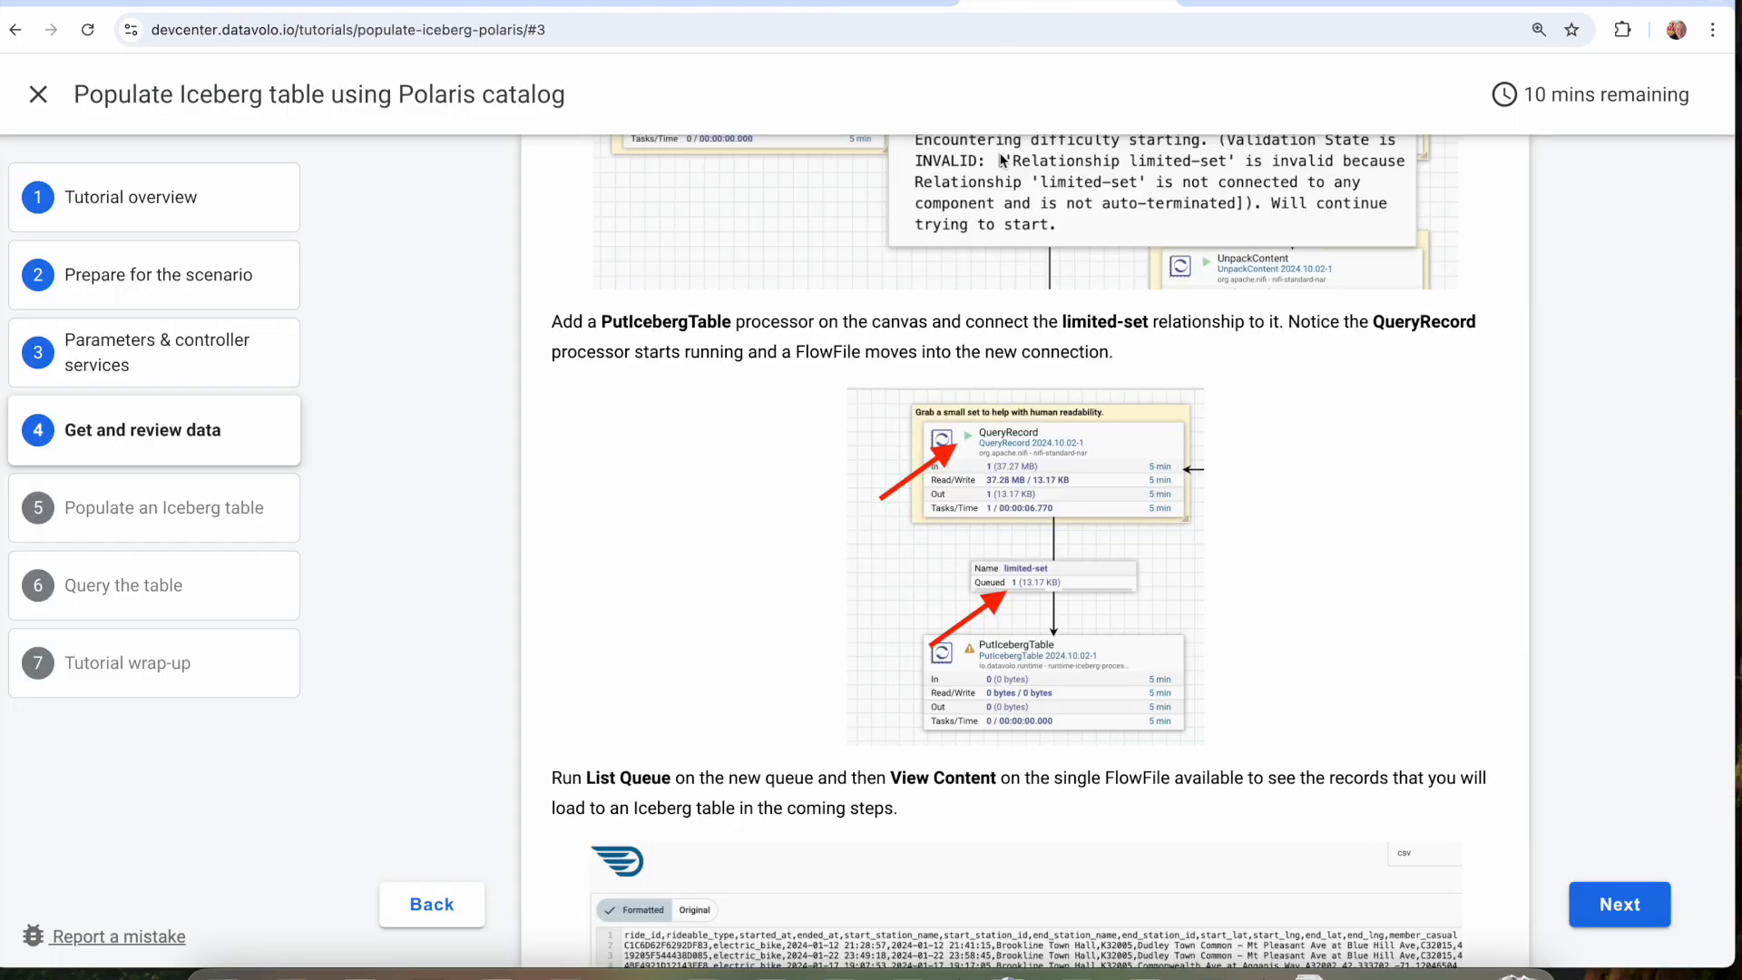
scroll(1000, 392, "down", 5)
scroll(999, 392, "up", 12)
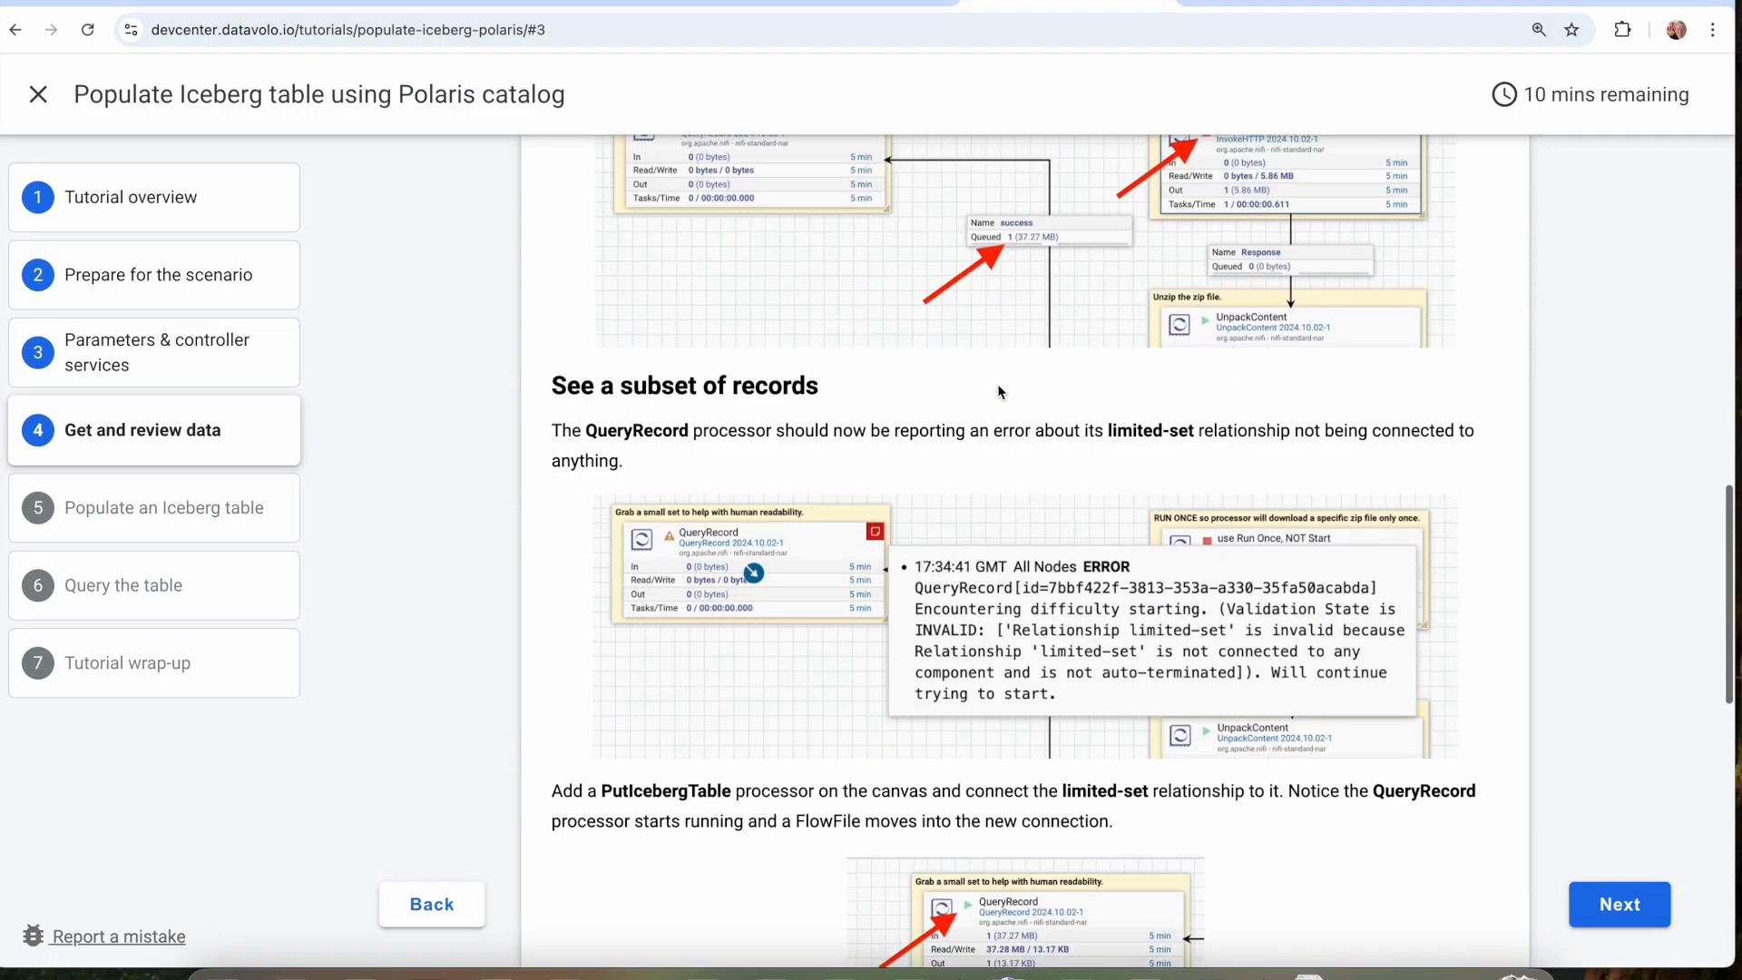
scroll(1000, 392, "up", 13)
scroll(999, 392, "down", 7)
scroll(998, 392, "down", 14)
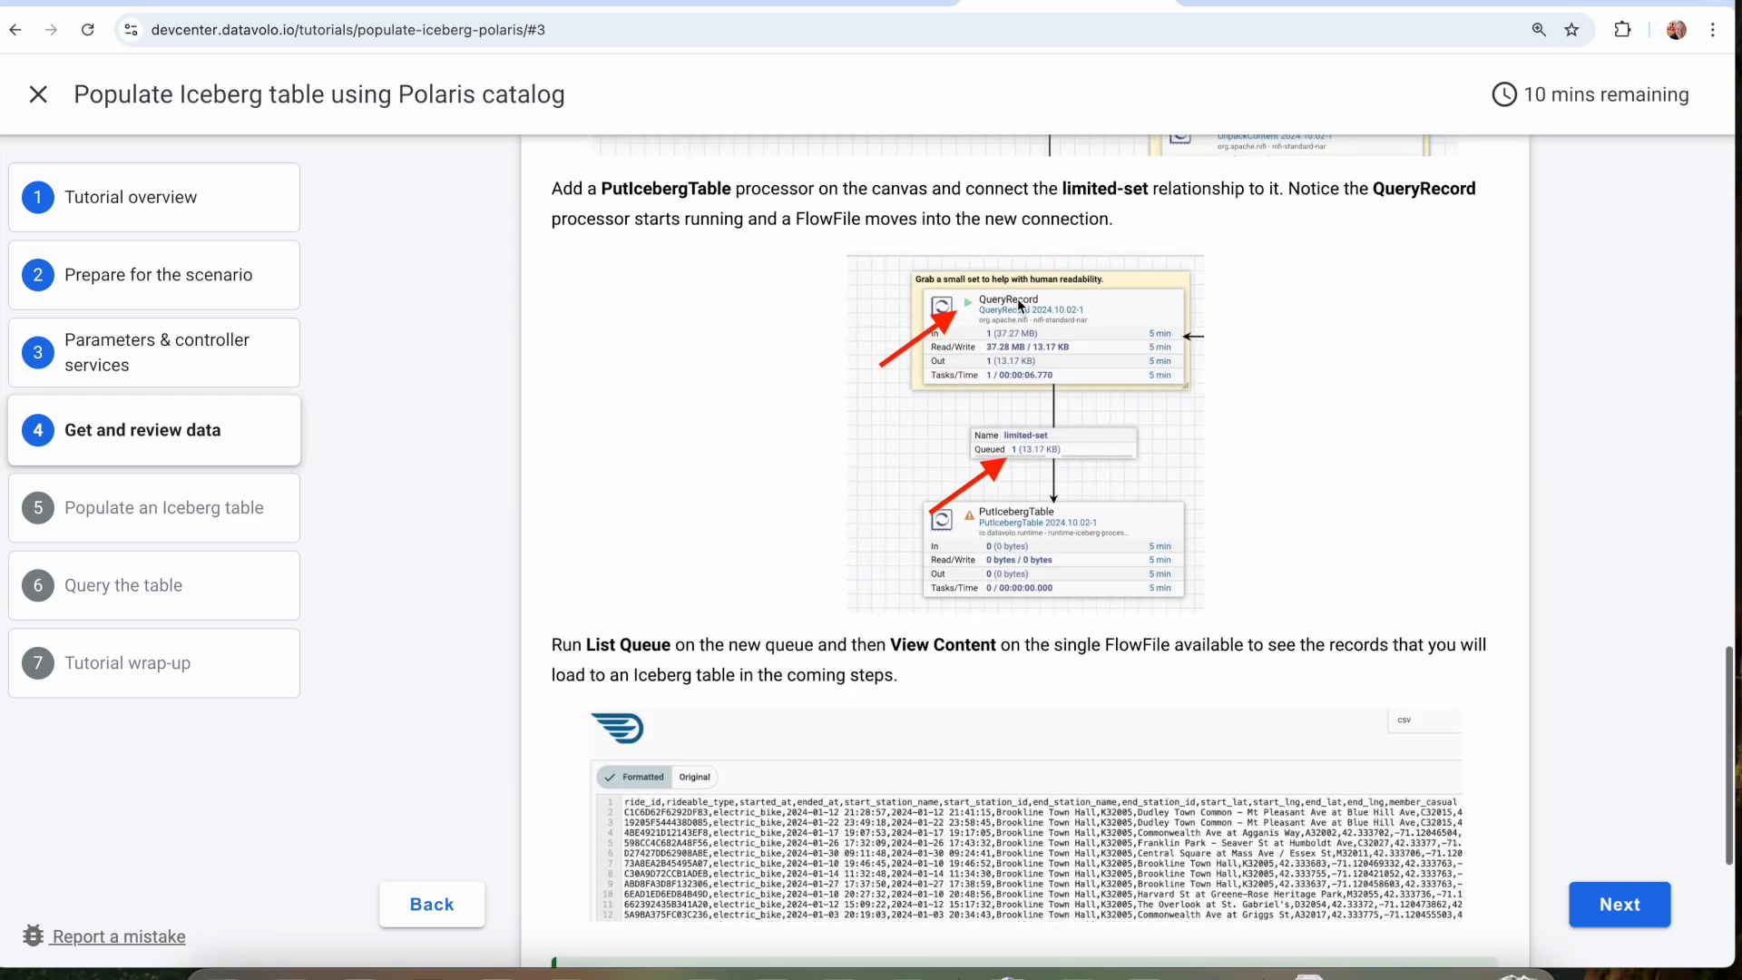
scroll(1612, 815, "down", 1)
scroll(1378, 819, "down", 3)
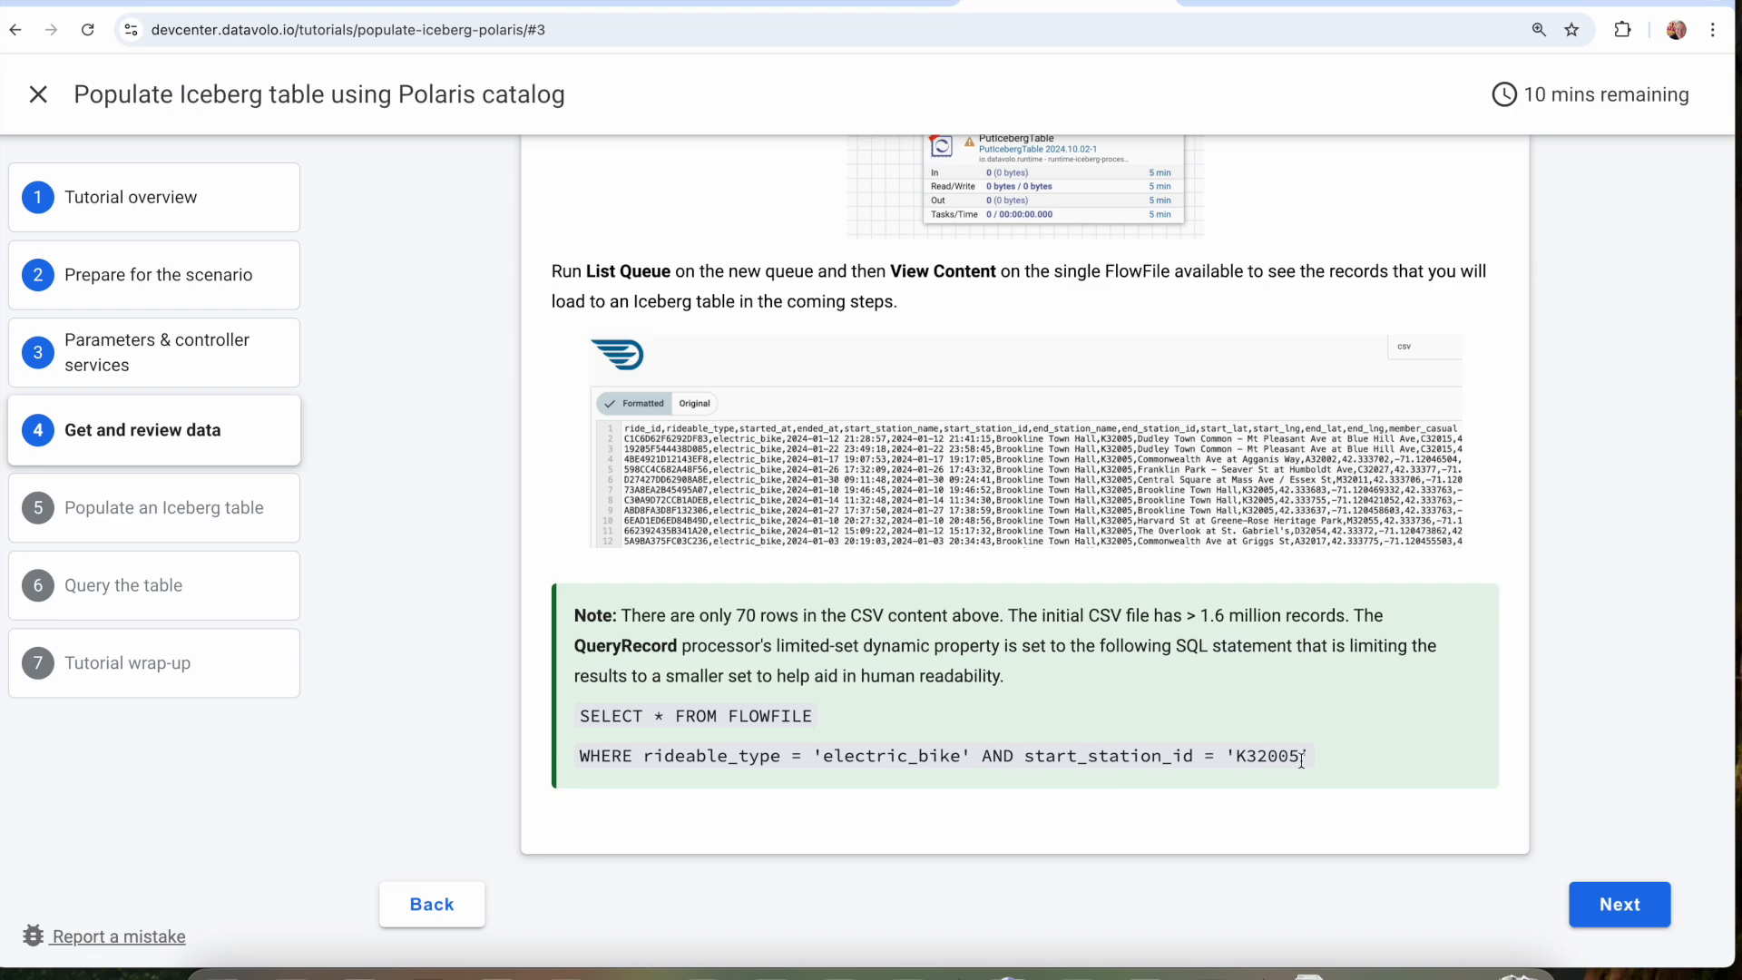
Check the Namespace and Table Name settings on the tutorial's Populate an Iceberg table page, and return to the flow.
left_click(1606, 893)
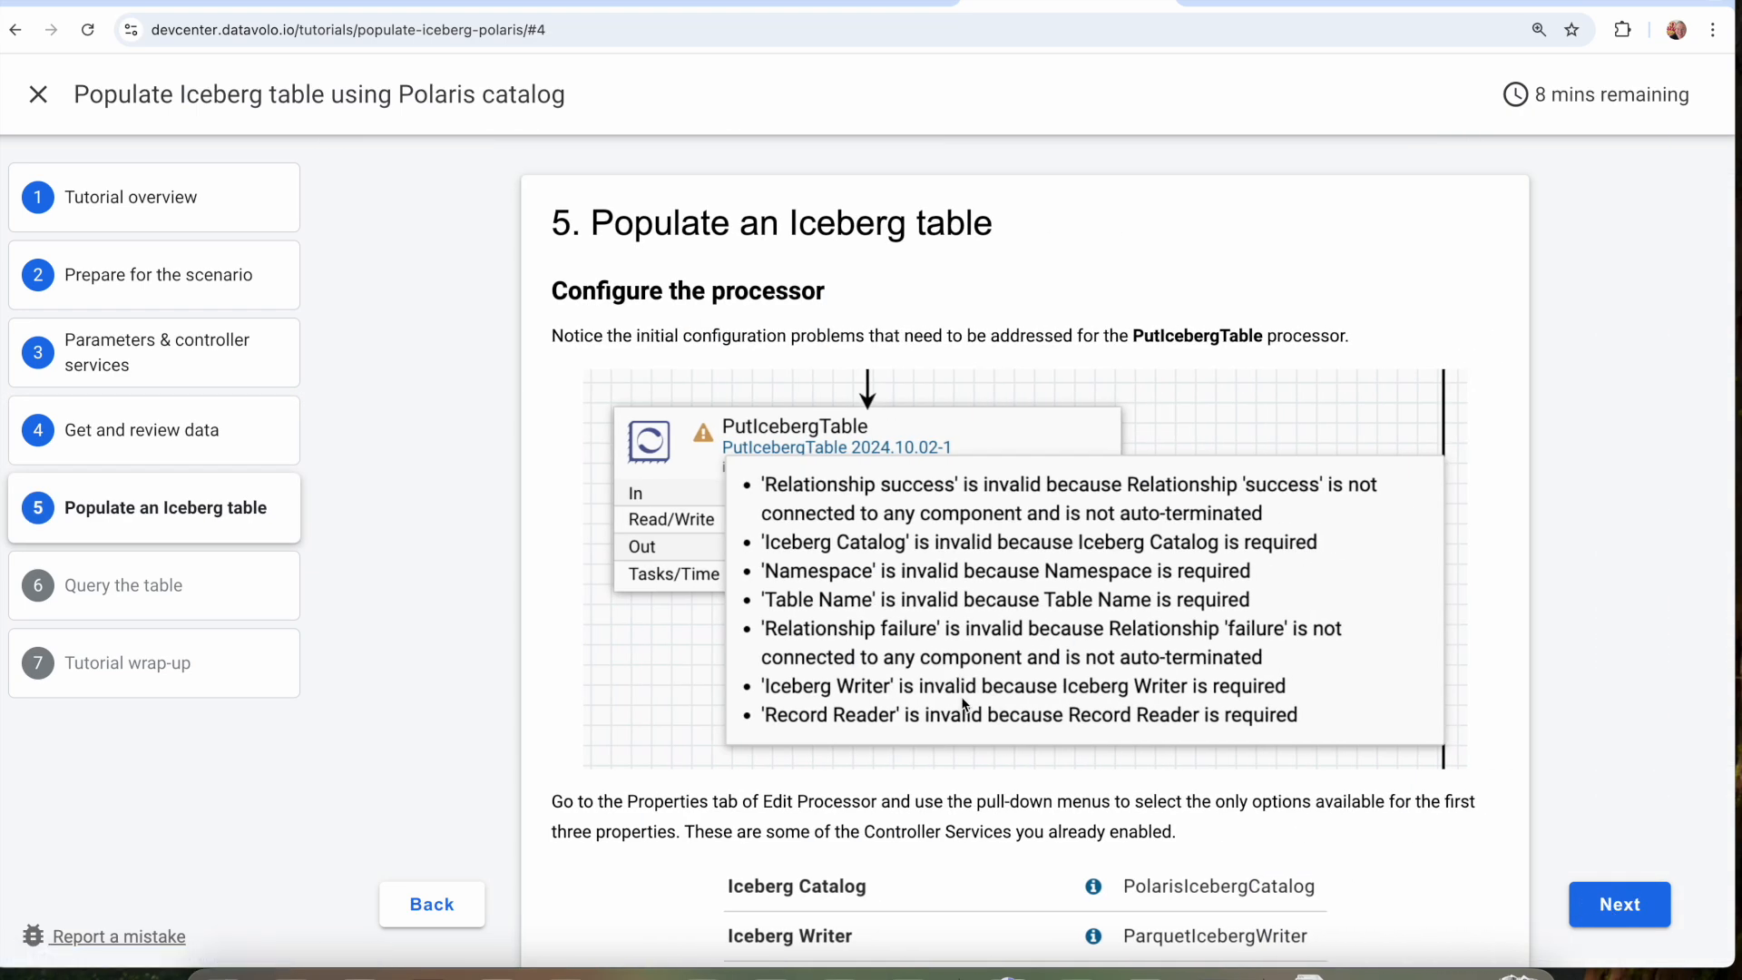
scroll(961, 695, "down", 5)
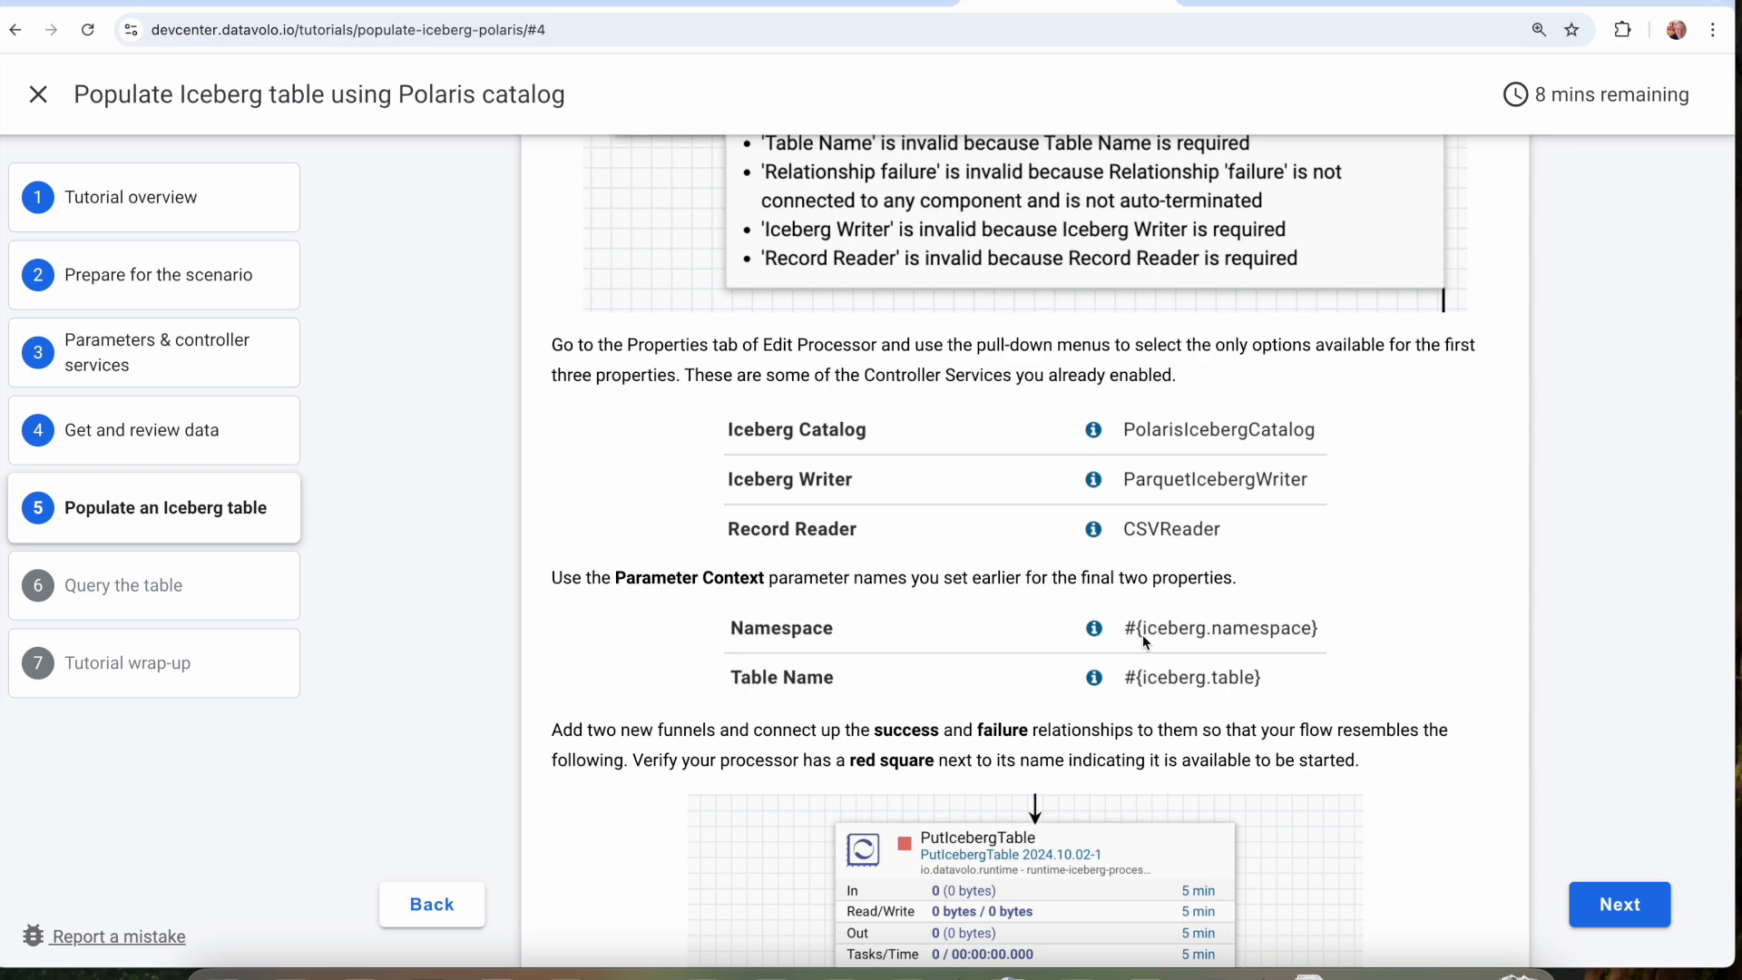
left_click(849, 5)
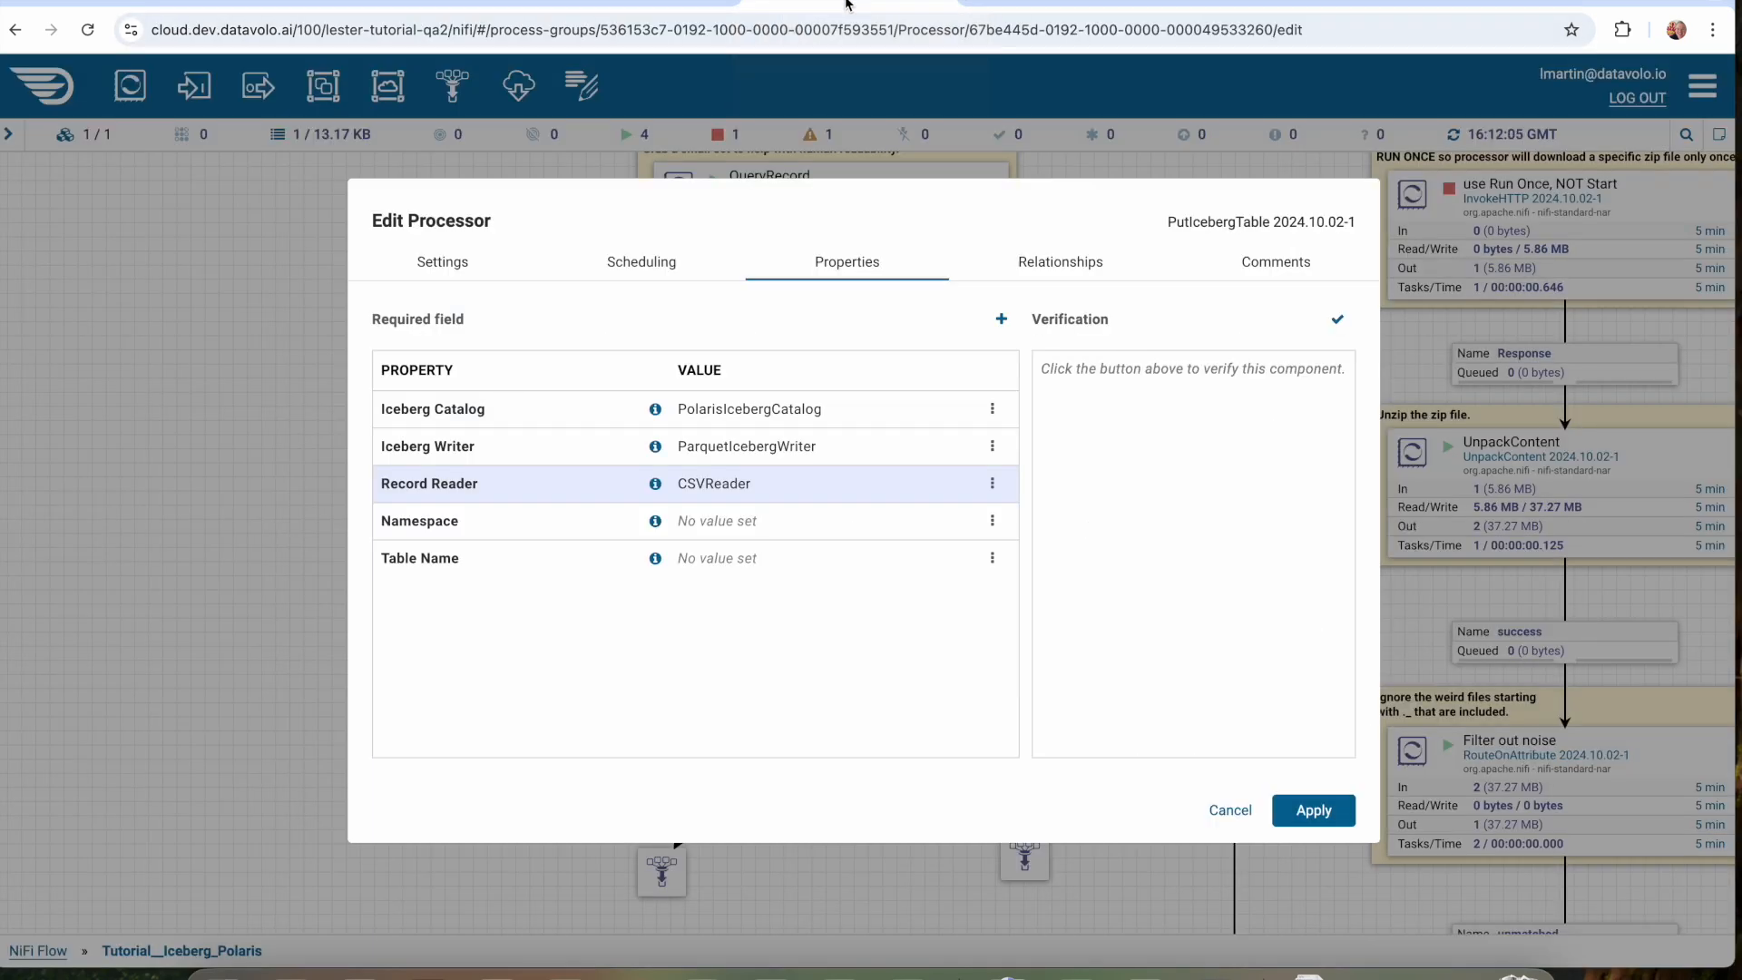
Set the Namespace property of PutIcebergTable to #{iceberg.namespace}.
left_click(711, 523)
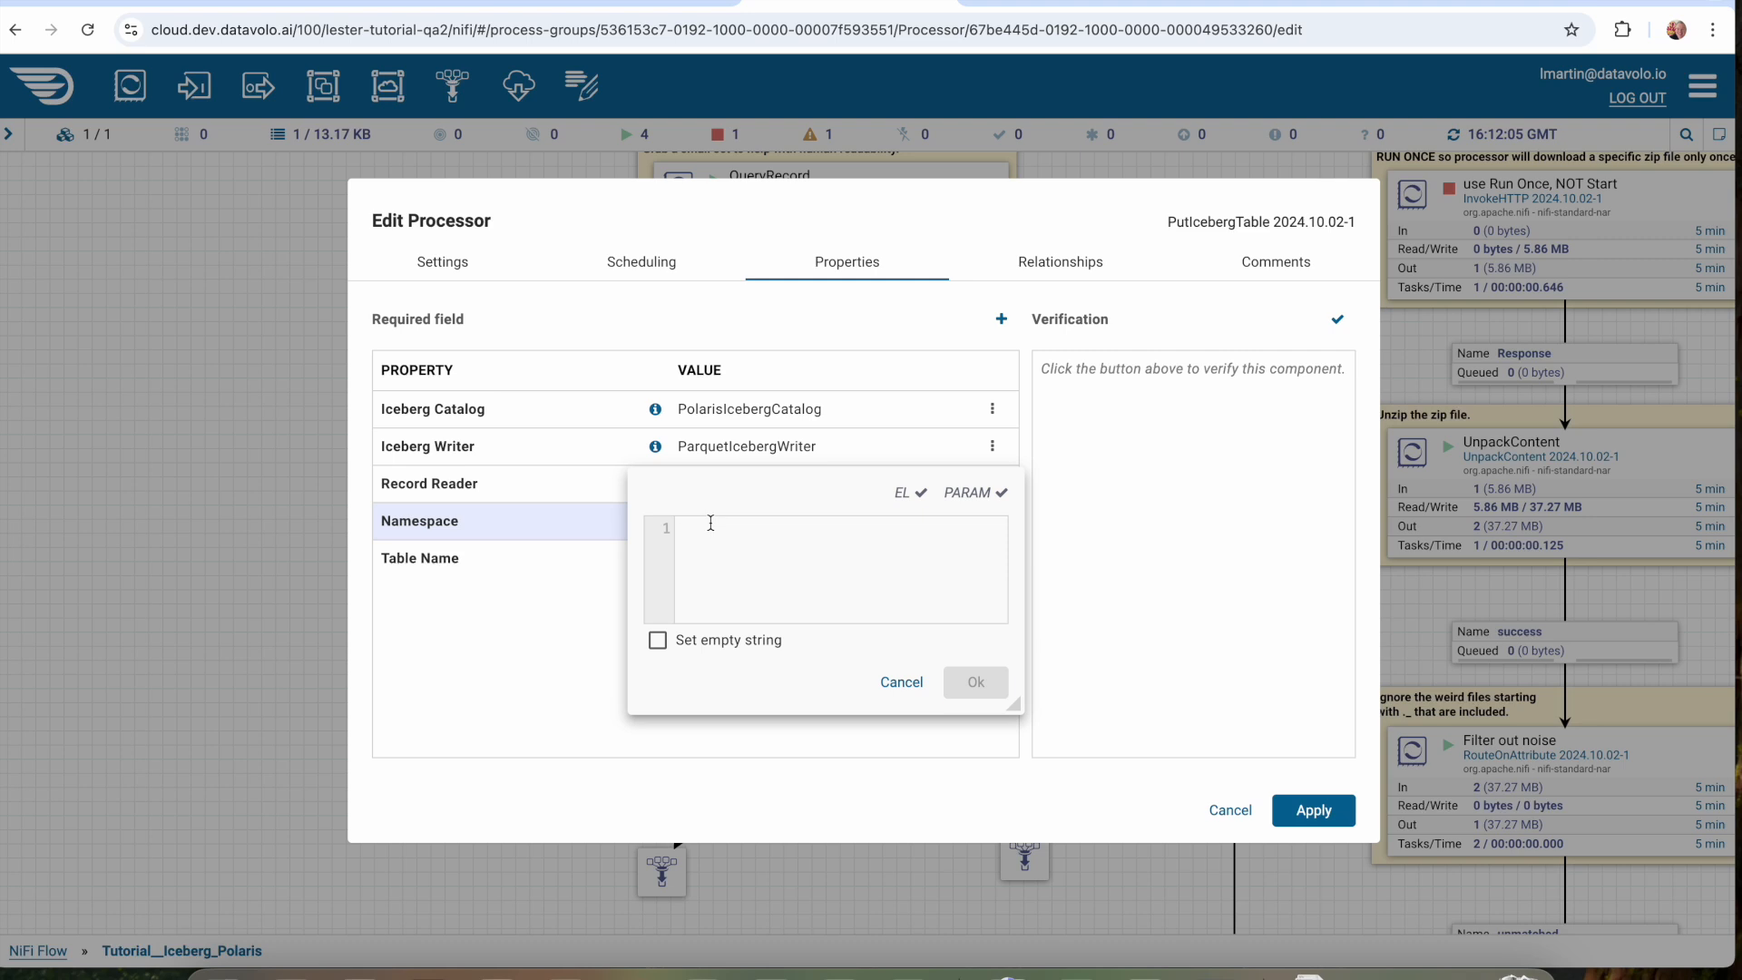
type("#{iceberg.")
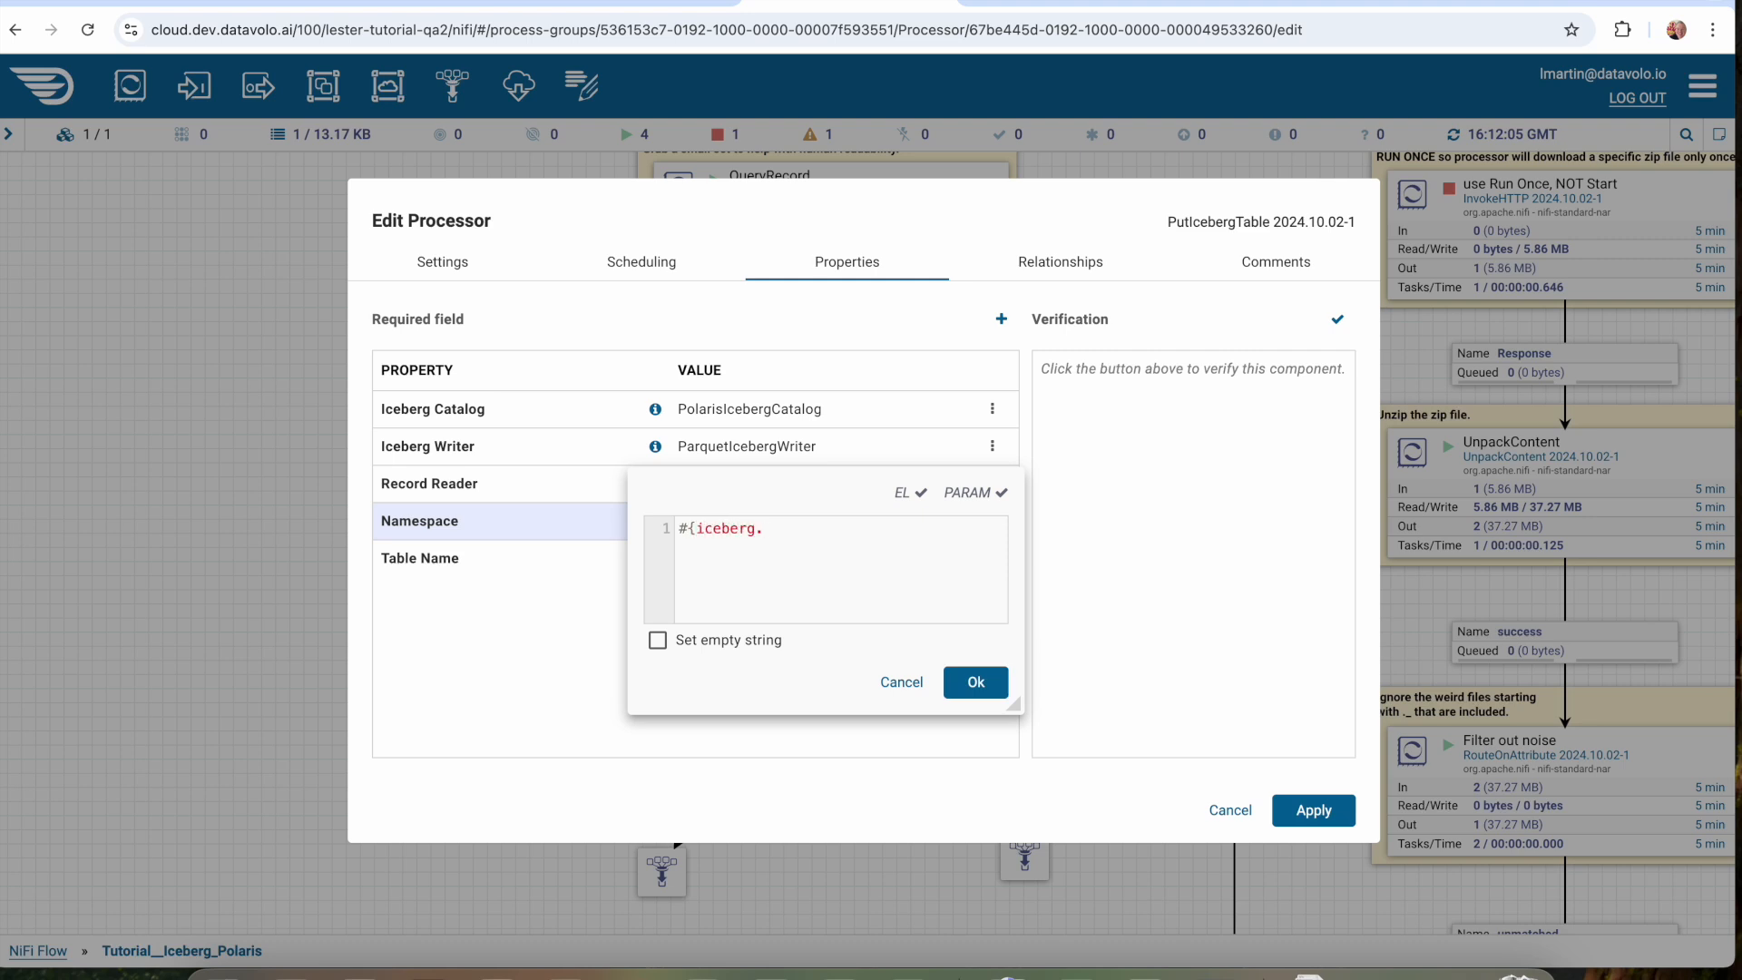
type("namespace}")
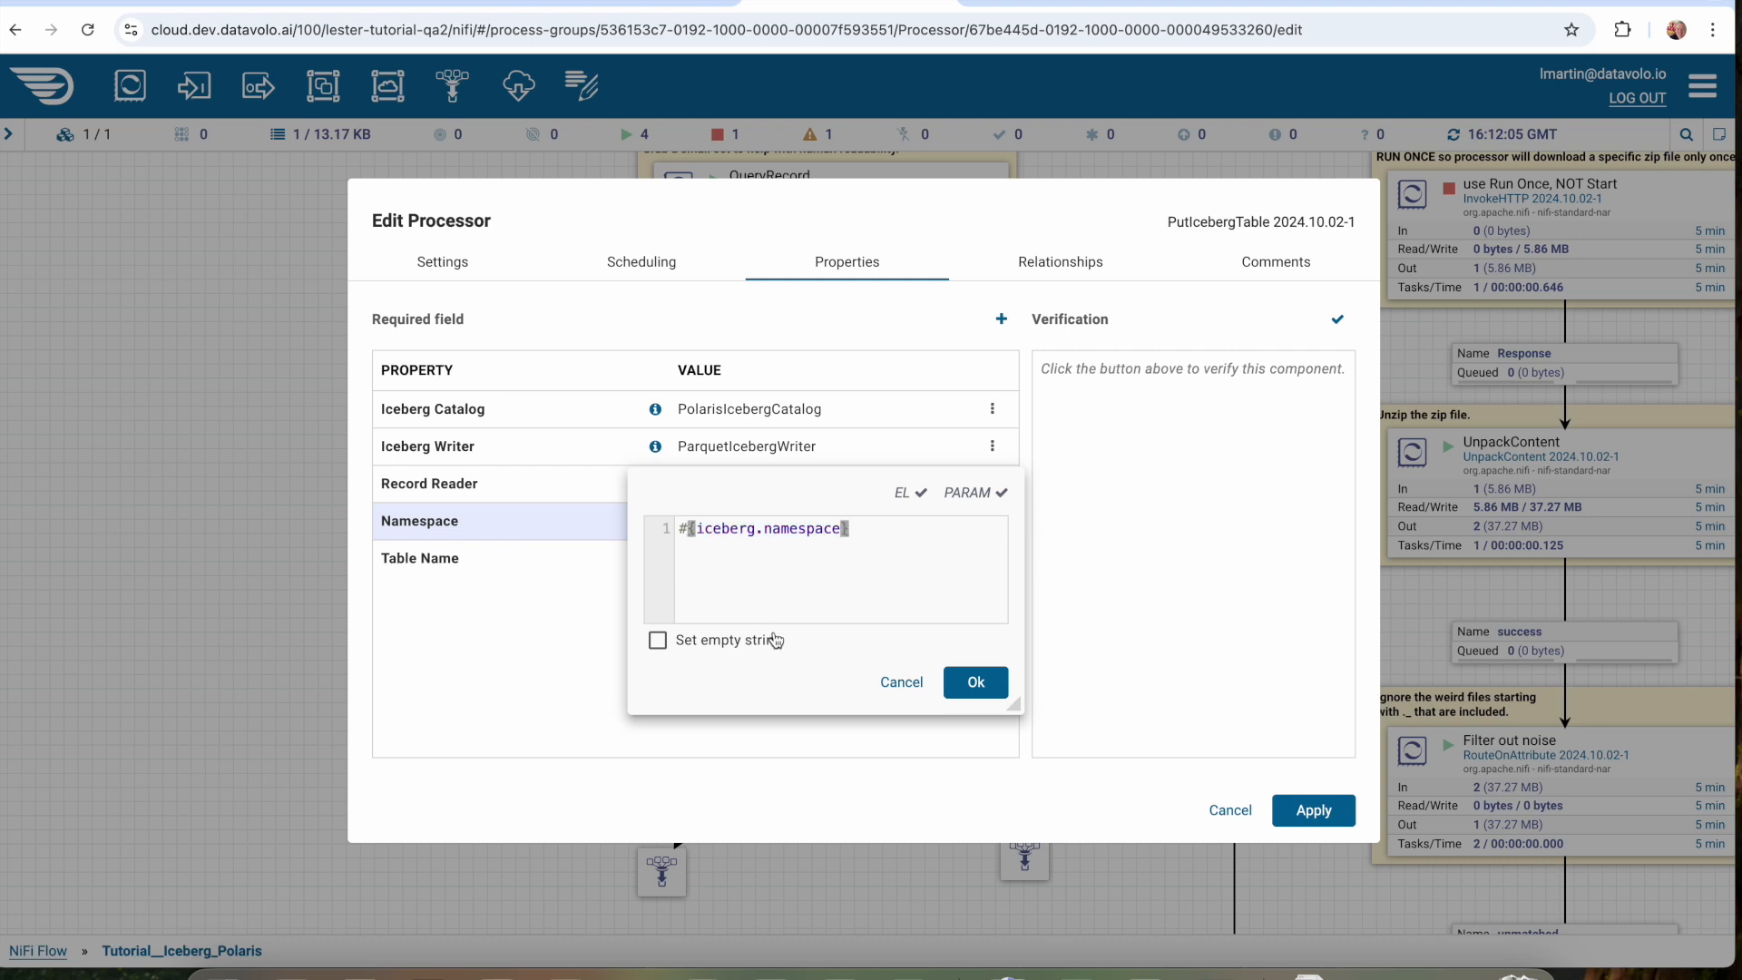
left_click(972, 687)
Set the Table Name property of PutIcebergTable to tutorial_bikes and apply the processor configuration.
left_click(732, 559)
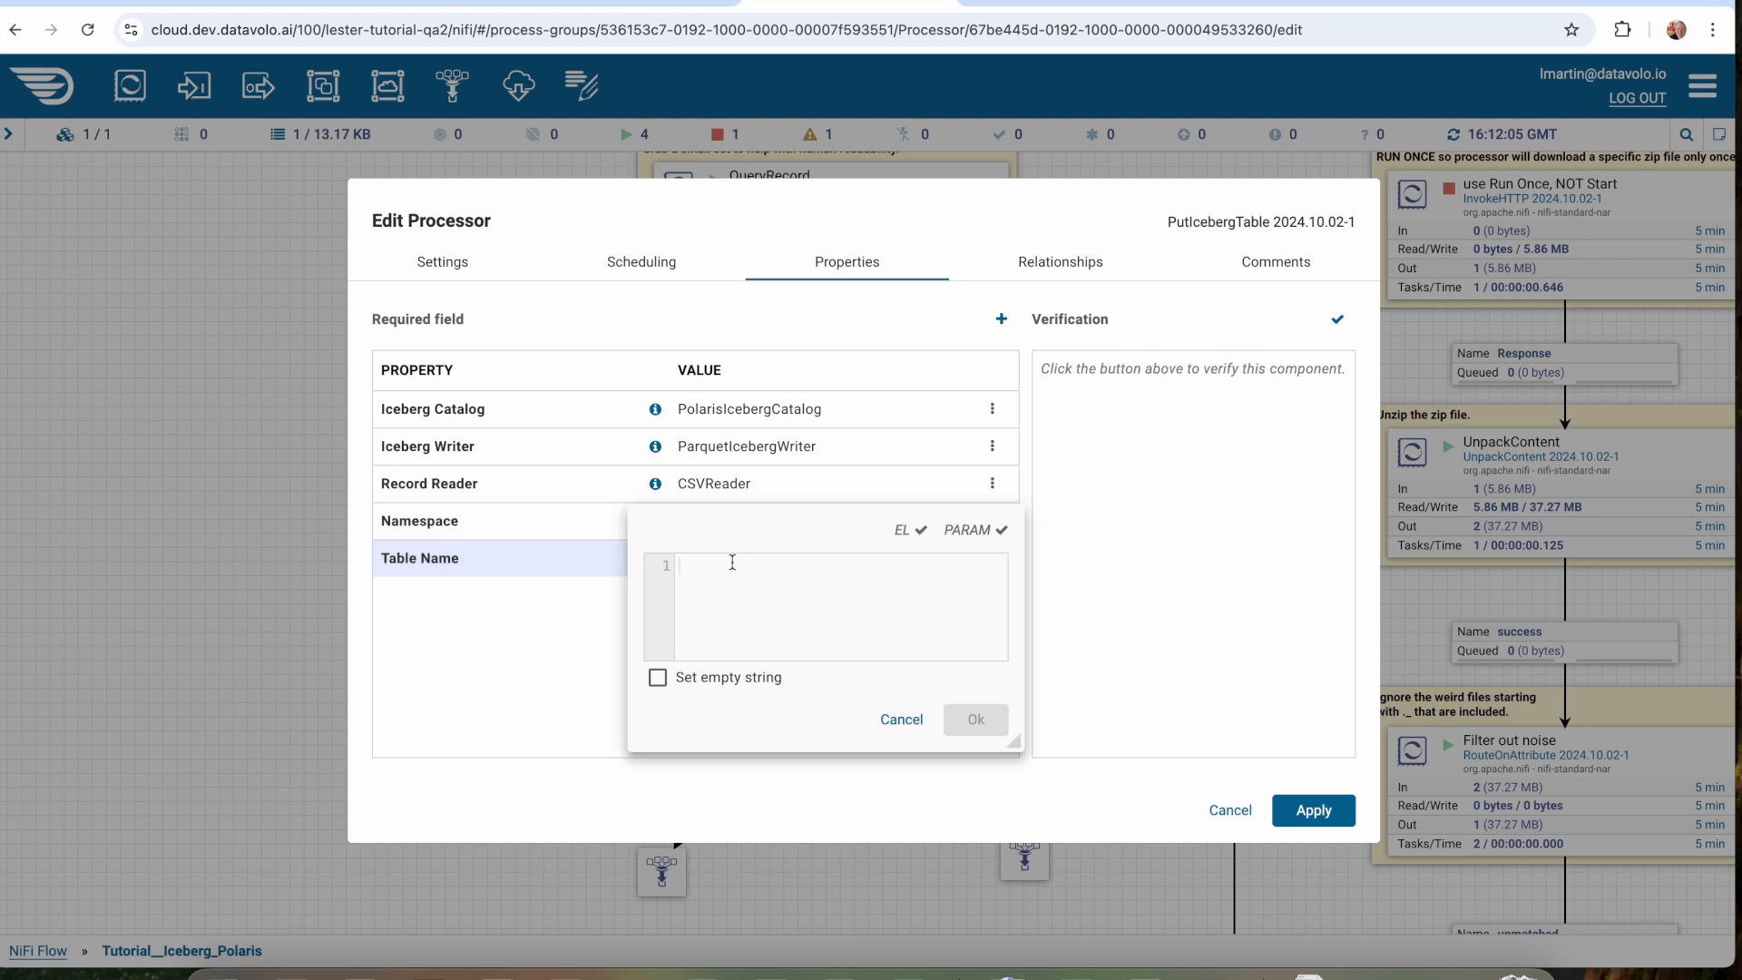
type("tutorial_bikes")
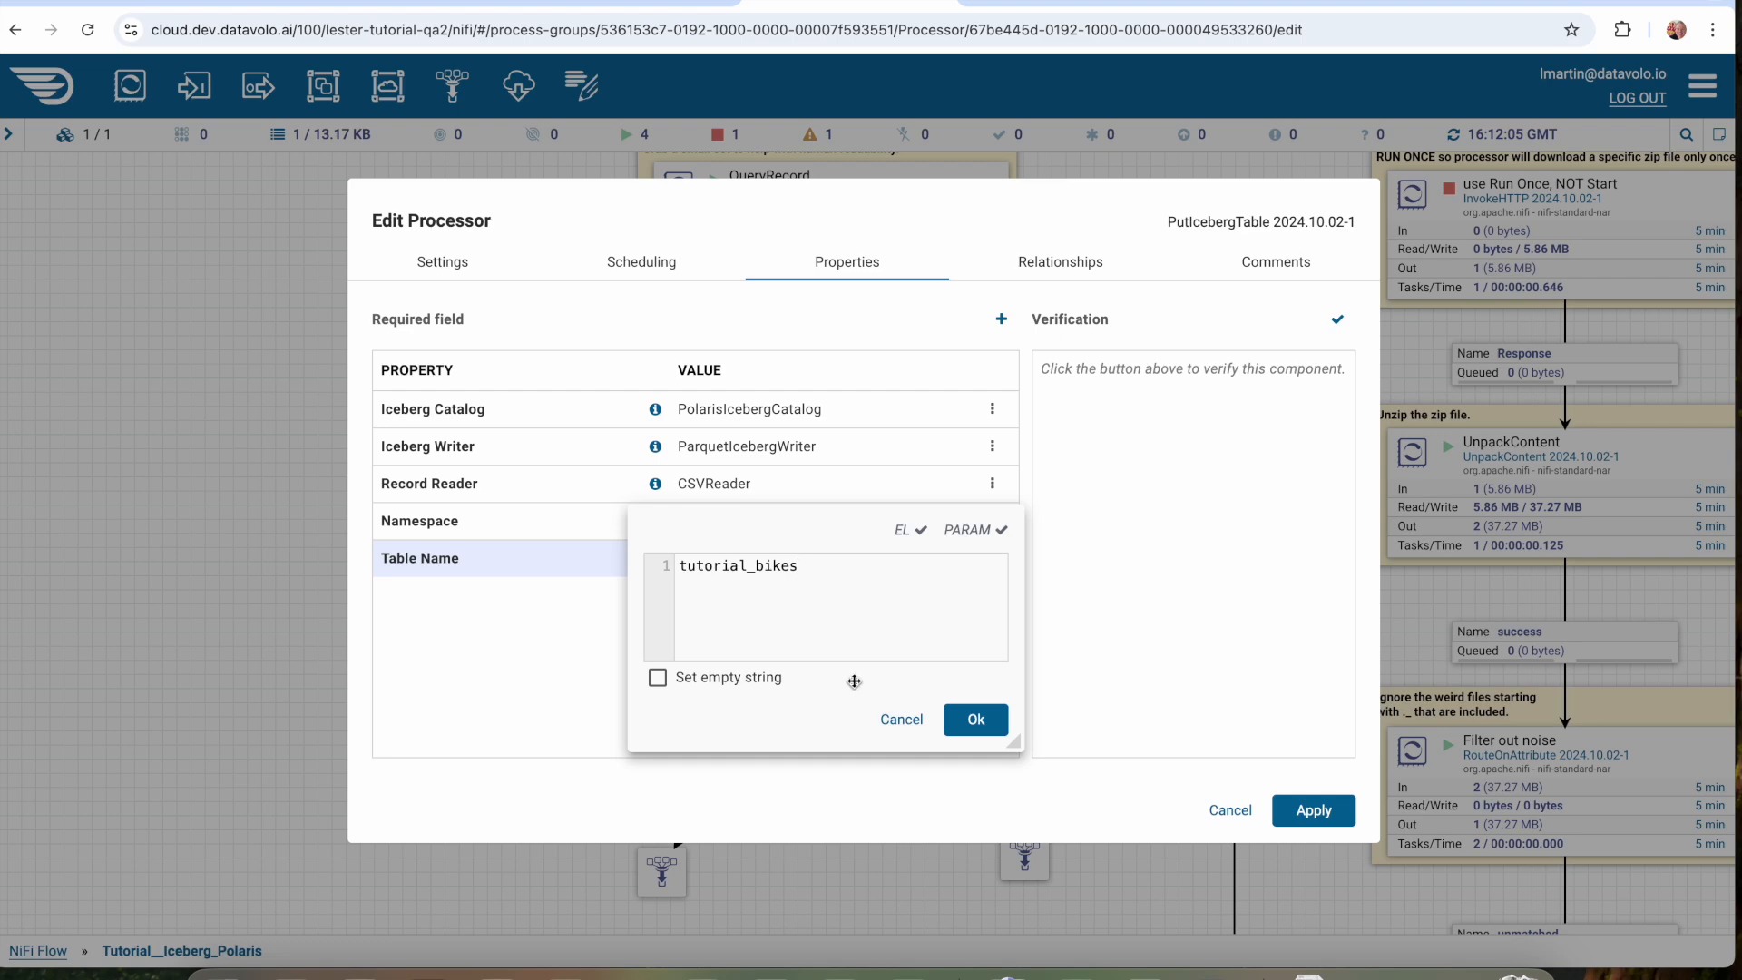
left_click(974, 720)
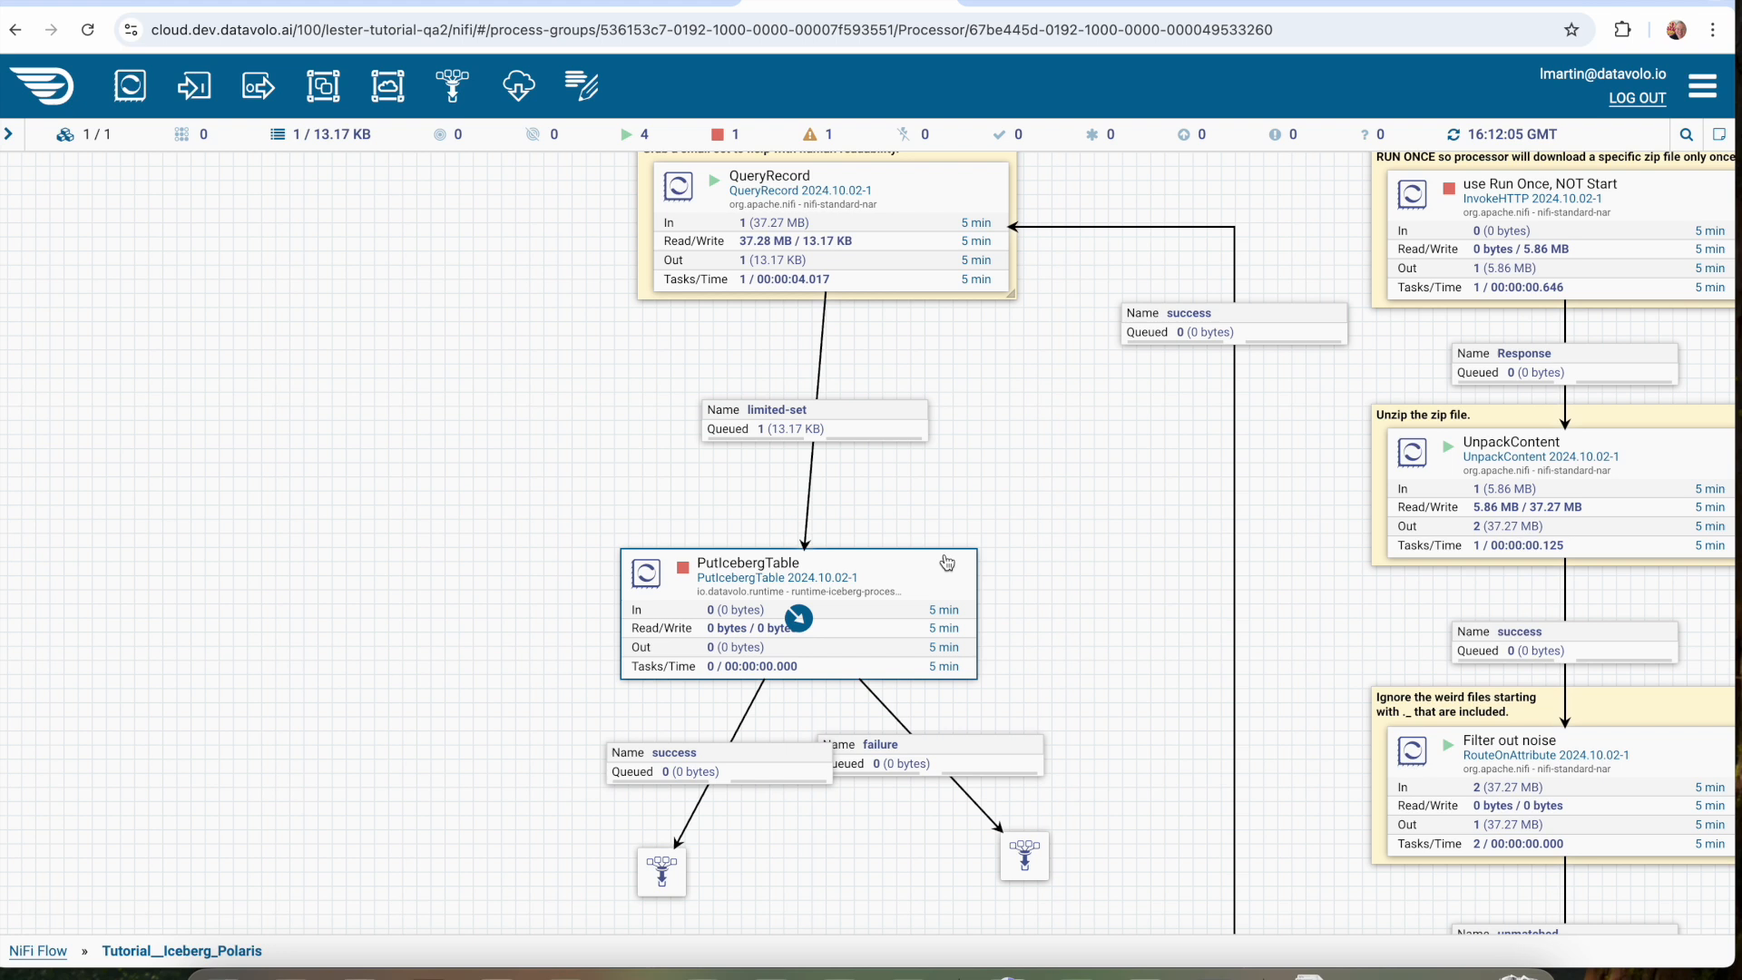
Align the PutIcebergTable processor directly beneath QueryRecord and start it.
left_click_drag(904, 575, 956, 510)
left_click(945, 541)
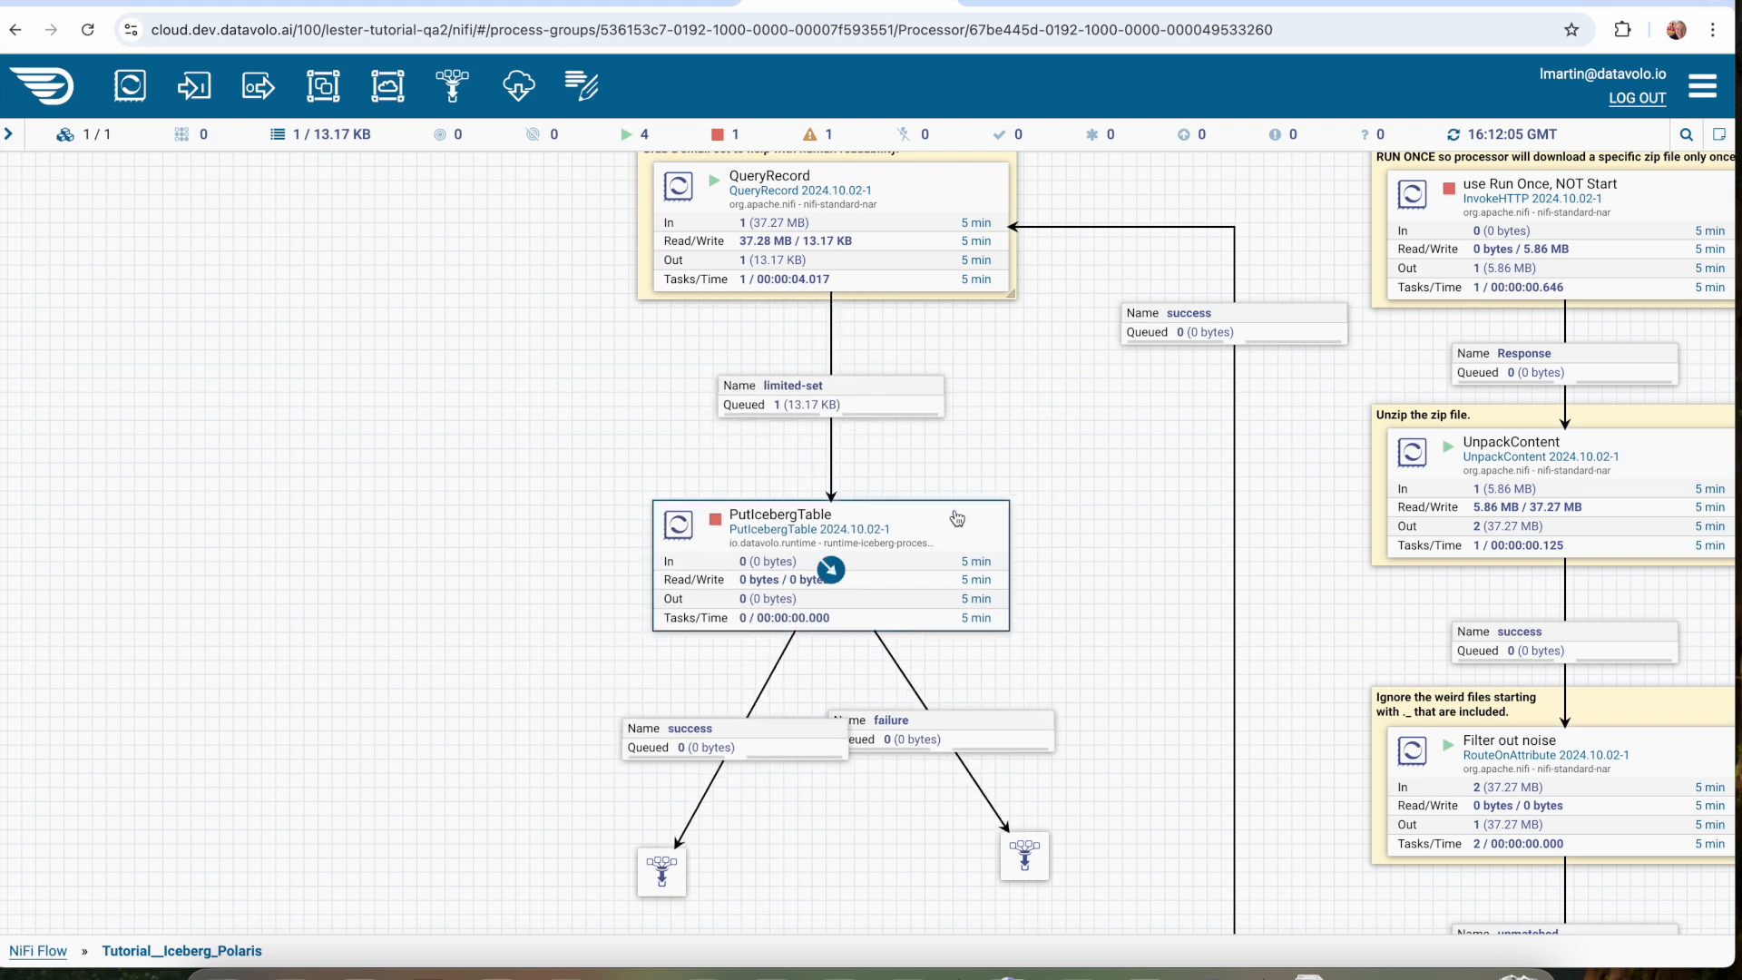
right_click(954, 512)
left_click(996, 578)
Move the failure funnel farther away from the success funnel and refresh the flow canvas.
left_click(1025, 858)
left_click_drag(1042, 877, 1082, 886)
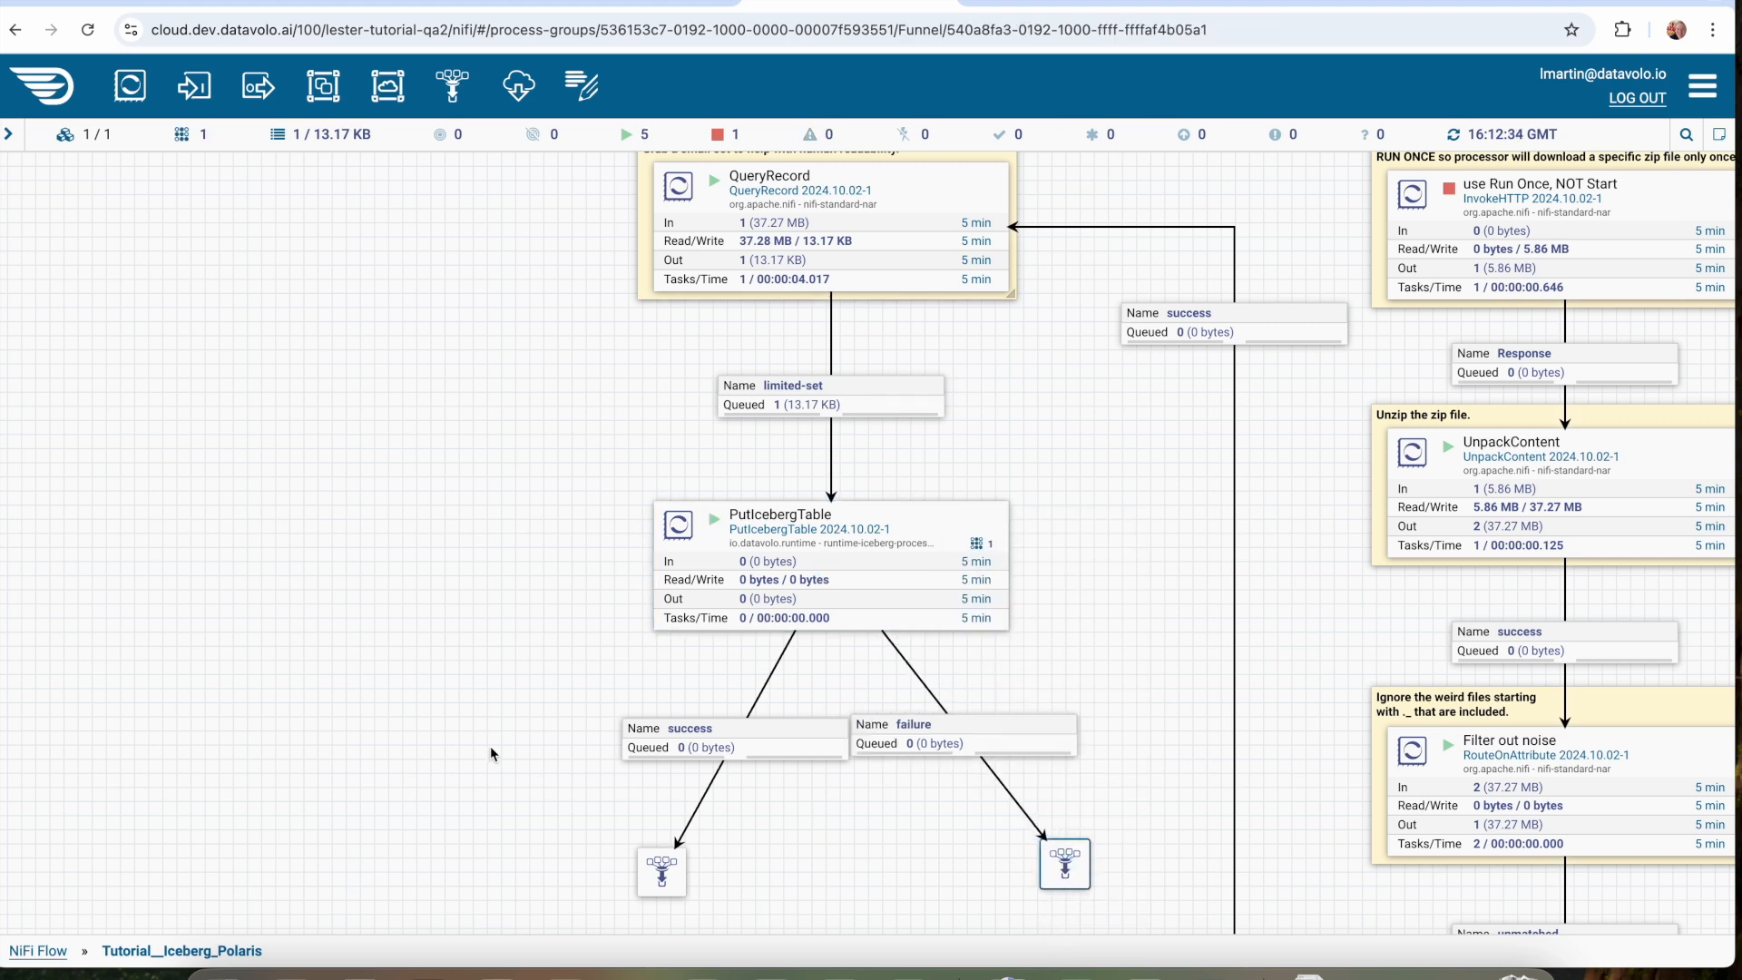
right_click(409, 575)
left_click(464, 116)
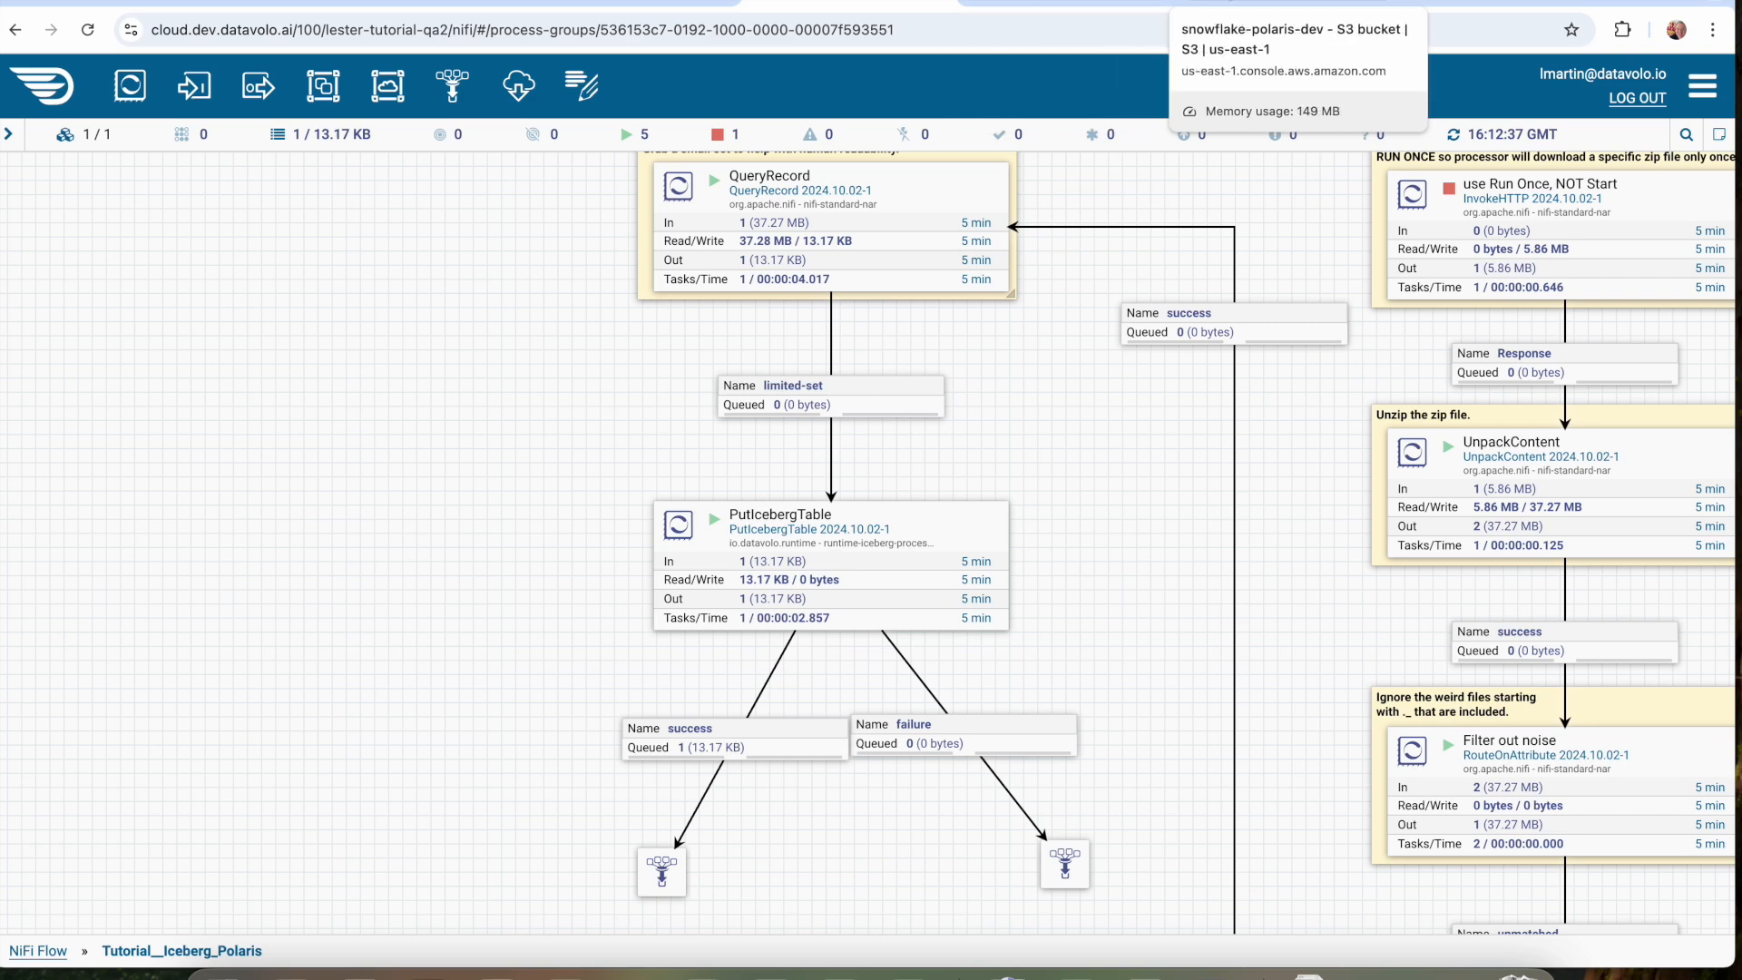
Switch to the tutorial and read its optional section on verifying the file on the S3 bucket.
left_click(1023, 4)
scroll(825, 476, "down", 6)
scroll(825, 475, "down", 8)
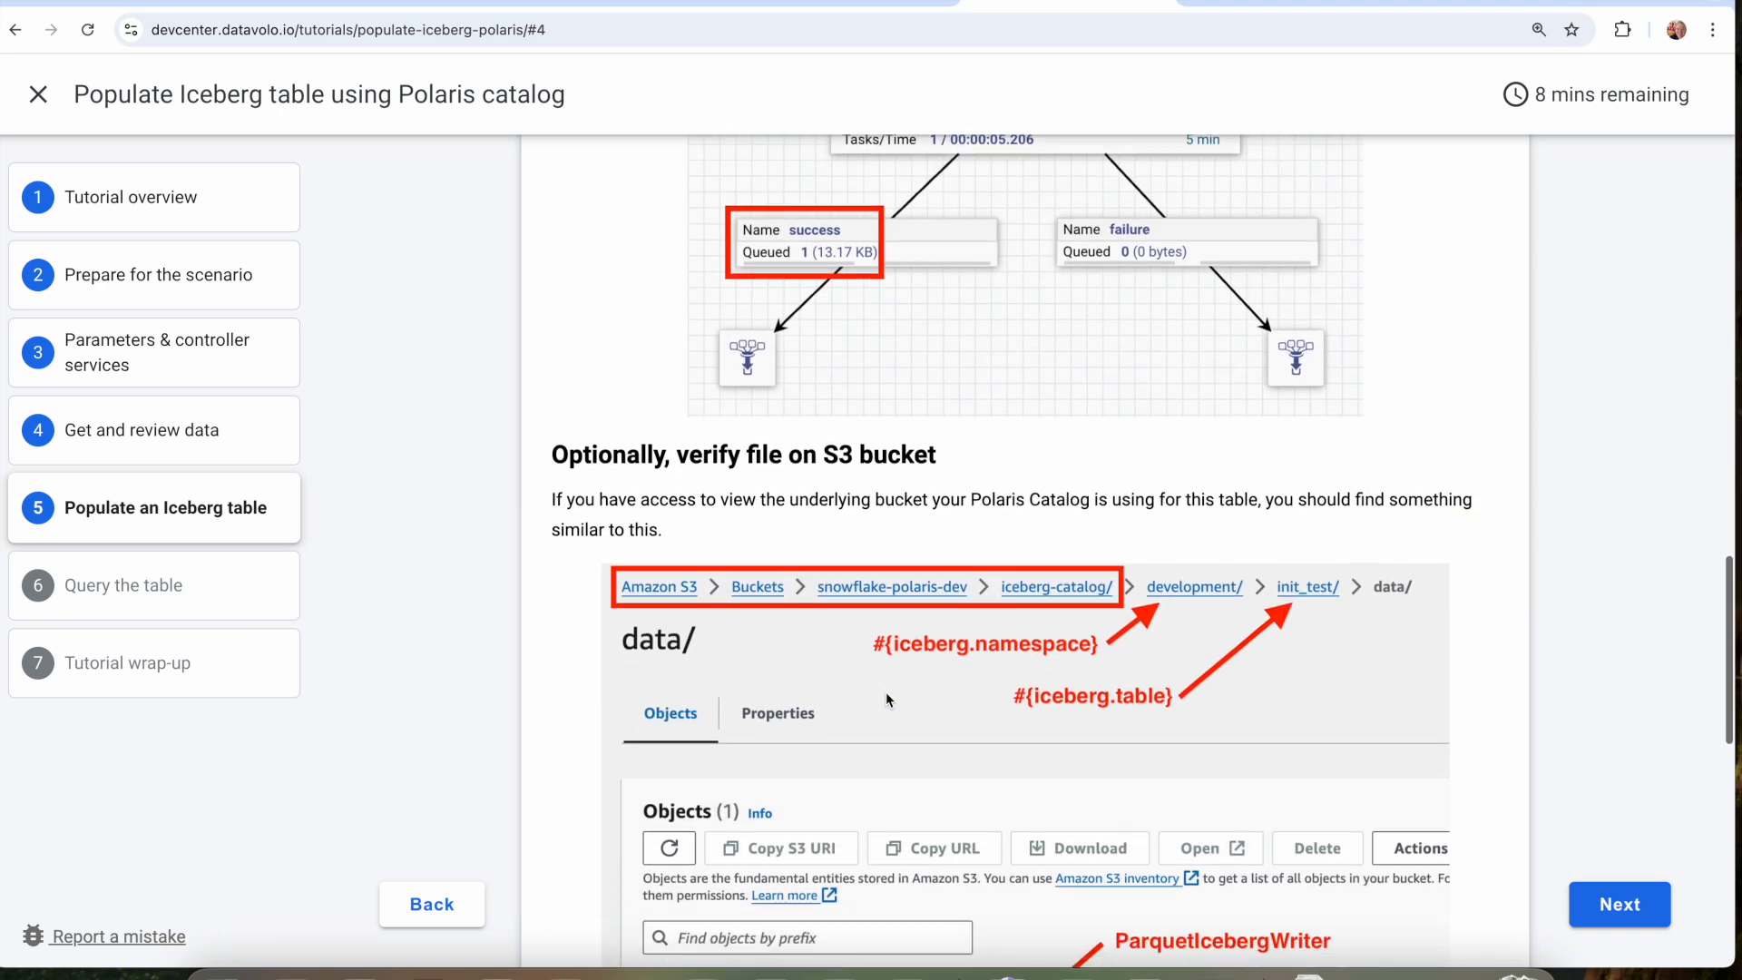
scroll(886, 691, "down", 3)
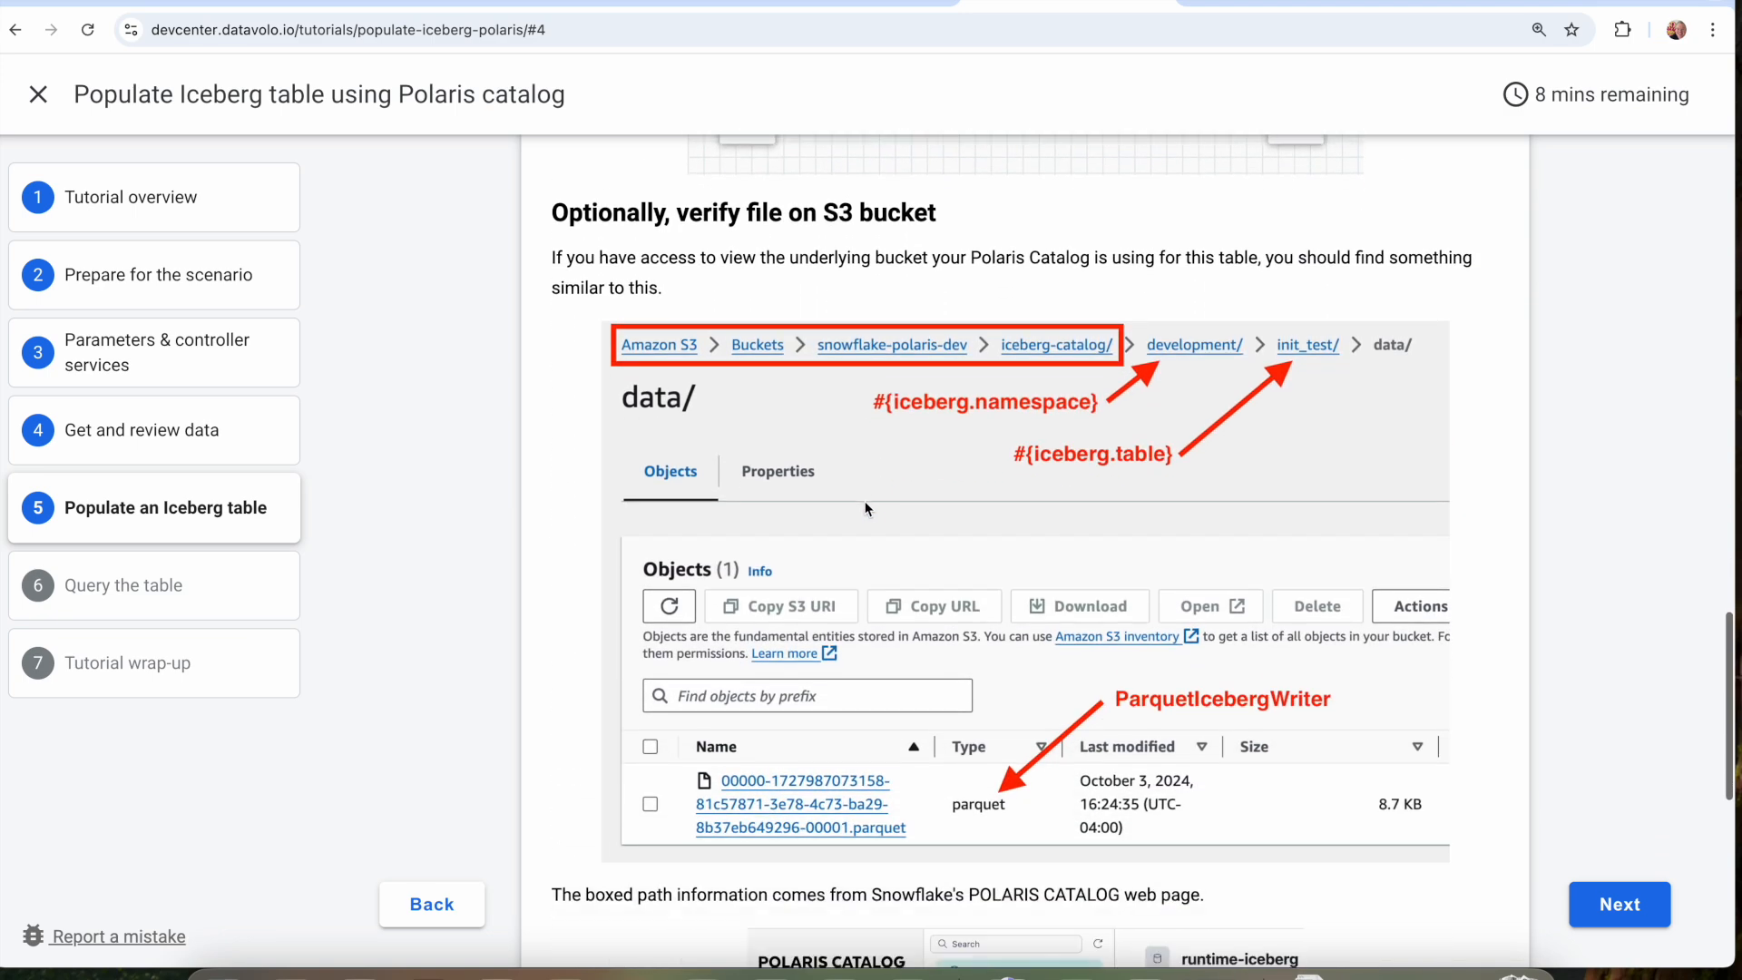
Open iceberg-catalog/ in the snowflake-polaris-dev bucket in Amazon S3, and compare it with the Polaris Catalog page and the tutorial's path.
left_click(1307, 5)
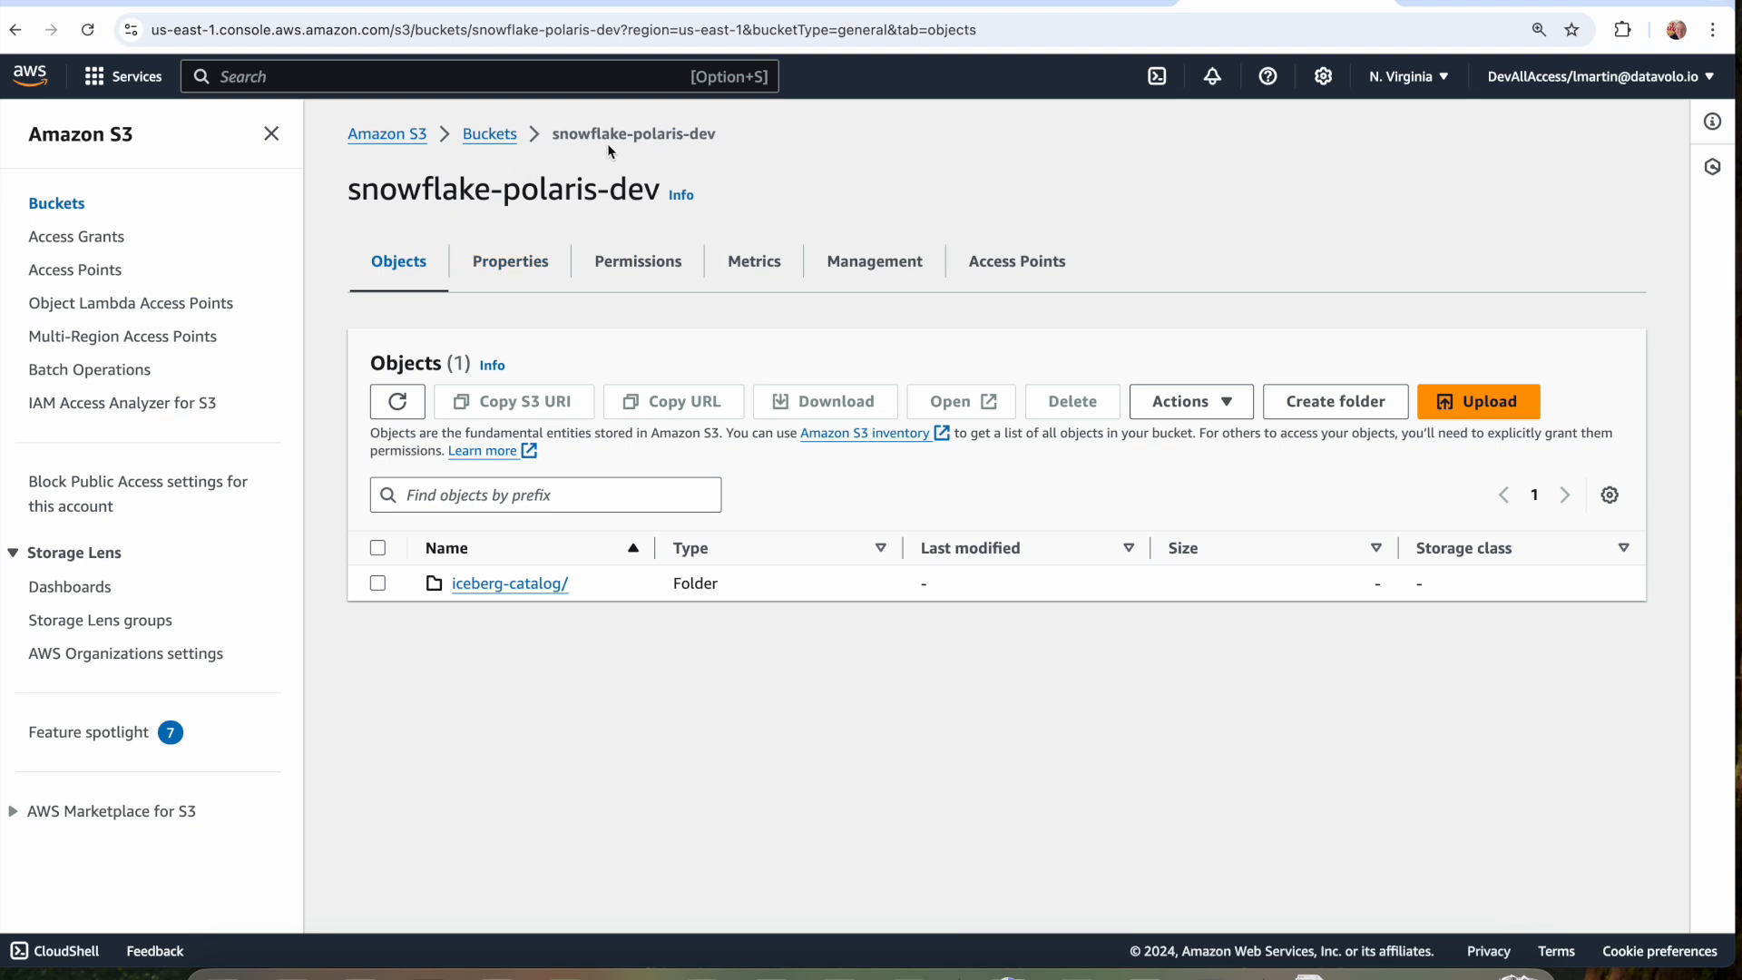
left_click(481, 585)
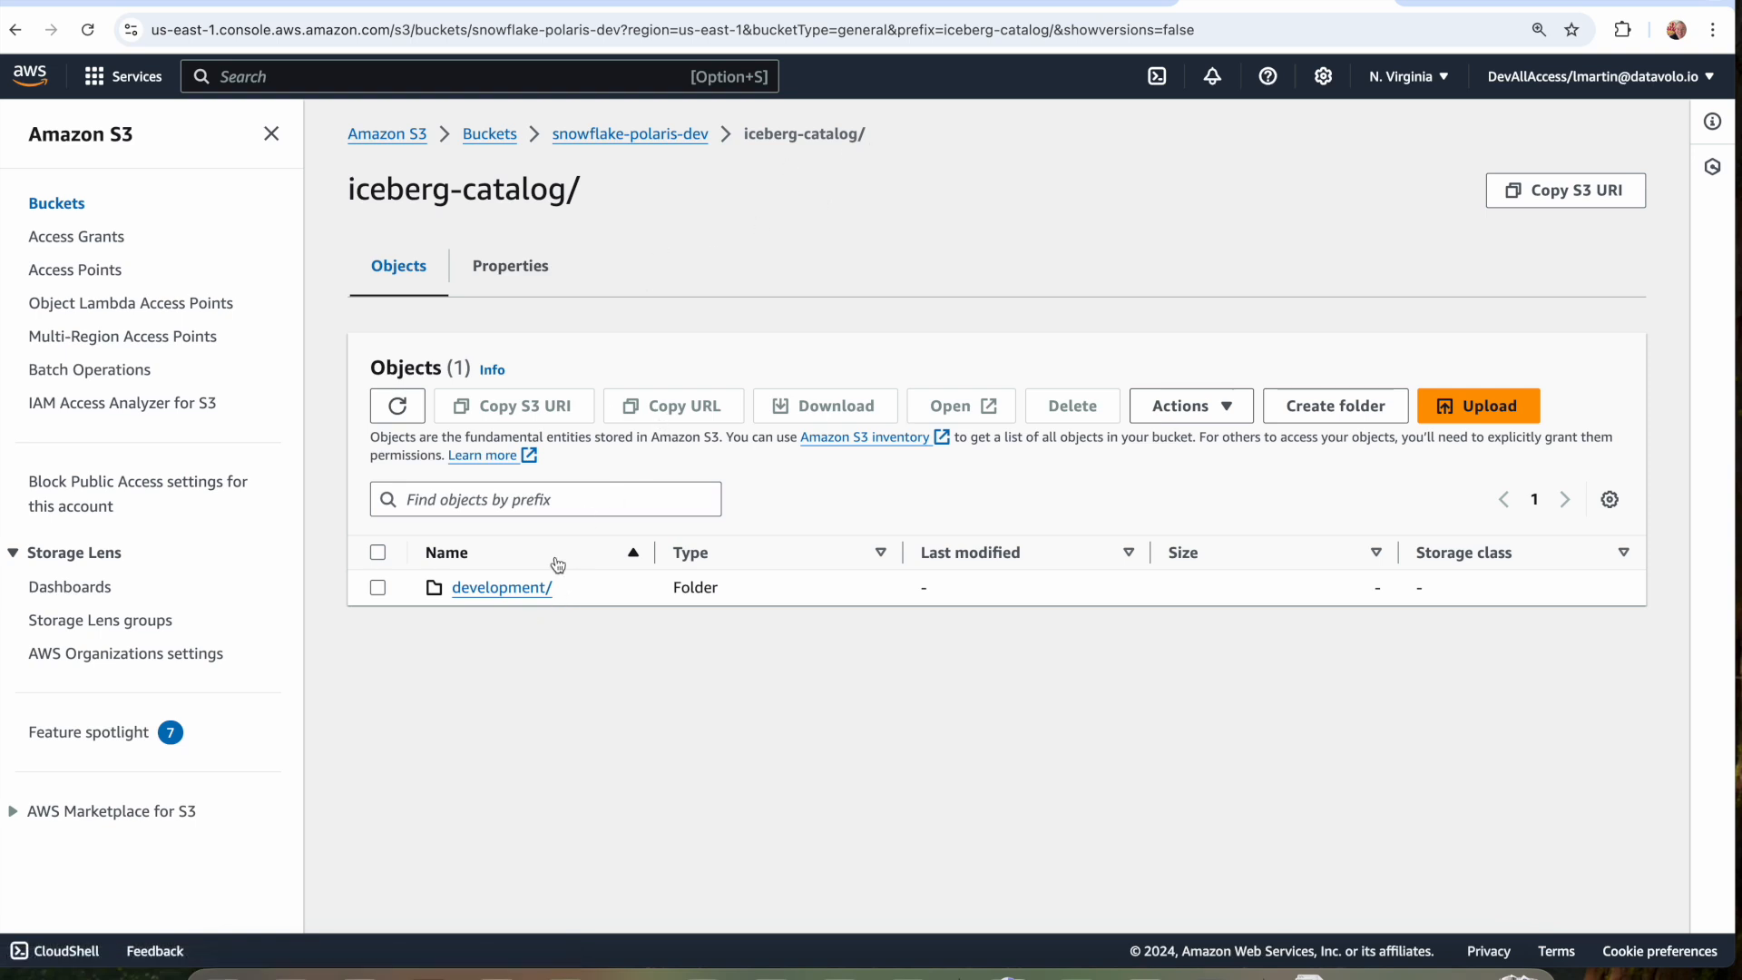
left_click(435, 10)
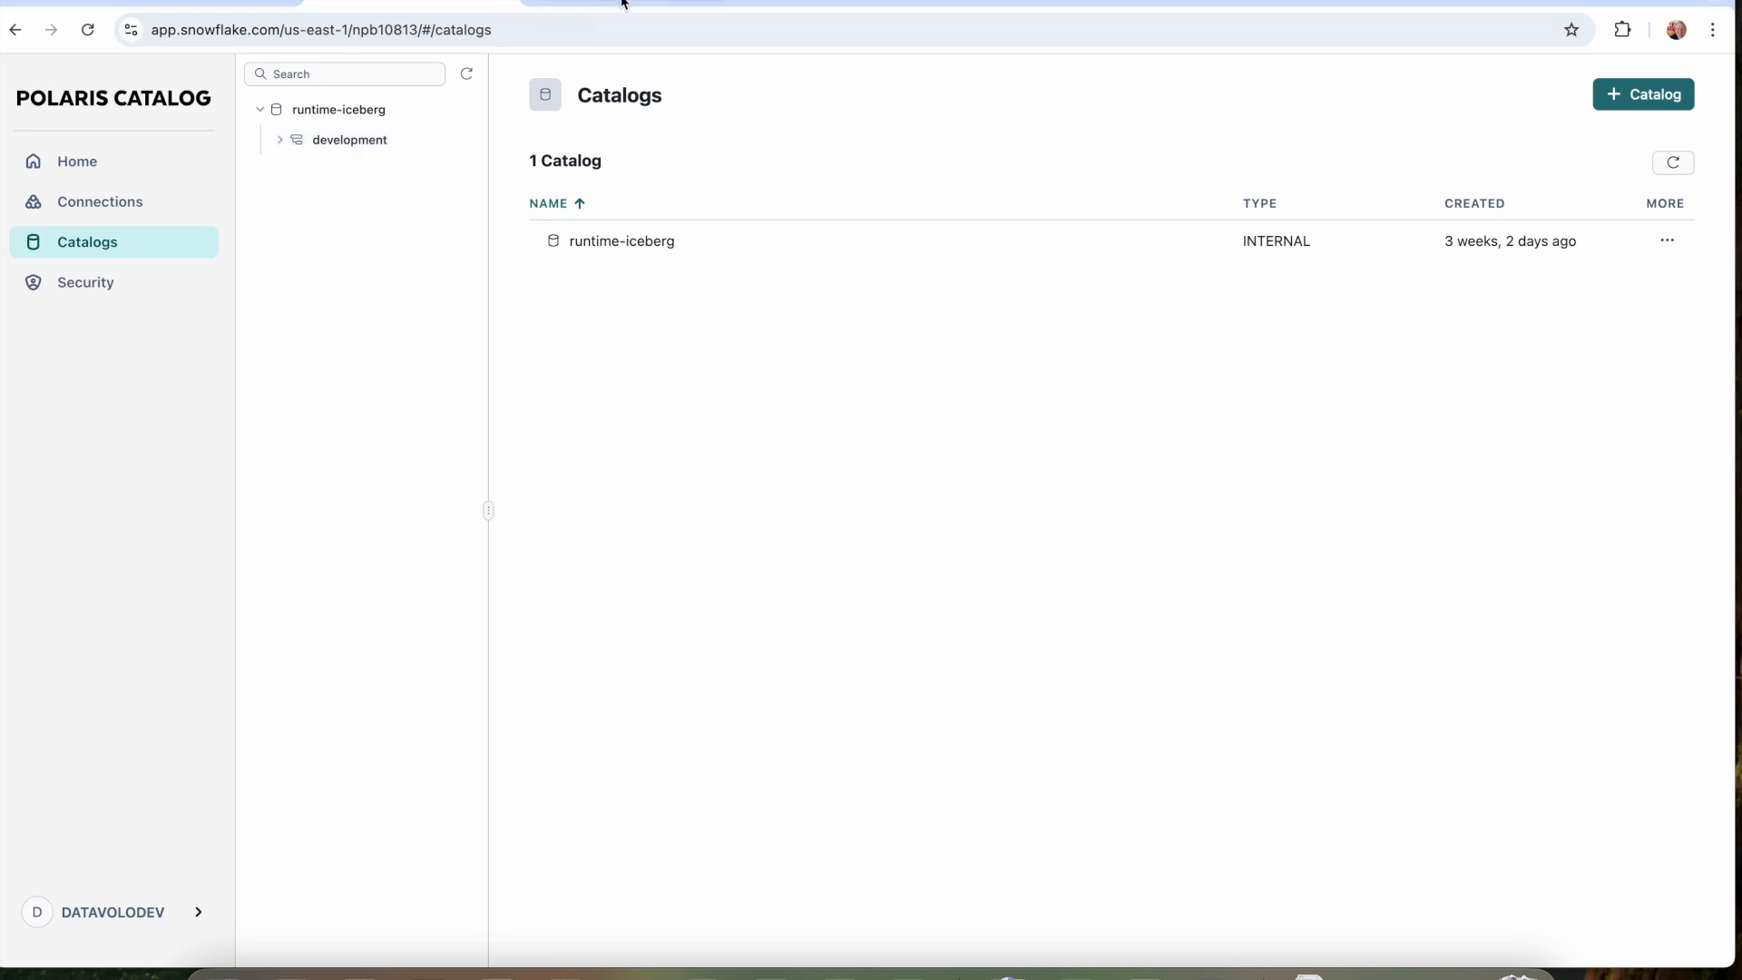
left_click(1053, 7)
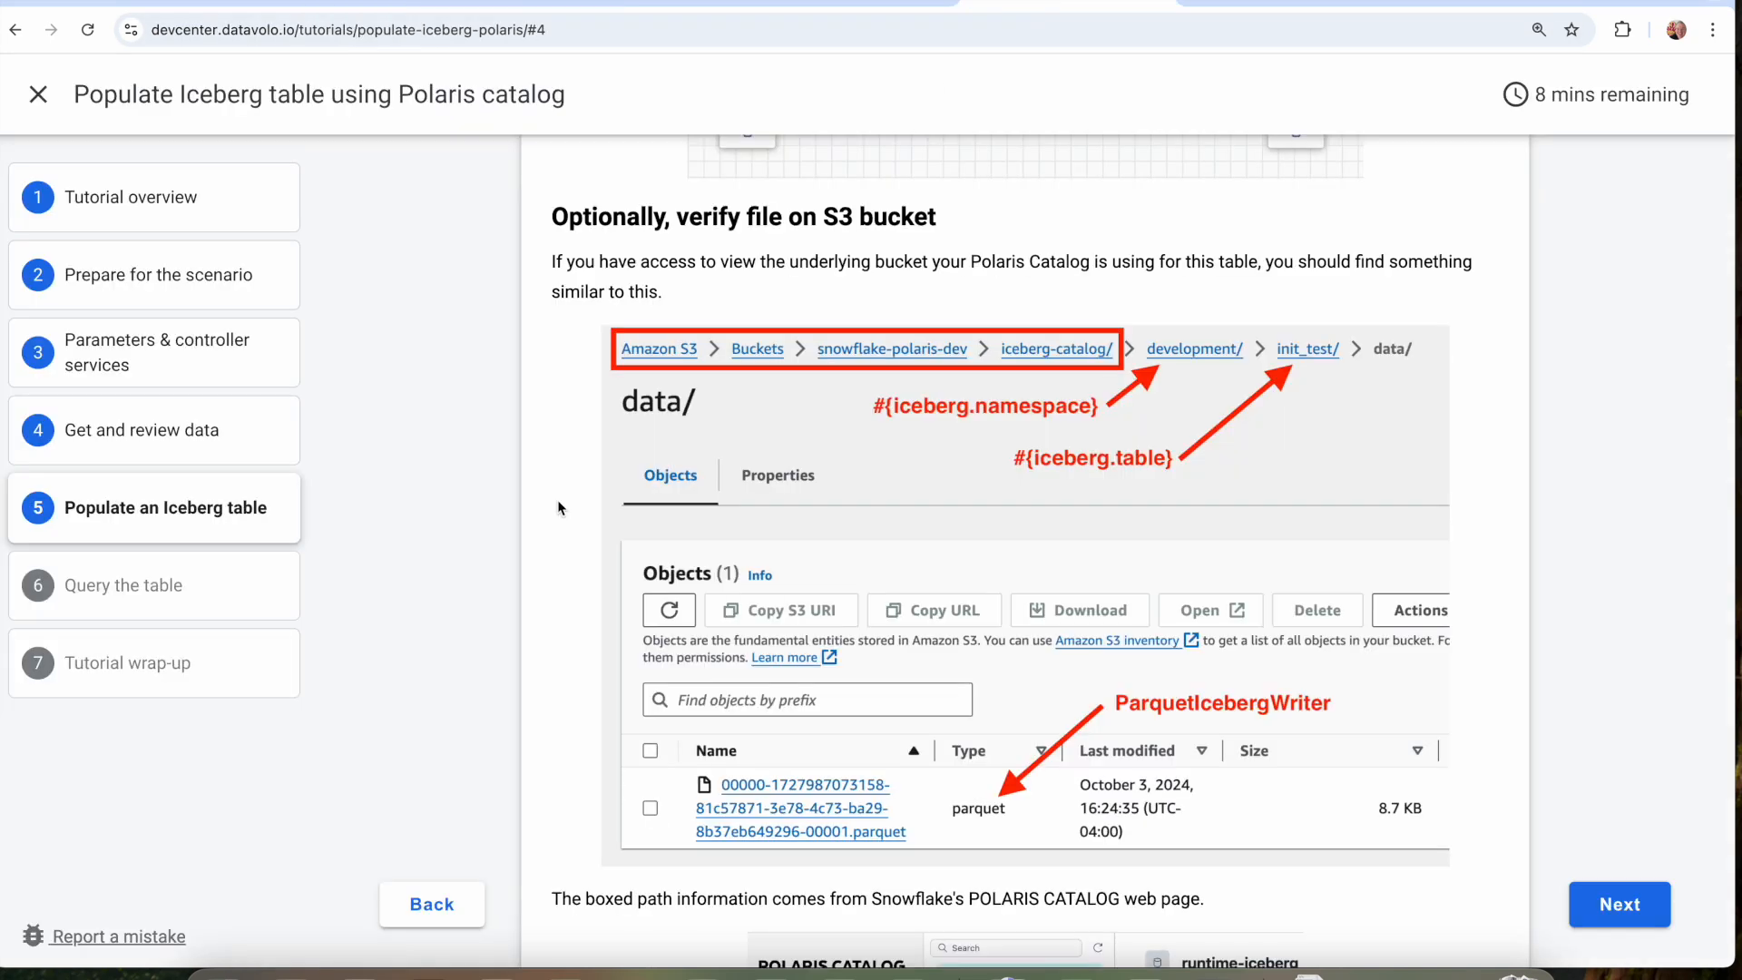
Browse the S3 bucket through development/ and tutorial_bikes/ to data/ to check the Parquet file written for the table.
left_click(1204, 8)
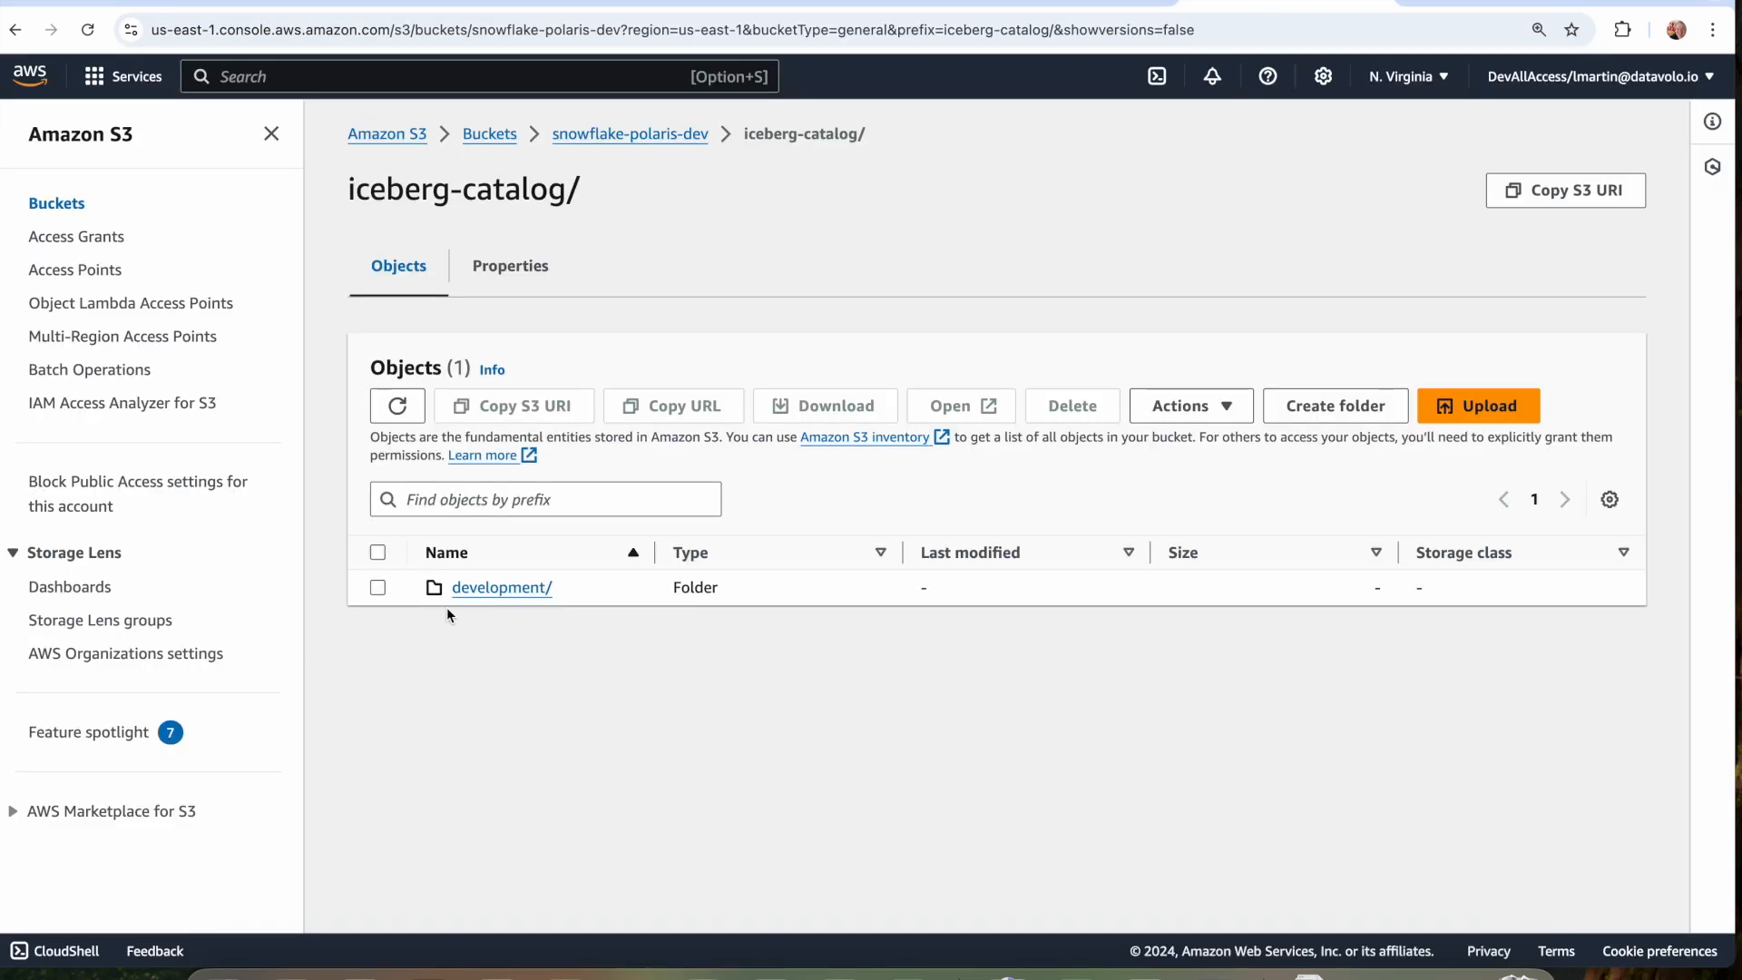
left_click(517, 590)
scroll(490, 690, "down", 2)
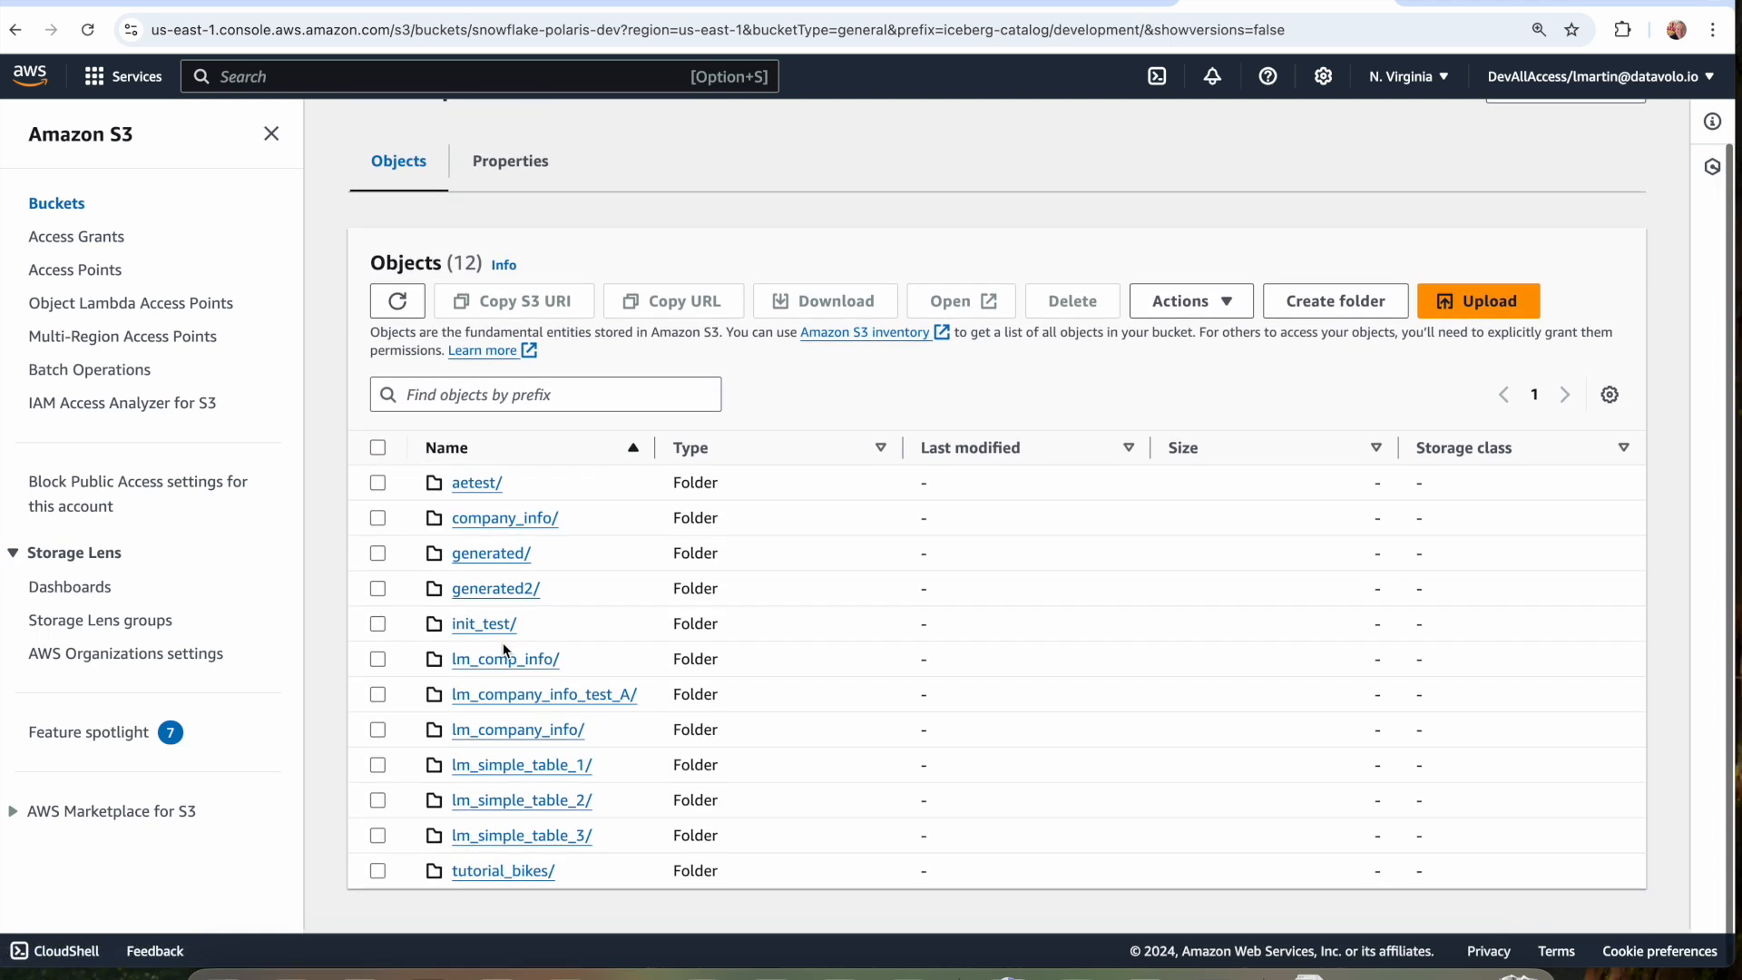
left_click(482, 880)
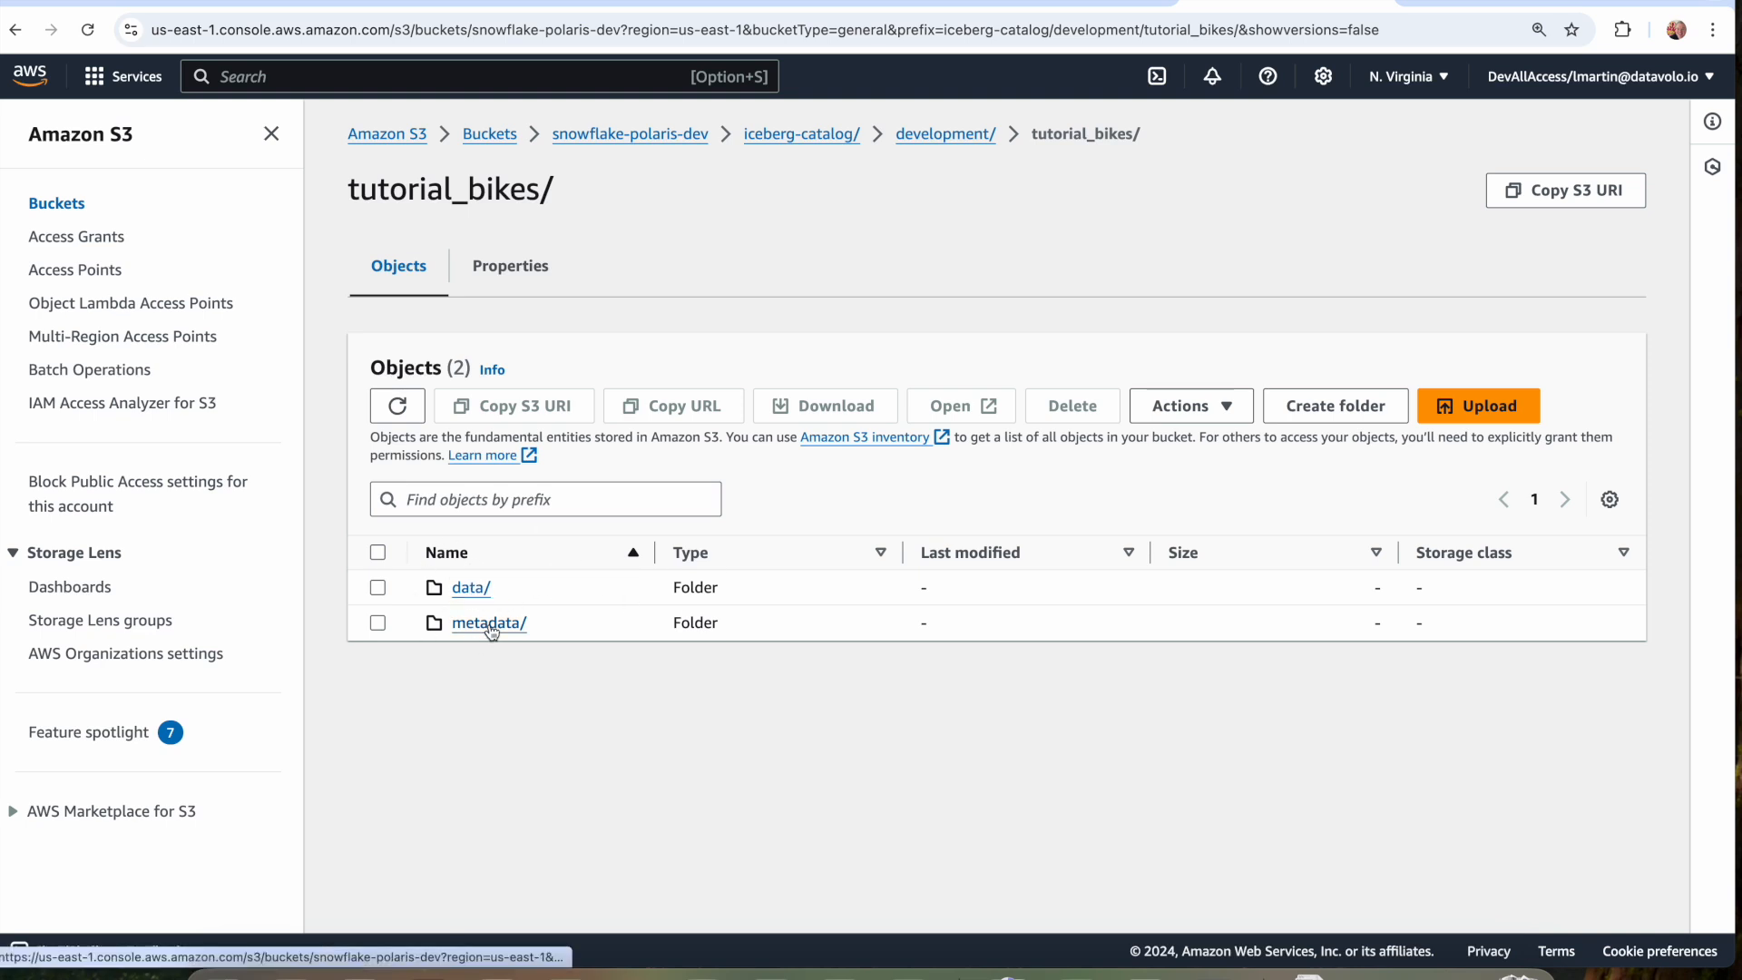
left_click(470, 590)
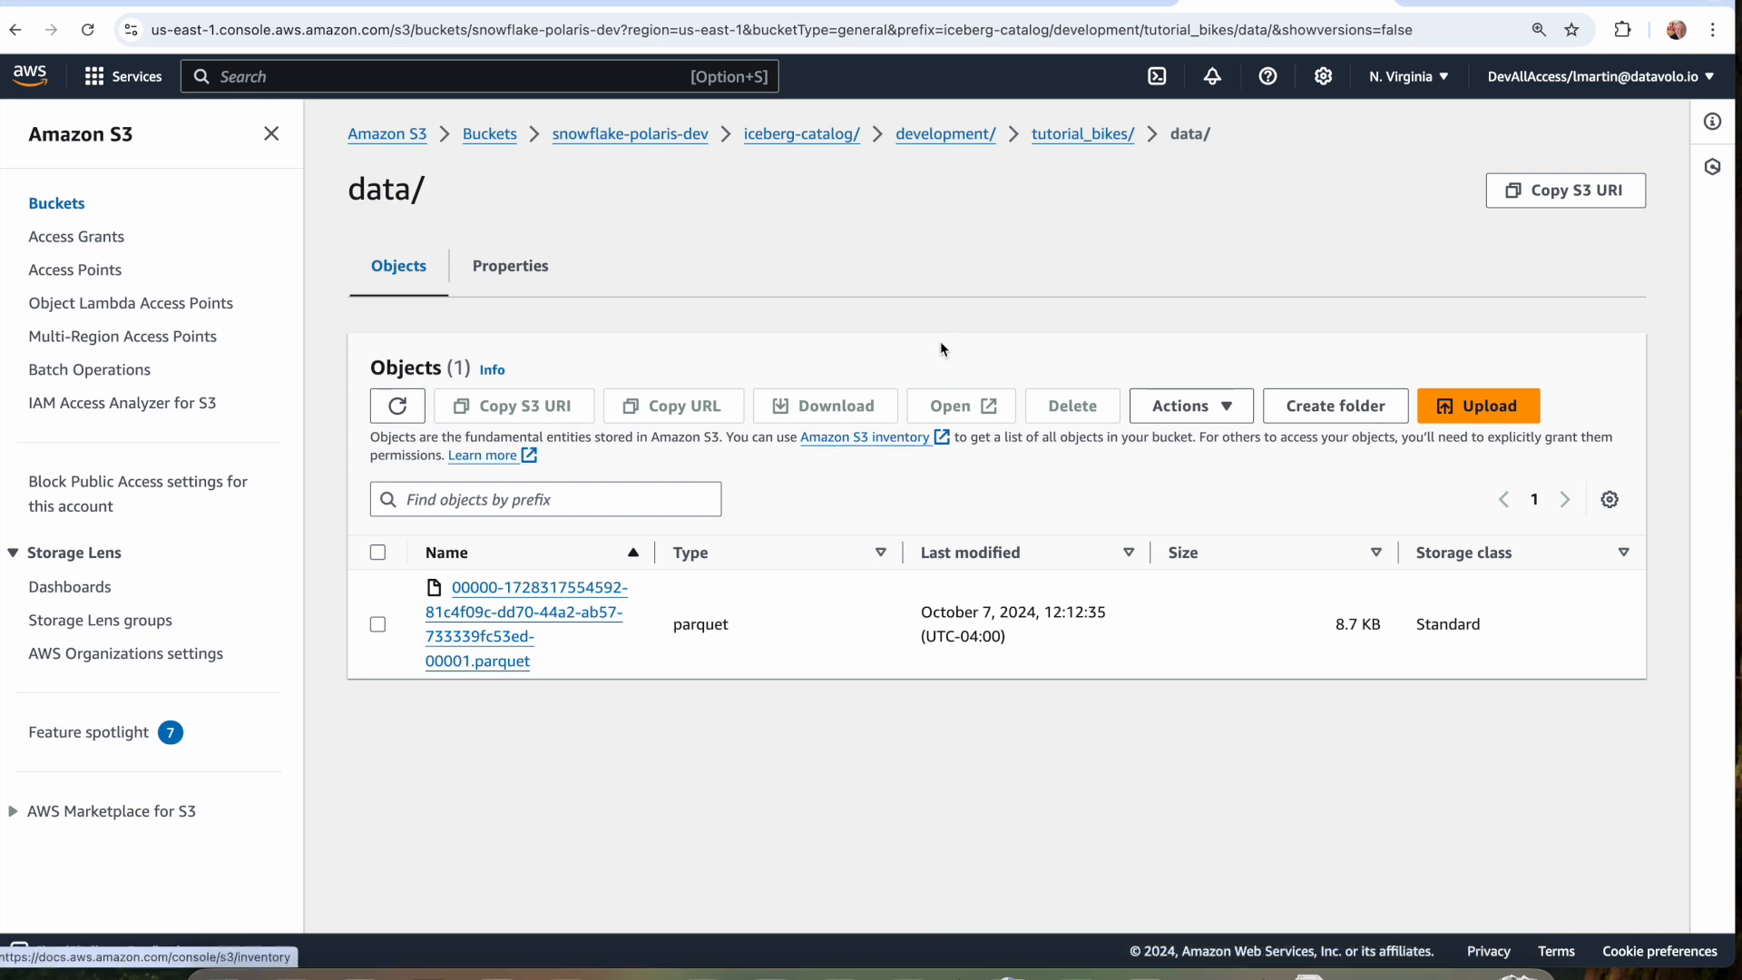
Return to the tutorial and read how the Polaris default base location and the ParquetIcebergWriter explain the S3 path and file type.
left_click(1089, 3)
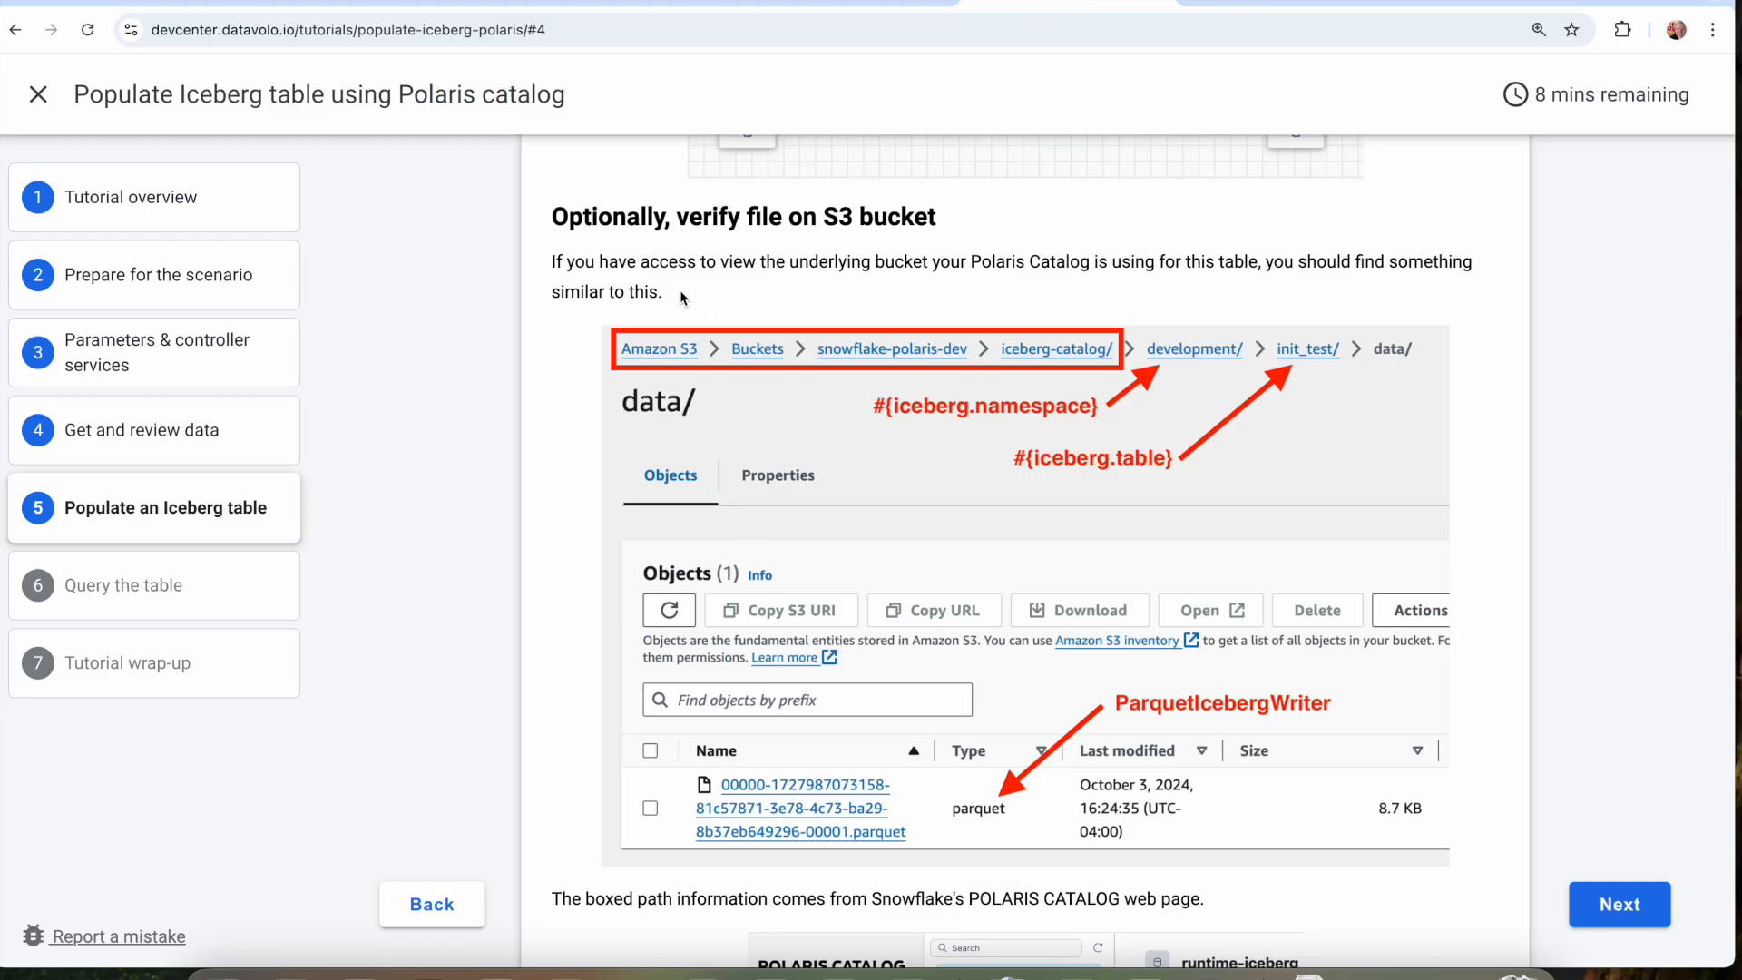
scroll(848, 442, "down", 2)
scroll(847, 433, "down", 6)
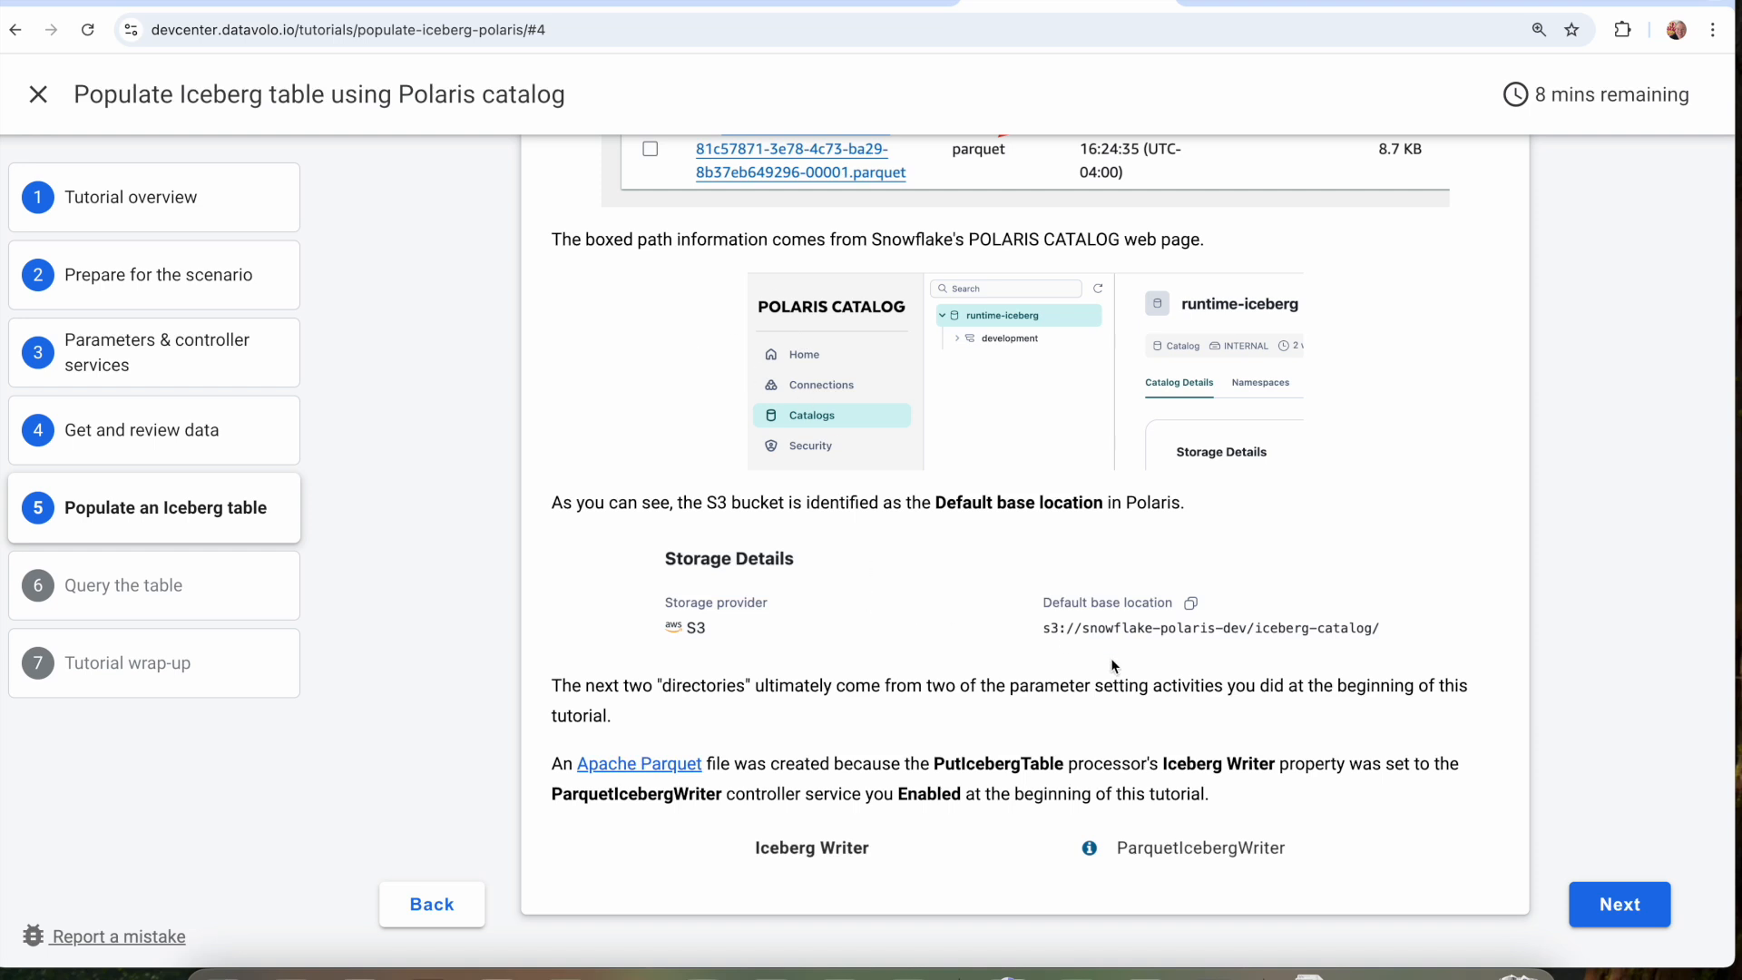
scroll(1101, 652, "down", 1)
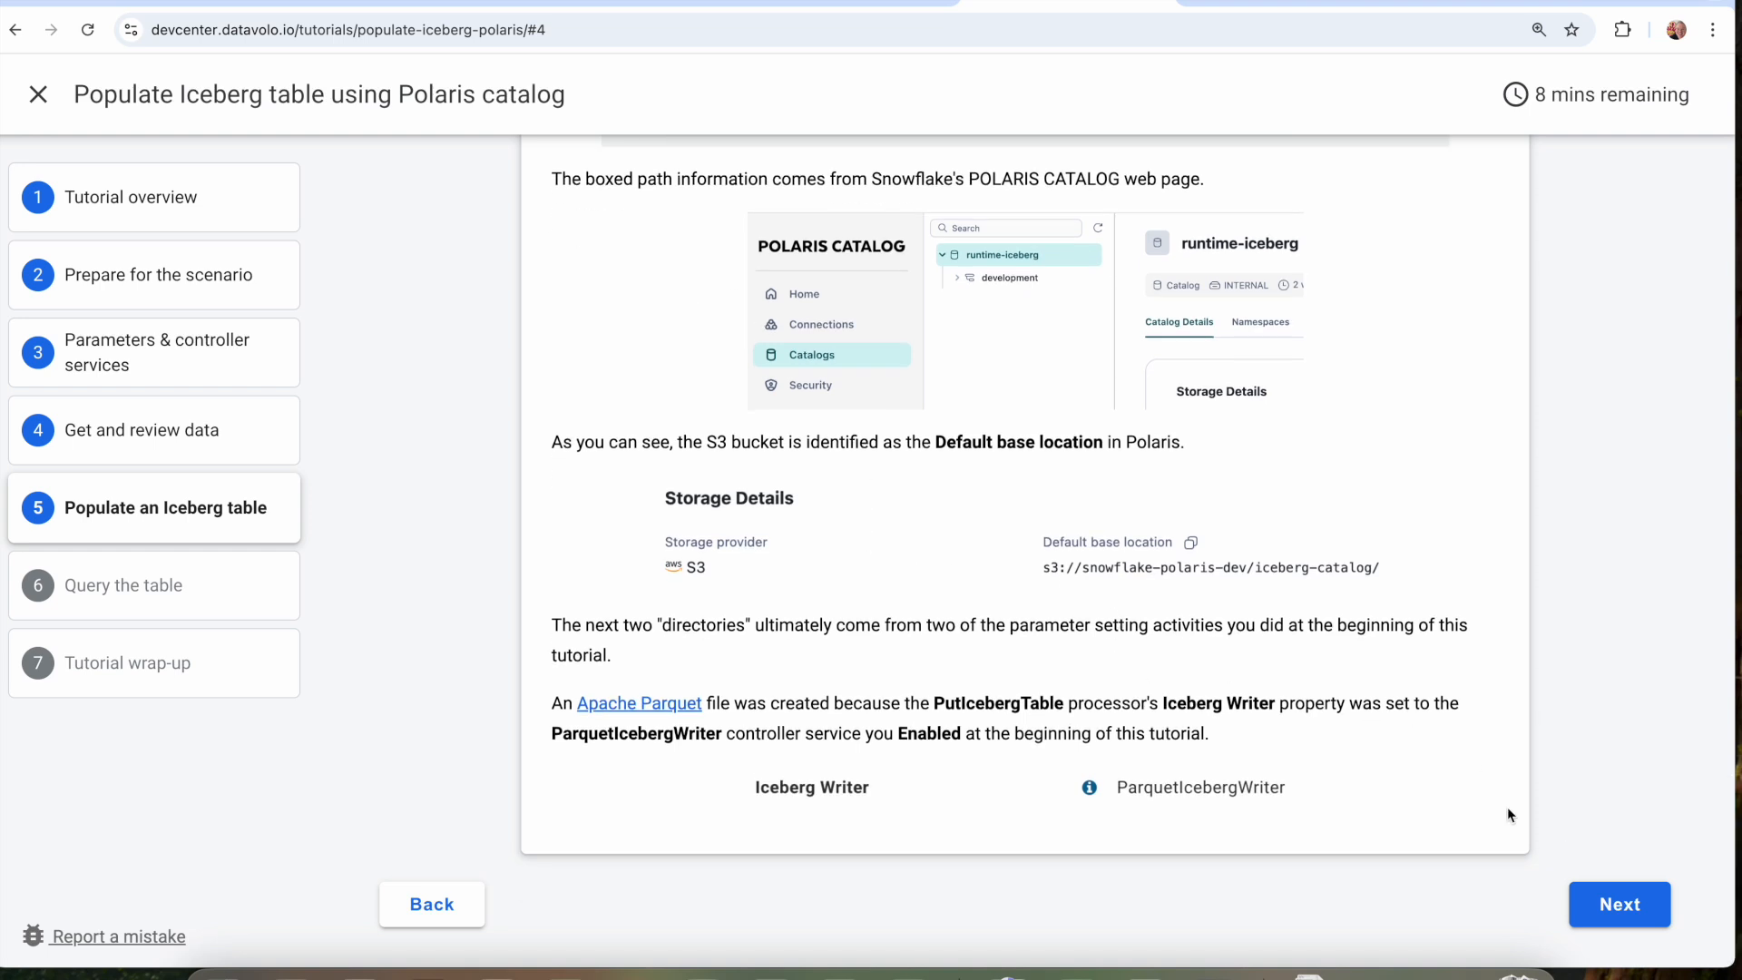
Open the Query the table page and examine its external table instructions, highlighting the example CREATE ICEBERG TABLE statement in Step 3.
left_click(1599, 907)
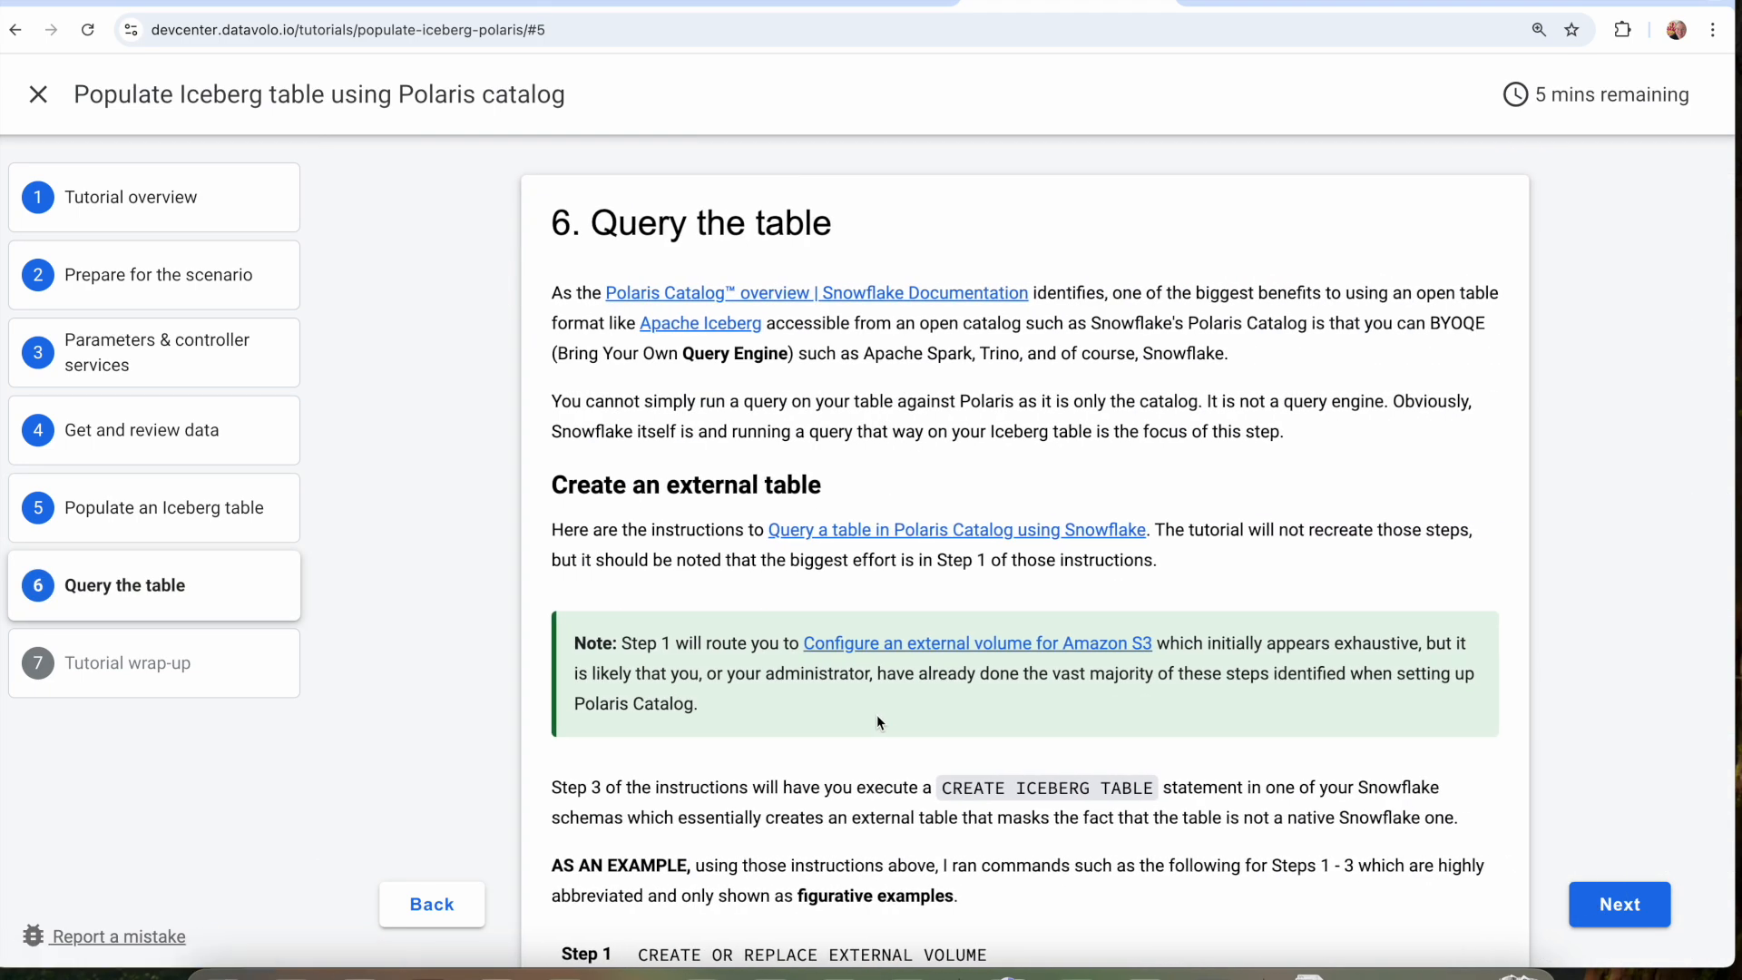
scroll(876, 716, "down", 1)
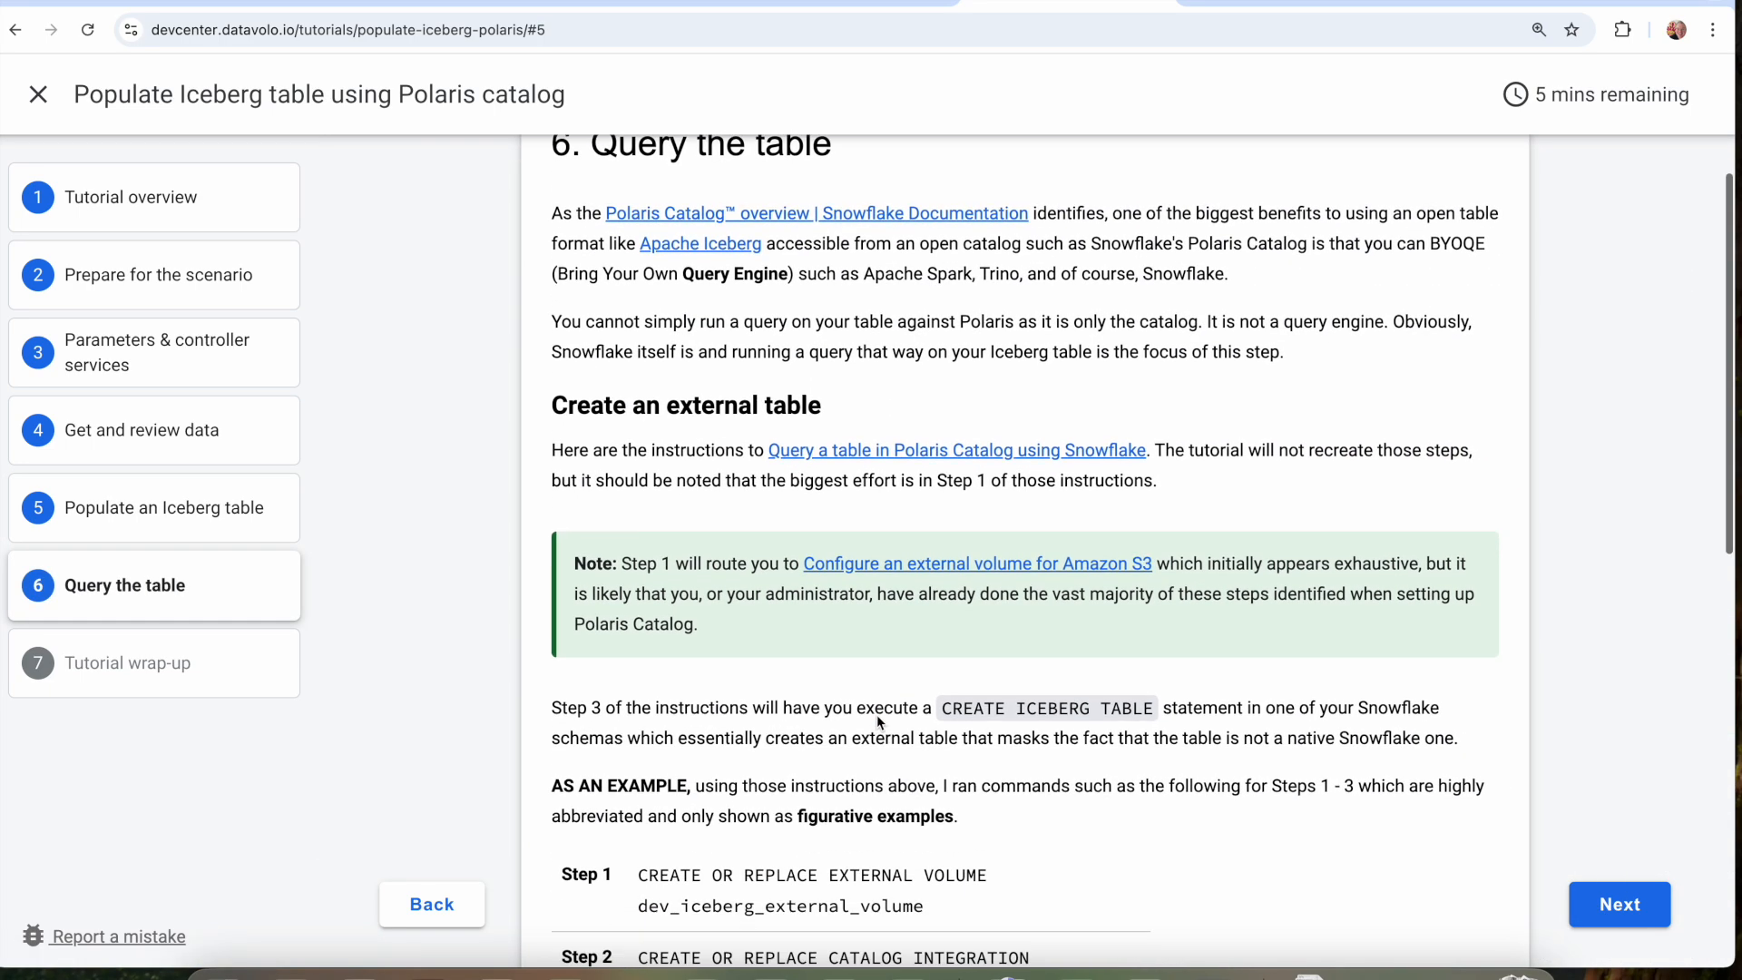
scroll(876, 715, "down", 1)
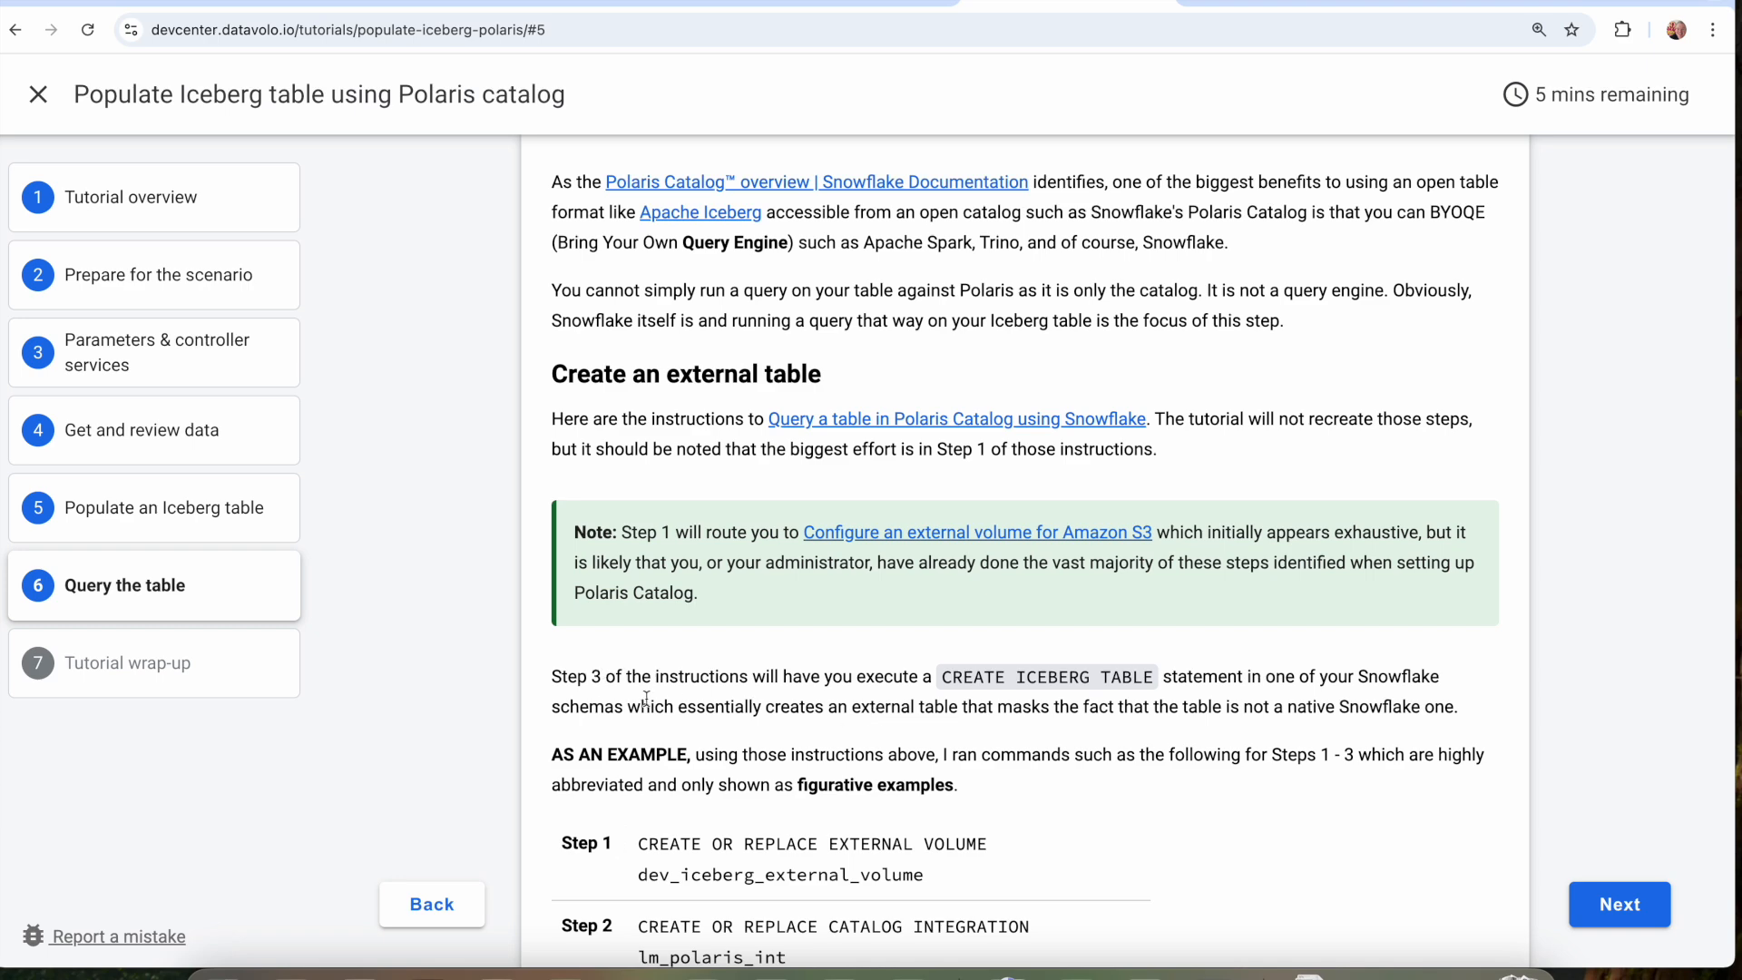
scroll(826, 354, "down", 3)
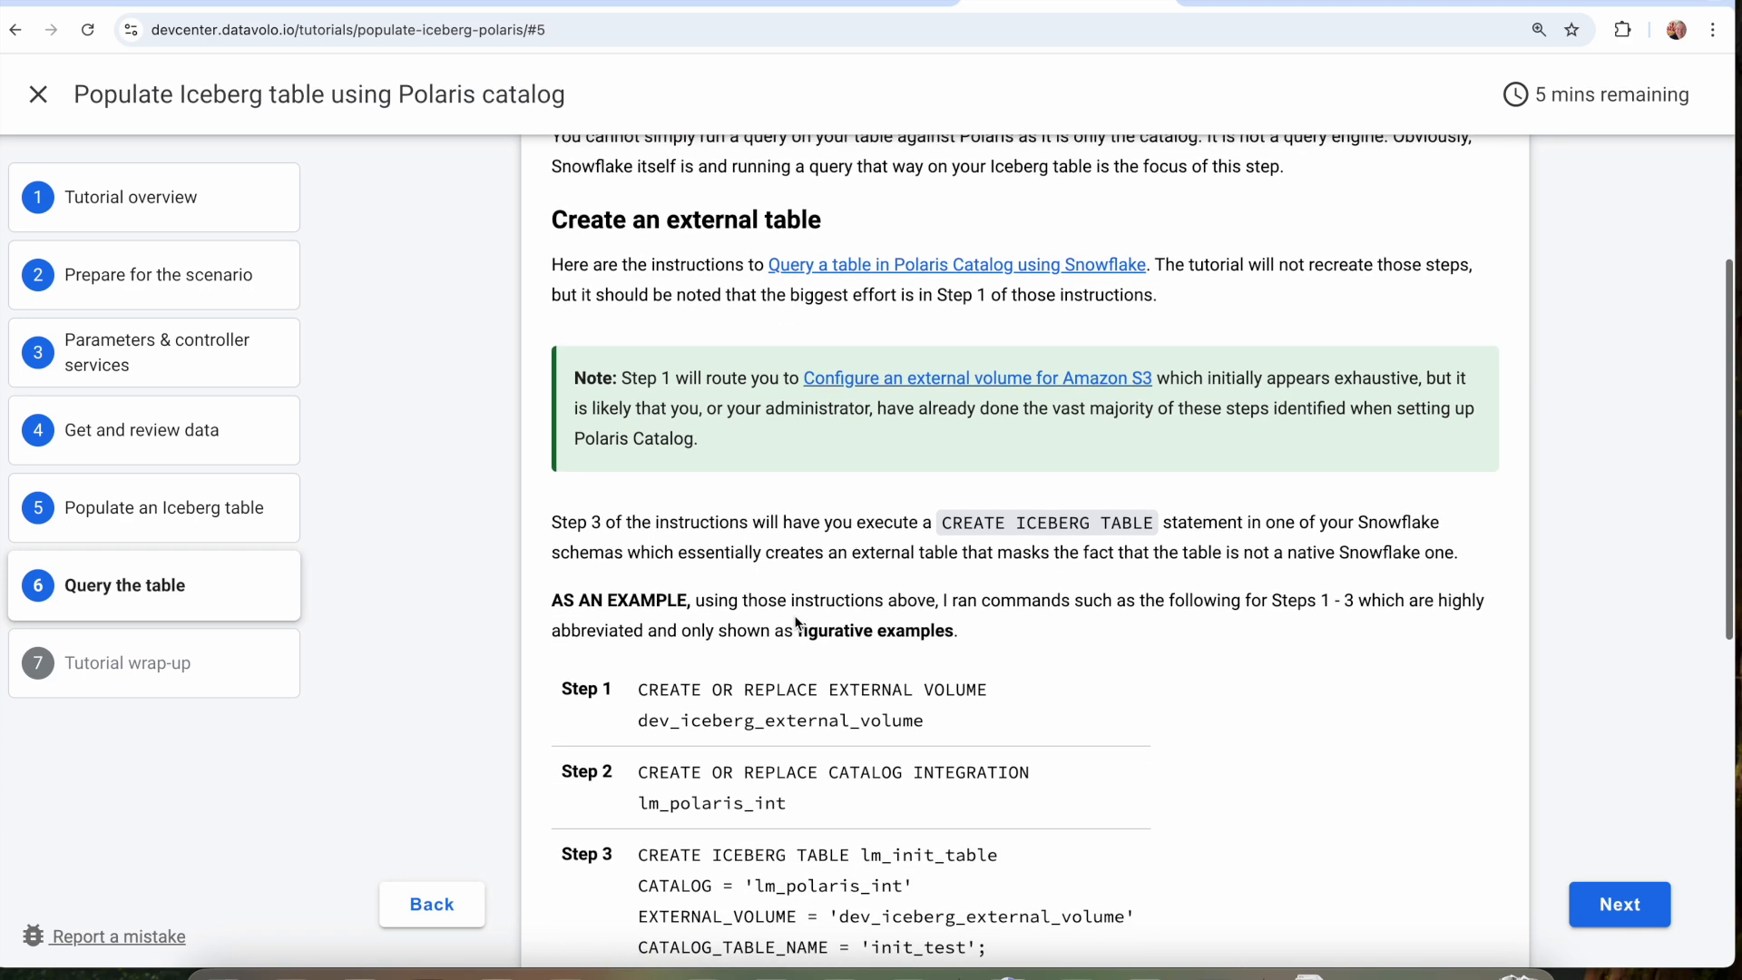
scroll(998, 412, "down", 5)
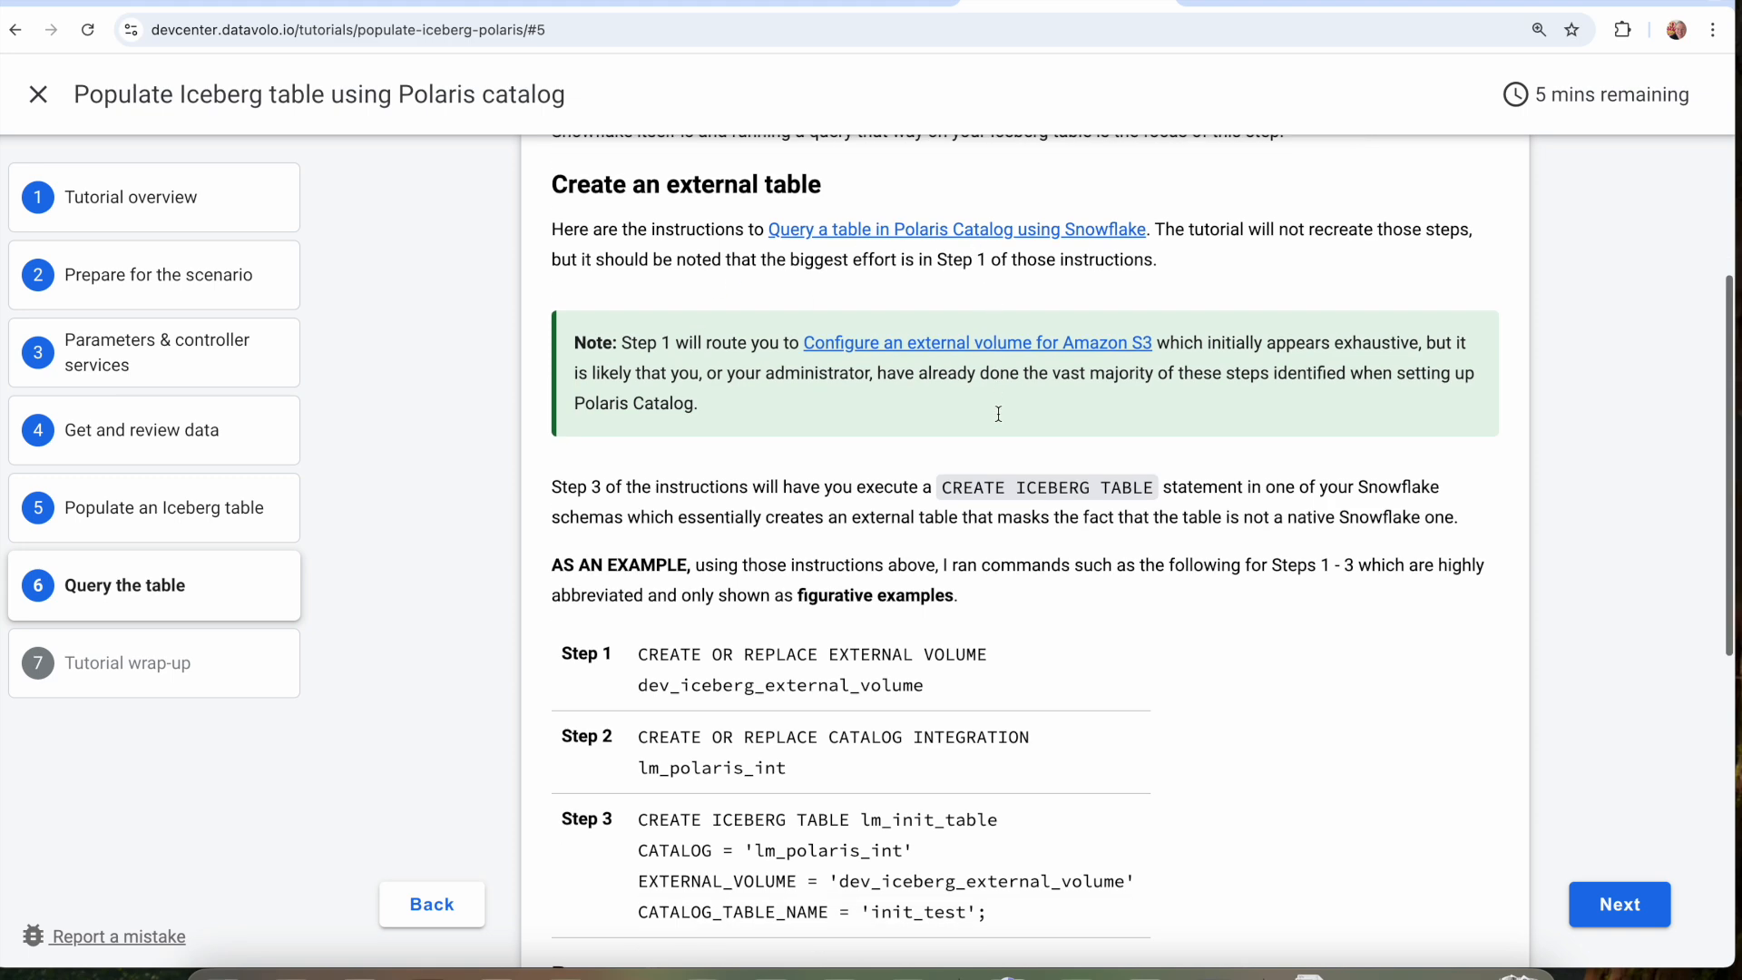
scroll(998, 412, "down", 4)
left_click_drag(648, 373, 1012, 465)
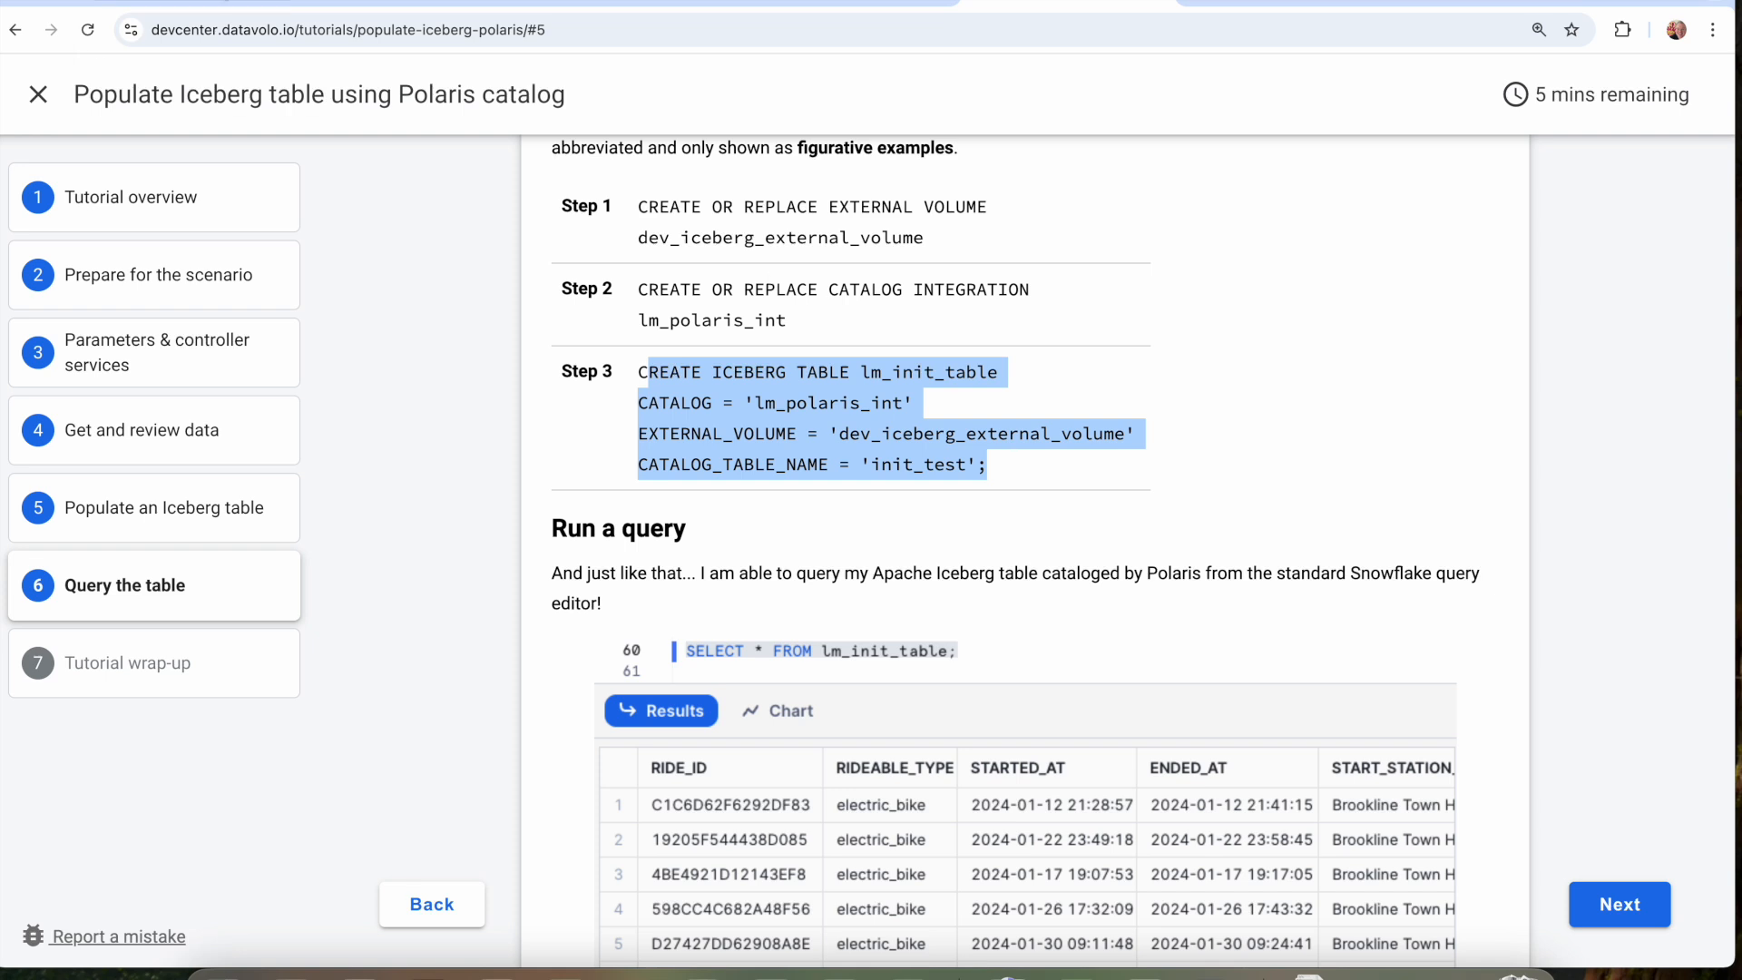
Switch to the Snowflake worksheet and remove the DATAVOLO_IO.PUBLIC. prefix from the table name in the CREATE ICEBERG TABLE statement.
left_click(219, 3)
scroll(633, 237, "down", 1)
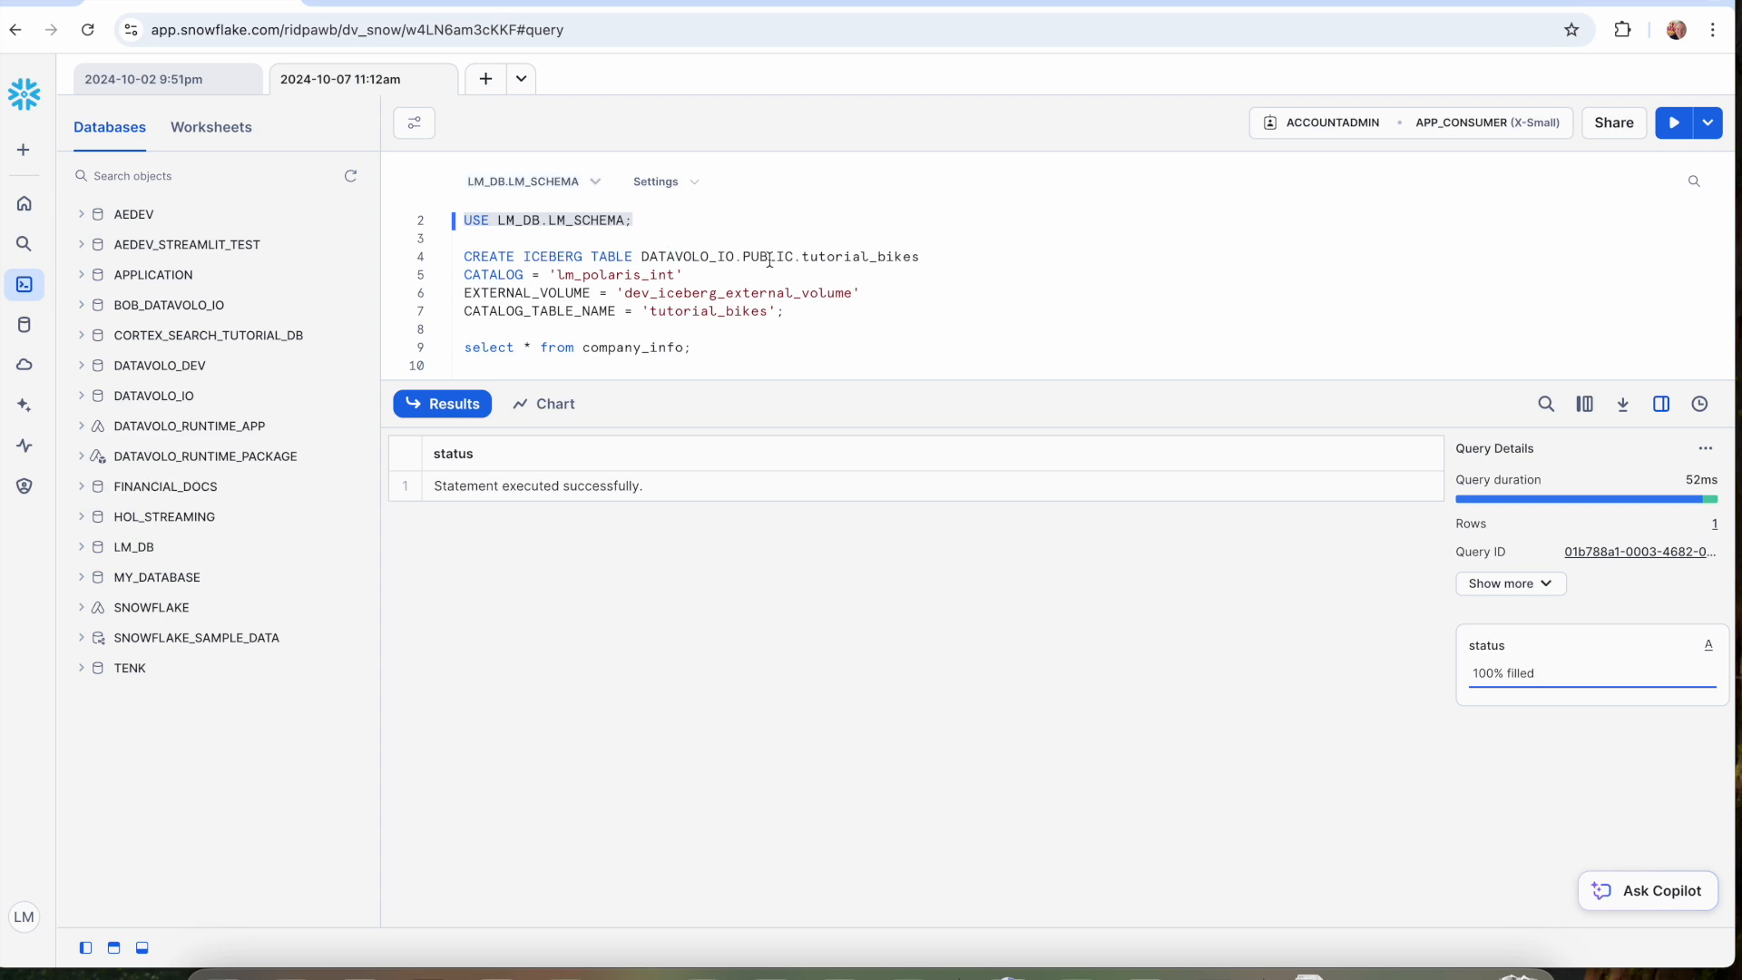
left_click(678, 258)
left_click_drag(642, 257, 784, 257)
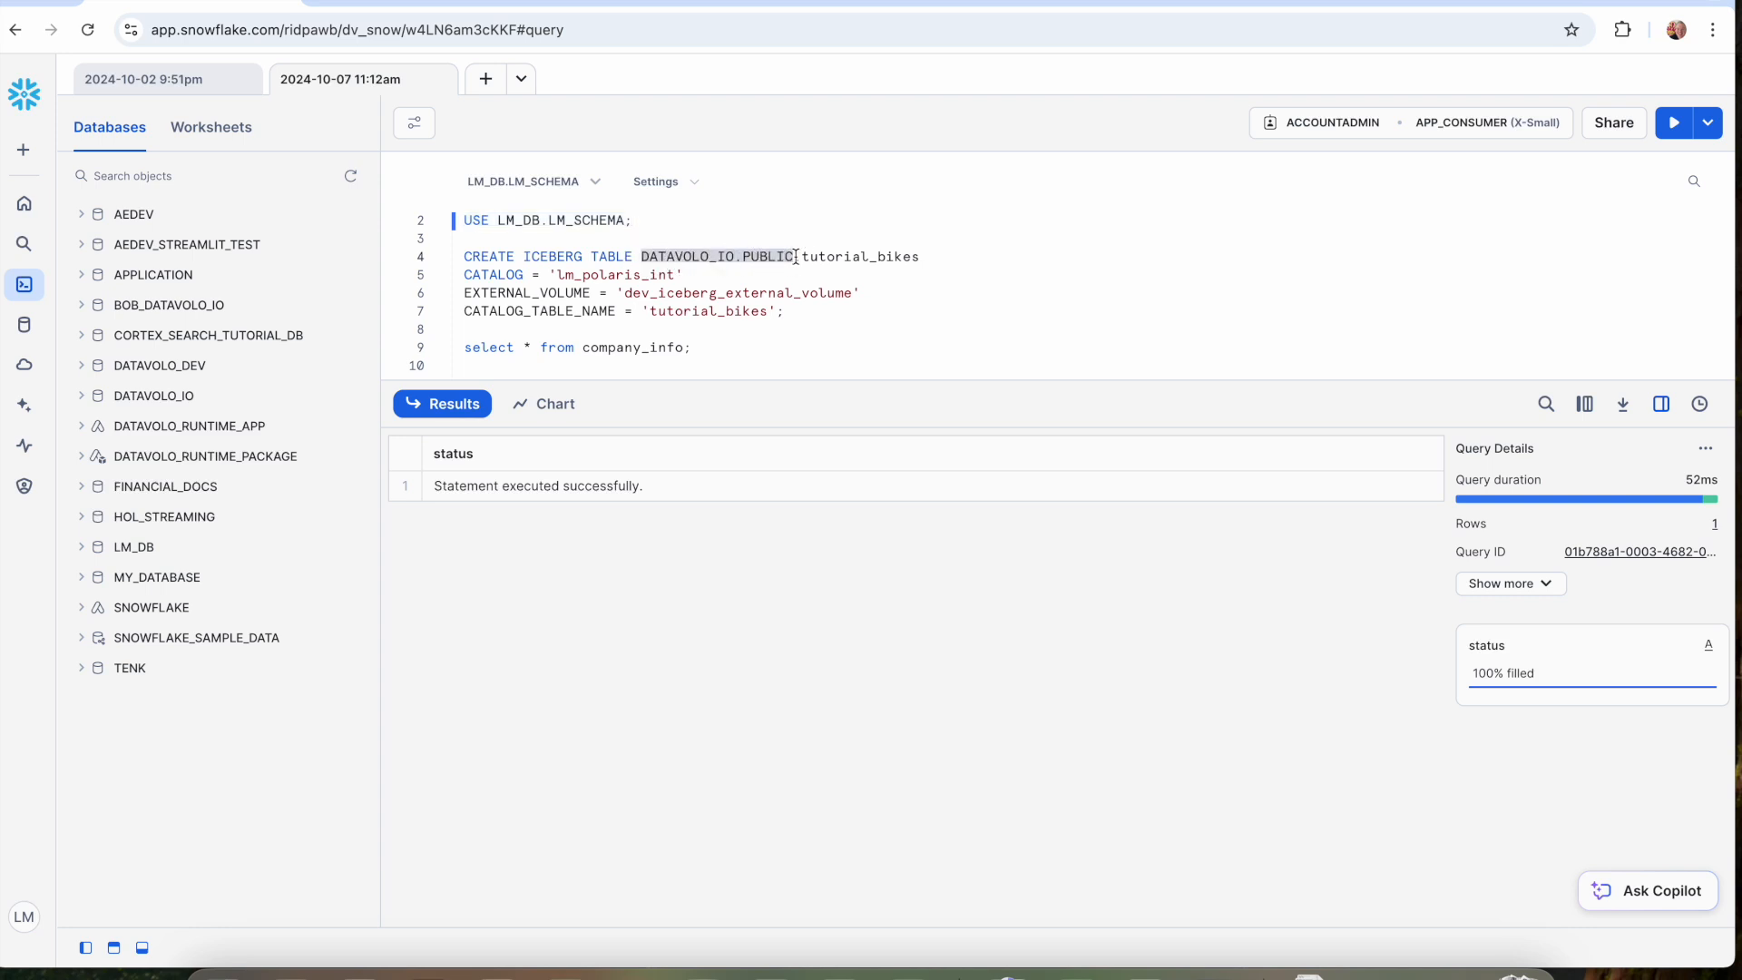
key("BackSpace")
key("BackSpace")
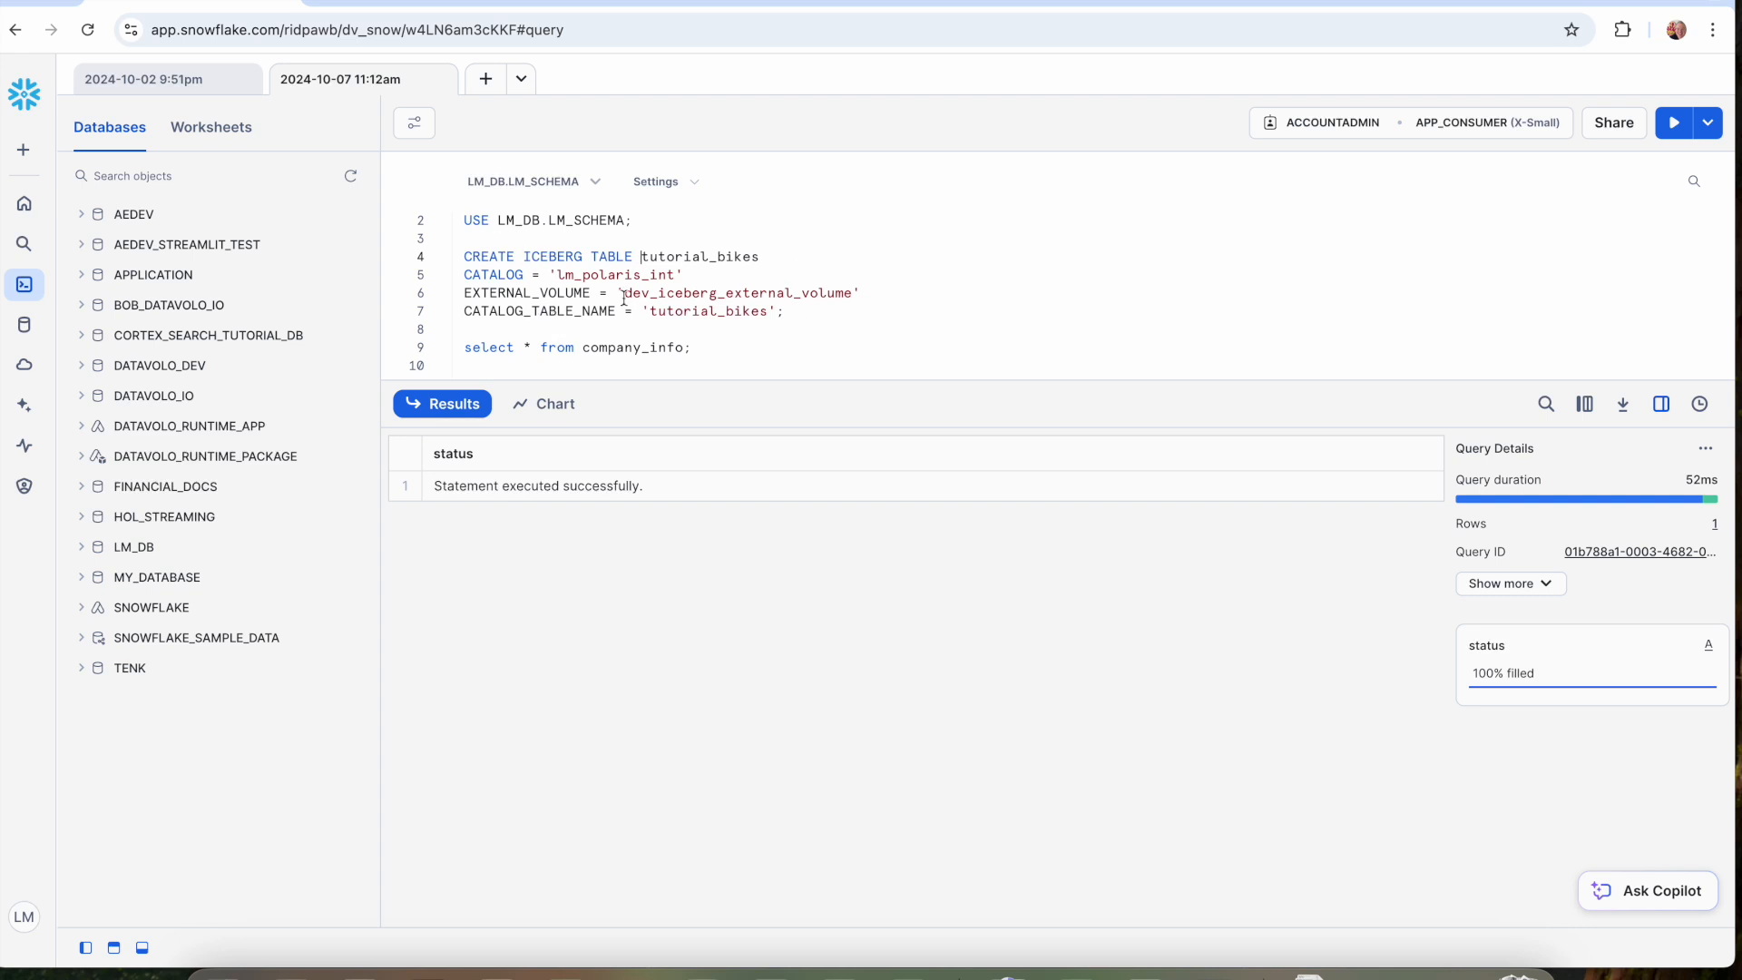
Run only the CREATE ICEBERG TABLE tutorial_bikes statement with its lm_polaris_int catalog and dev_iceberg_external_volume settings.
double_click(658, 313)
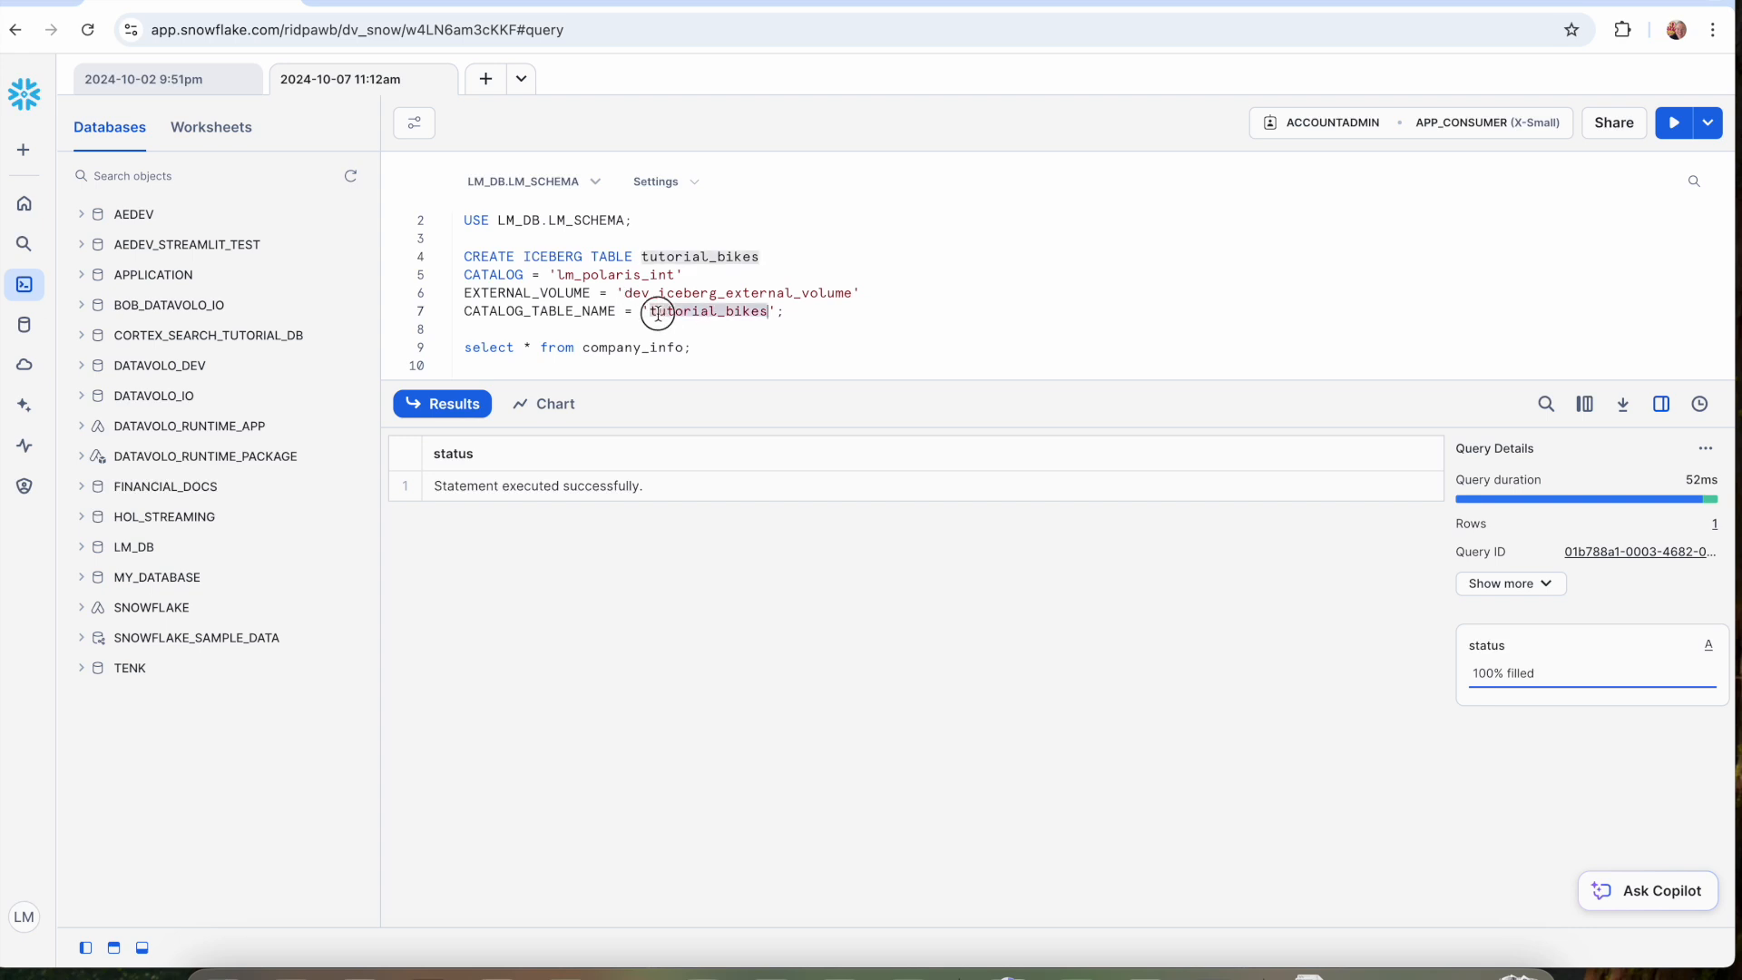
left_click(644, 258)
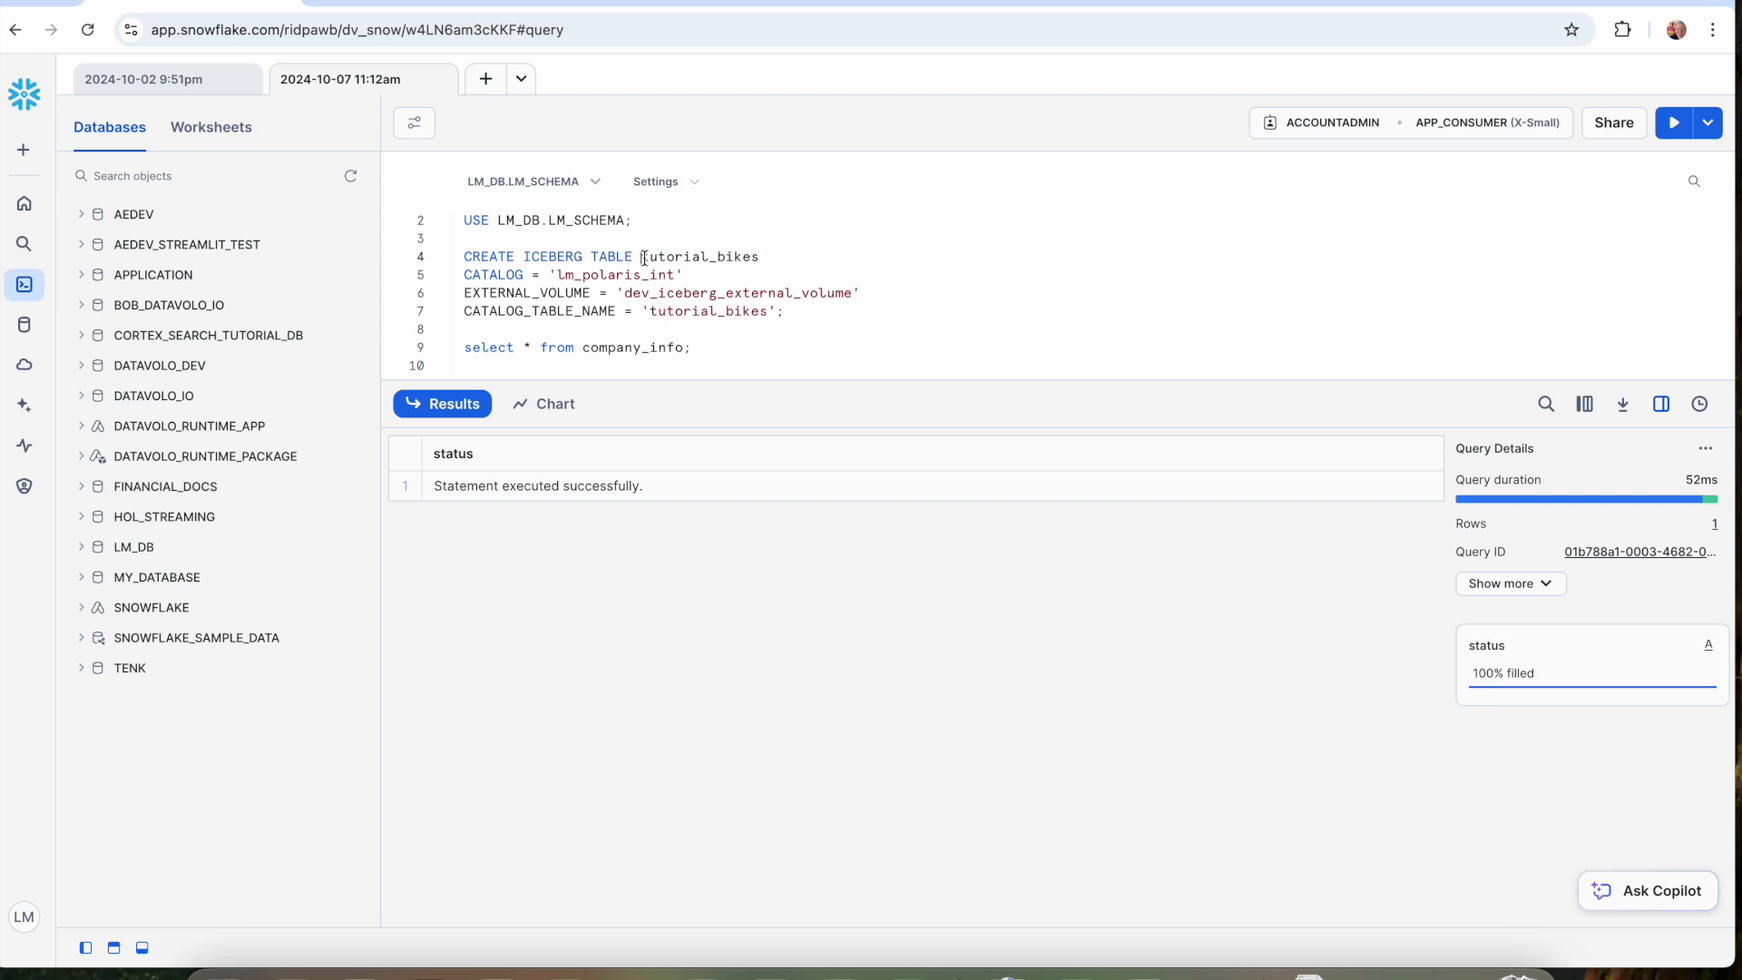
left_click_drag(787, 311, 438, 258)
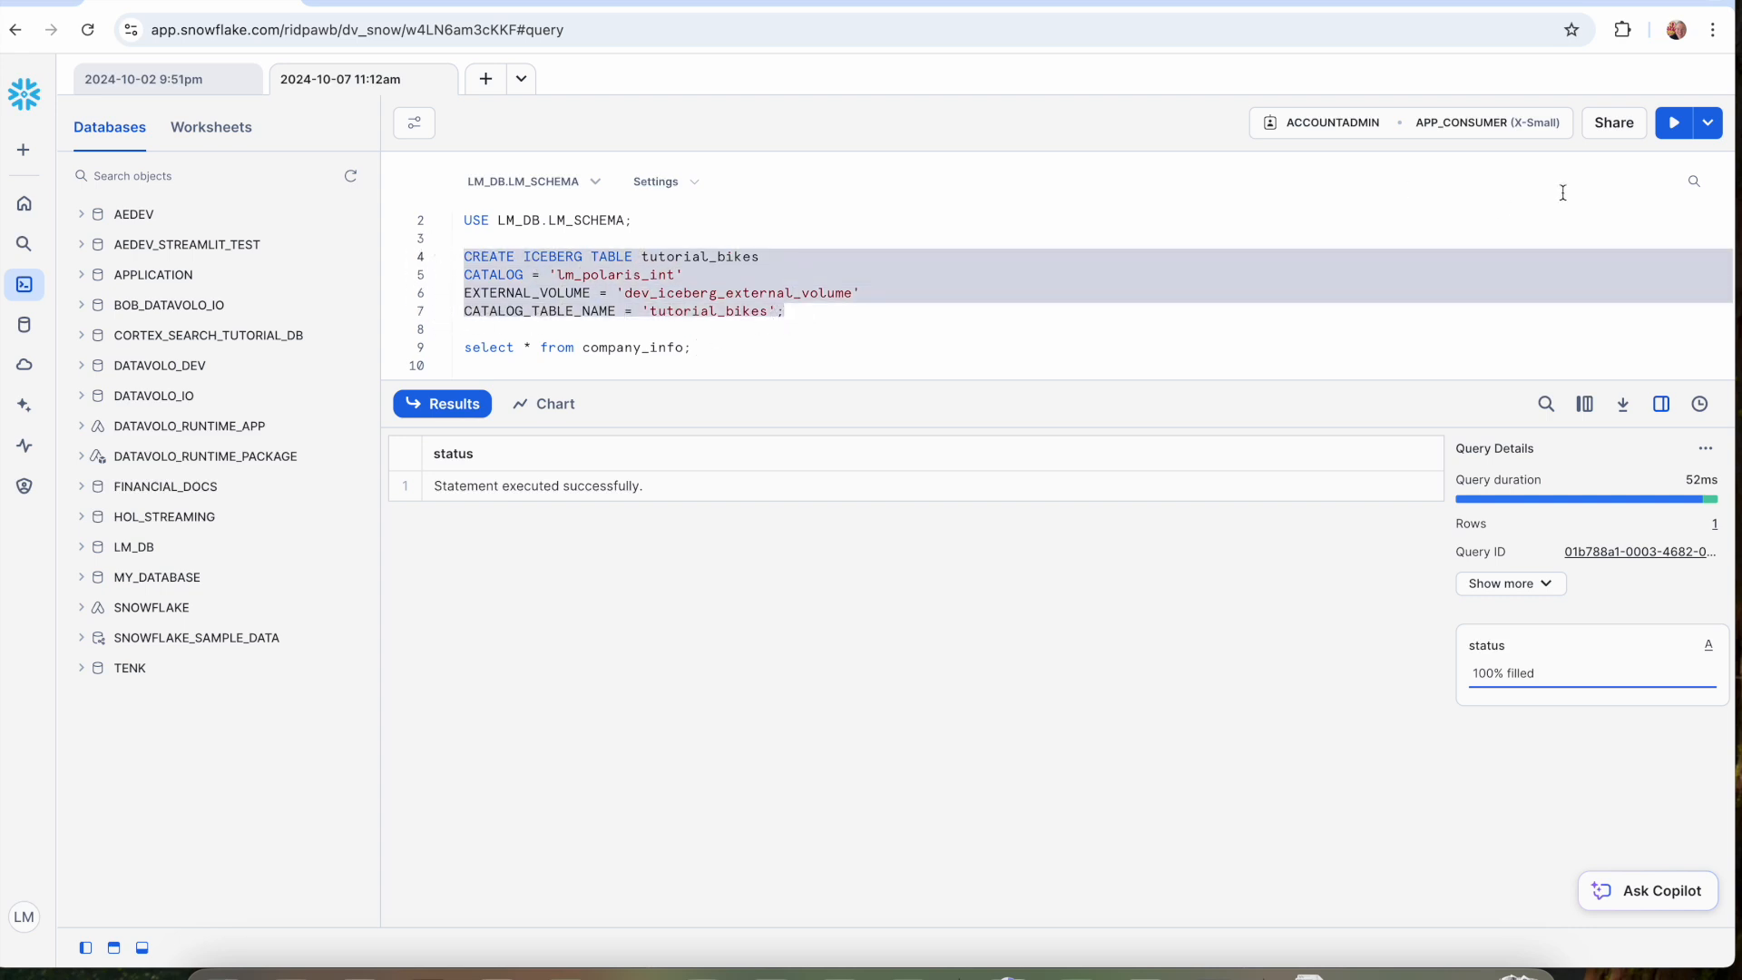
left_click(1671, 136)
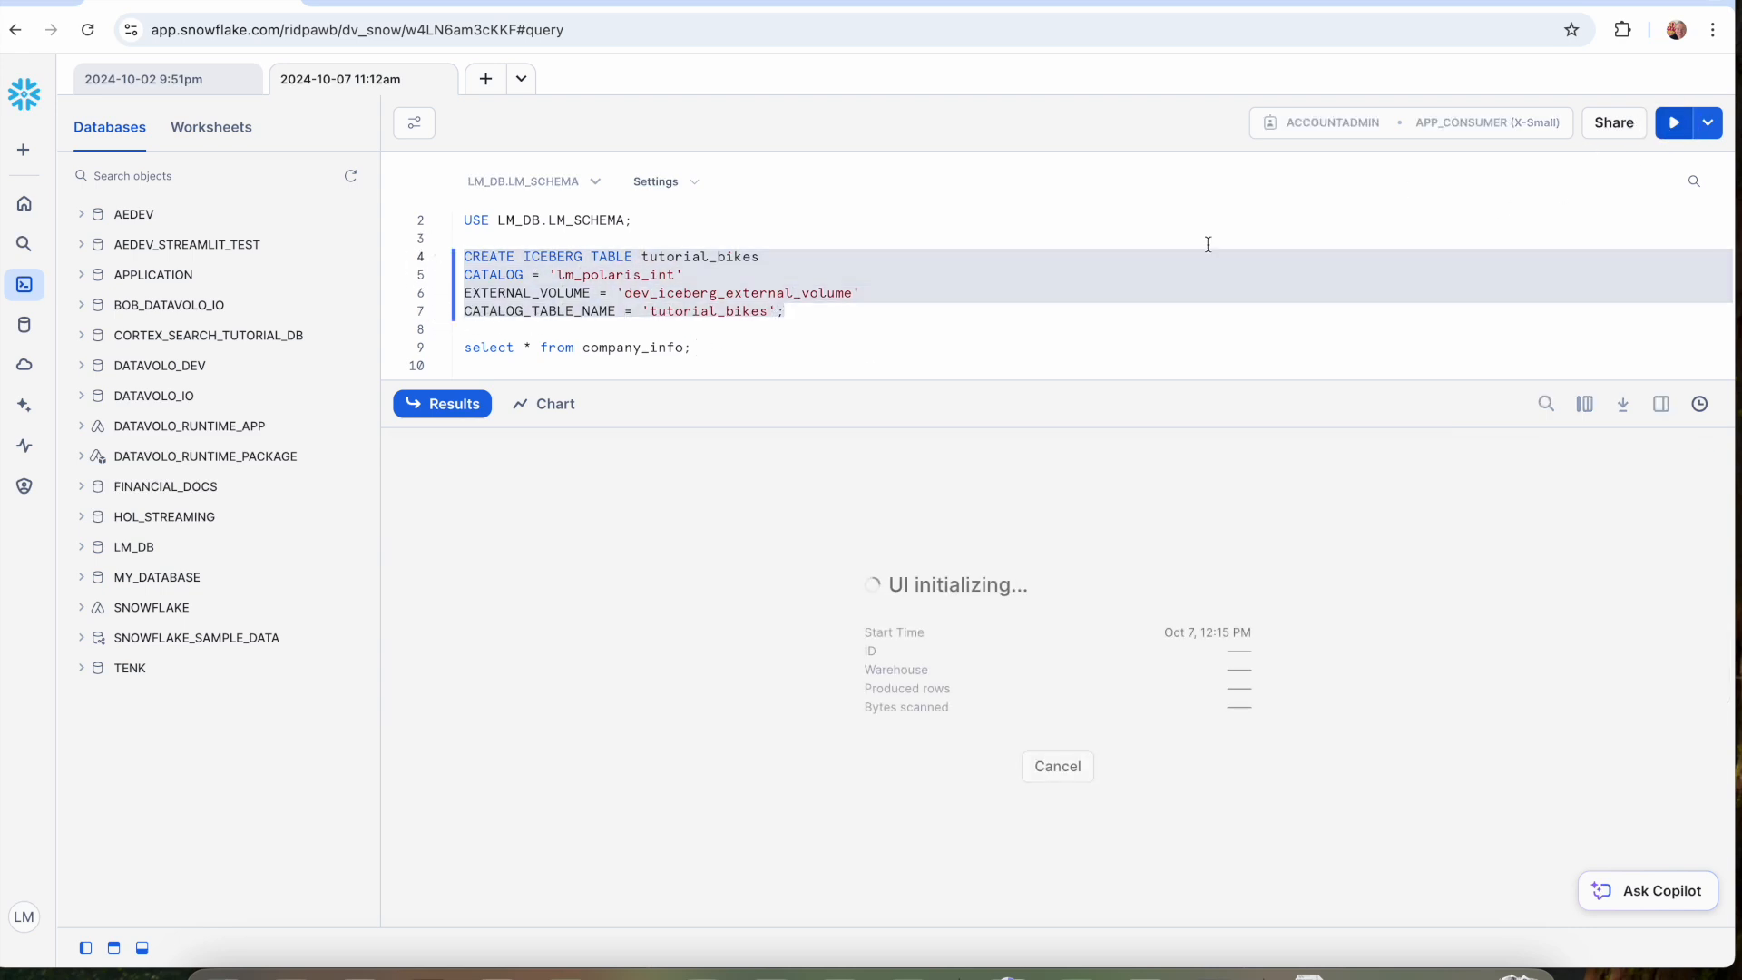
Replace company_info with tutorial_bikes in the select query, run that query alone, and look through the returned rows.
double_click(675, 258)
key("ctrl+c")
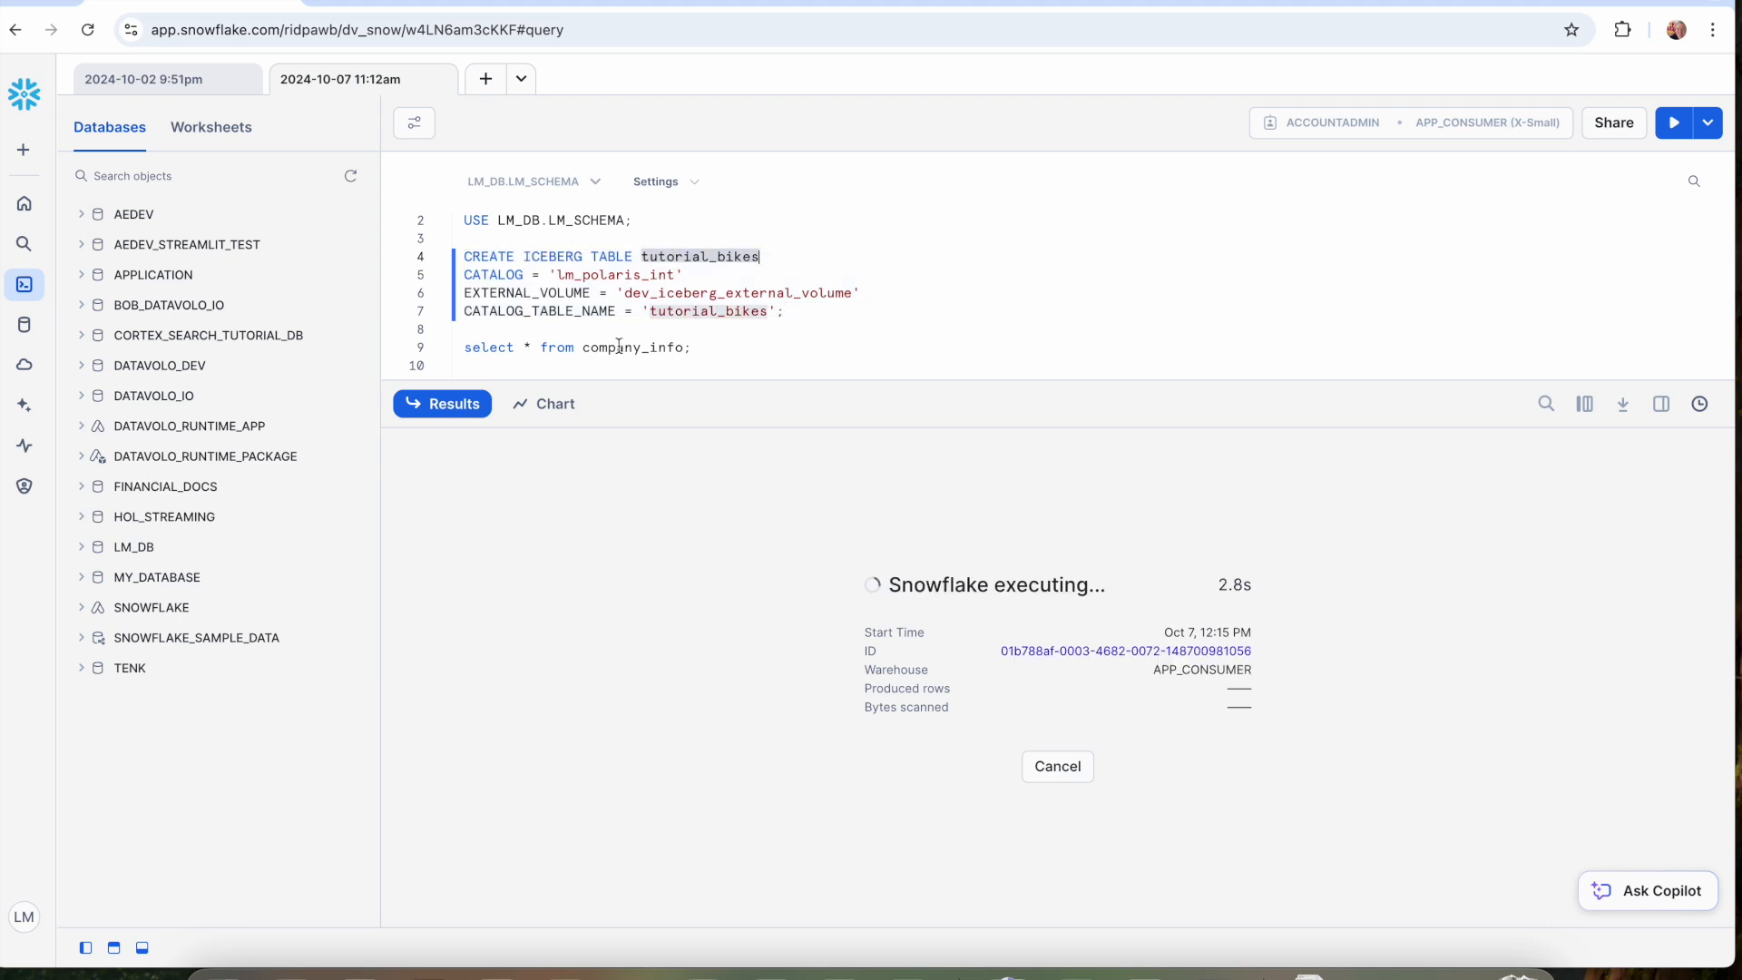
double_click(618, 347)
key("ctrl+v")
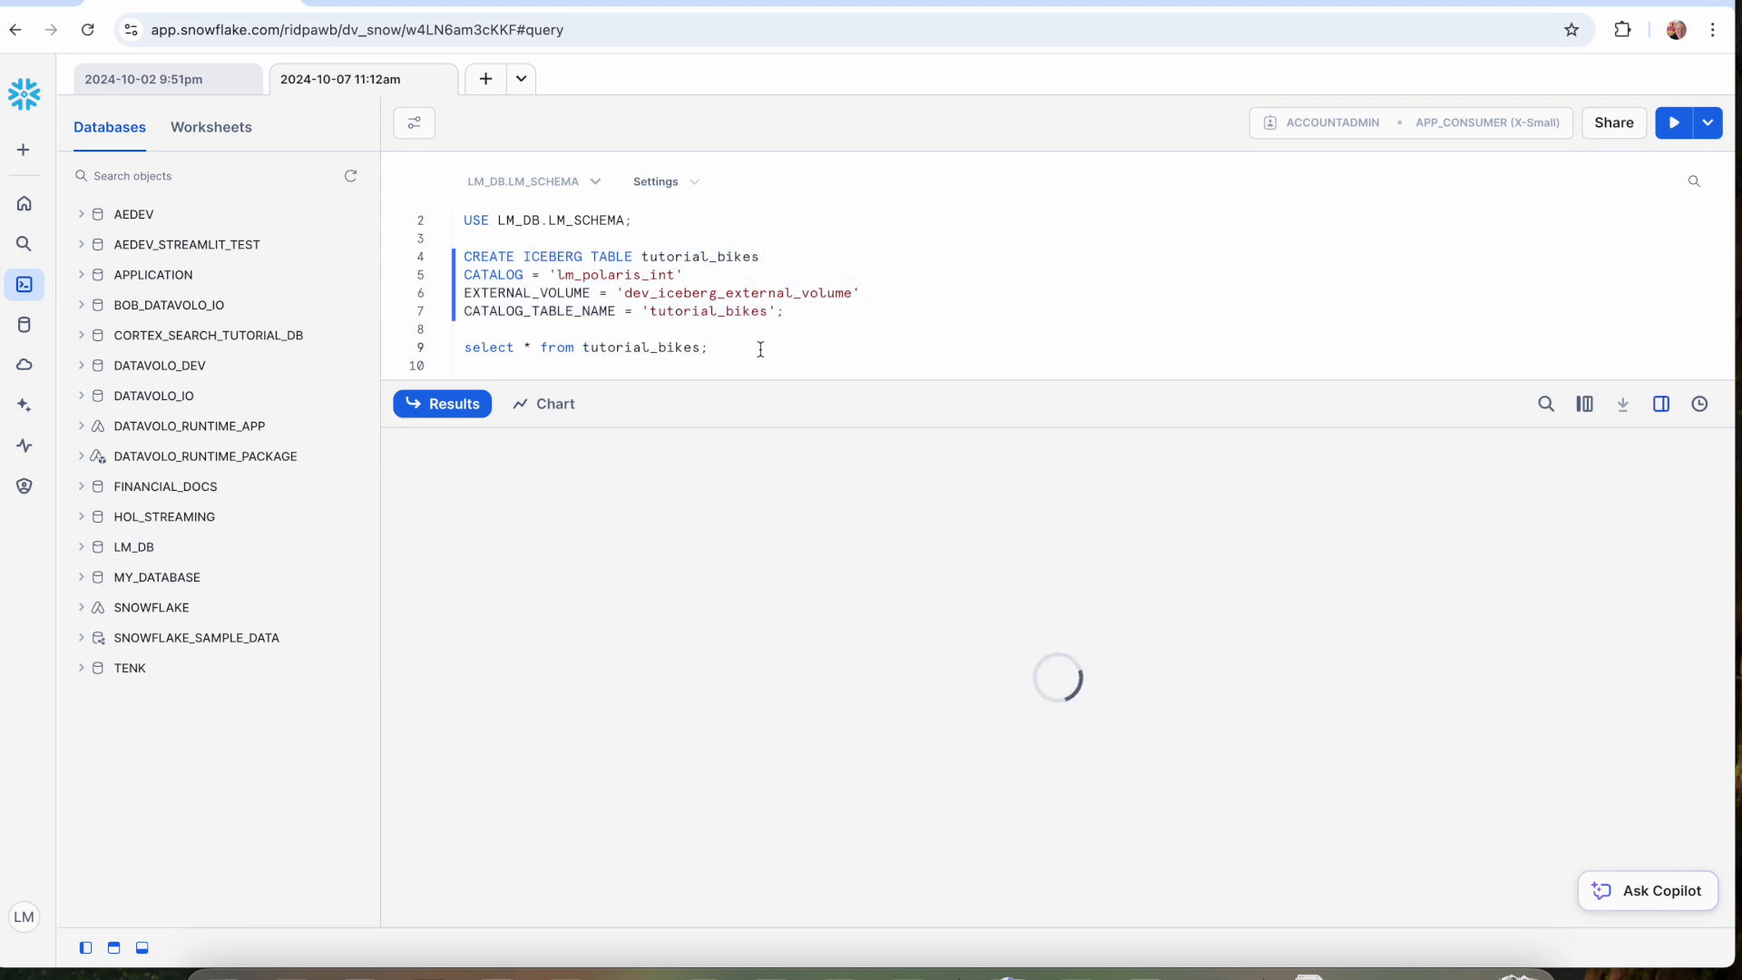
key("shift+Up")
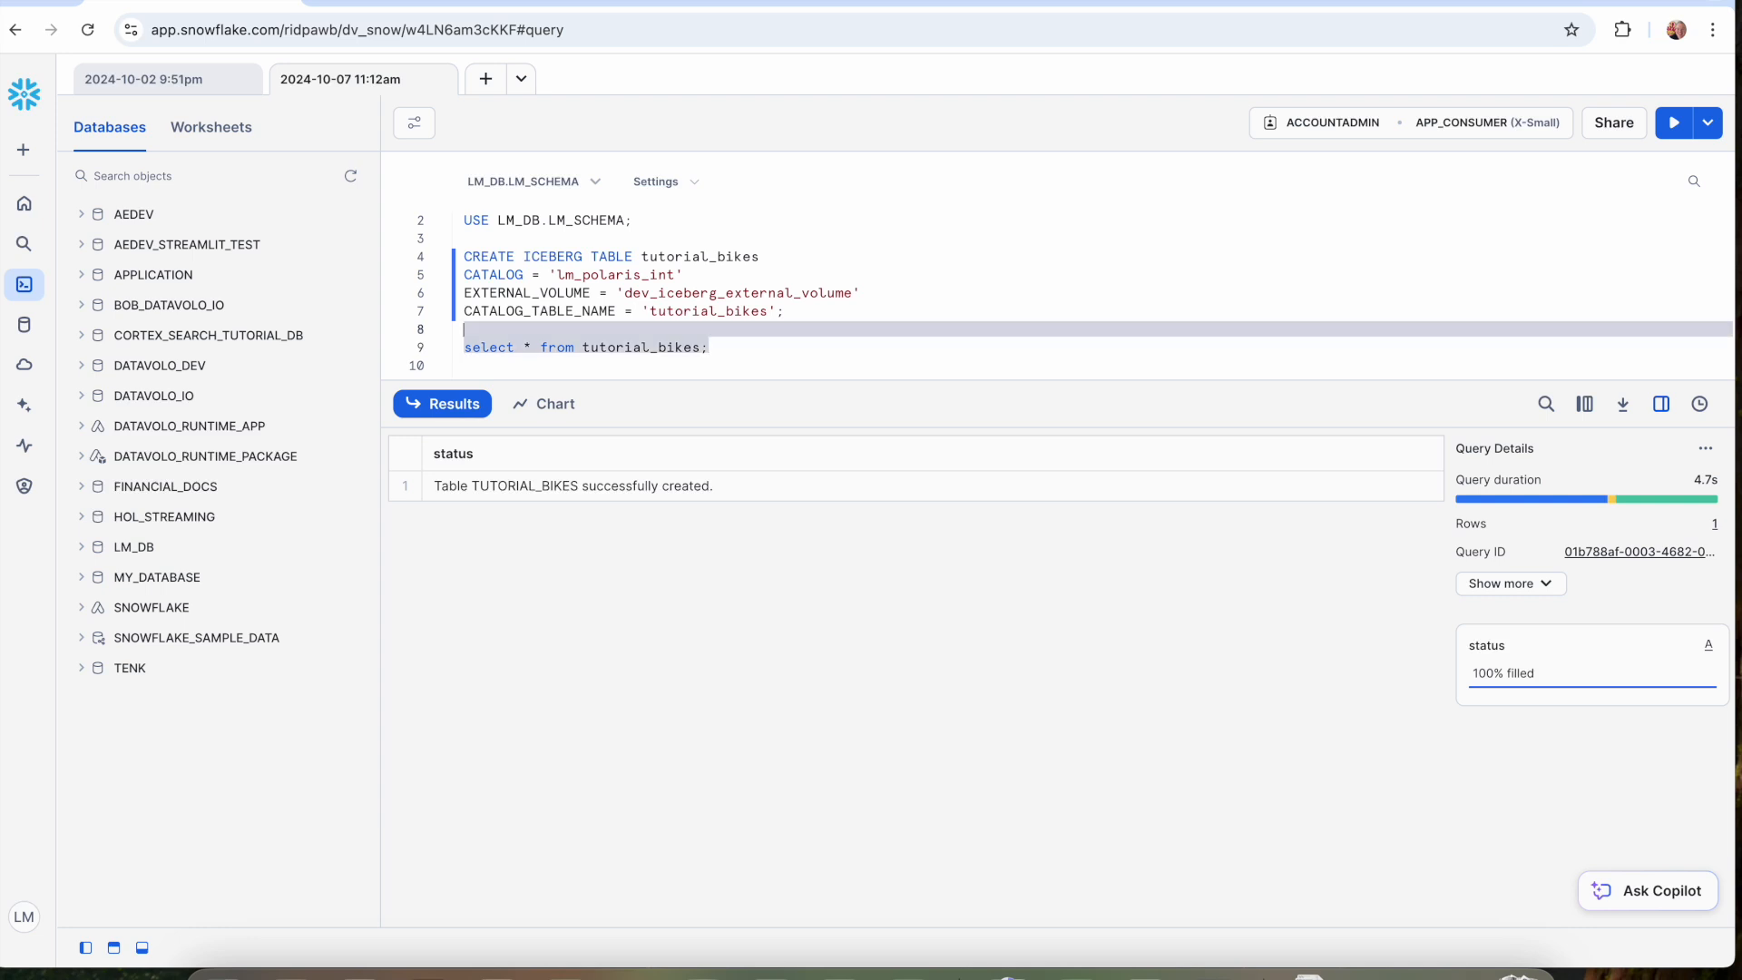
left_click(1675, 125)
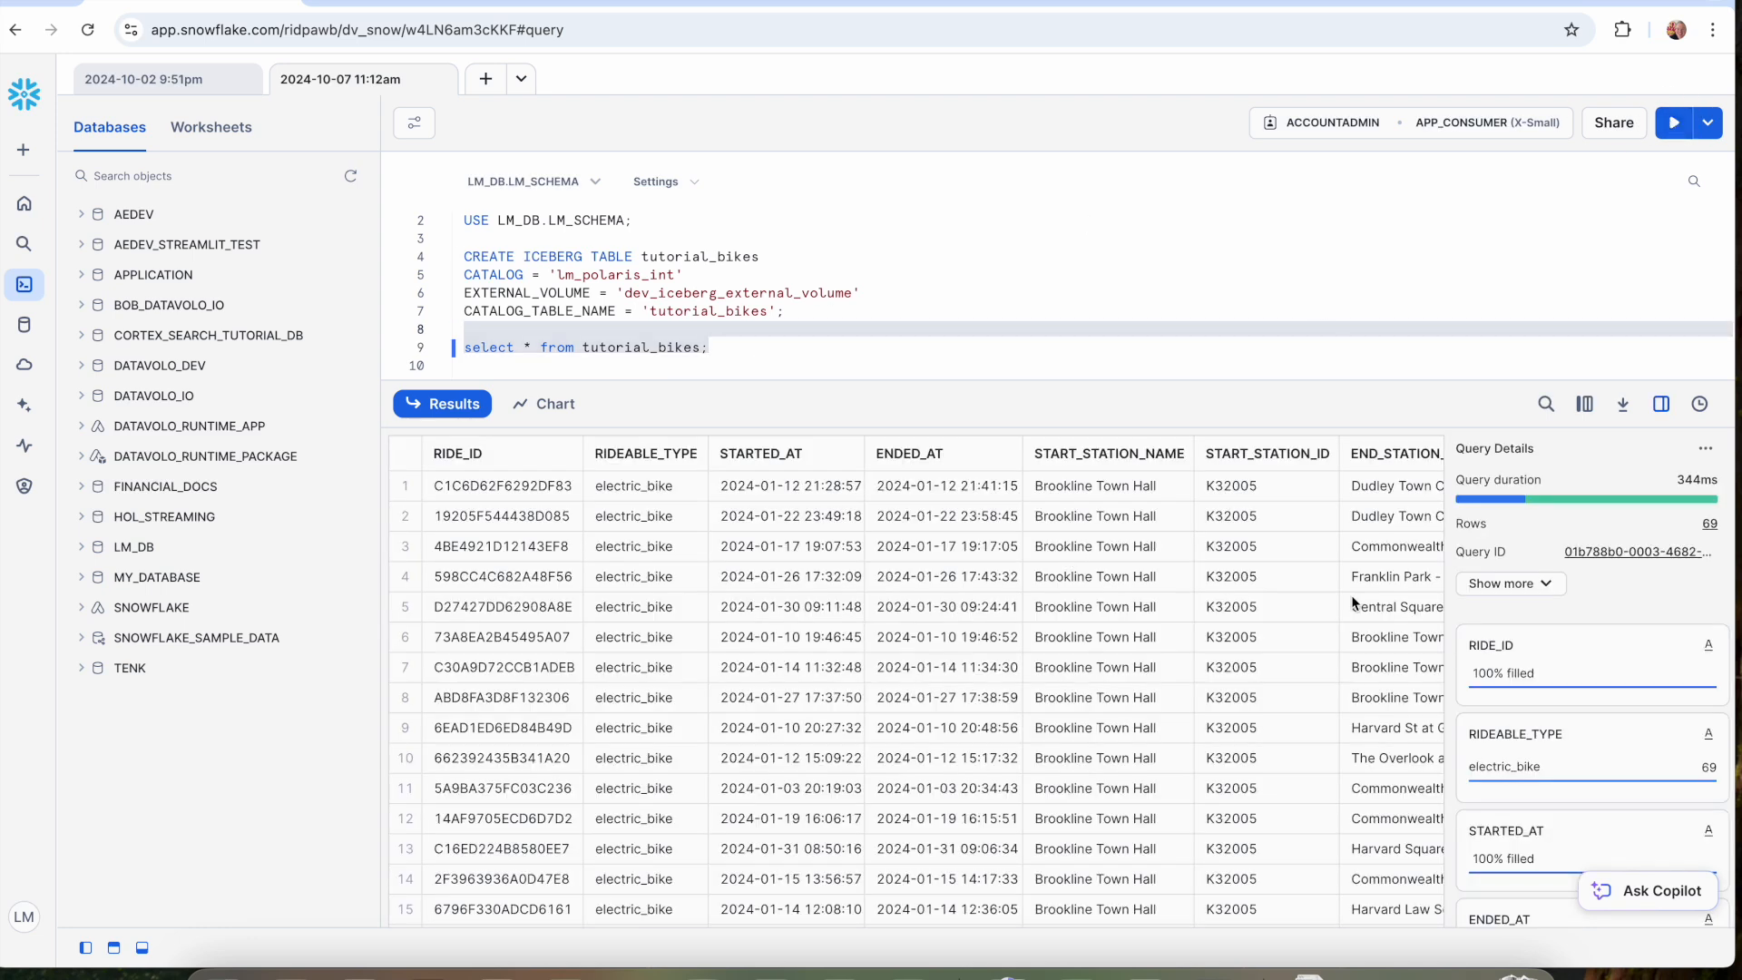
scroll(912, 786, "down", 10)
scroll(912, 786, "up", 10)
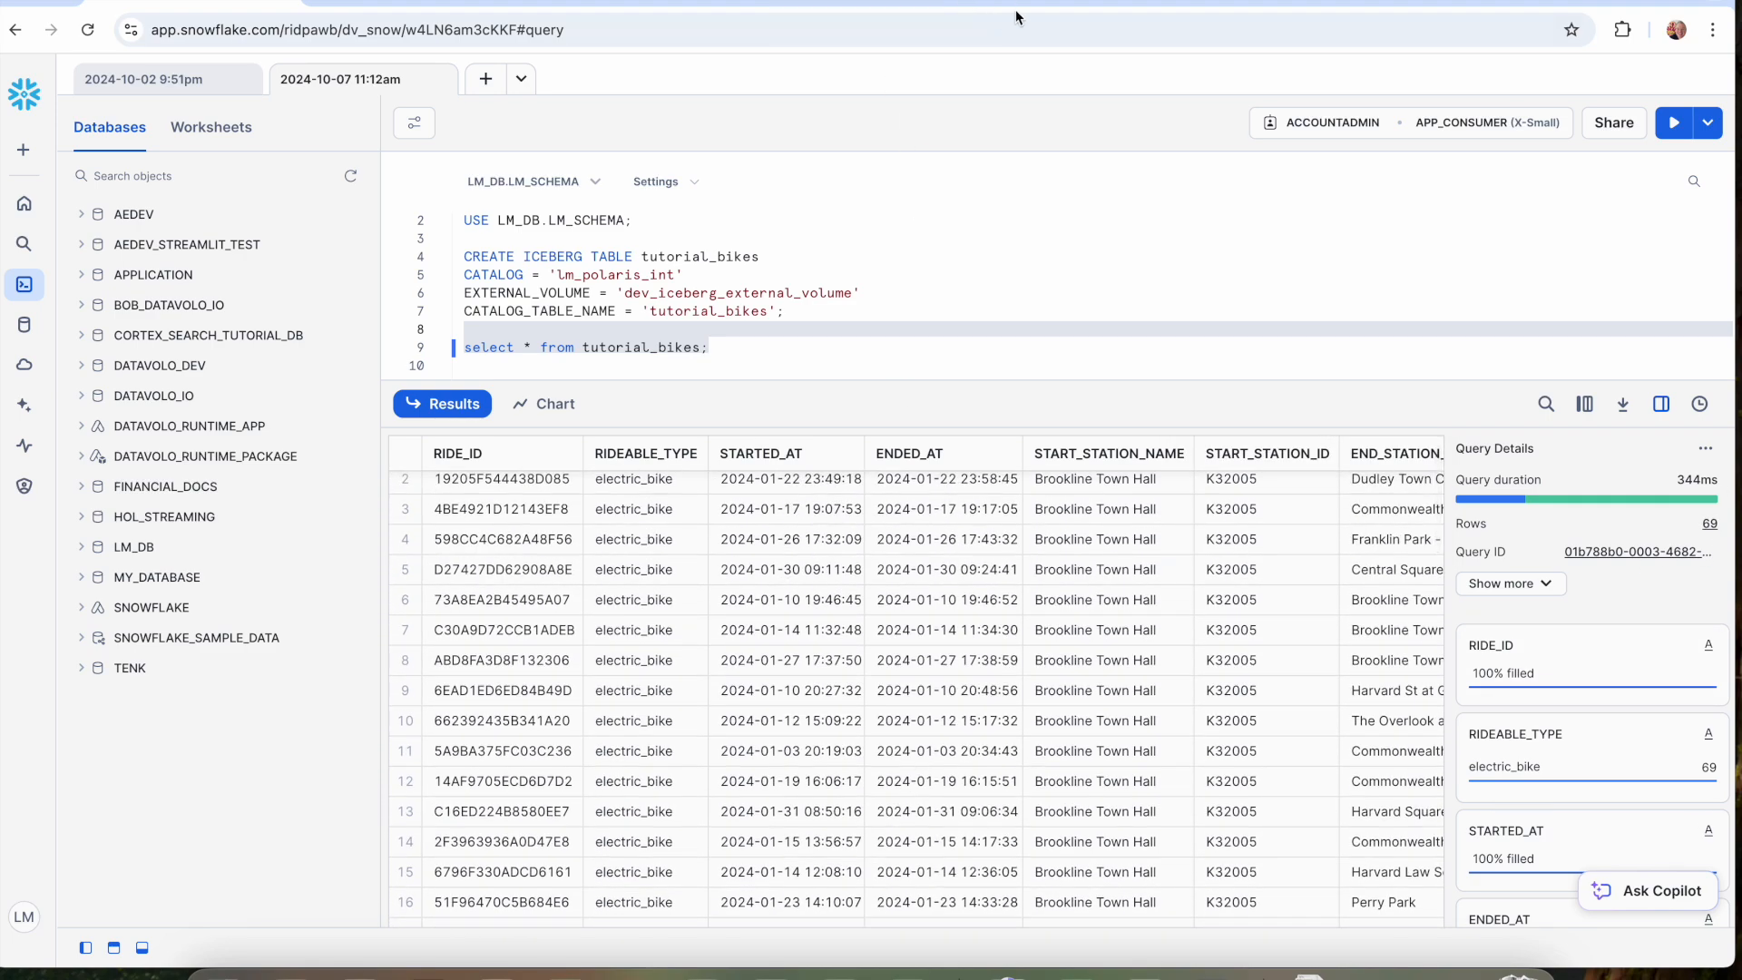
Review the tutorial's Run a query section, the PutIcebergTable flow in Datavolo and the Polaris catalogs, ending on the Snowflake query results.
left_click(1034, 3)
scroll(786, 559, "down", 3)
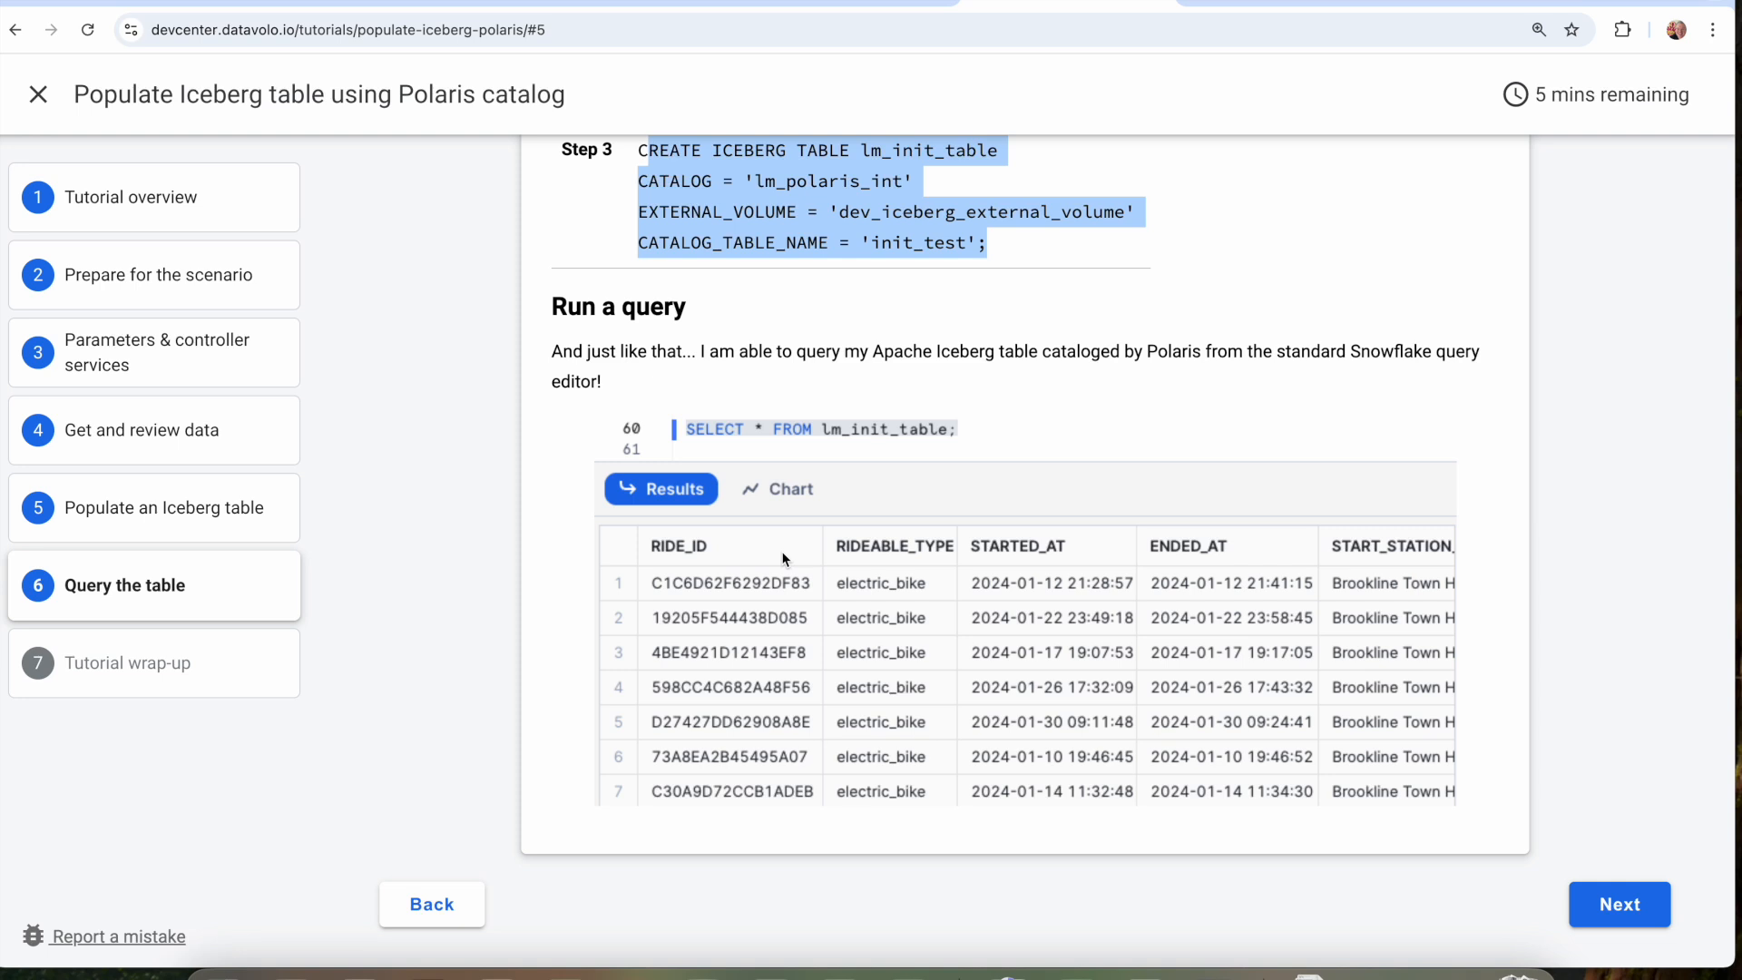
left_click(835, 4)
scroll(542, 593, "up", 3)
left_click_drag(542, 592, 270, 398)
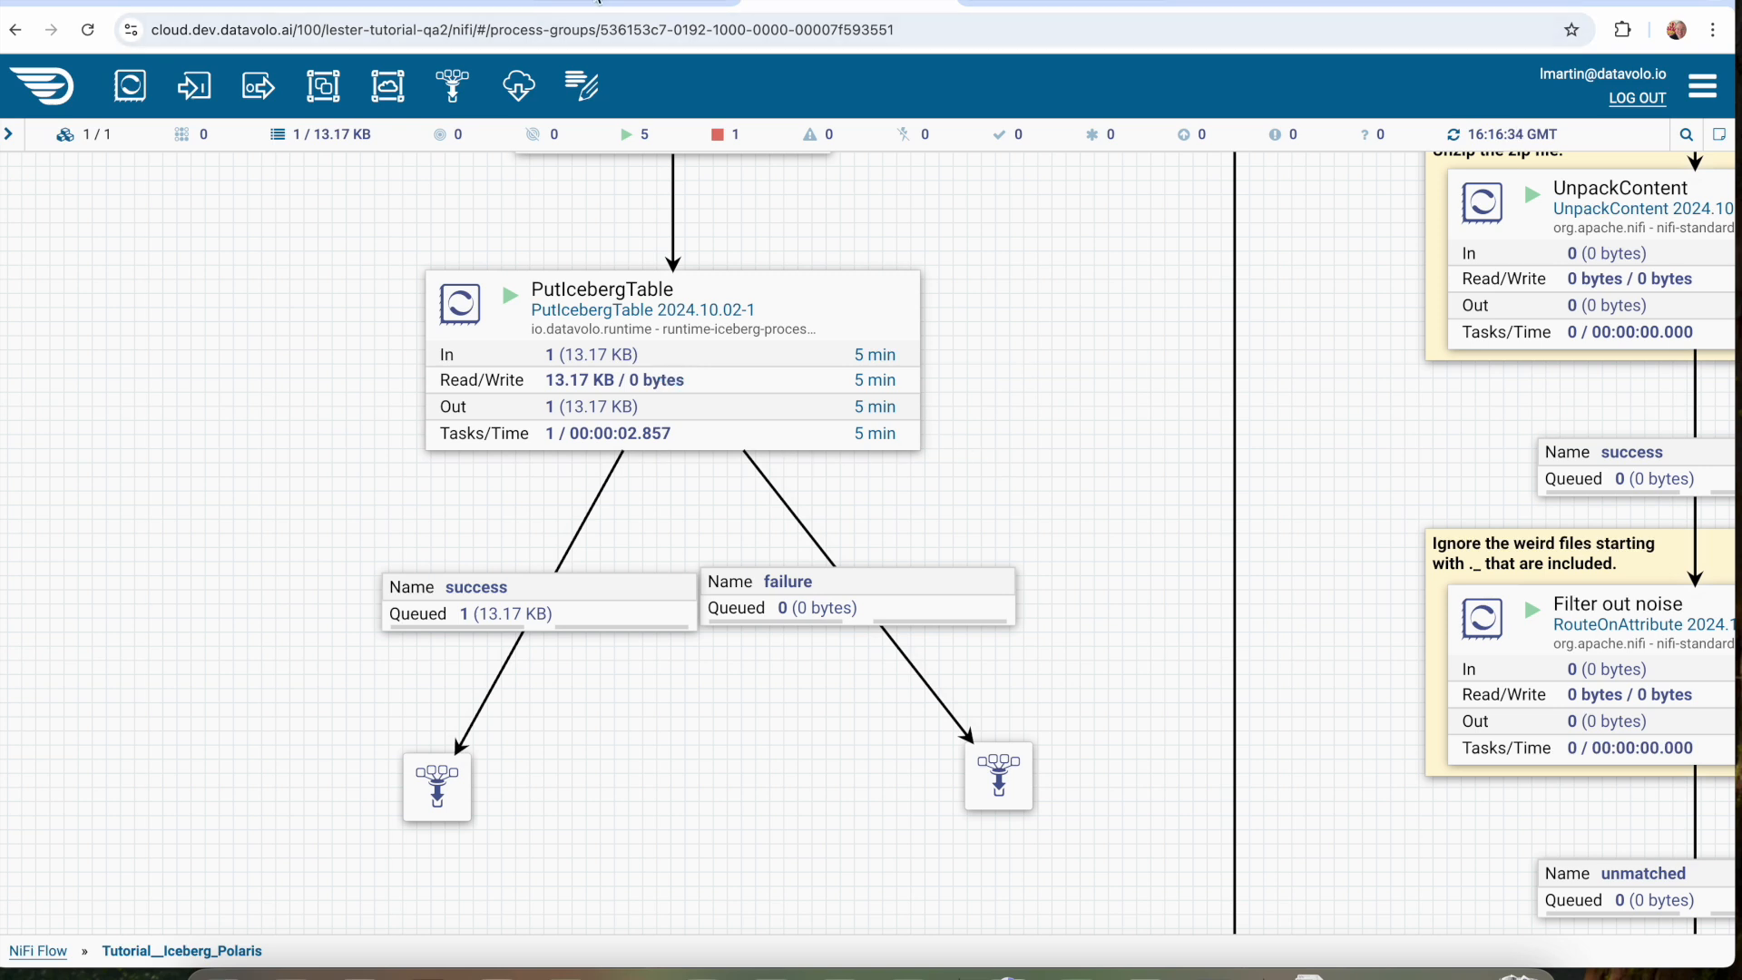
left_click(363, 4)
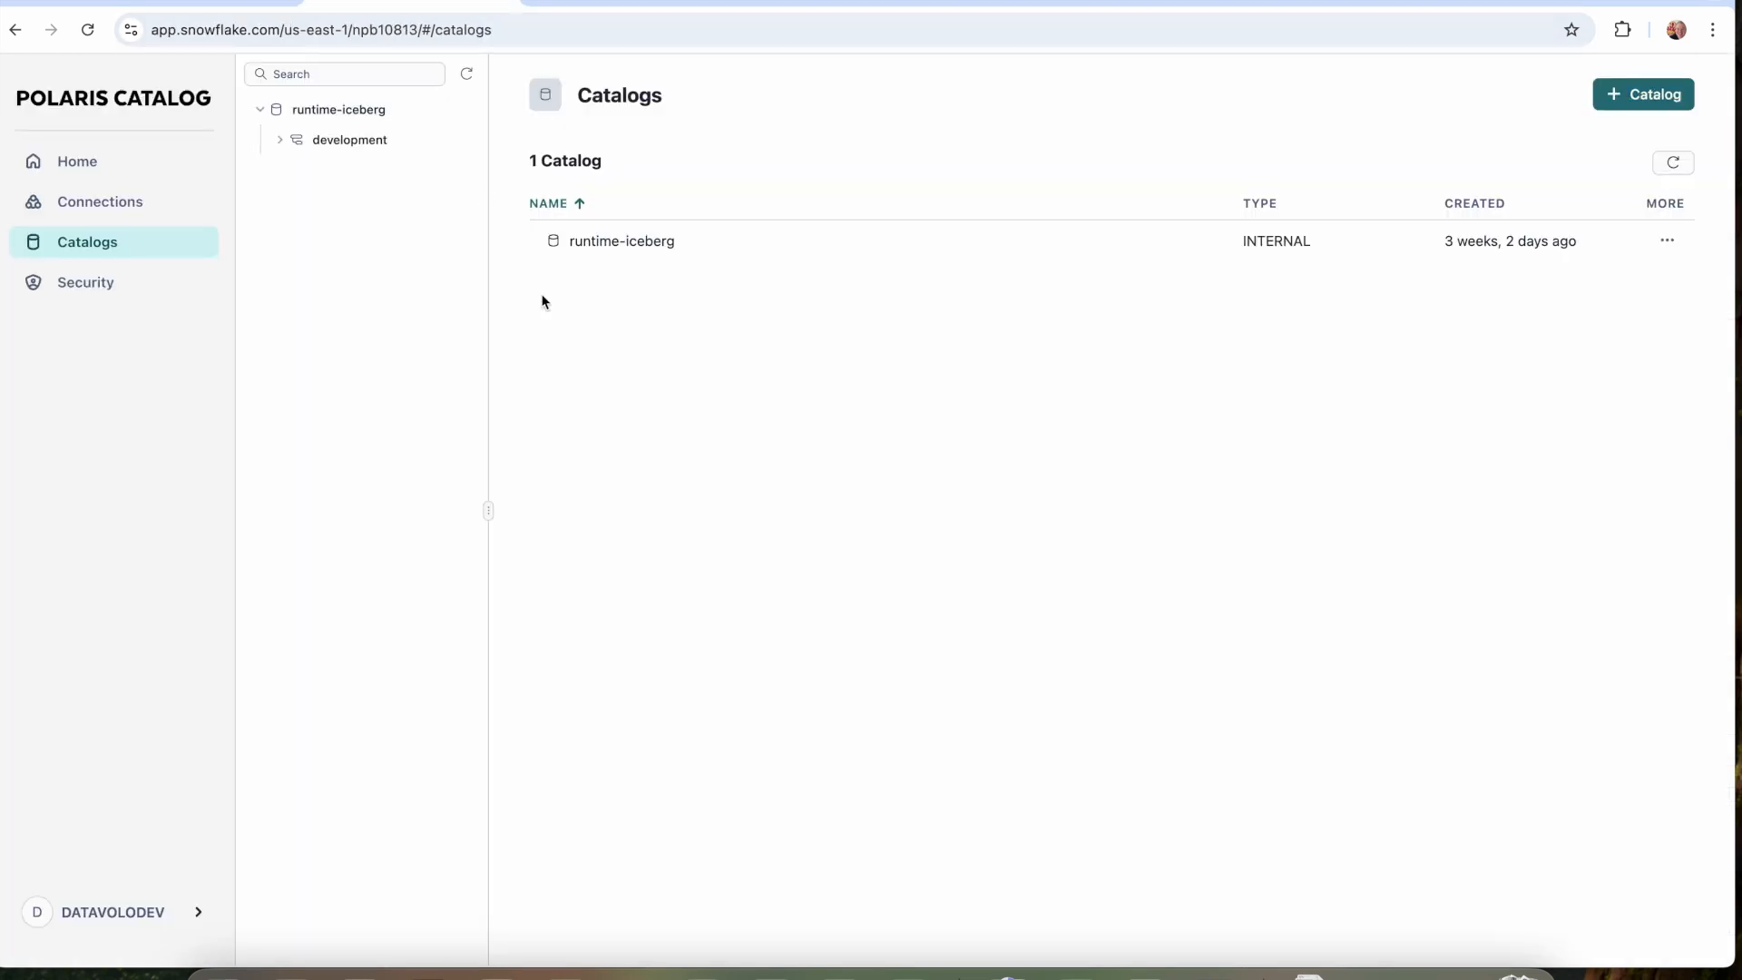
left_click(201, 4)
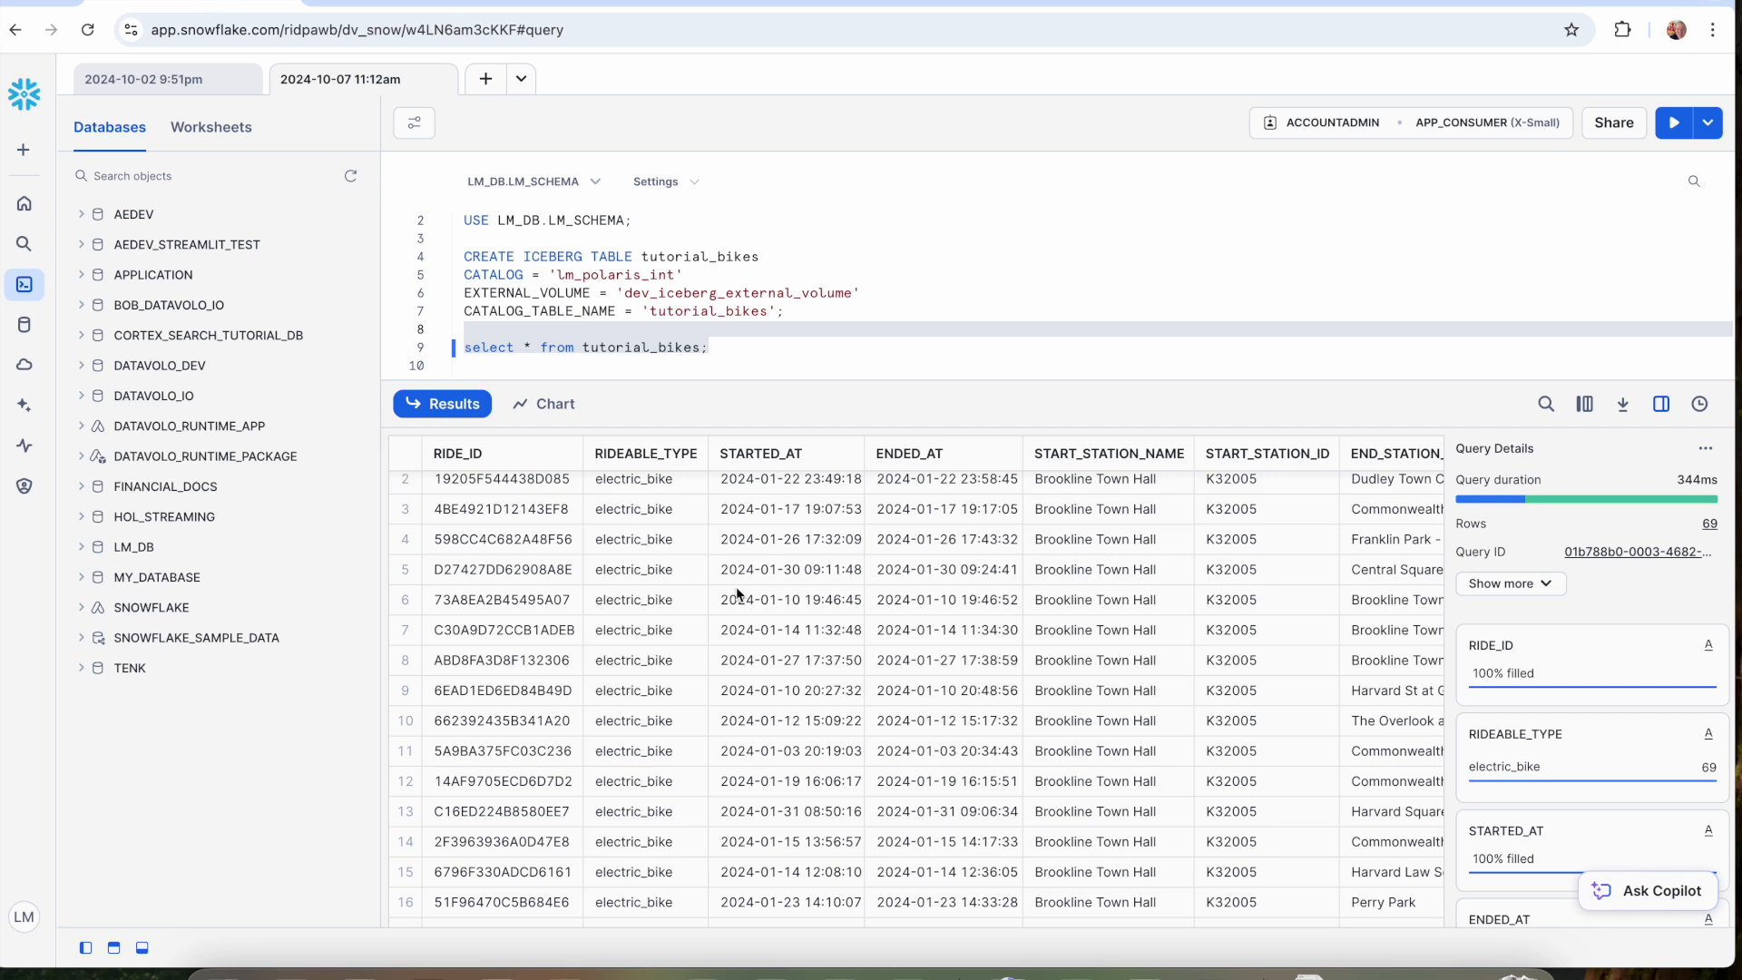